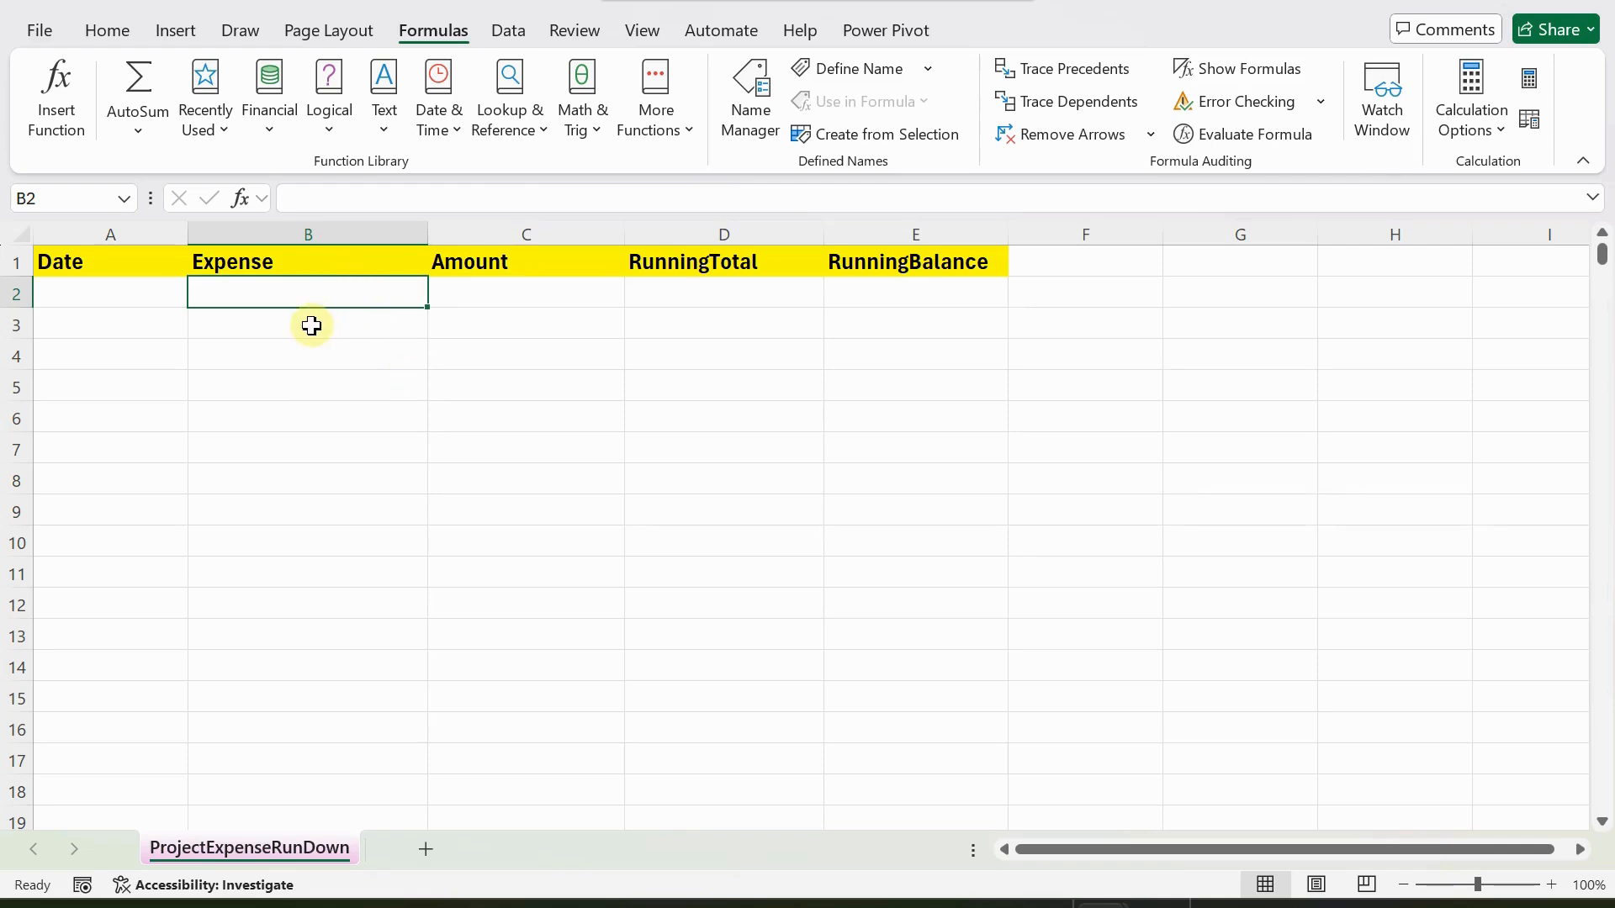
{"action": "left_click", "coordinate": [708, 293]}
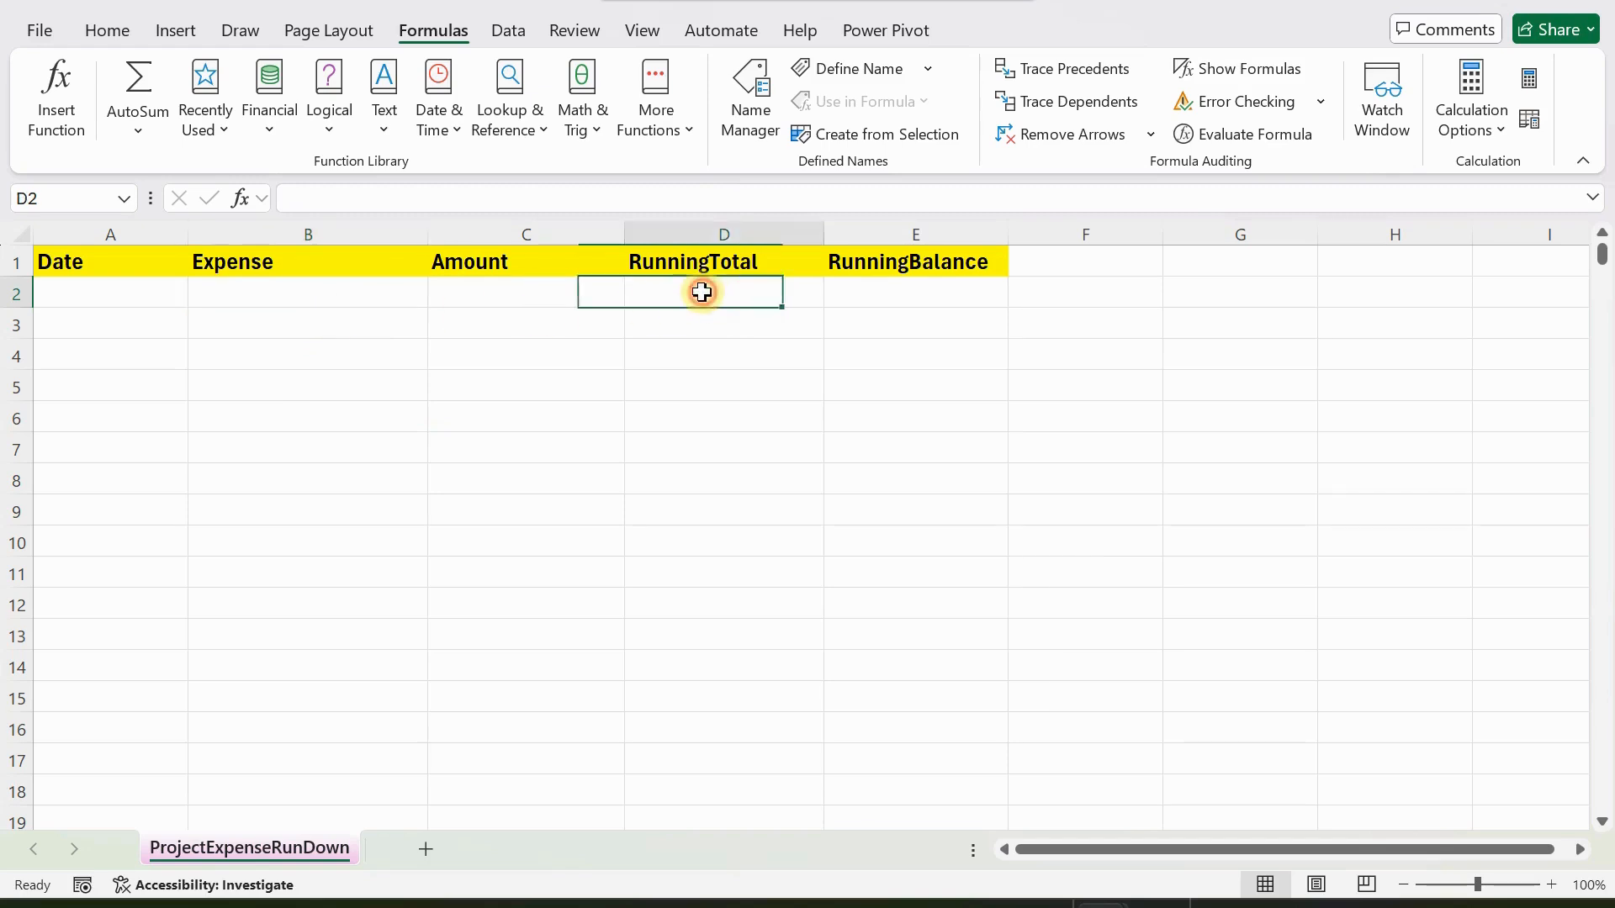
{"action": "left_click", "coordinate": [893, 300]}
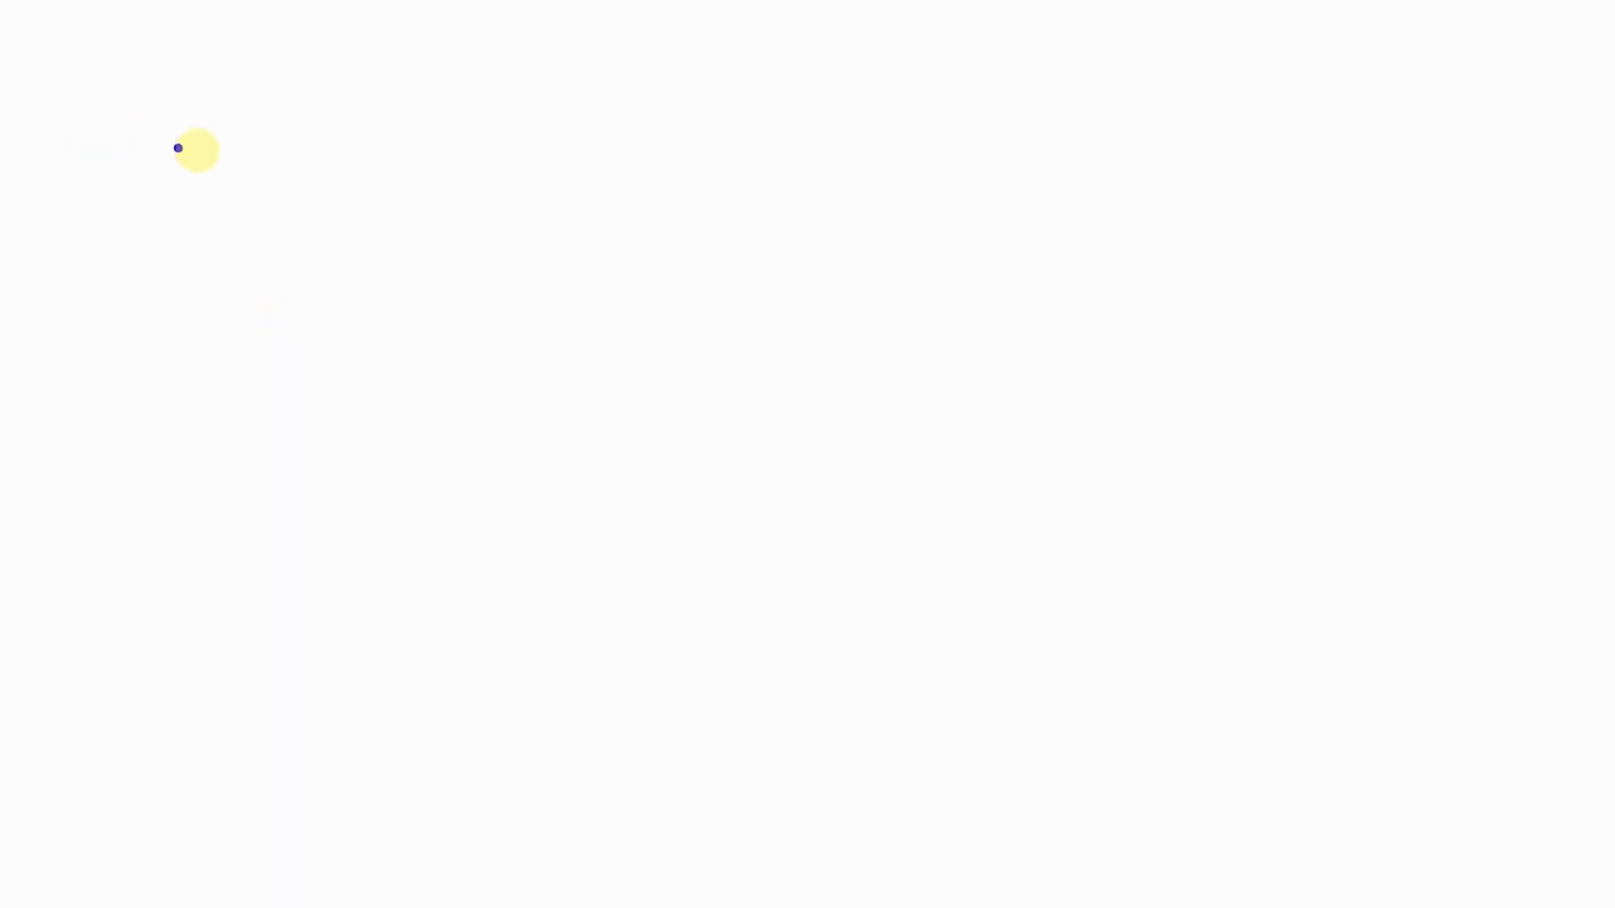
Write the heading "Fixed budget of K50,000.00" on the blank on-screen whiteboard.
{"action": "left_click", "coordinate": [229, 161]}
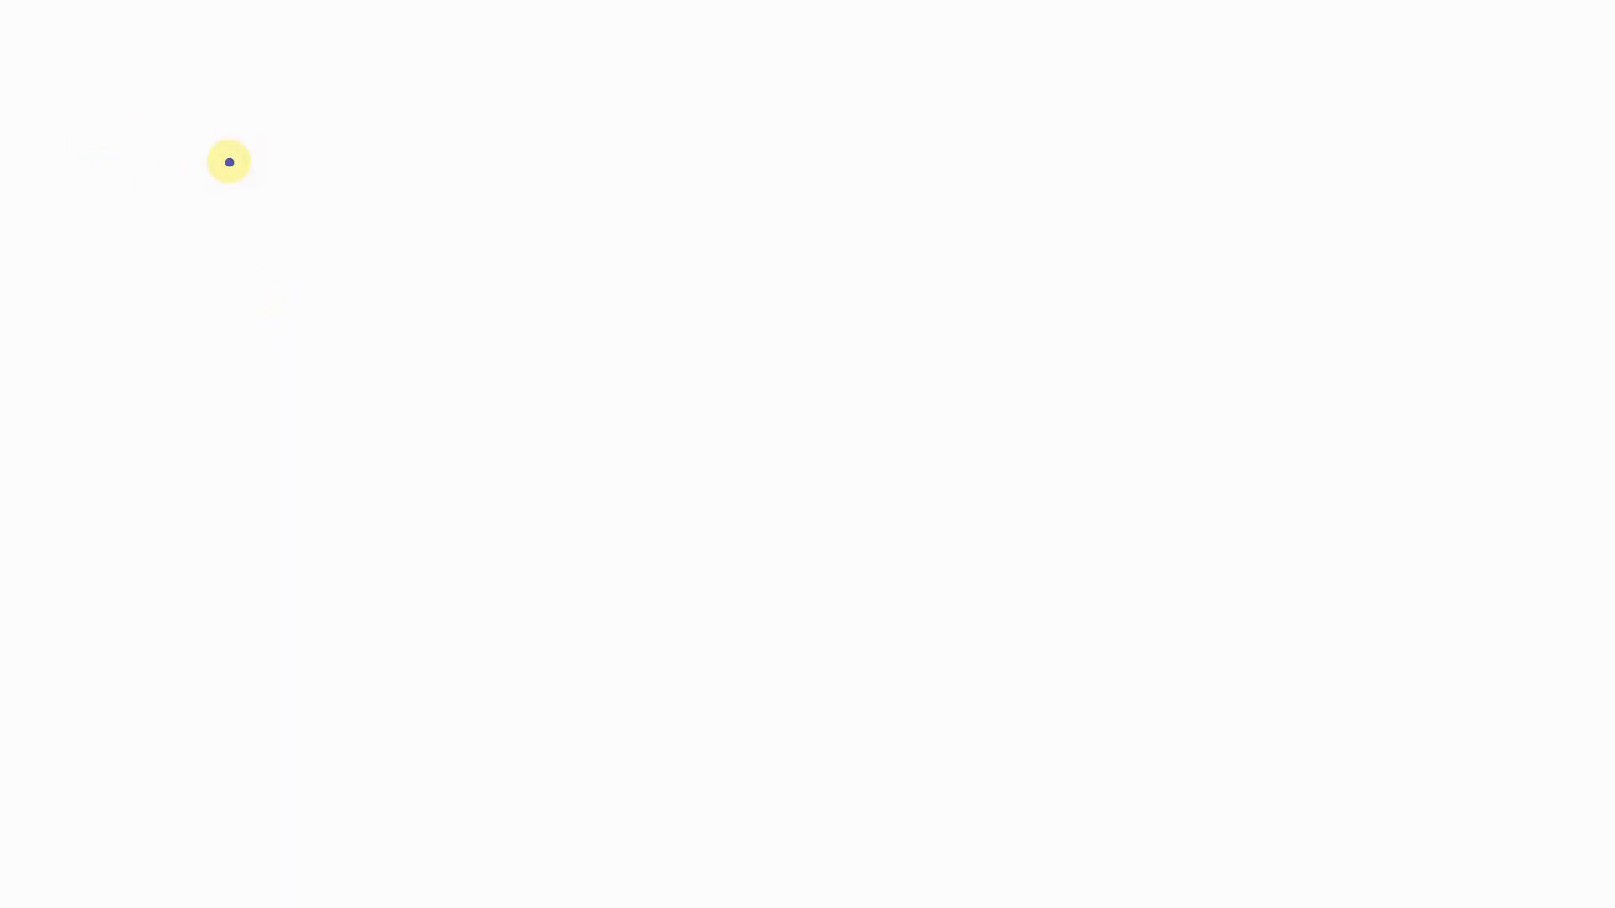
{"action": "type", "text": "Fx"}
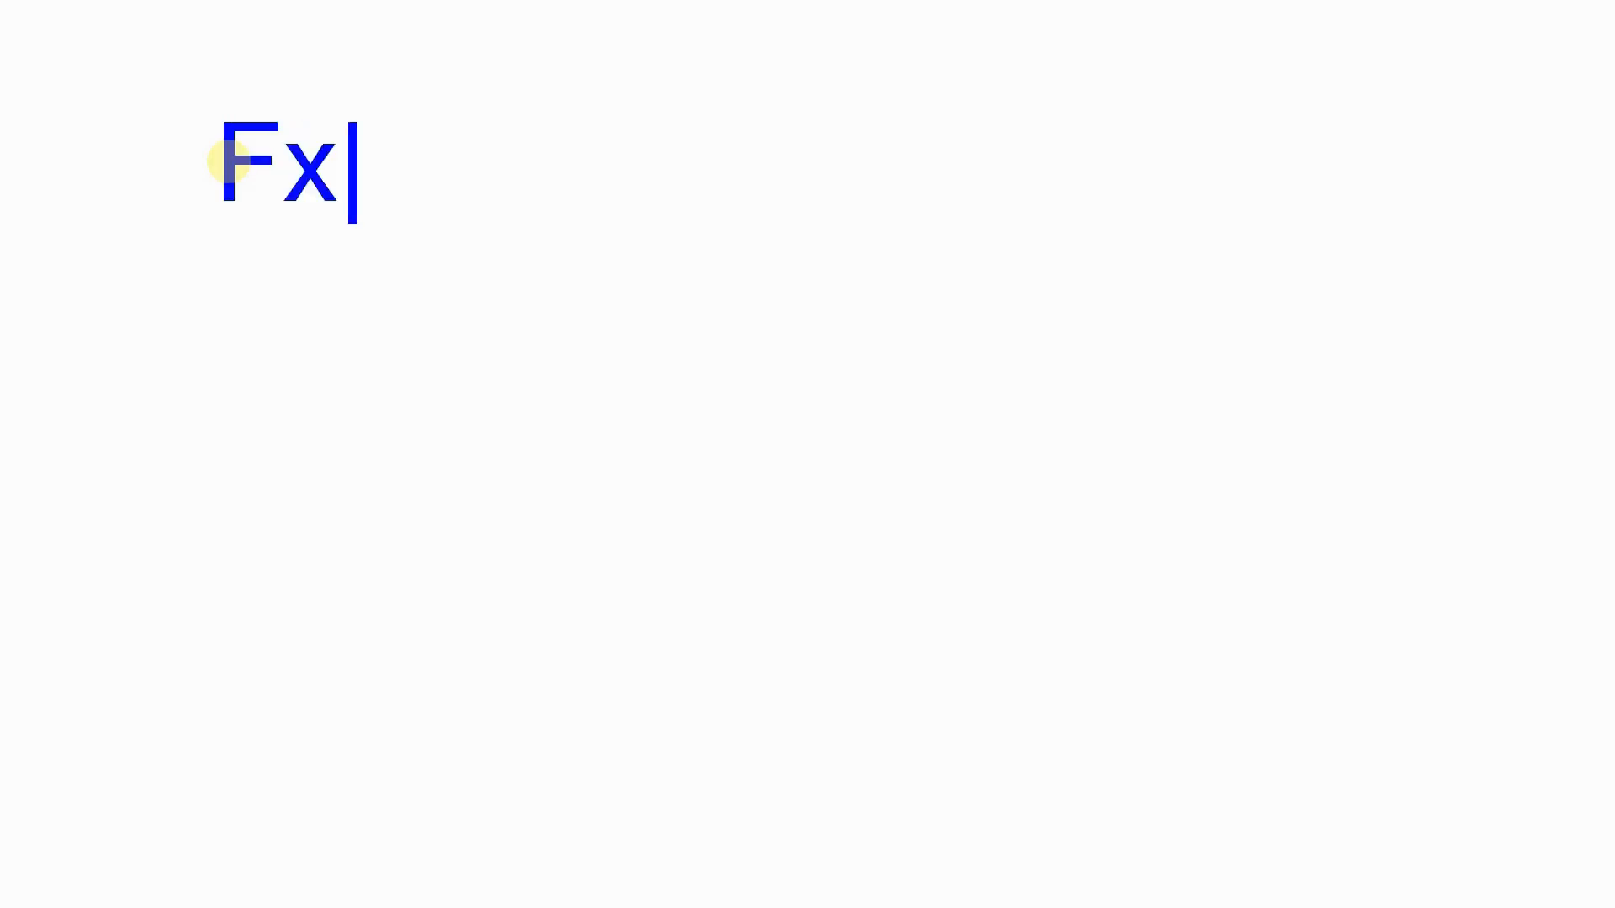
{"action": "key", "text": "BackSpace"}
{"action": "type", "text": "ixed"}
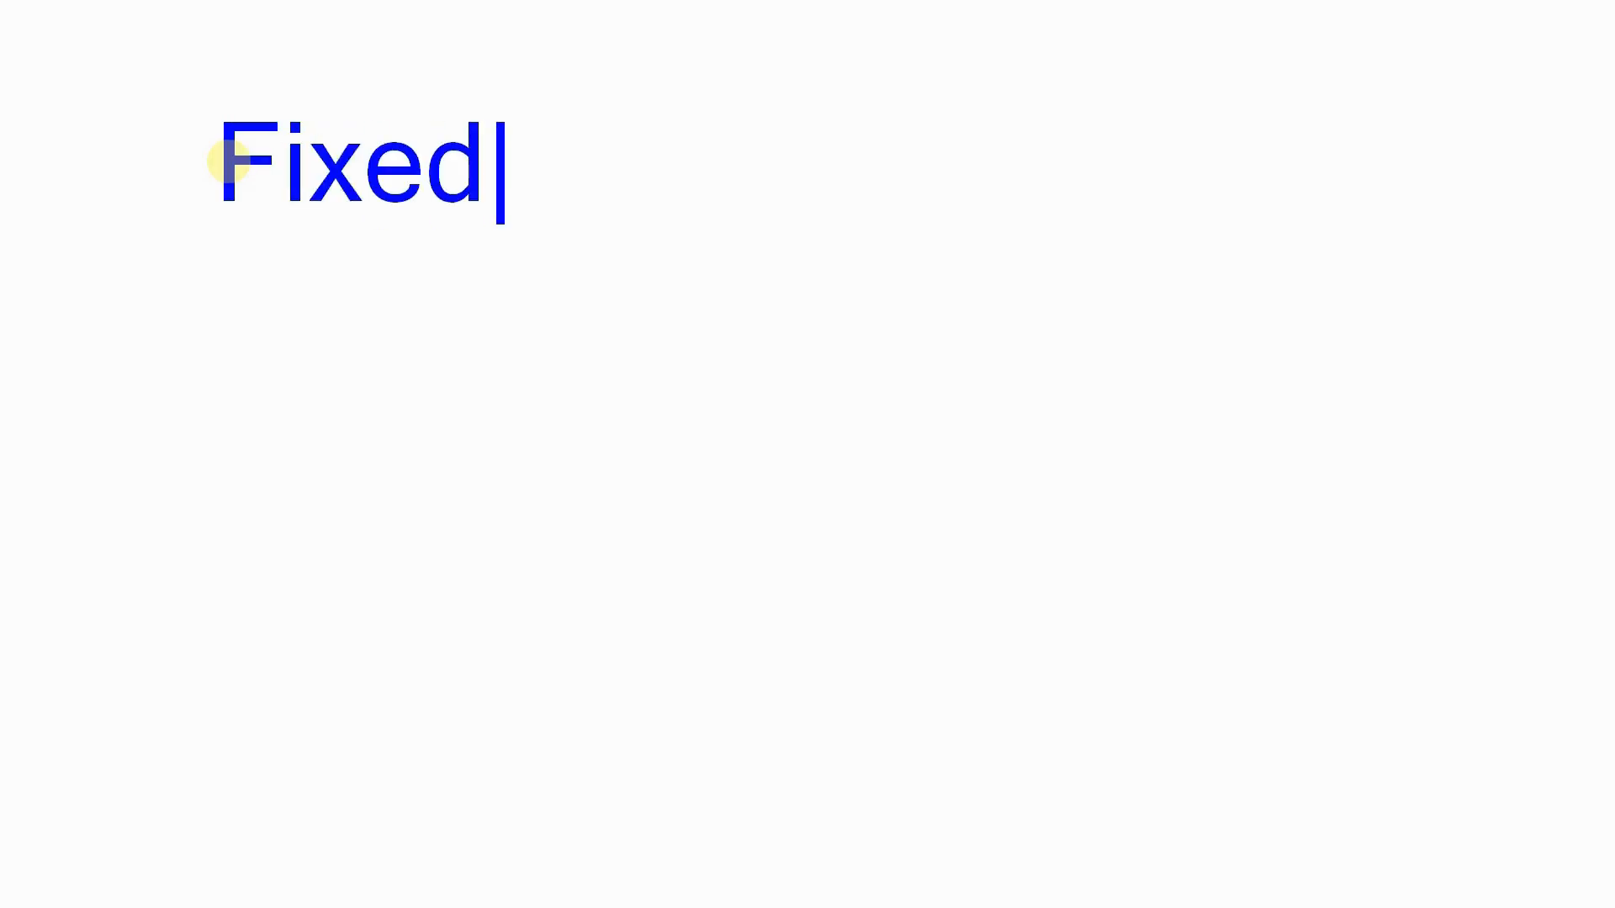
{"action": "type", "text": " budget of "}
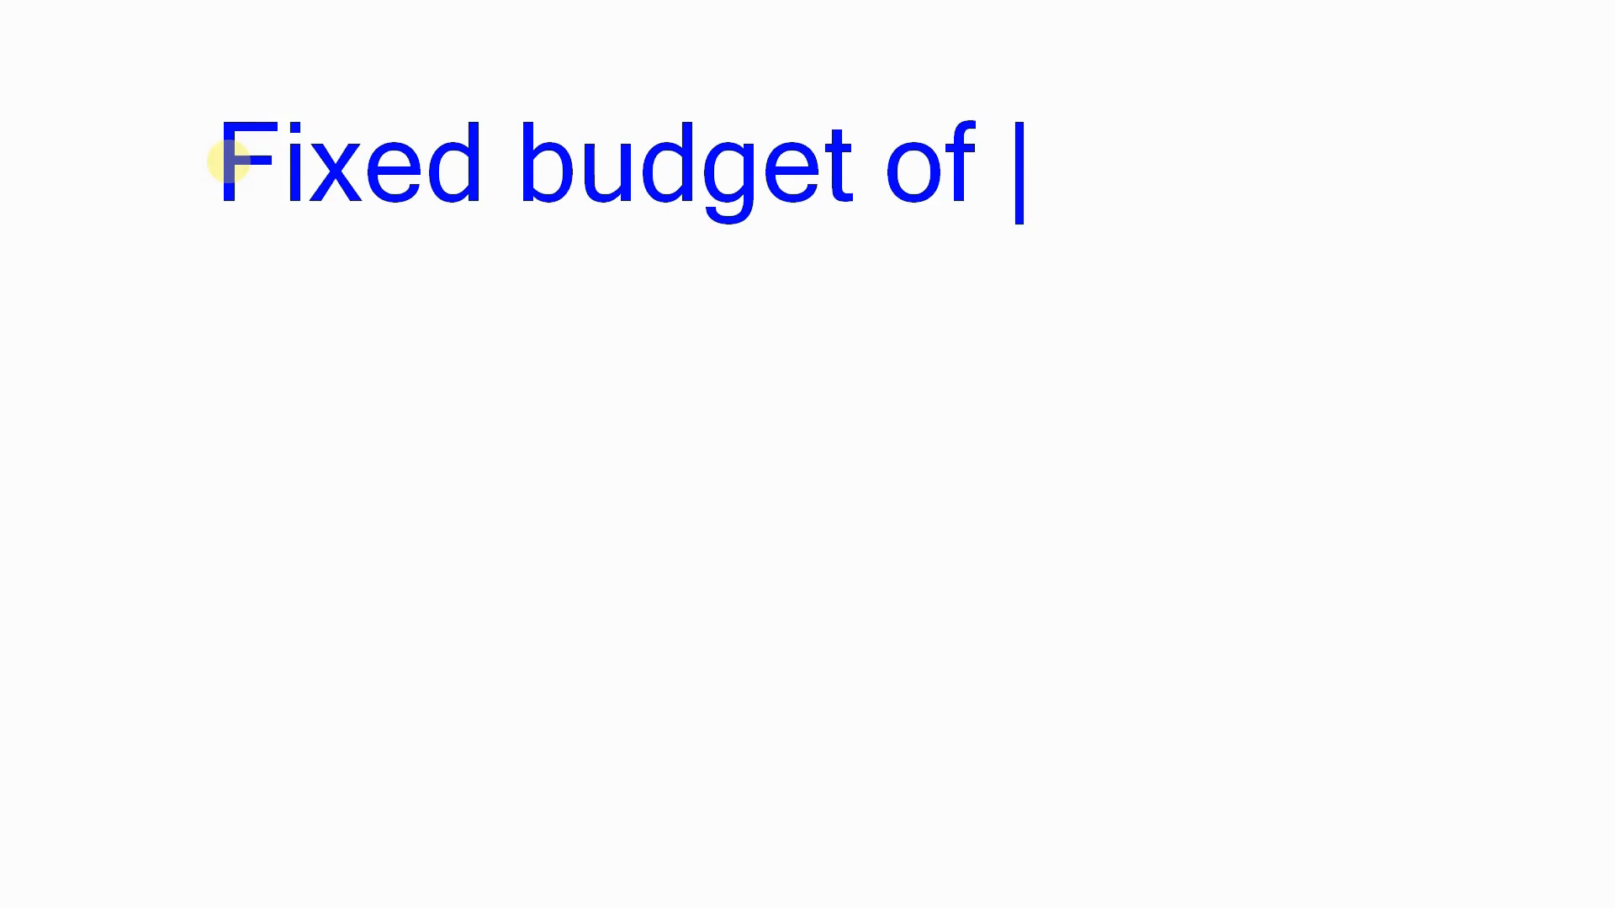
{"action": "type", "text": "K500"}
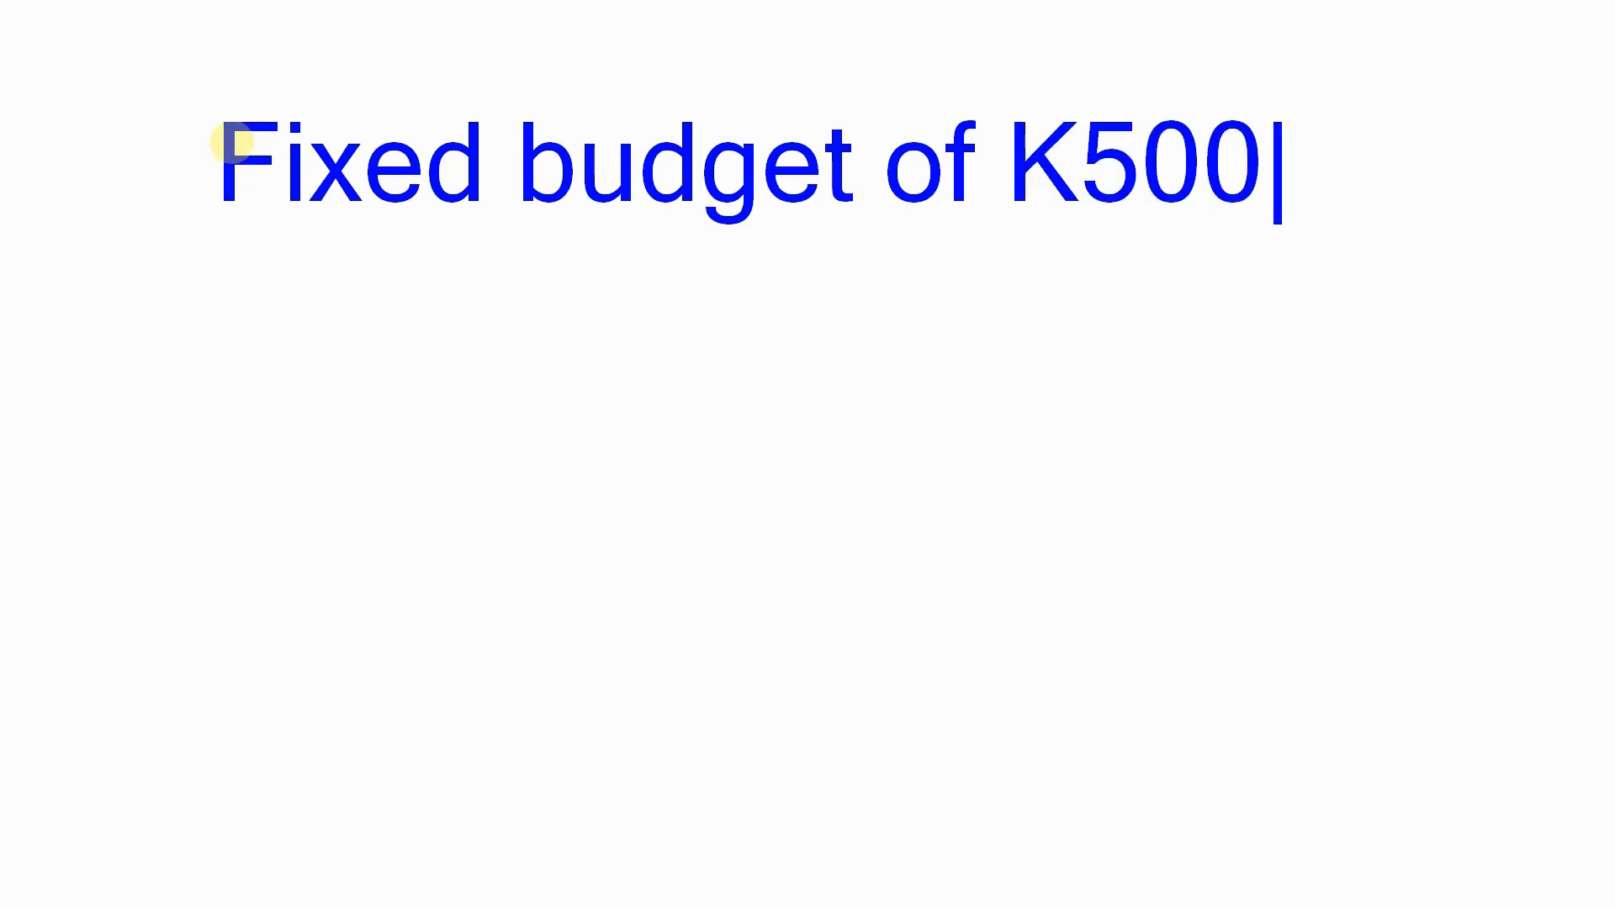
{"action": "key", "text": "BackSpace"}
{"action": "key", "text": "BackSpace"}
{"action": "type", "text": "9"}
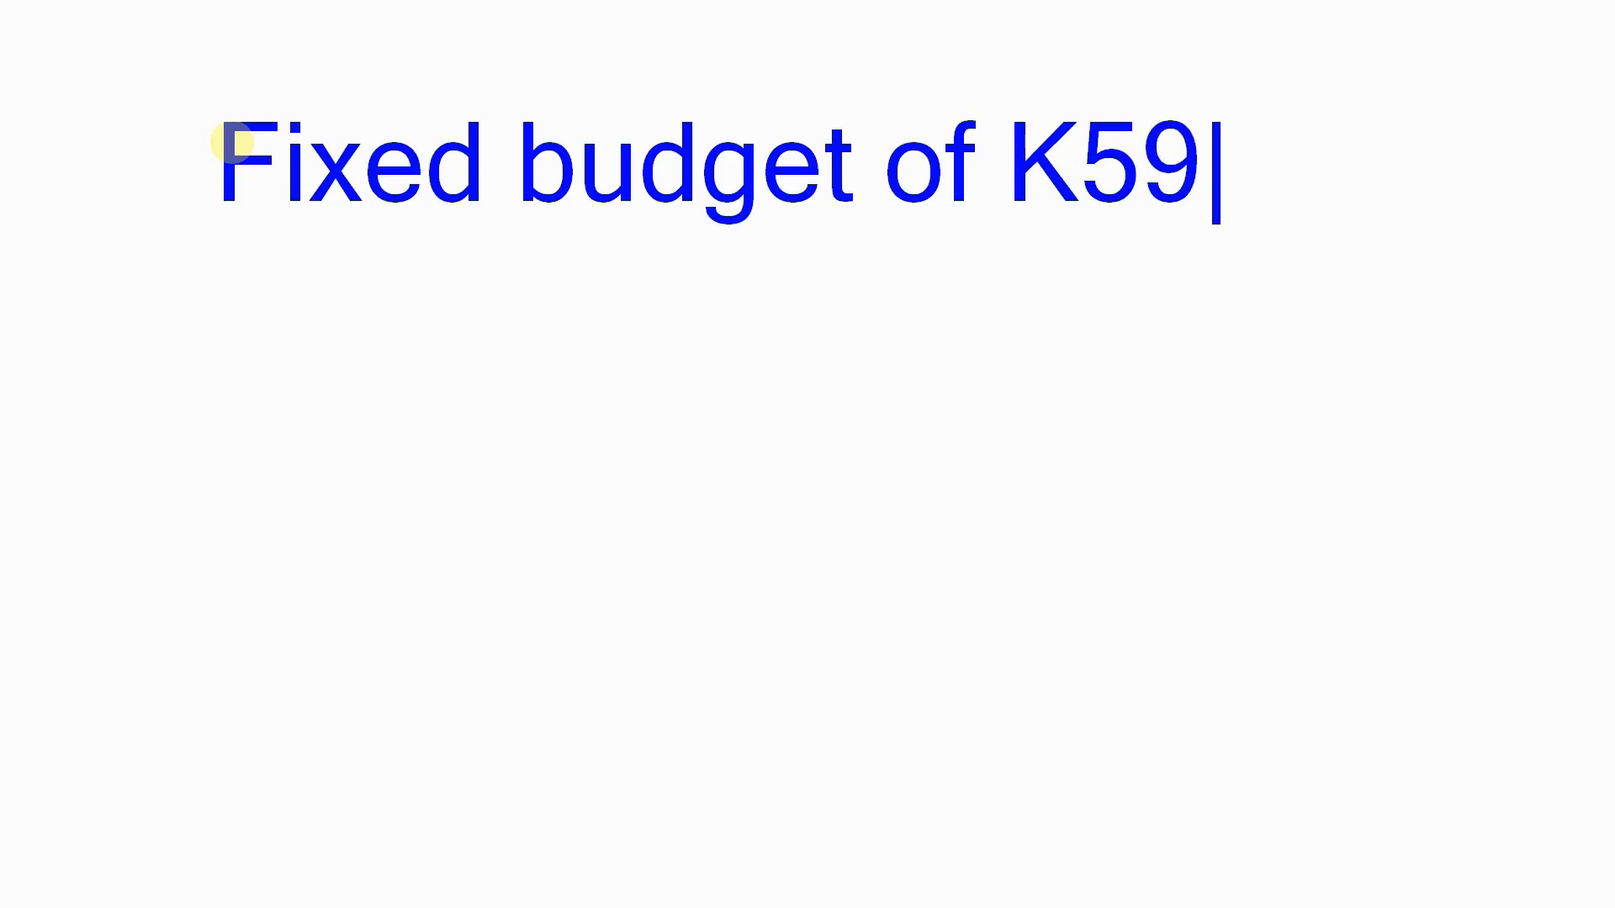
{"action": "key", "text": "BackSpace"}
{"action": "type", "text": "0,"}
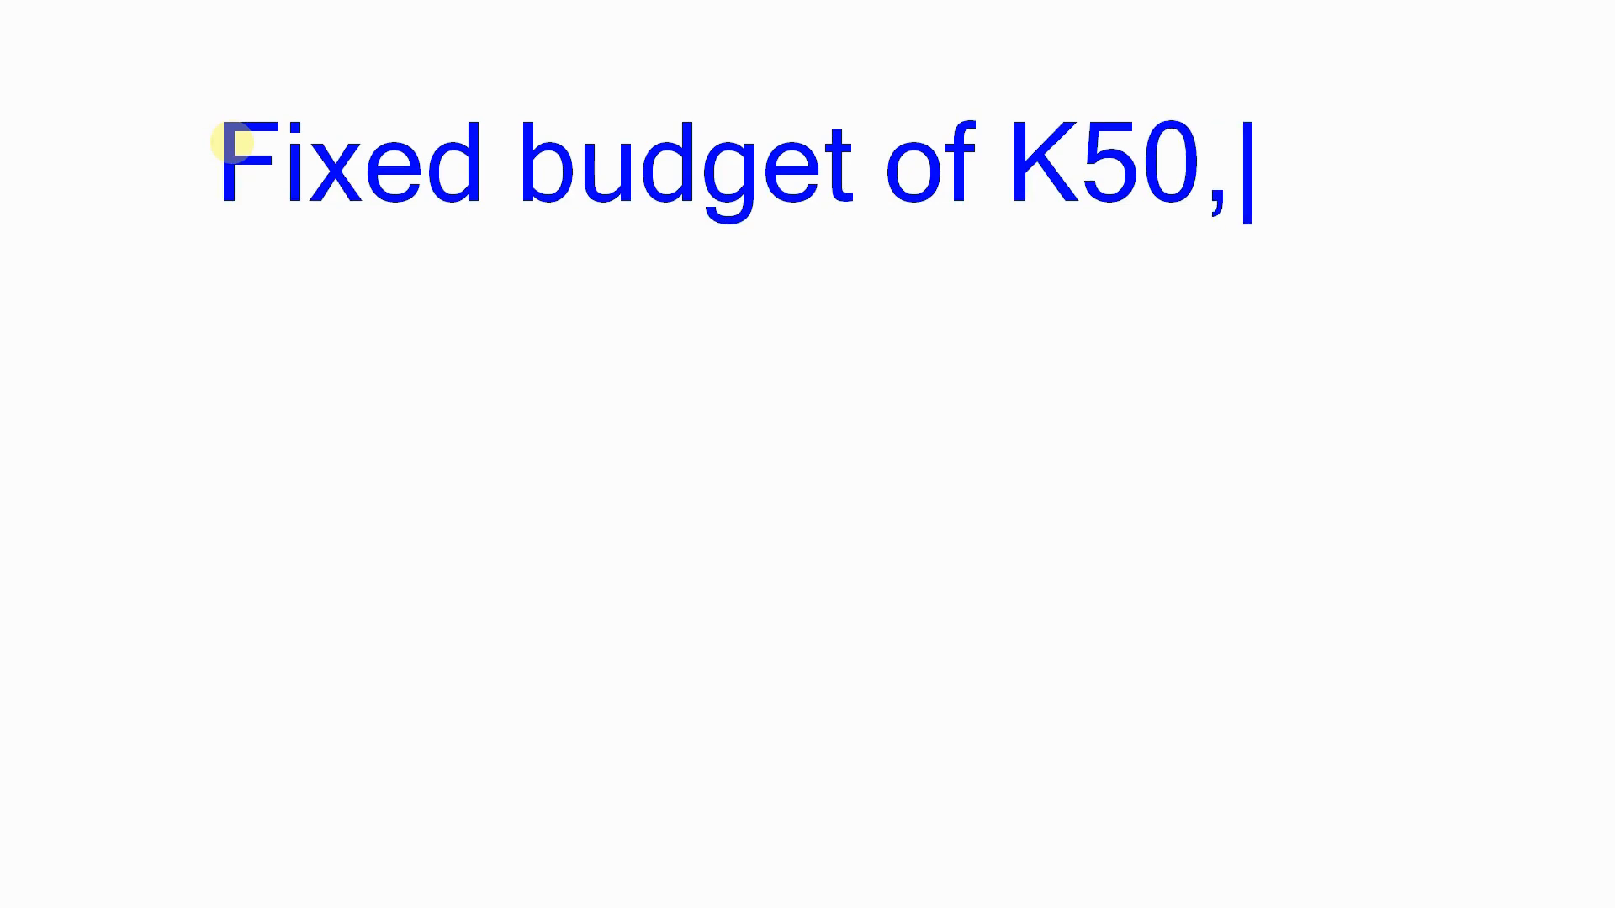
{"action": "type", "text": "000.00"}
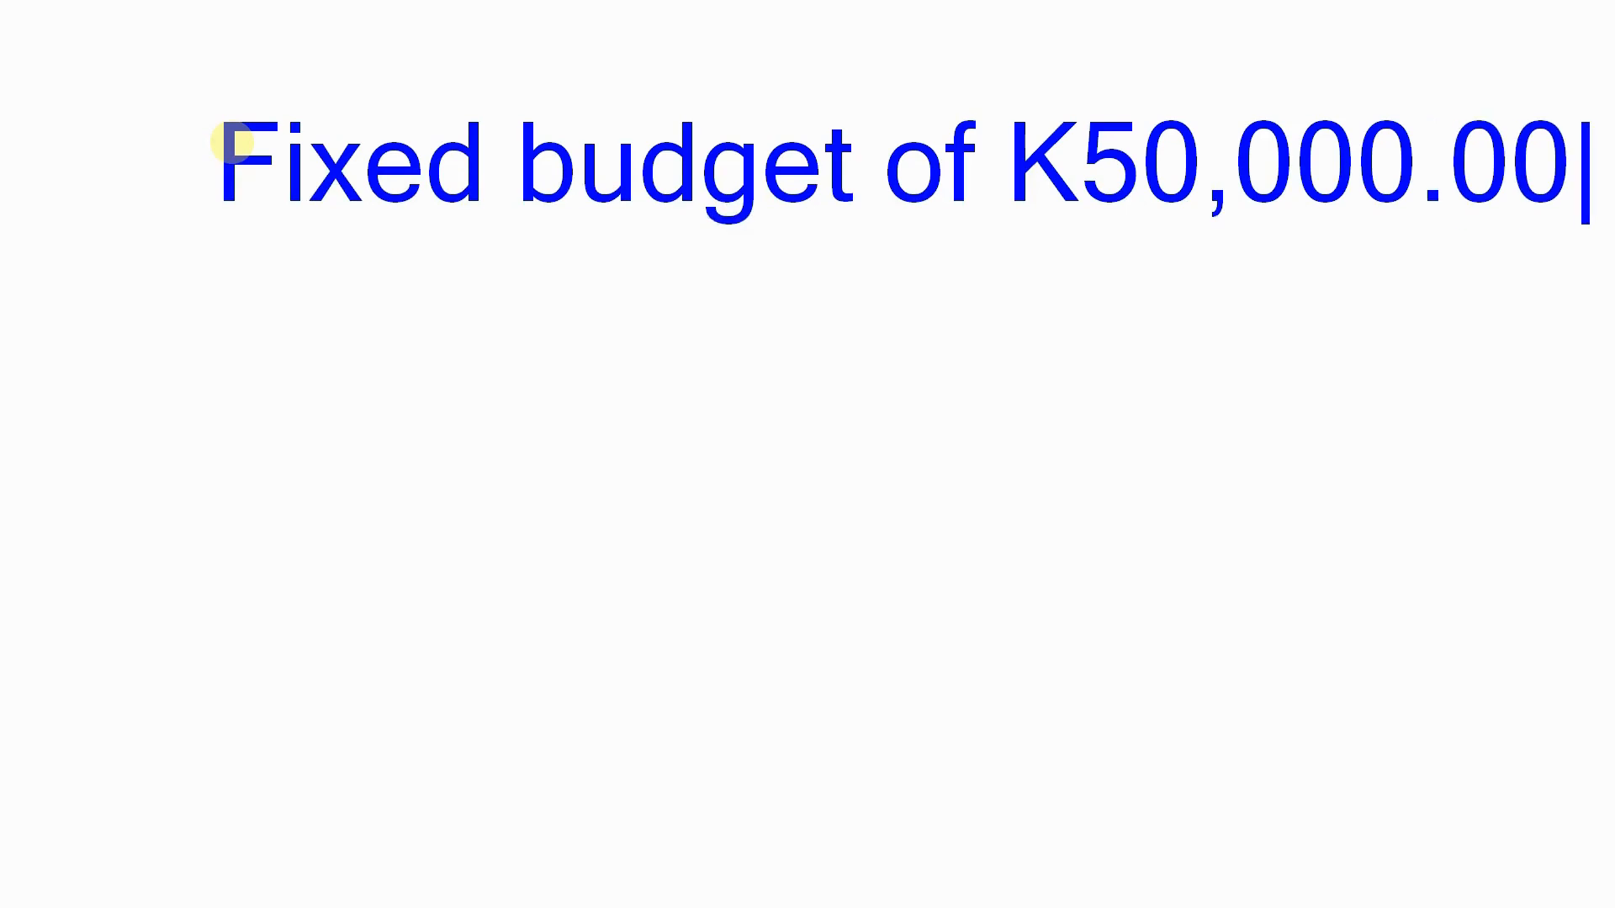
{"action": "key", "text": "Return"}
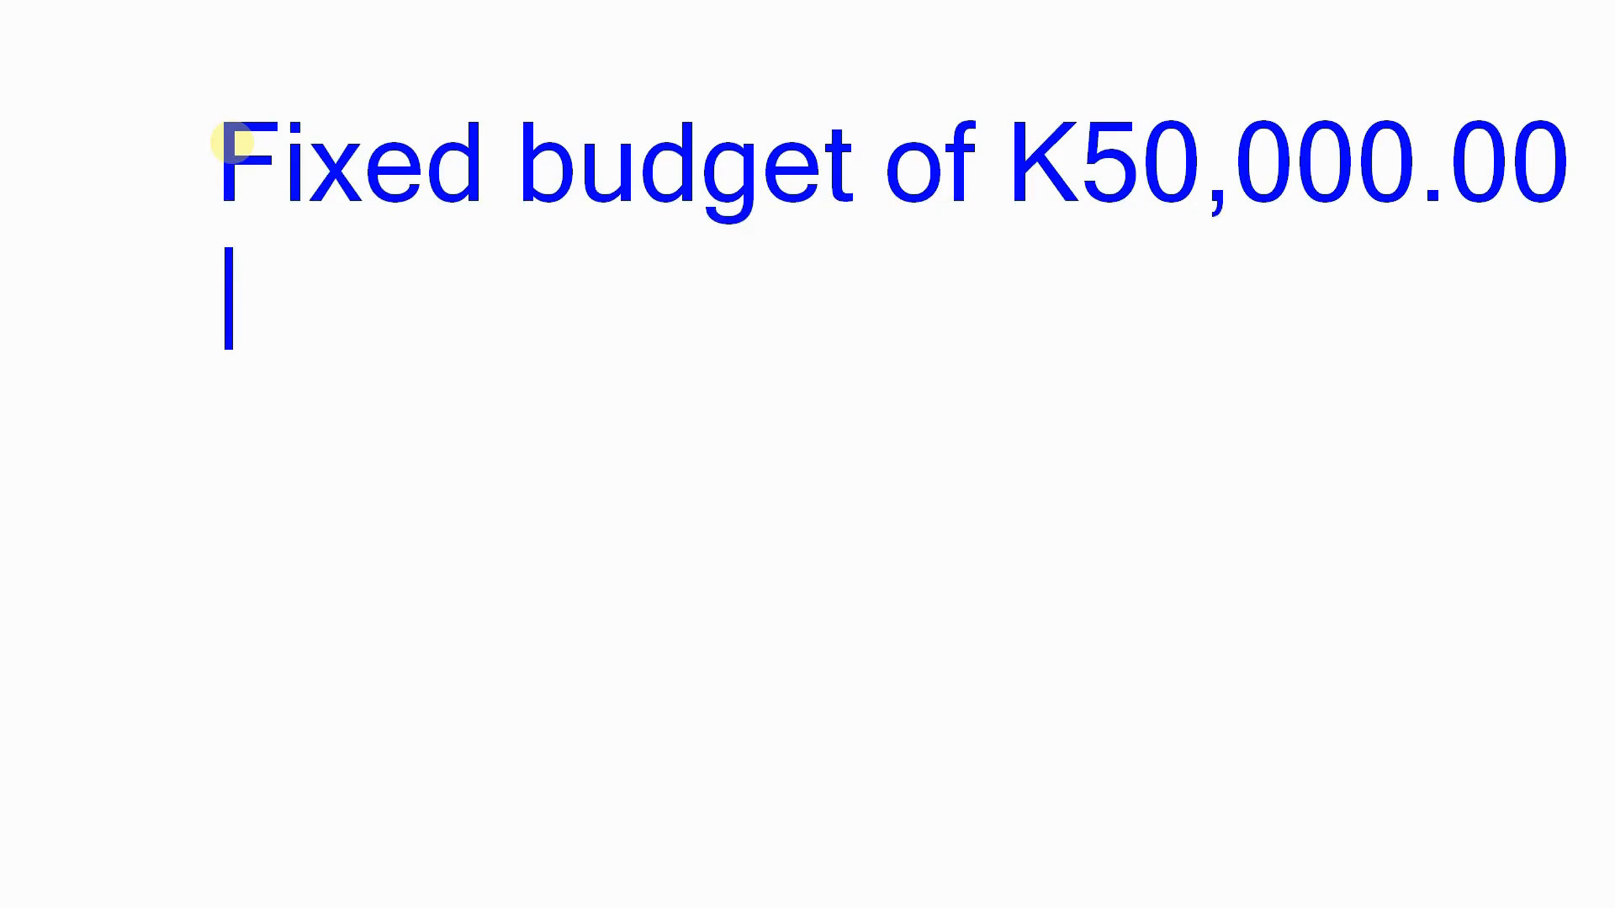
Add the first numbered line "1. Running total for expense" below the budget heading.
{"action": "type", "text": "1. rUNN"}
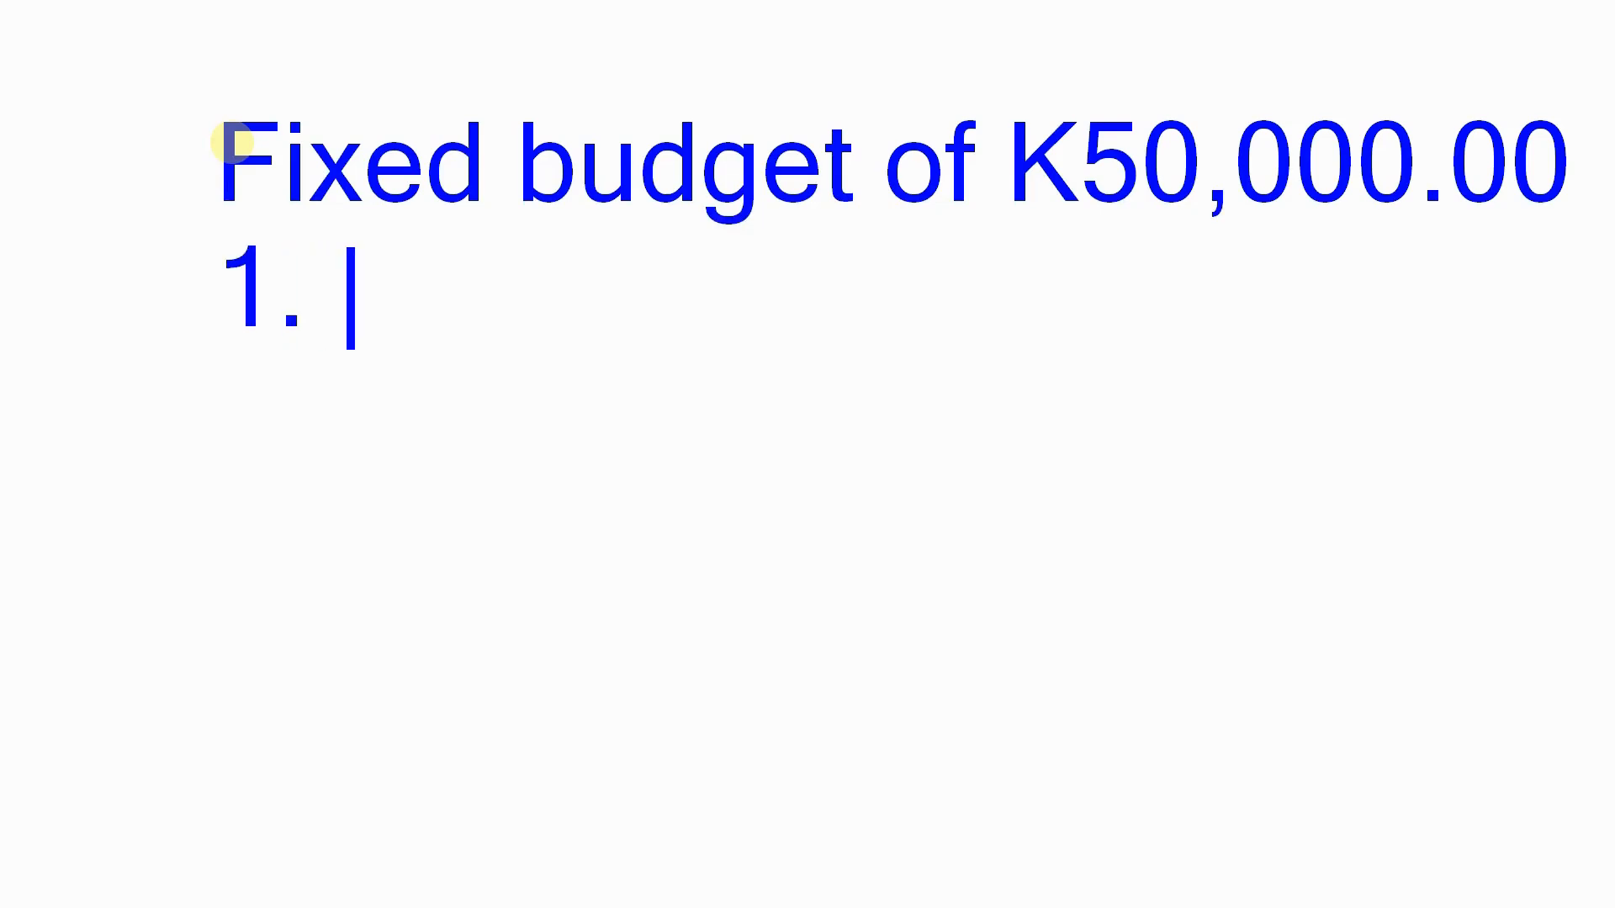
{"action": "key", "text": "BackSpace"}
{"action": "key", "text": "BackSpace"}
{"action": "key", "text": "BackSpace"}
{"action": "key", "text": "BackSpace"}
{"action": "type", "text": "Ru"}
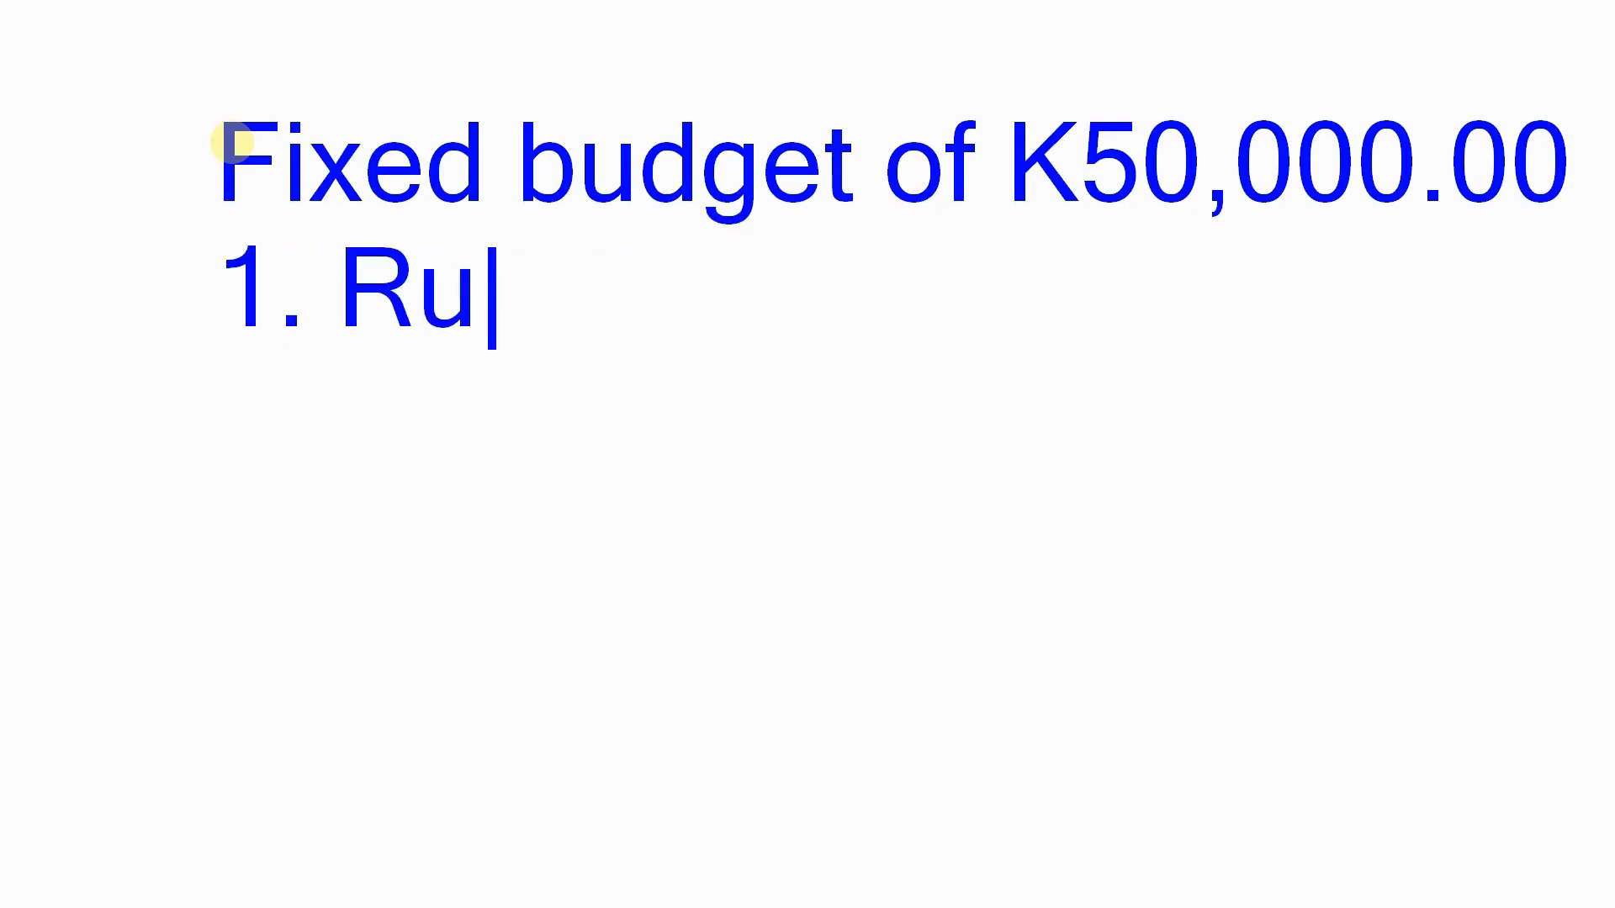
{"action": "type", "text": "nning total of"}
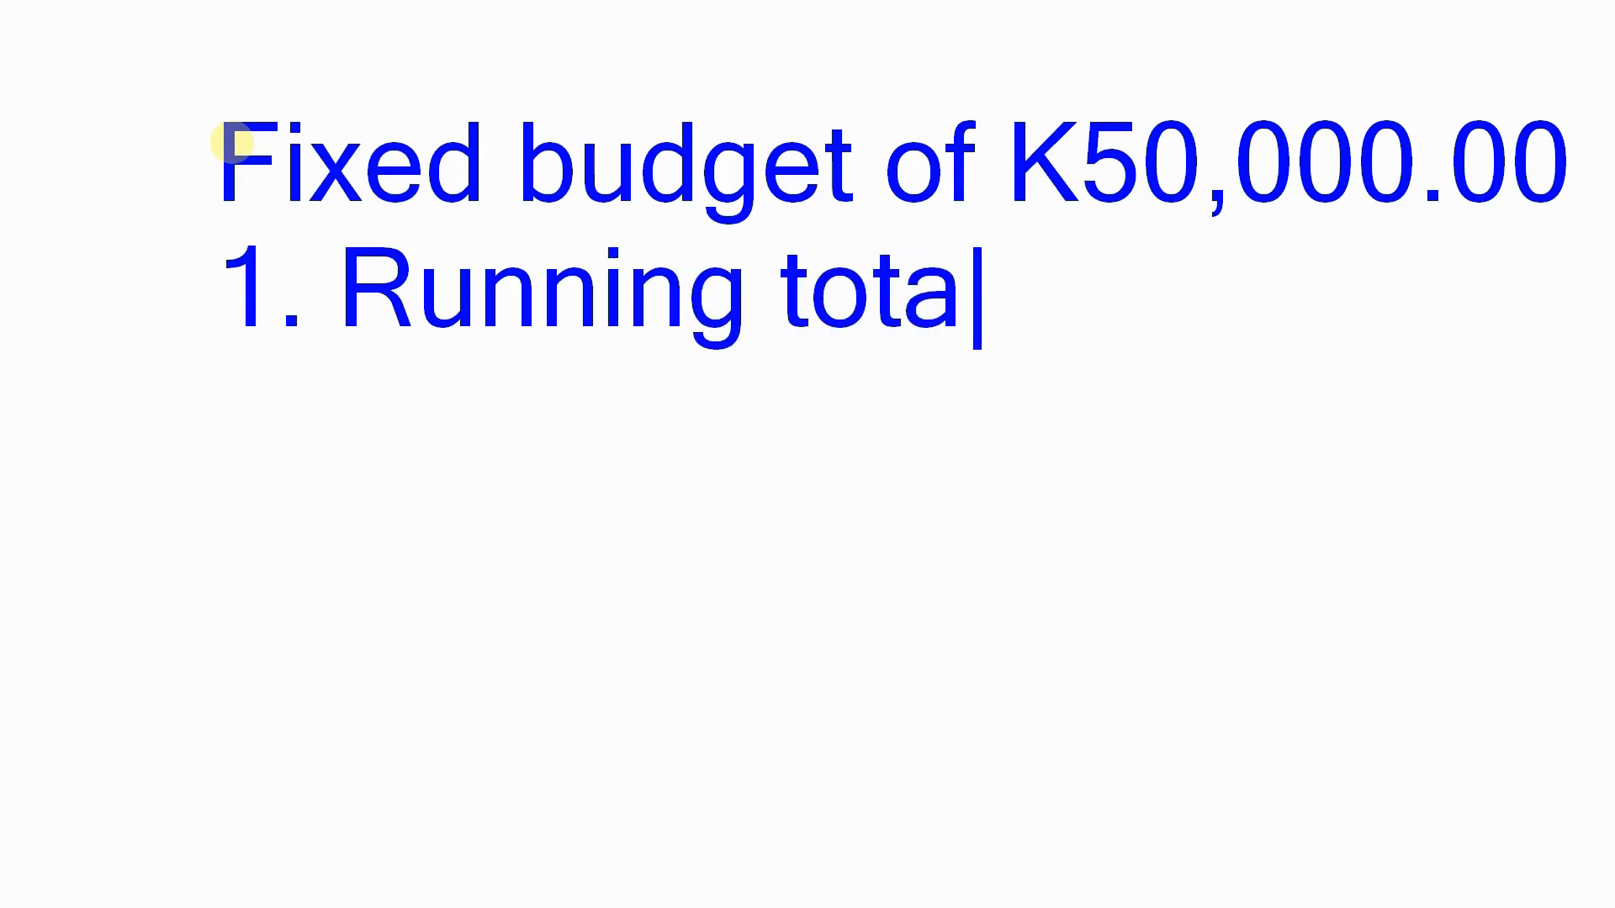
{"action": "key", "text": "BackSpace"}
{"action": "key", "text": "BackSpace"}
{"action": "key", "text": "BackSpace"}
{"action": "type", "text": "fo"}
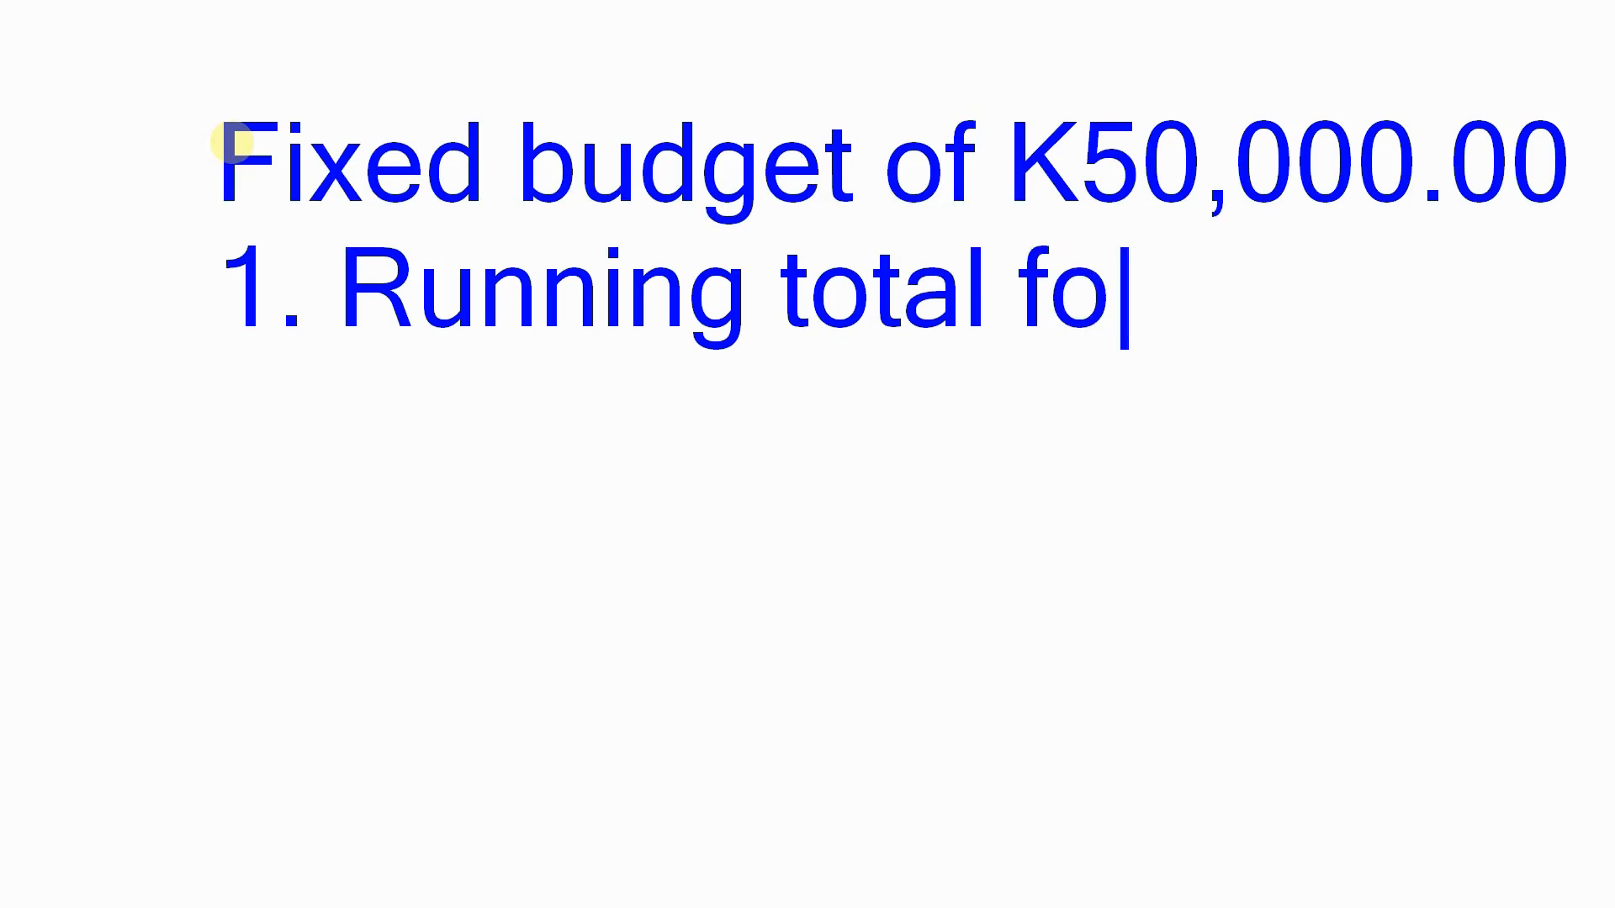
{"action": "type", "text": "r expense"}
{"action": "key", "text": "Return"}
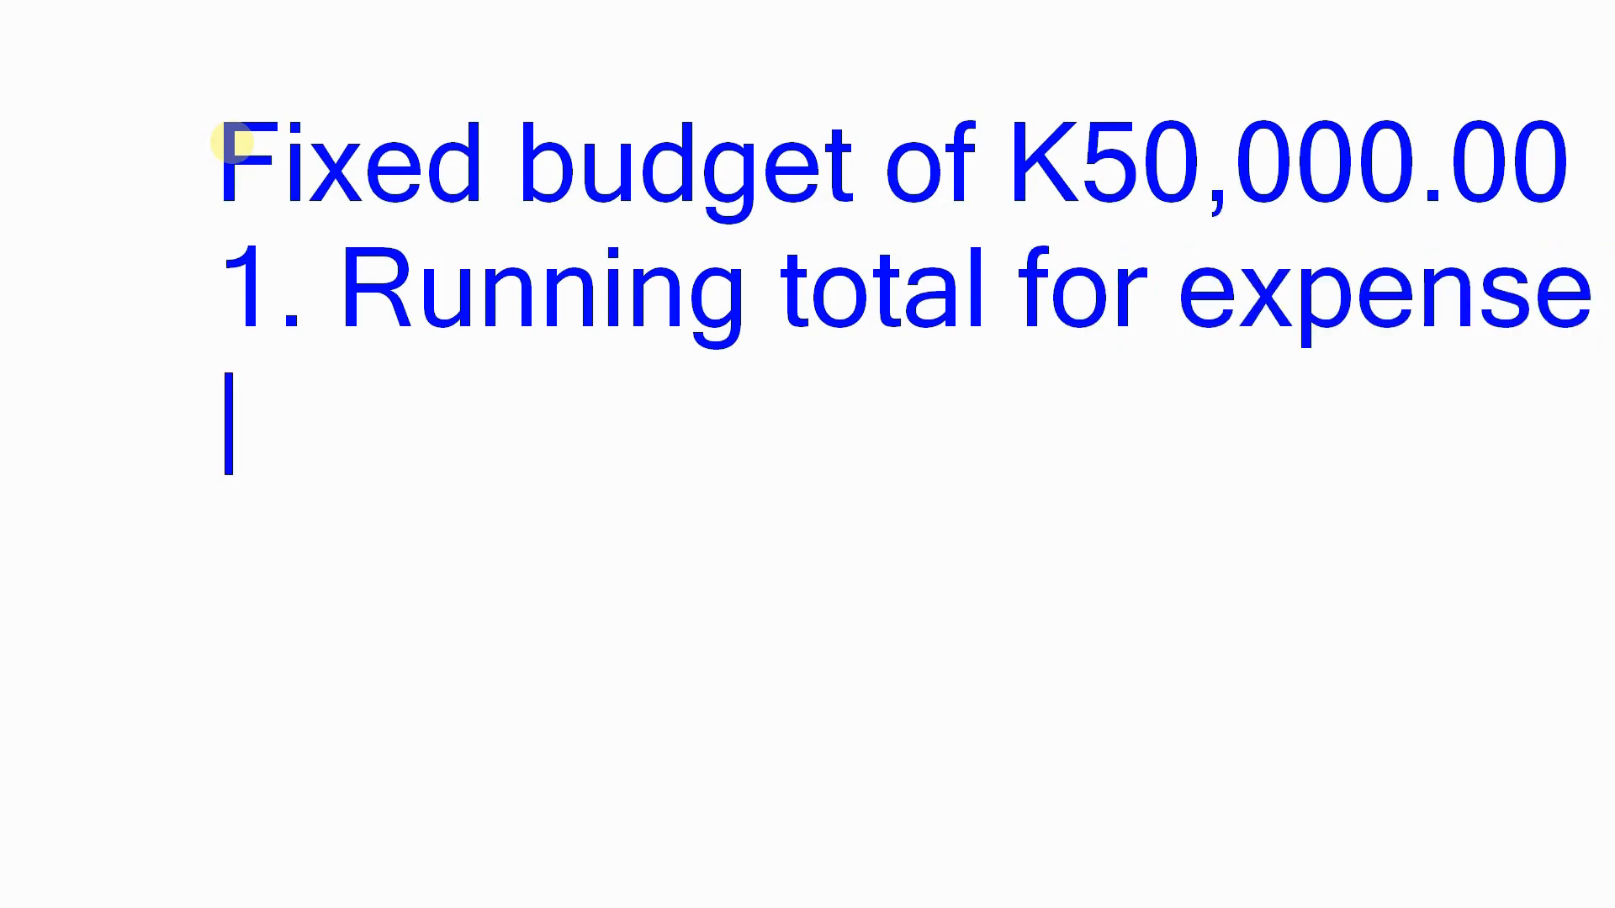
Add the second numbered line "2. Running balance." to the whiteboard notes.
{"action": "type", "text": "2. Ru"}
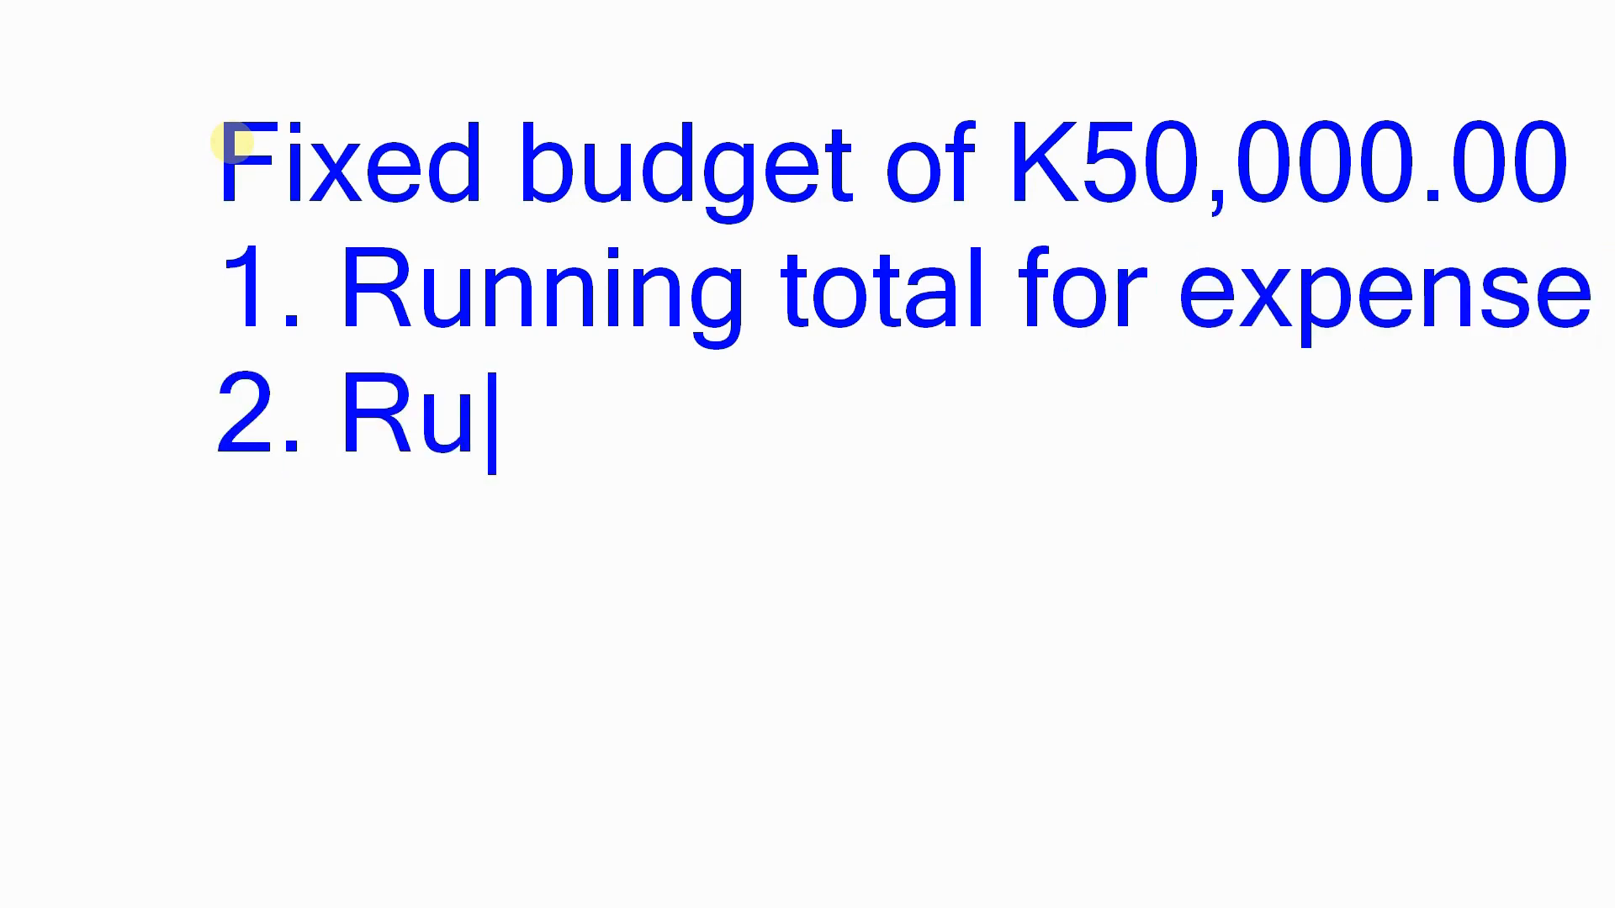
{"action": "type", "text": "nning balan"}
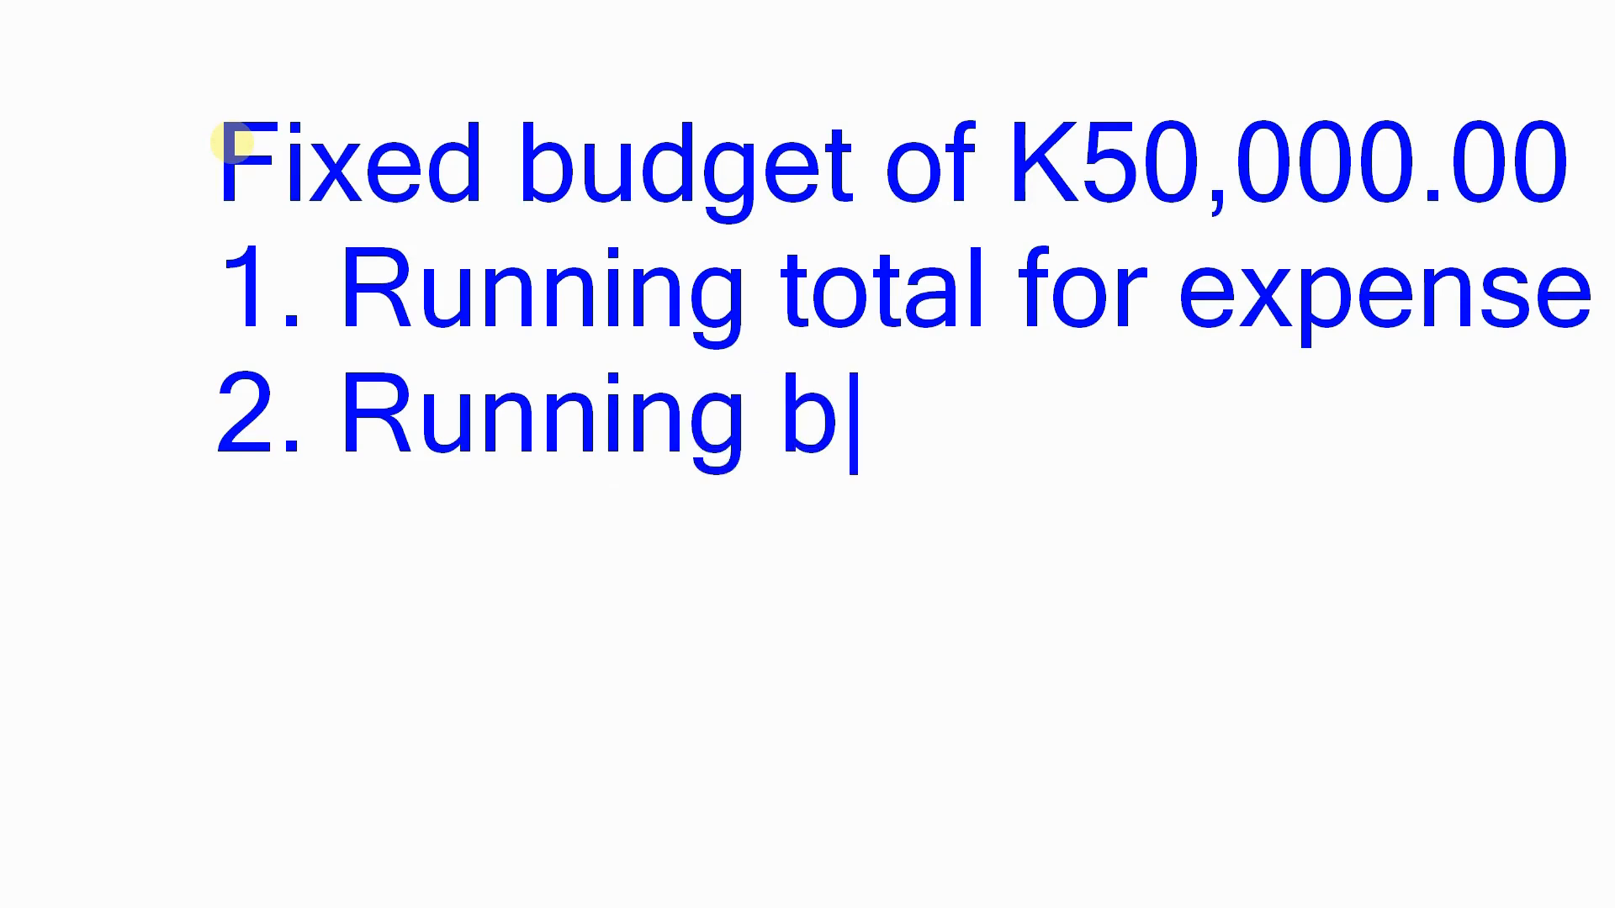
{"action": "type", "text": "ce."}
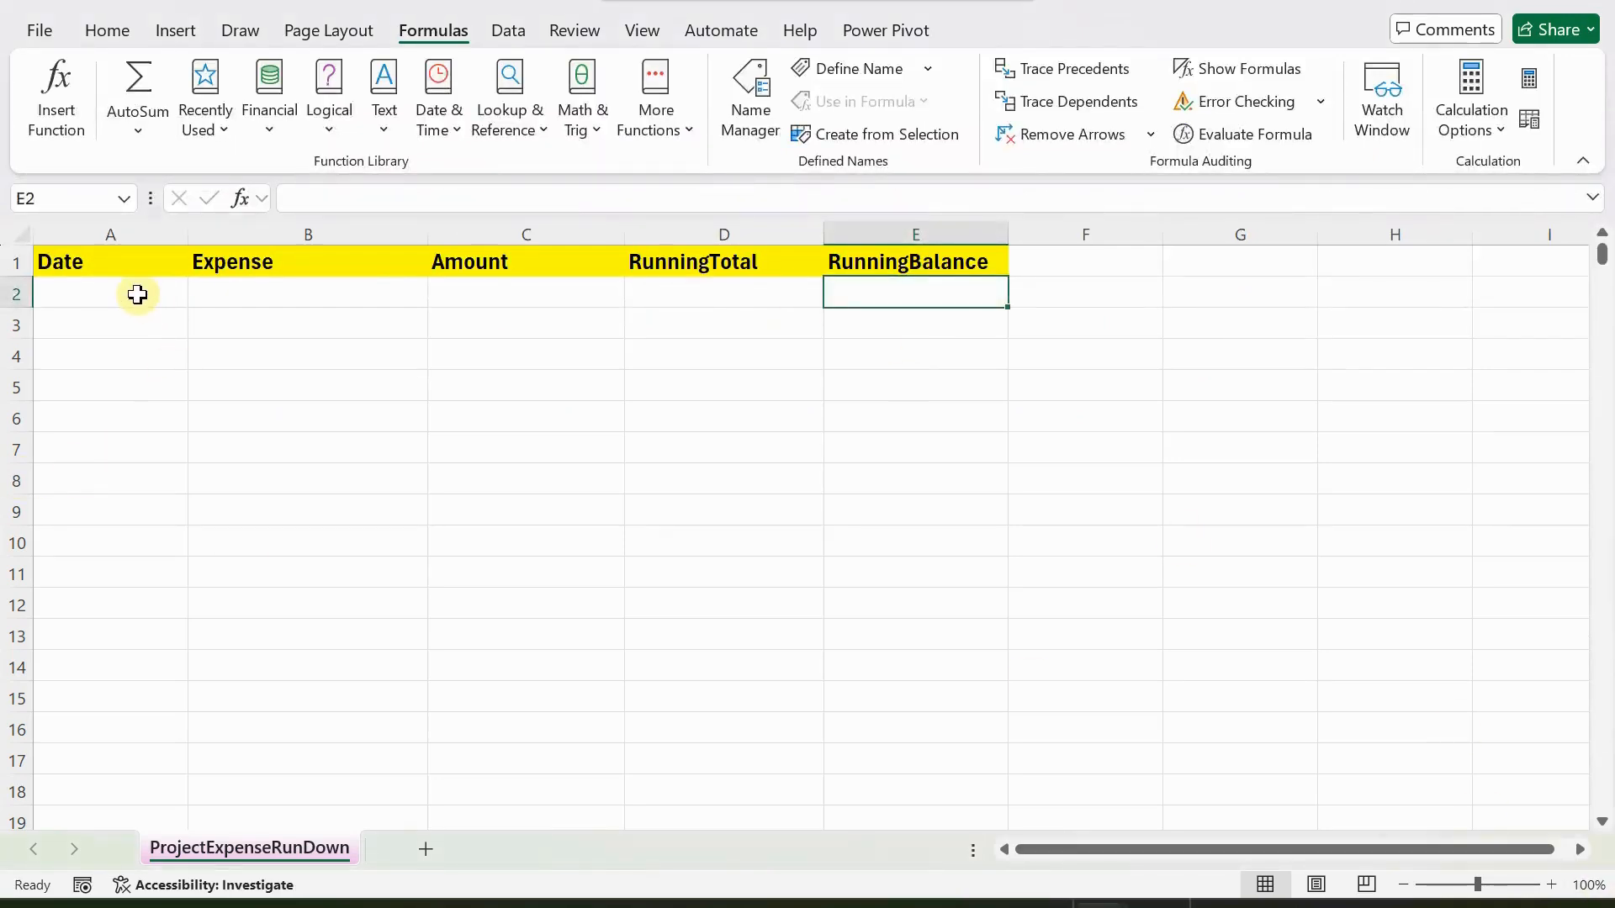
Mark the Date, Expense, Amount, RunningTotal and RunningBalance headers with downward arrows, and clear the annotations.
{"action": "left_click", "coordinate": [136, 294]}
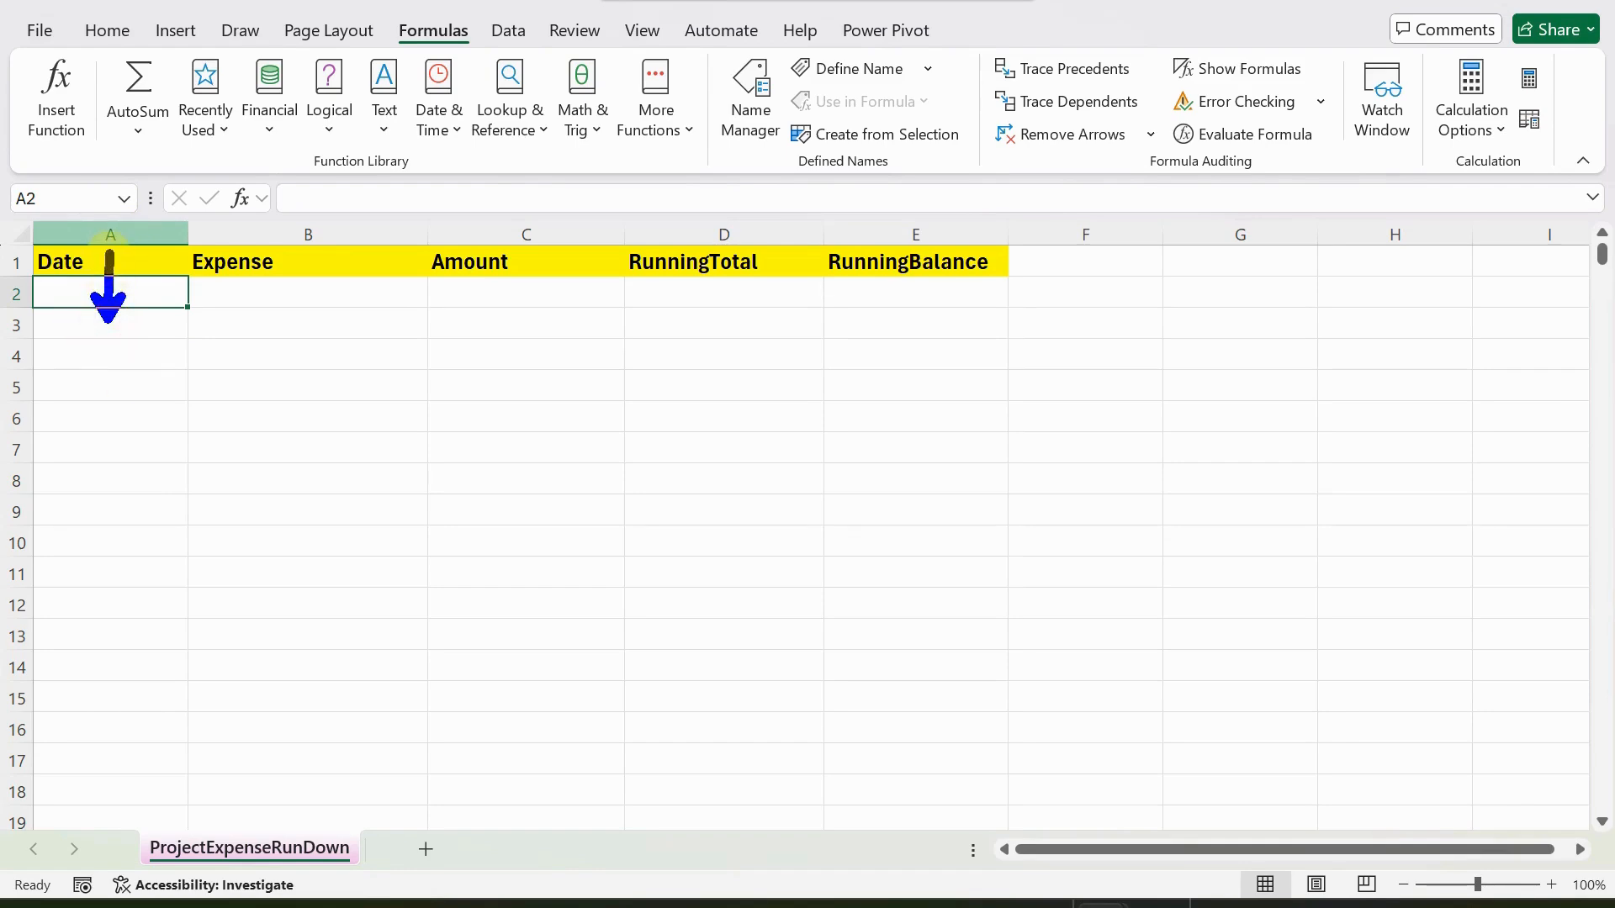
{"action": "left_click_drag", "start_coordinate": [276, 302], "coordinate": [277, 237]}
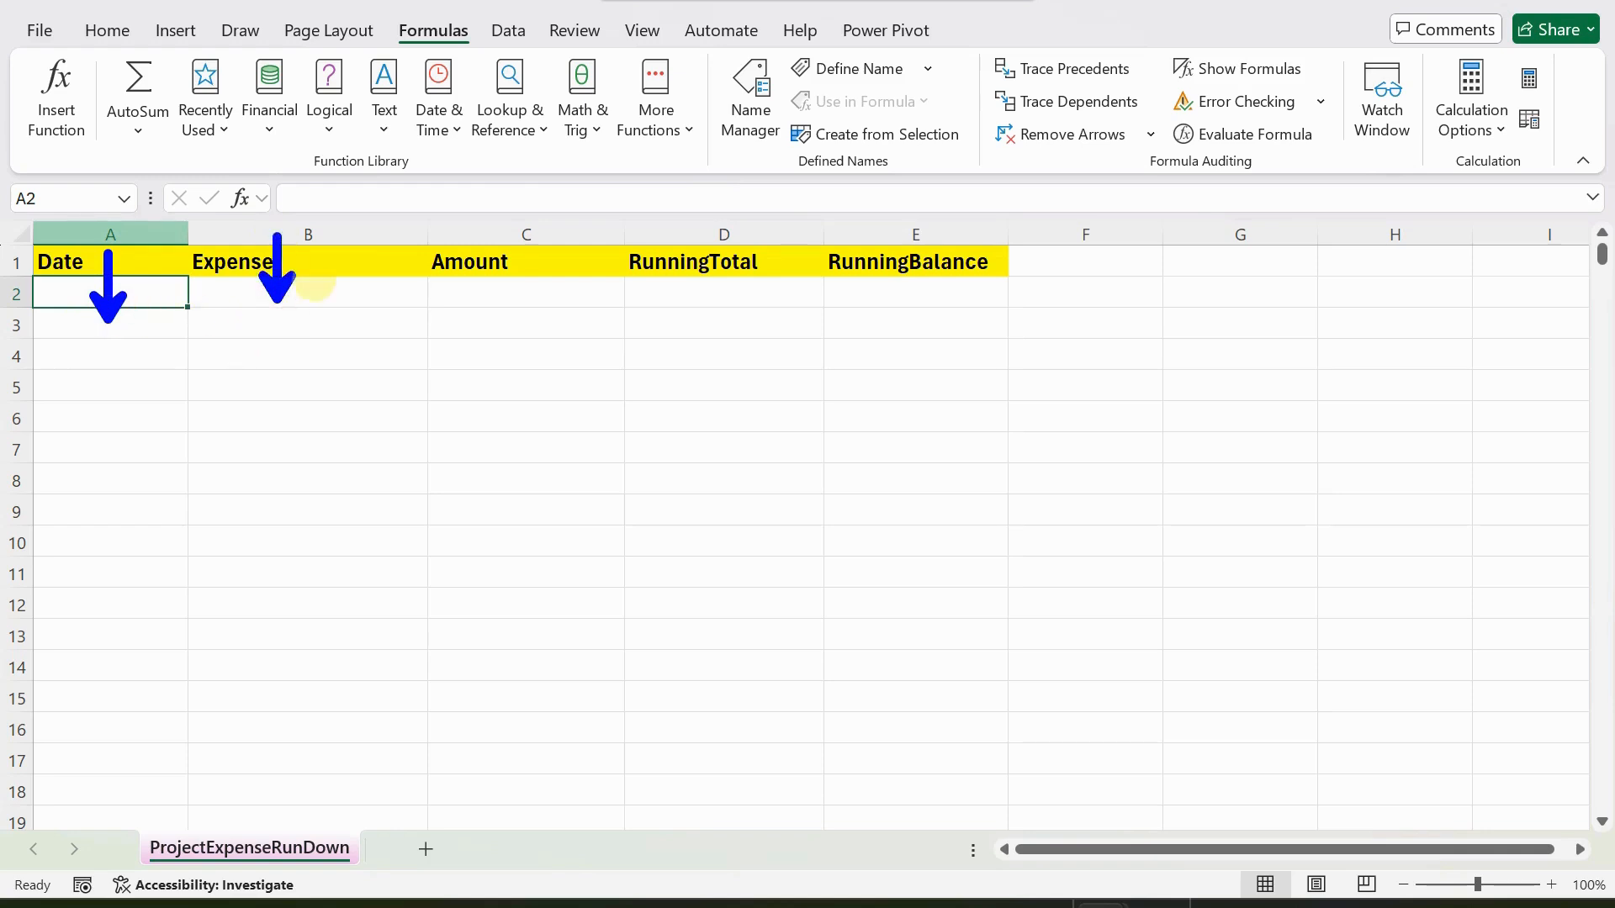
{"action": "mouse_move", "coordinate": [512, 312]}
{"action": "left_mouse_down"}
{"action": "mouse_move", "coordinate": [541, 239]}
{"action": "mouse_move", "coordinate": [512, 226]}
{"action": "left_mouse_up"}
{"action": "left_click_drag", "start_coordinate": [696, 304], "coordinate": [697, 227]}
{"action": "left_click_drag", "start_coordinate": [873, 296], "coordinate": [880, 229]}
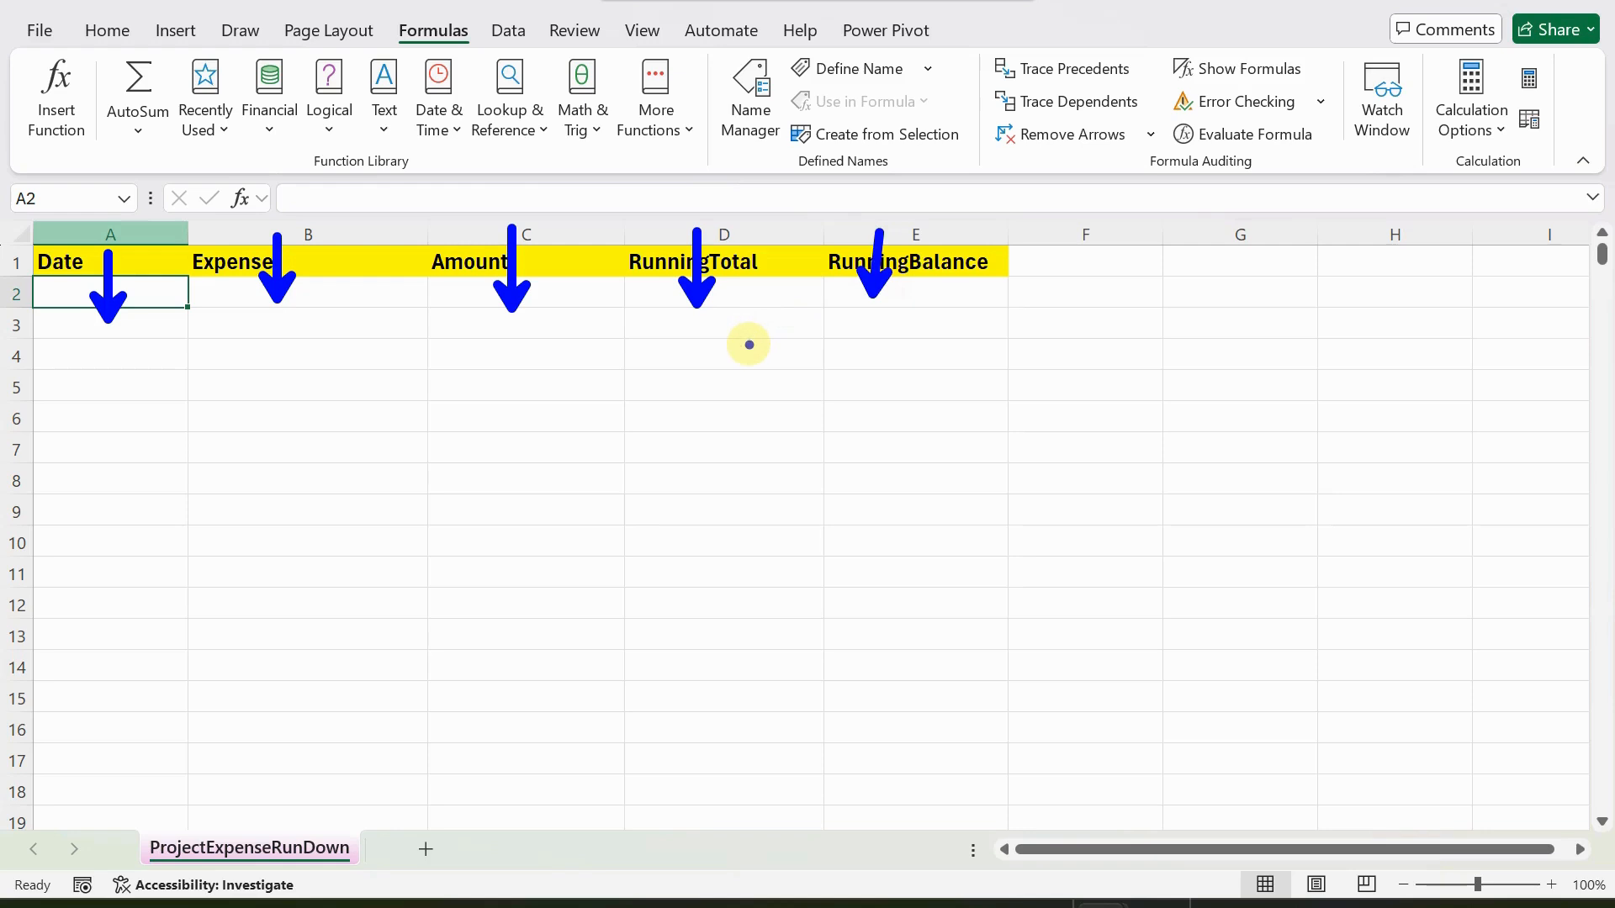
{"action": "key", "text": "Escape"}
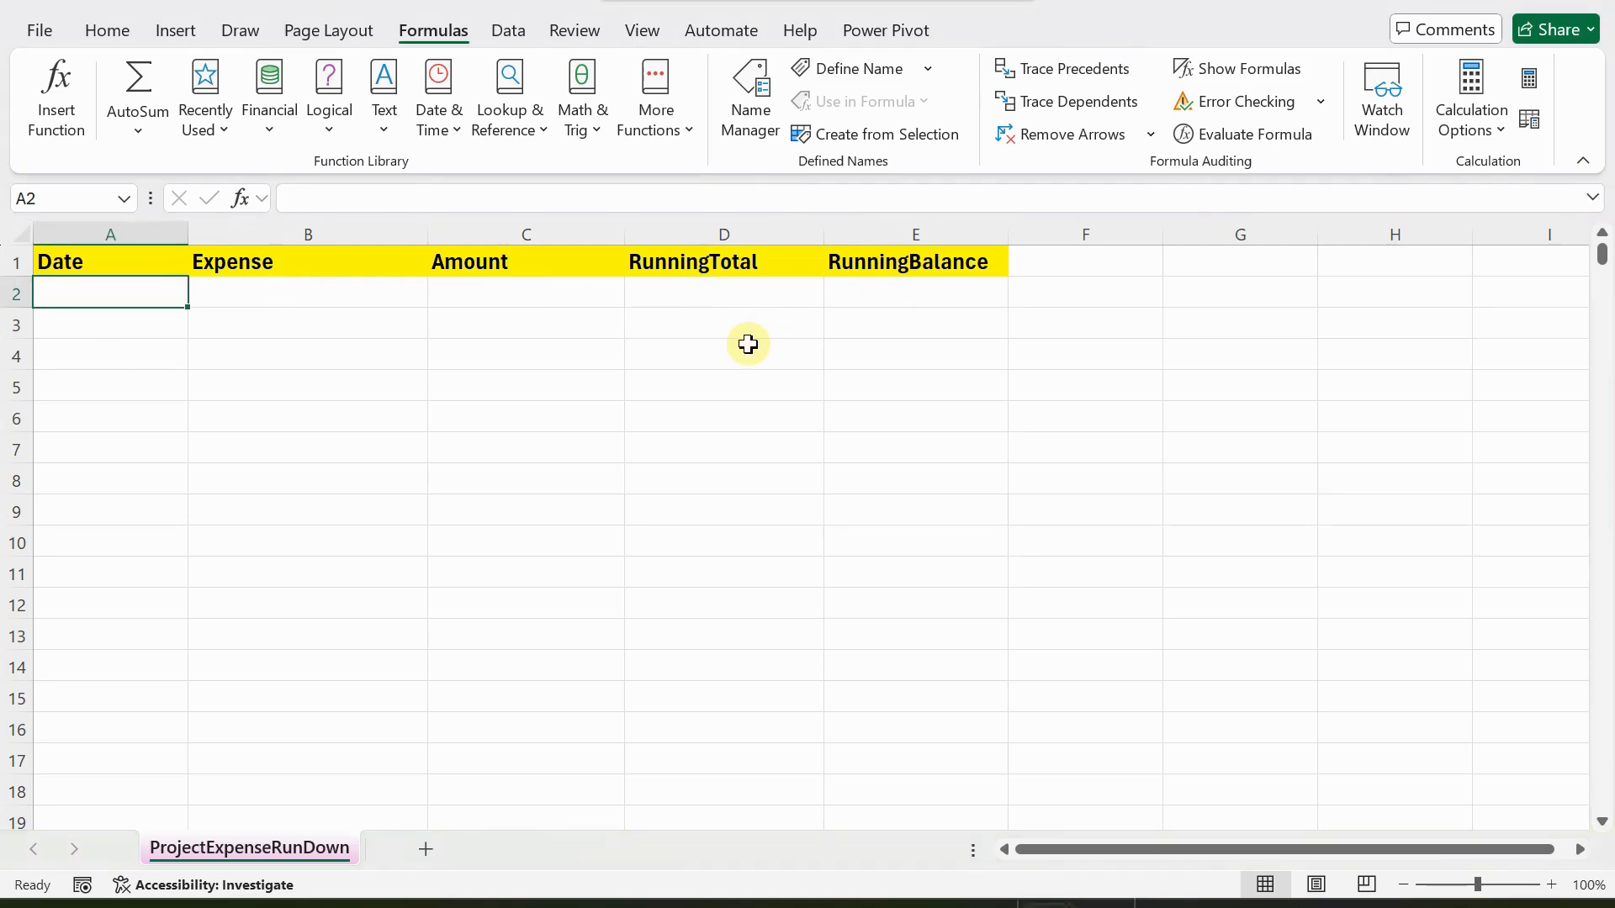
{"action": "left_click", "coordinate": [261, 291]}
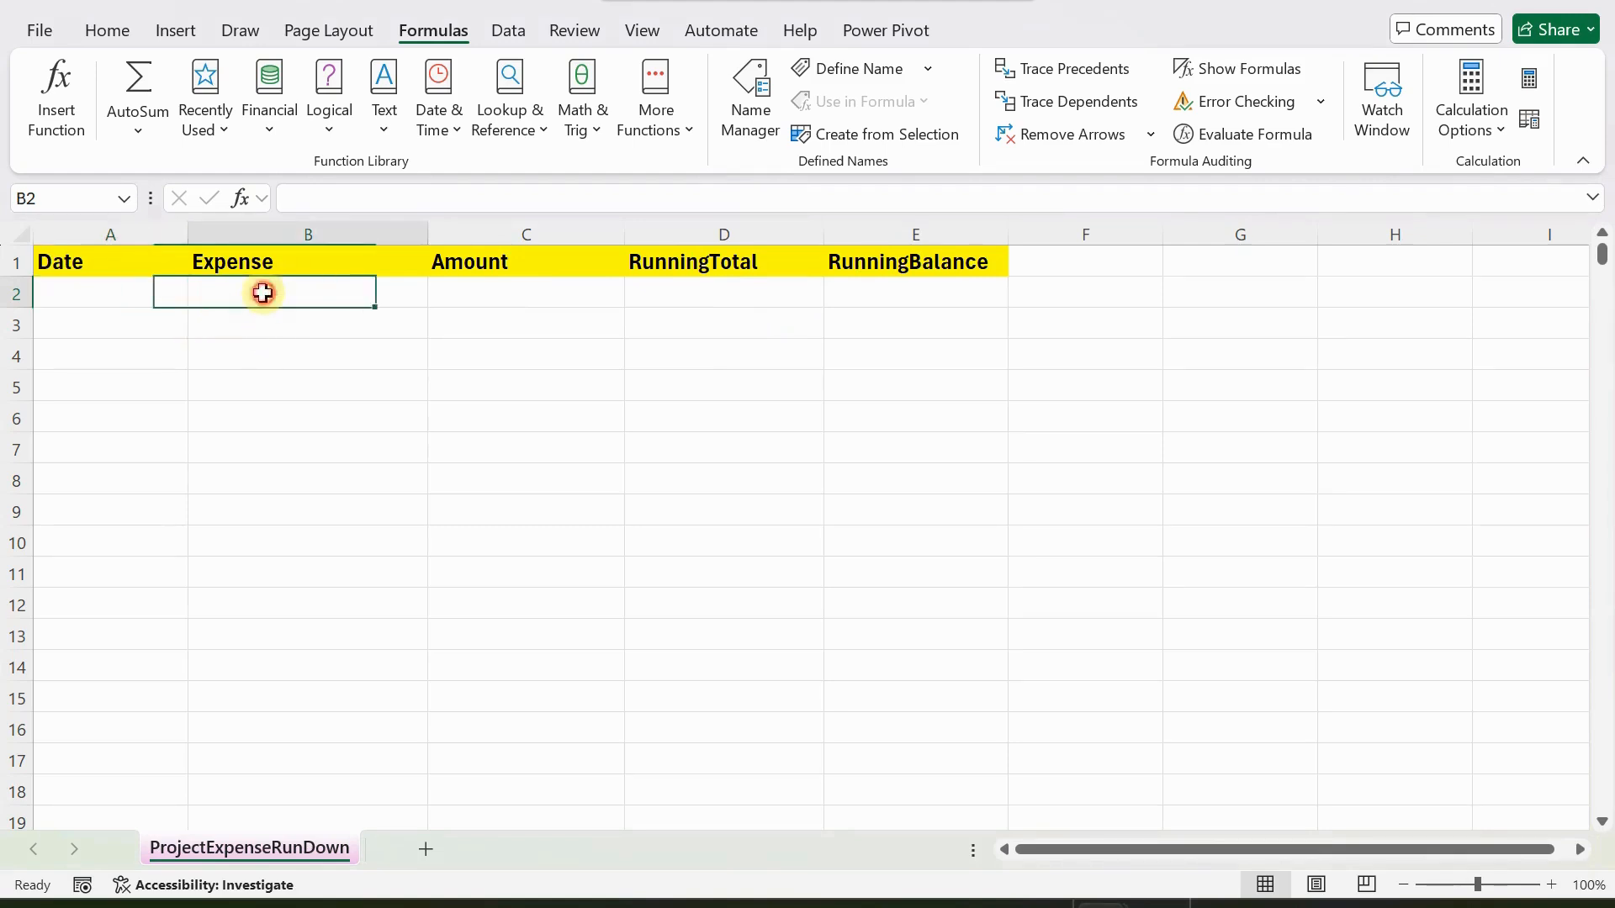
{"action": "left_click", "coordinate": [482, 289]}
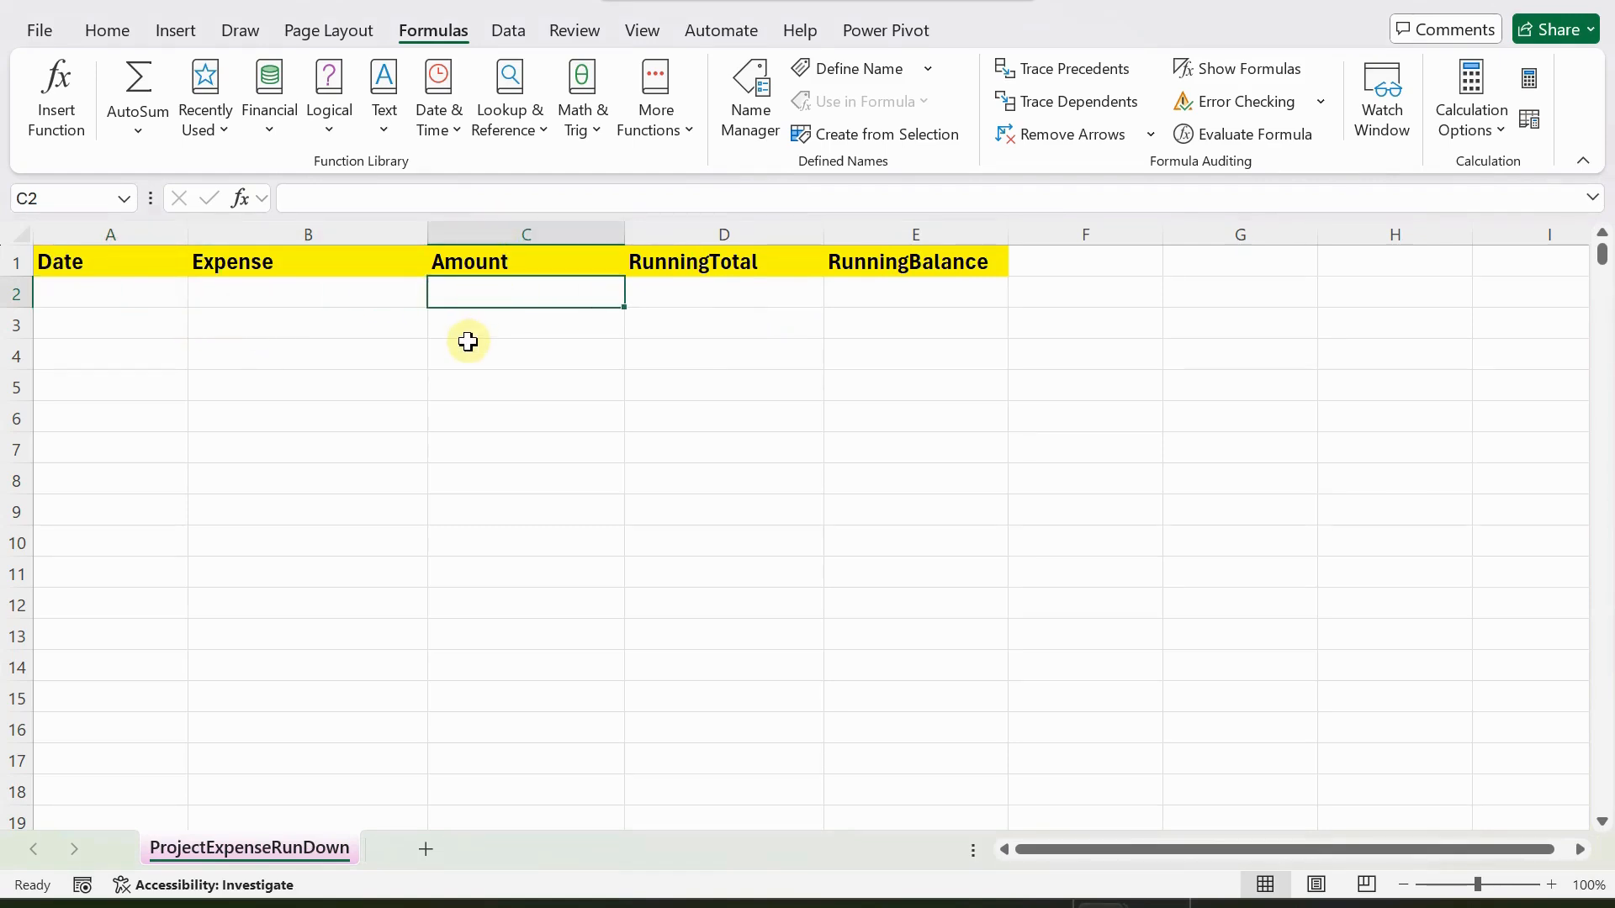
{"action": "left_click", "coordinate": [671, 292]}
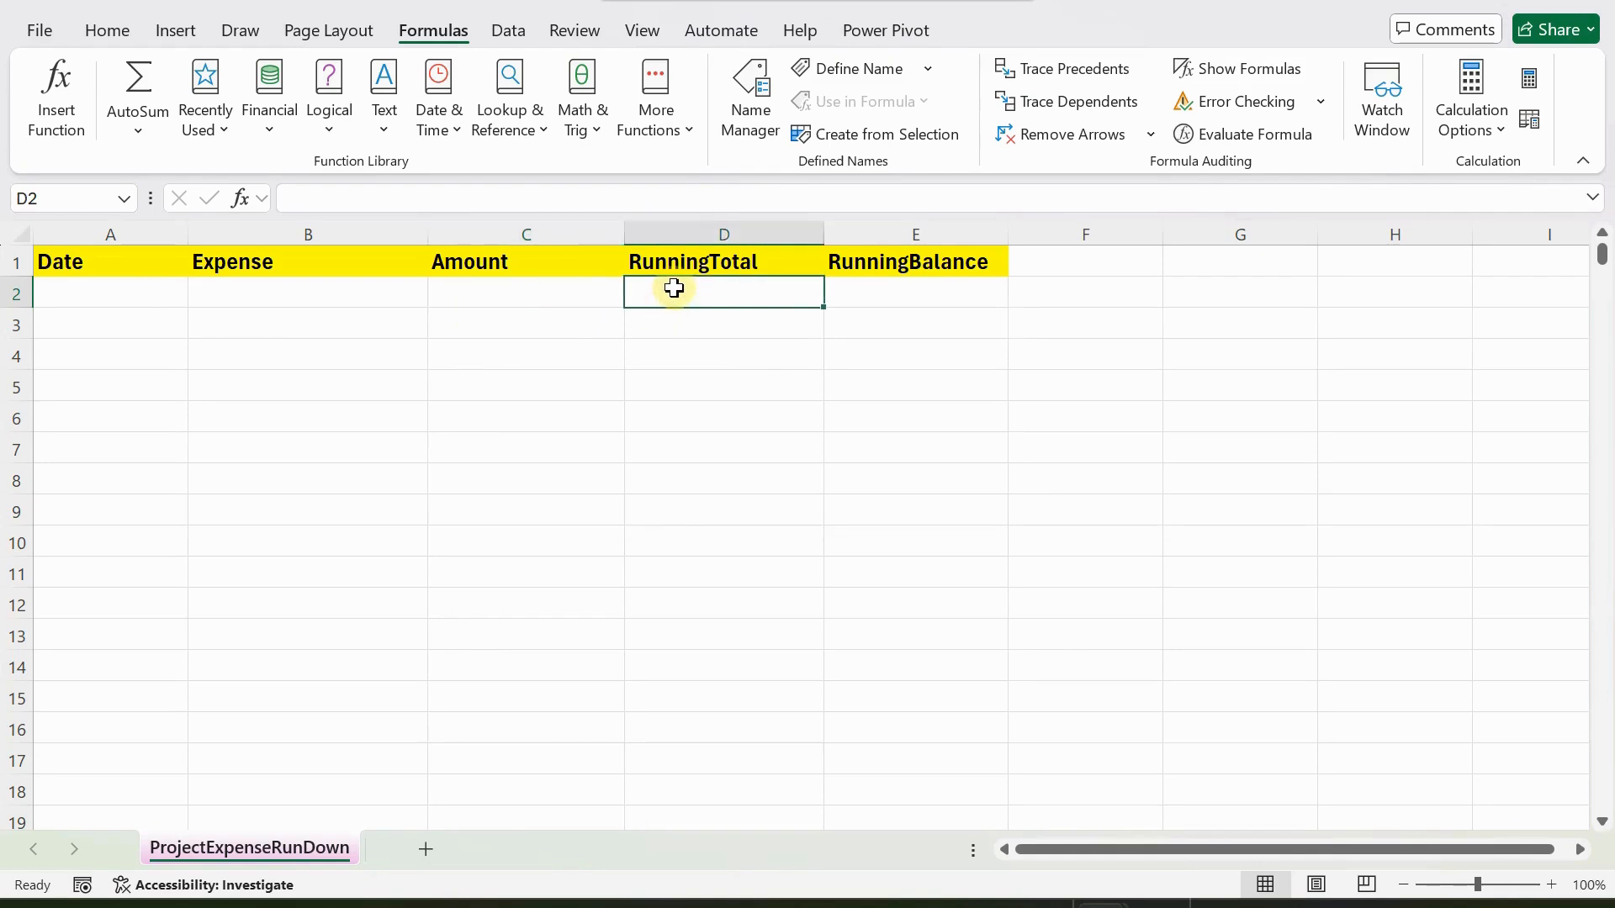
{"action": "left_click", "coordinate": [903, 290]}
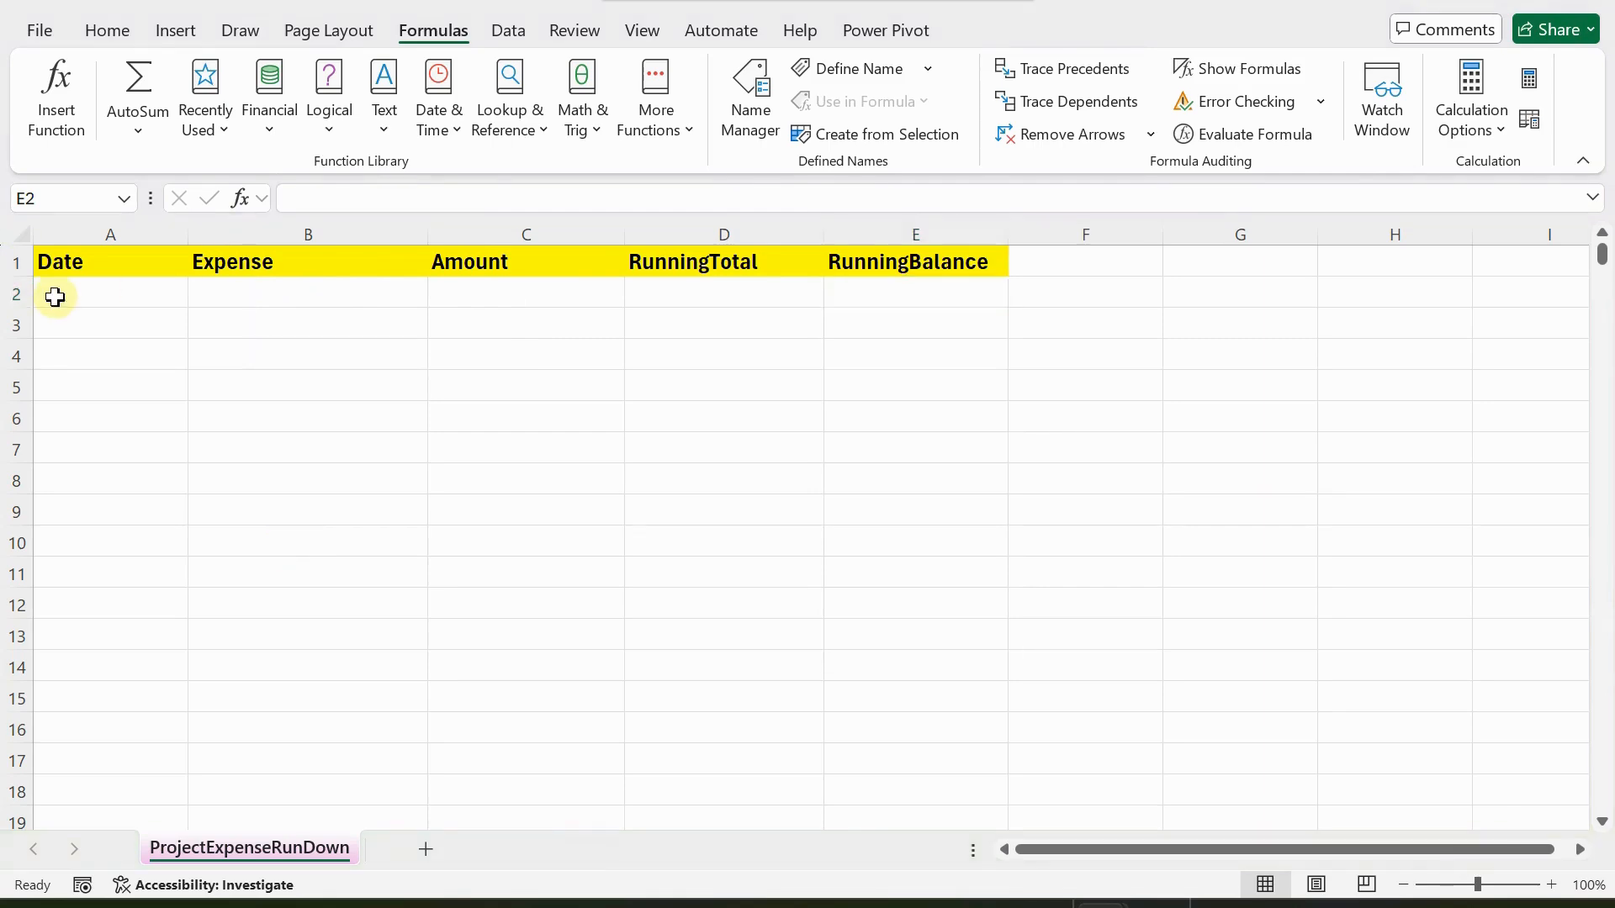
Enter the date 15/02/2025 in cells A2 and A3 of the Date column.
{"action": "left_click", "coordinate": [83, 291]}
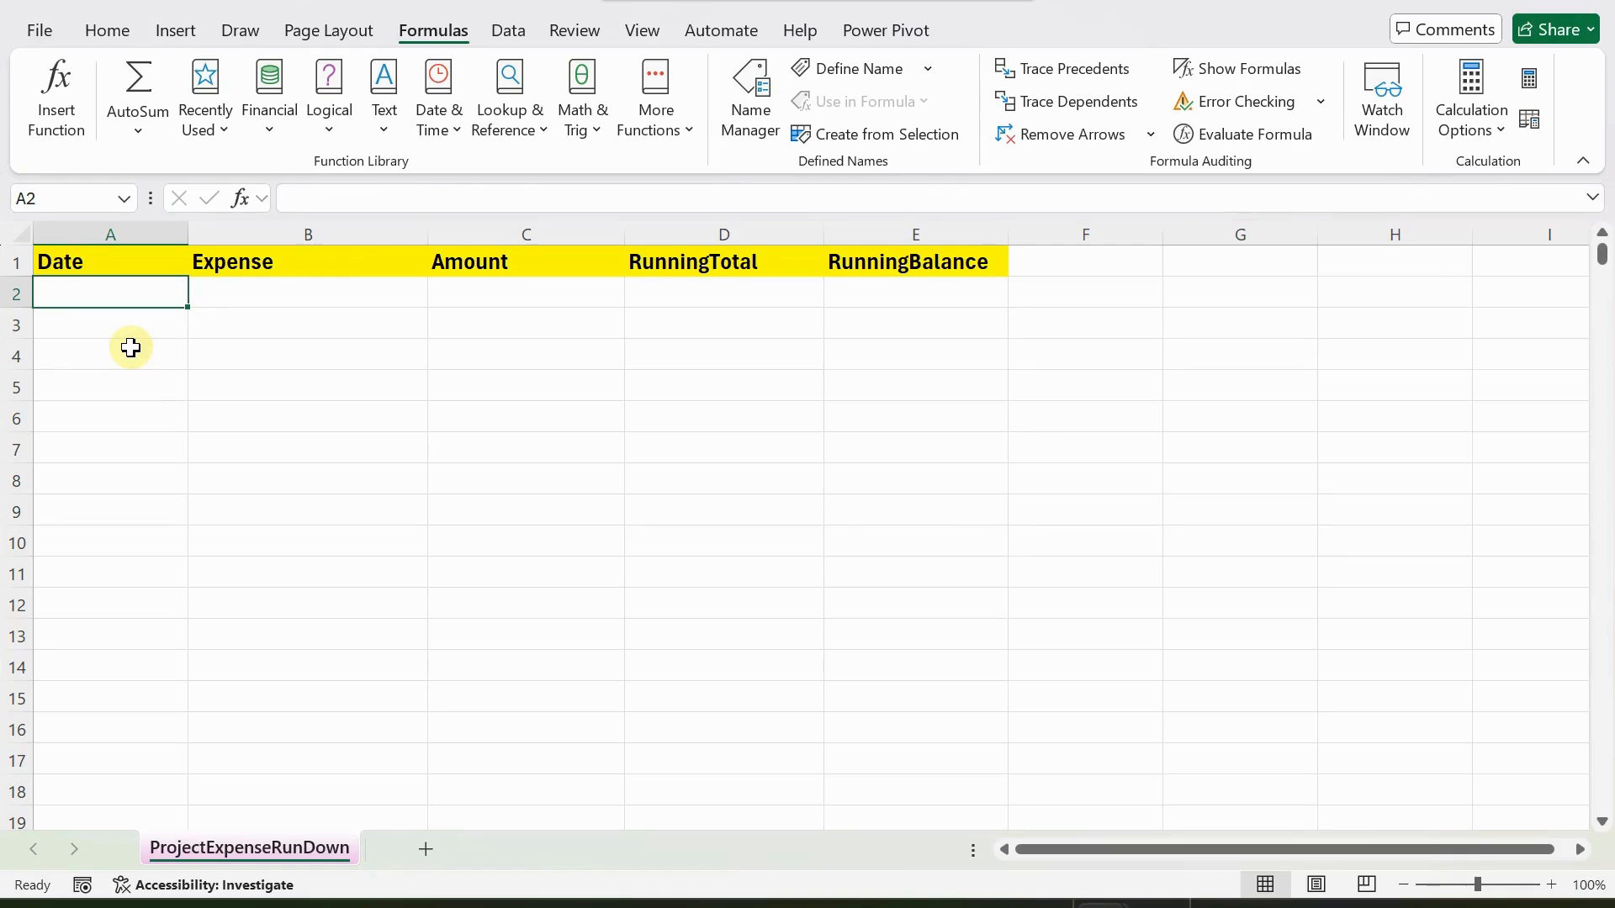
{"action": "type", "text": "15/02/2025"}
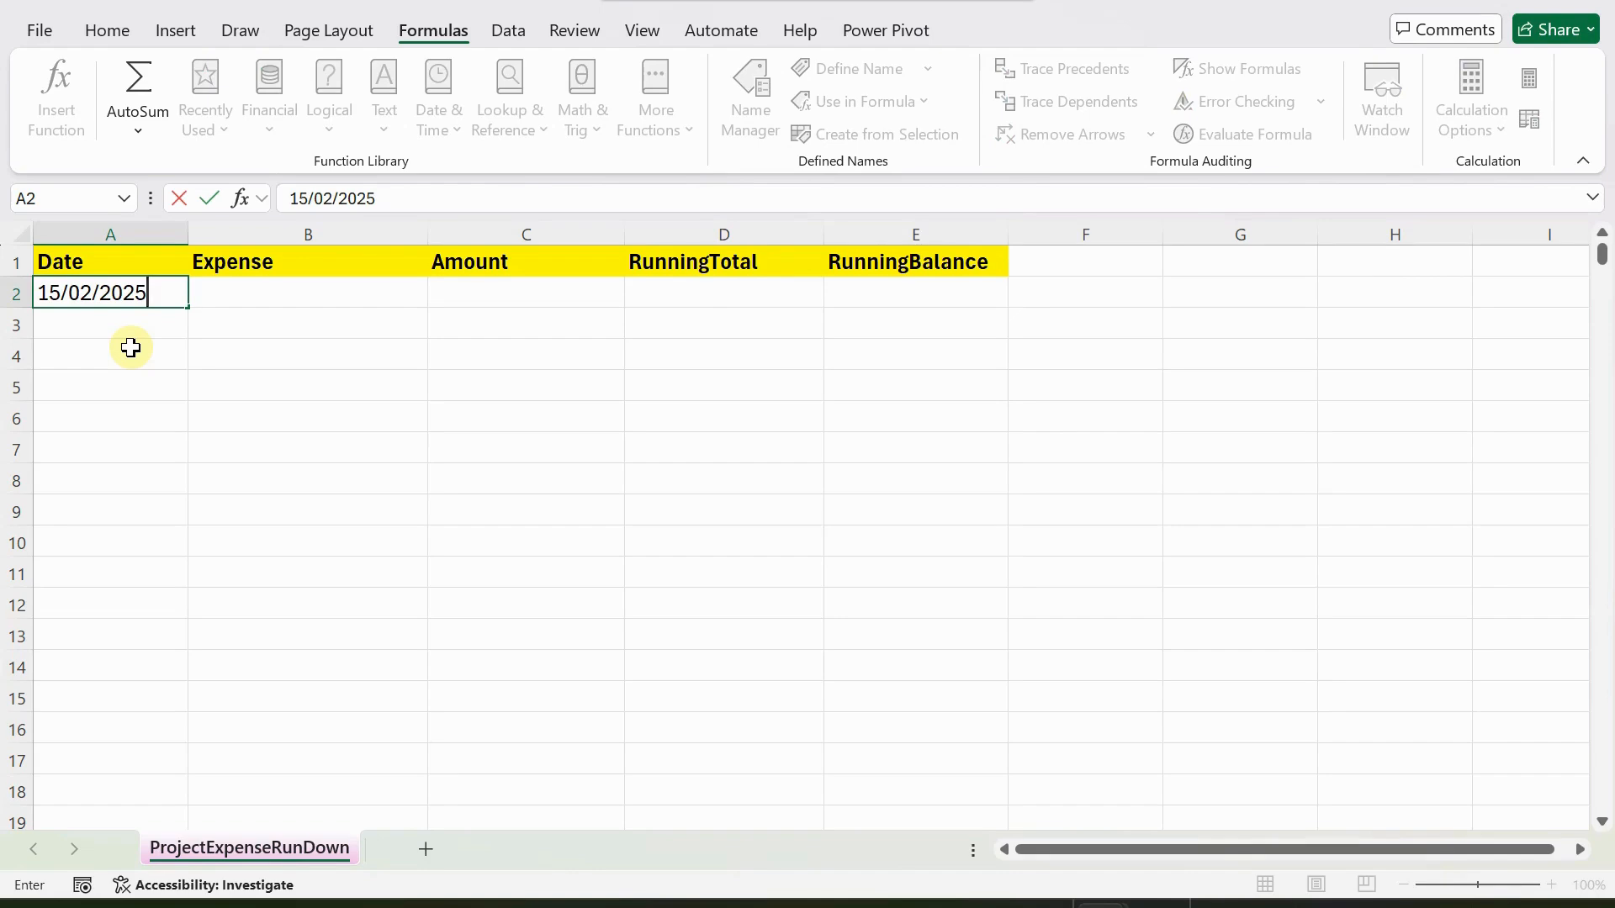
{"action": "key", "text": "Return"}
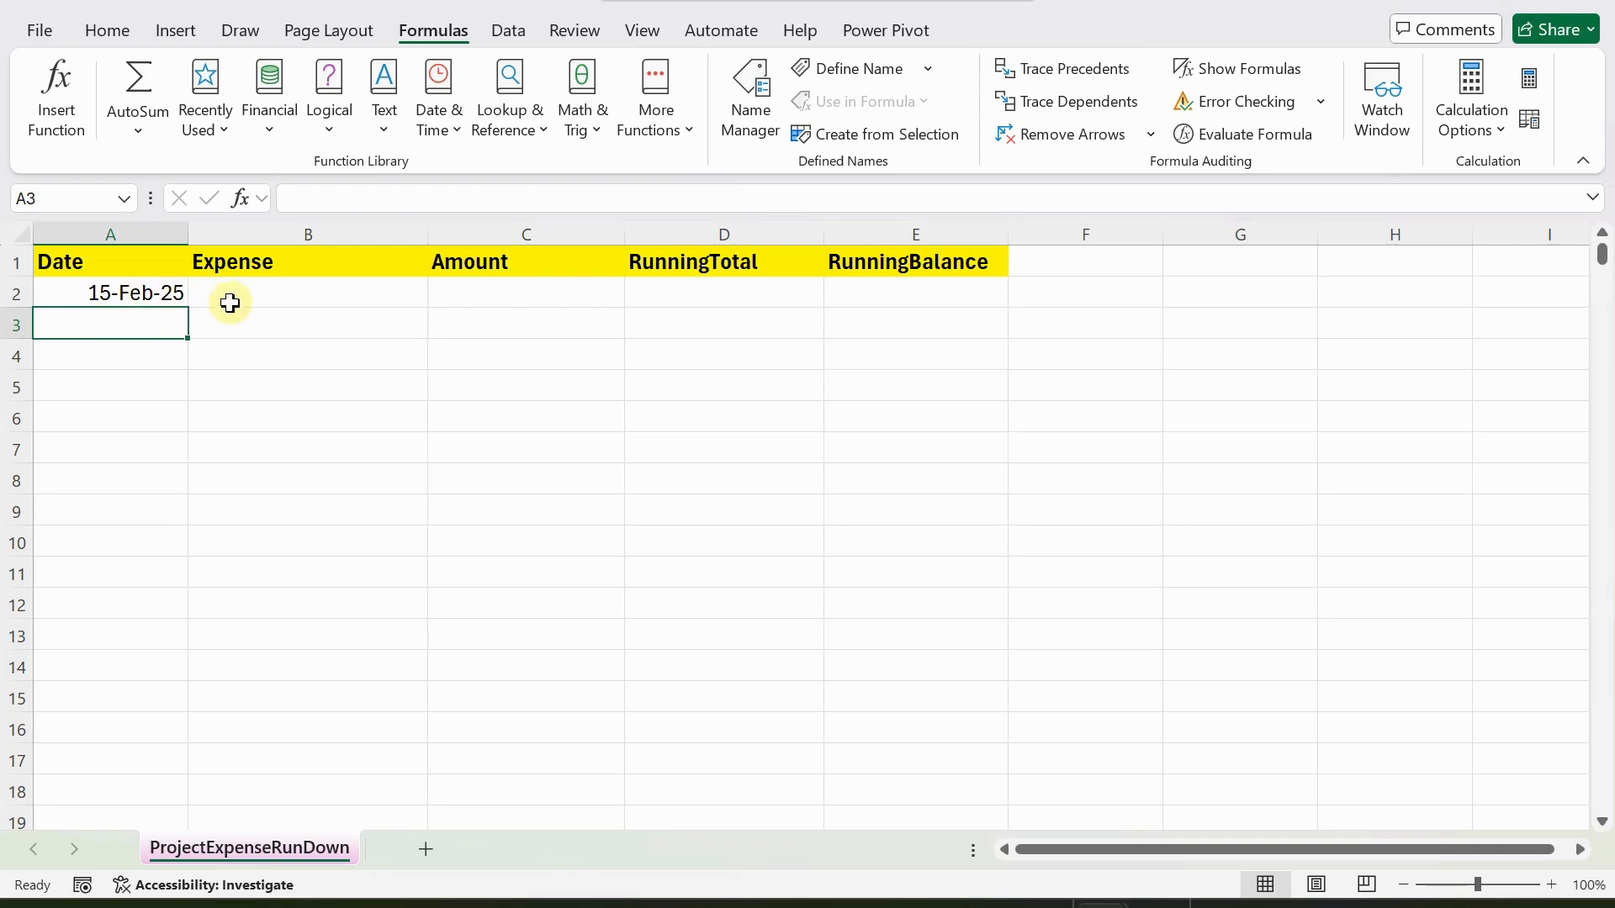
{"action": "key", "text": "ctrl+semicolon"}
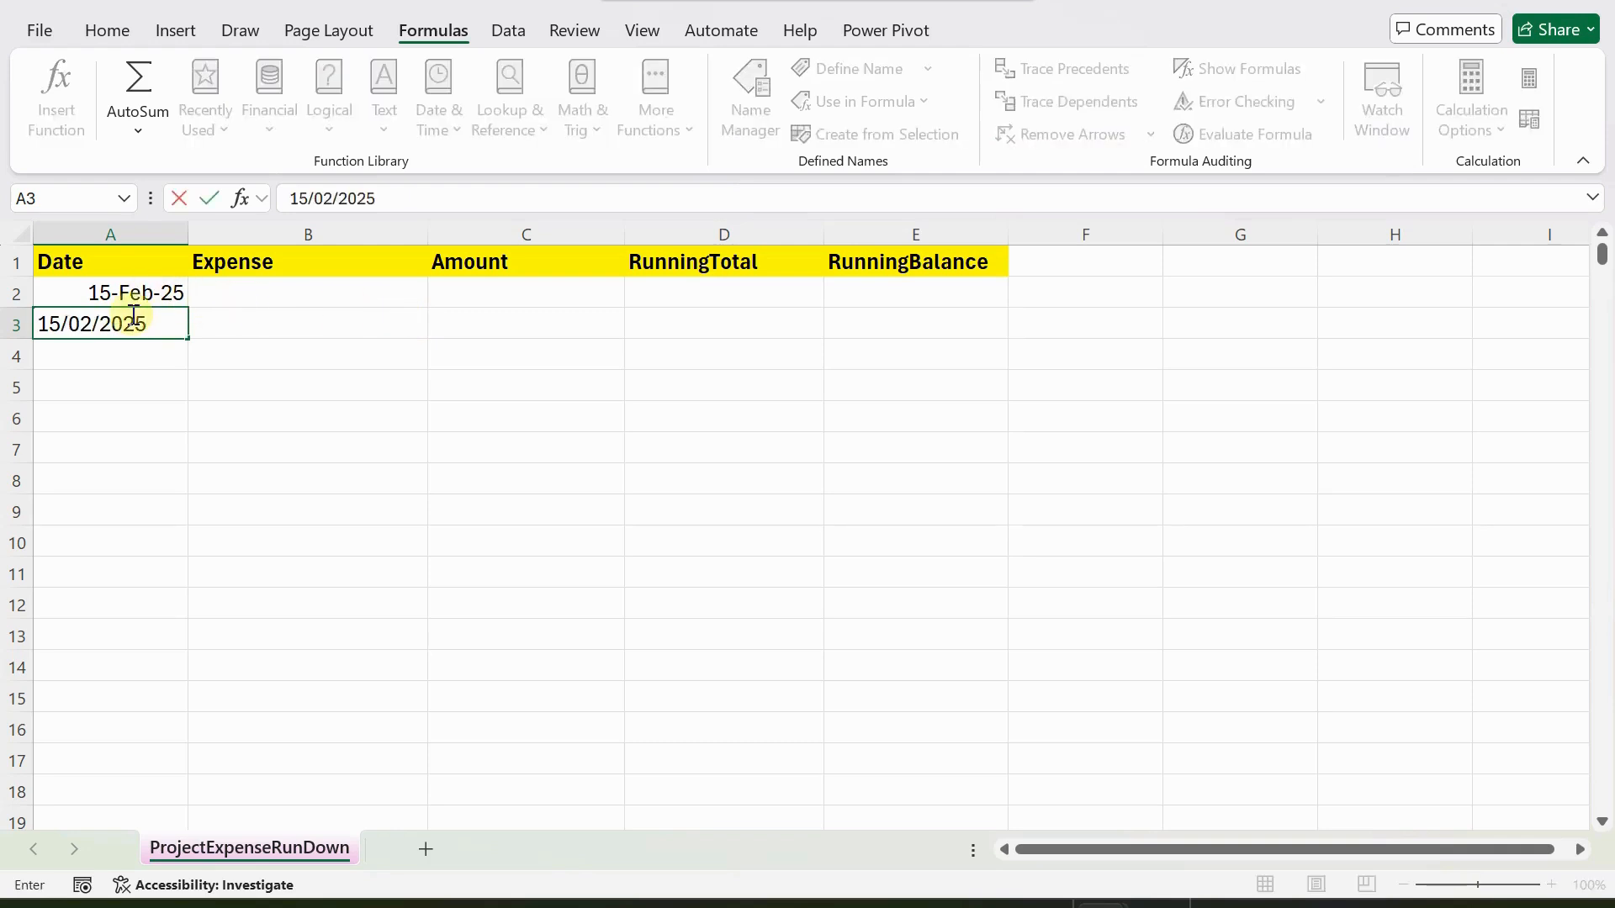
Enter the expense "Food Visitors" in cell B2 with an amount of 3500 in C2.
{"action": "left_click", "coordinate": [275, 292]}
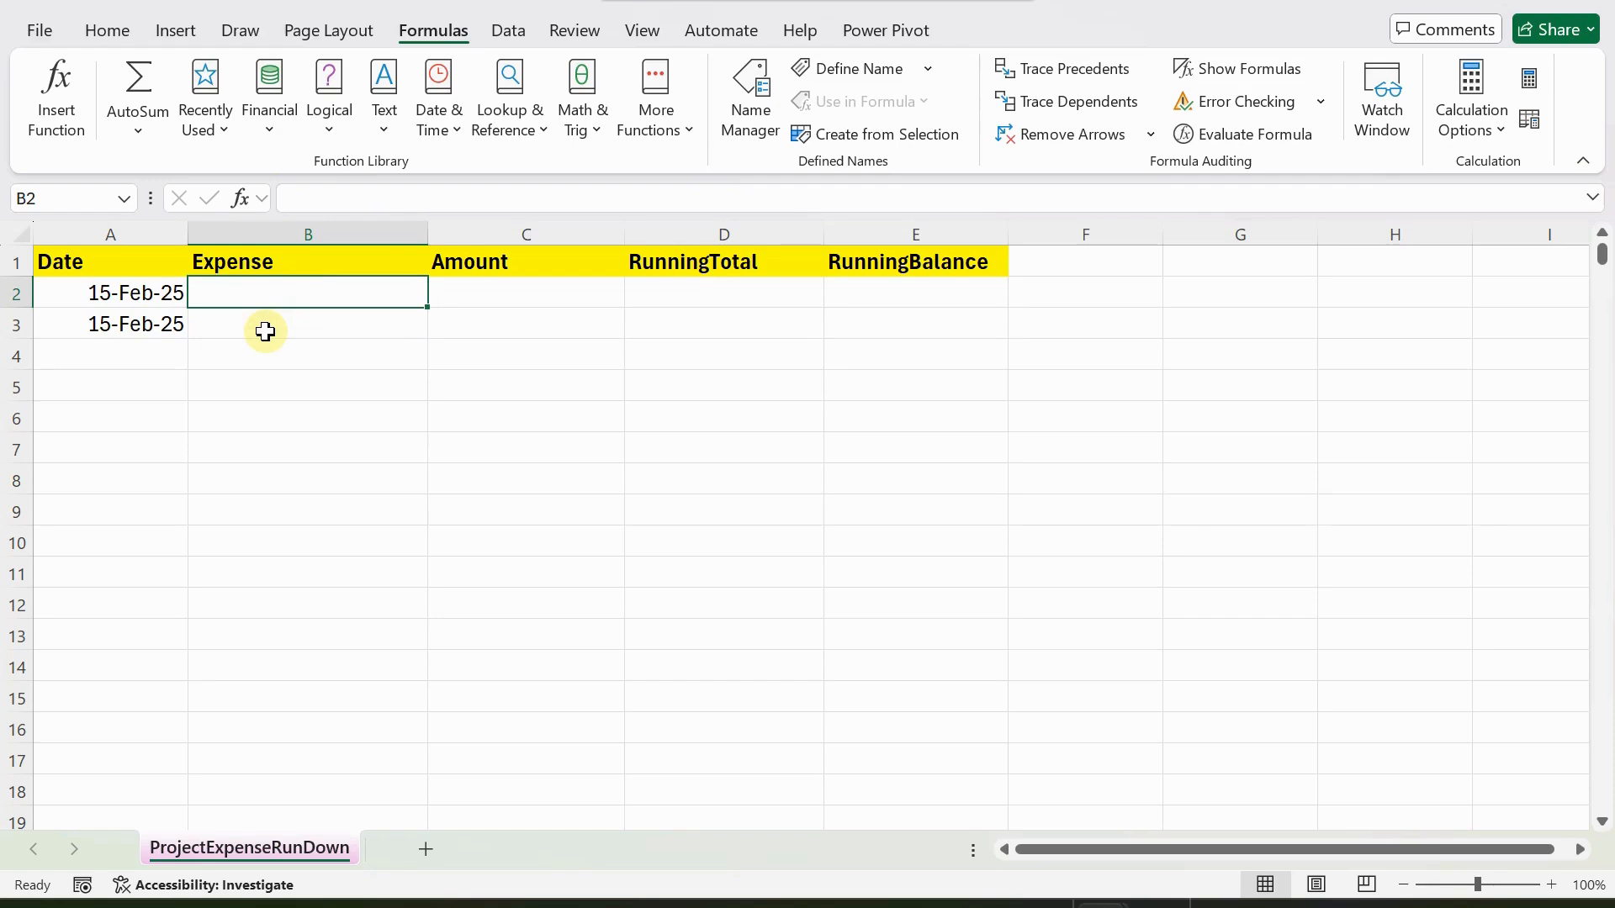
{"action": "type", "text": "Food"}
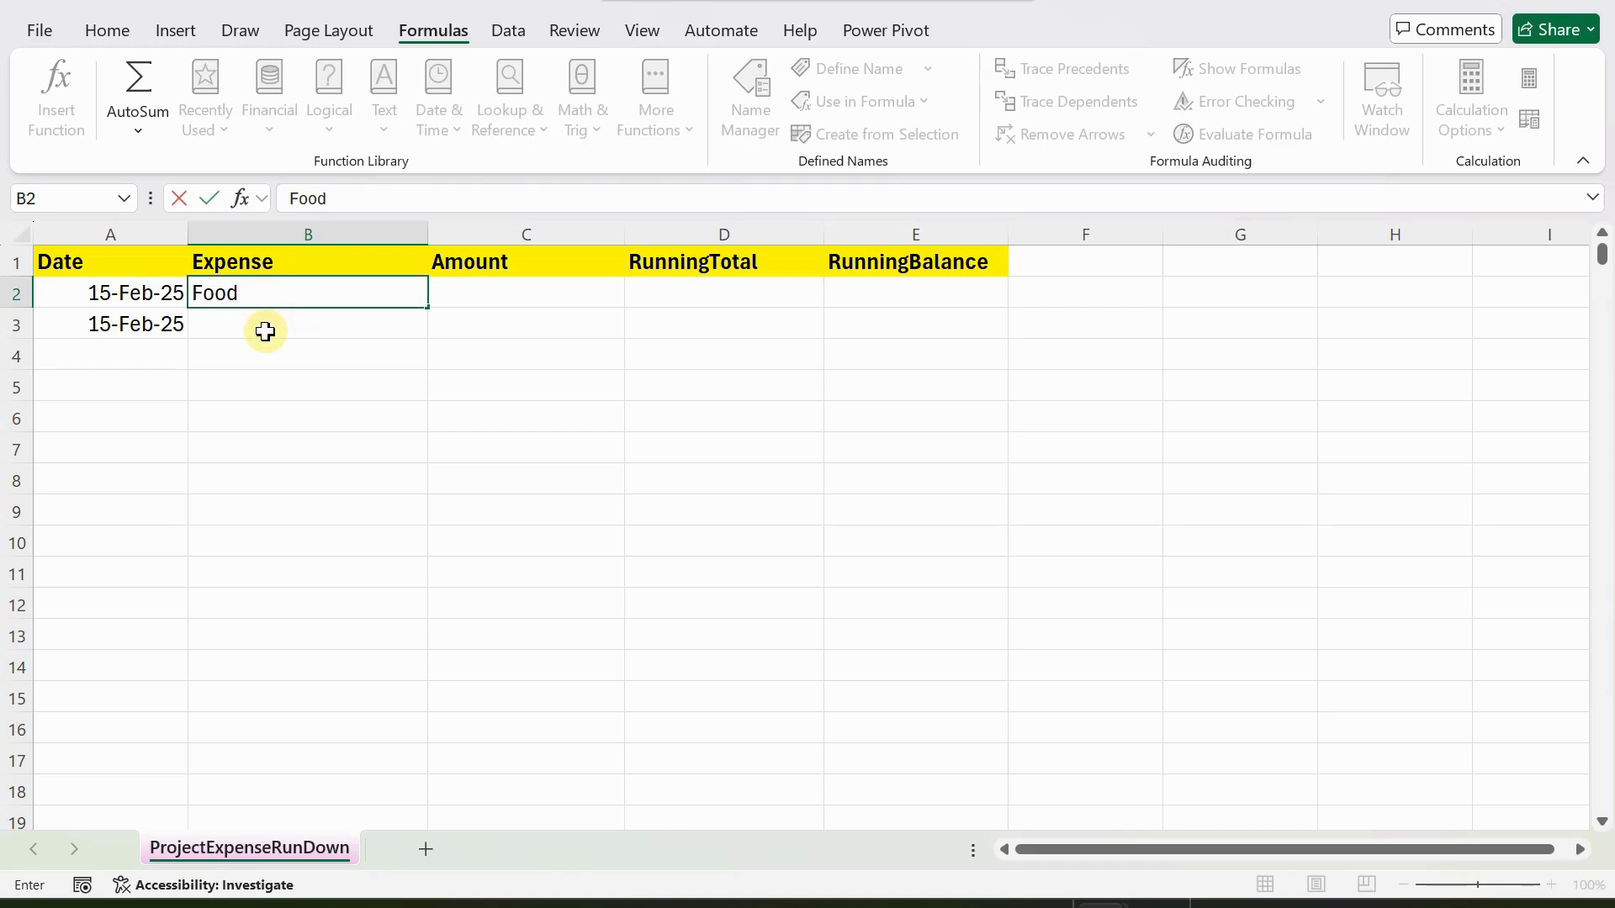
{"action": "type", "text": " Visitors"}
{"action": "key", "text": "Tab"}
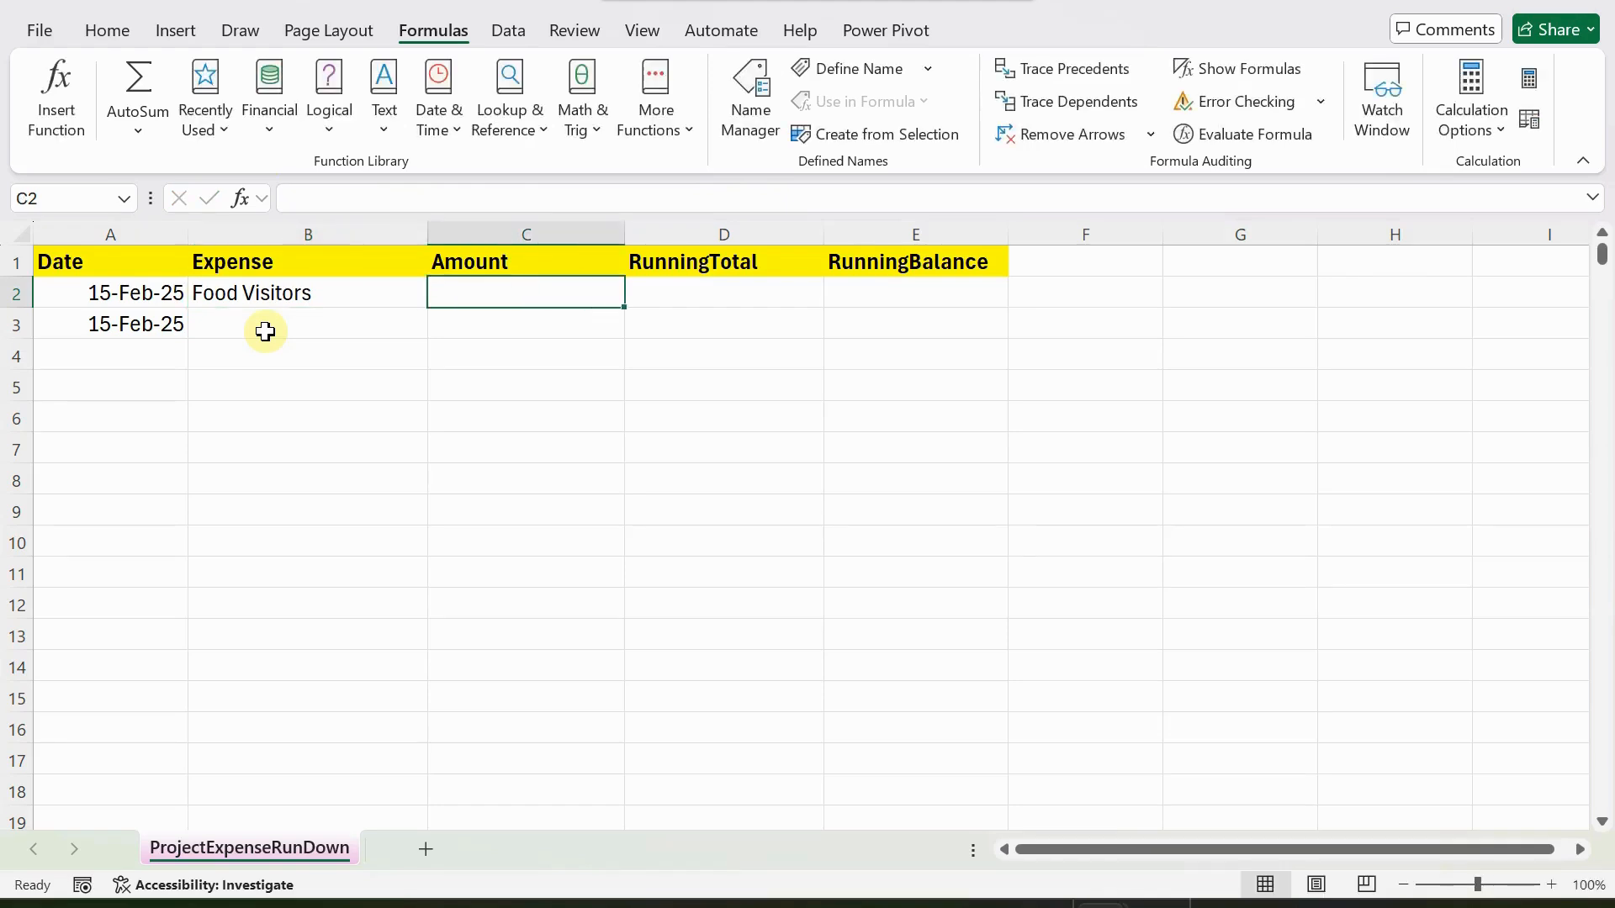
{"action": "type", "text": "3500"}
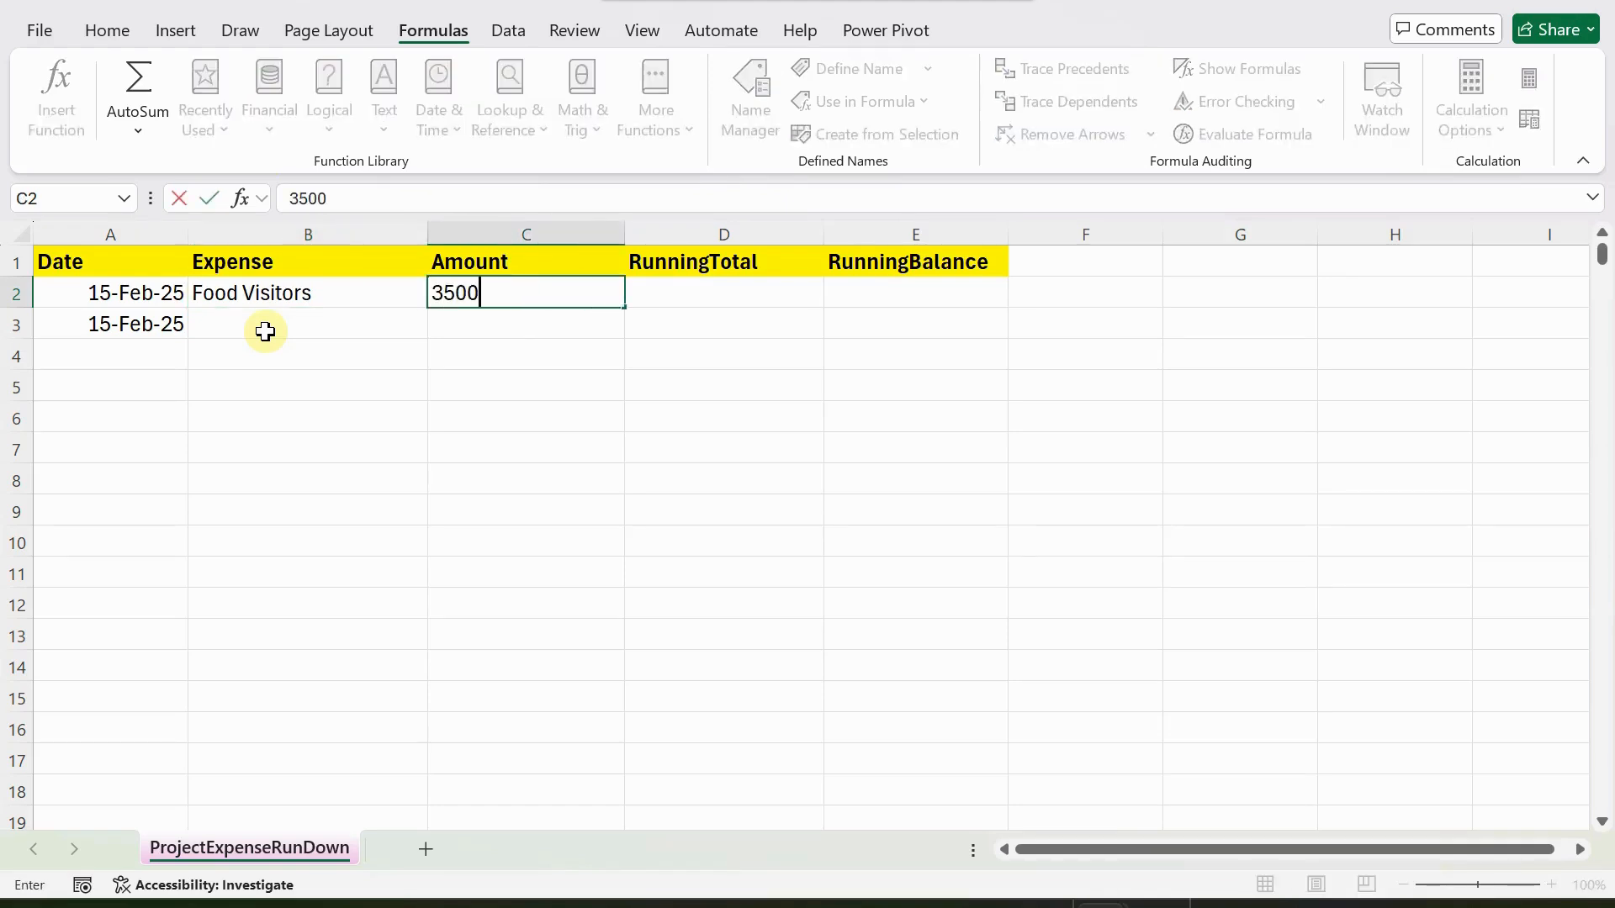
{"action": "key", "text": "Return"}
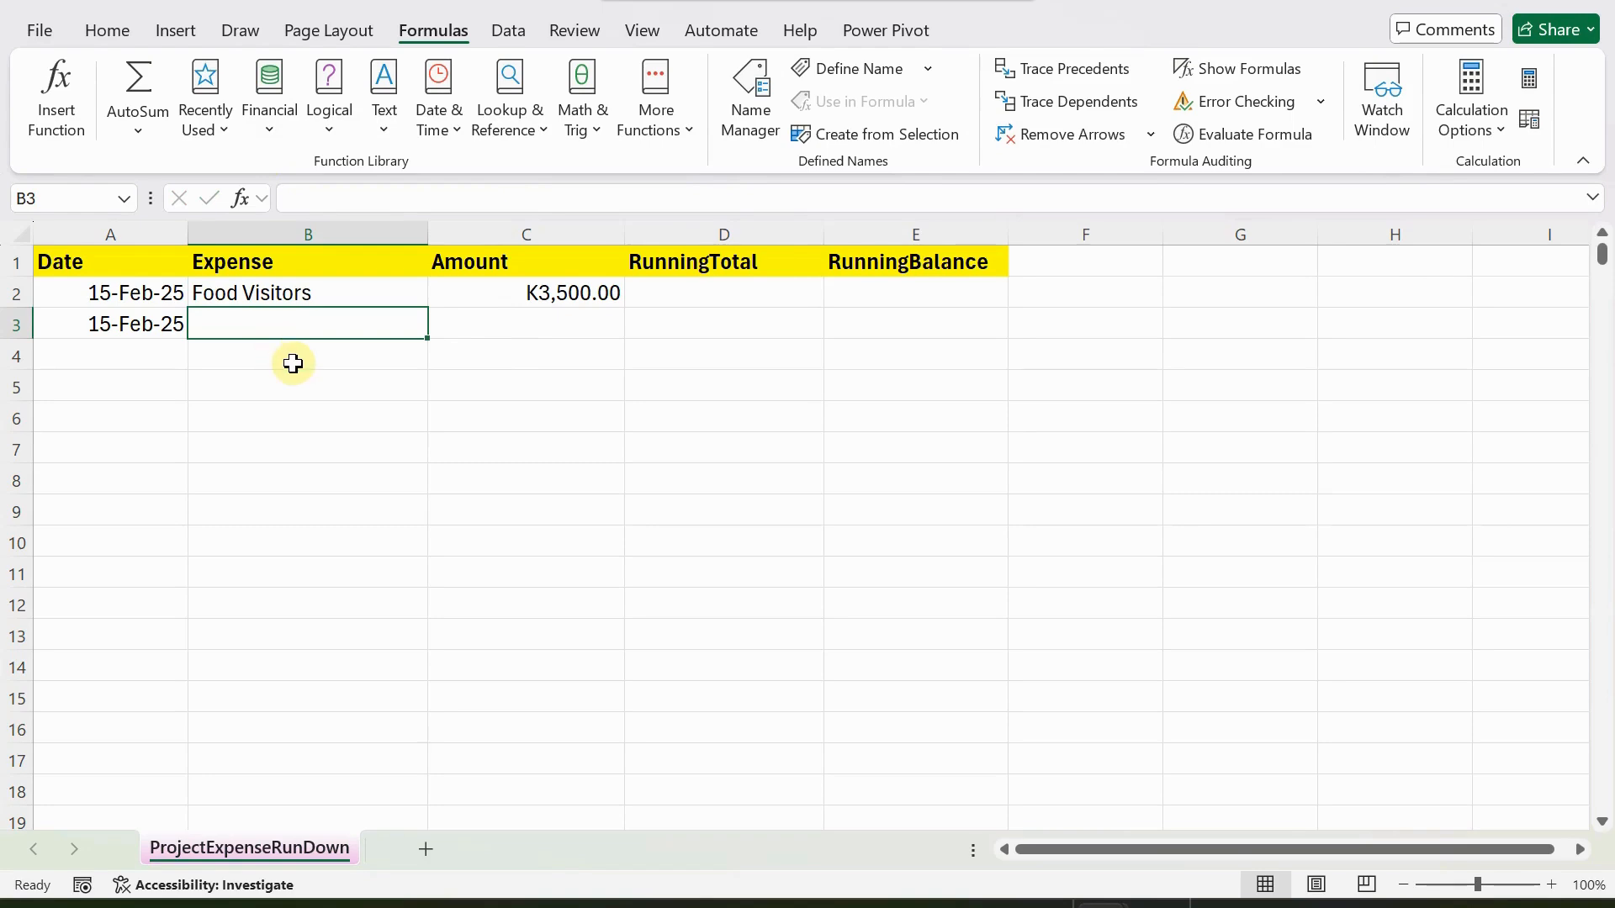
Enter the expense "Accommodation" in cell B3 with an amount of 10000 in C3.
{"action": "type", "text": "Accmond"}
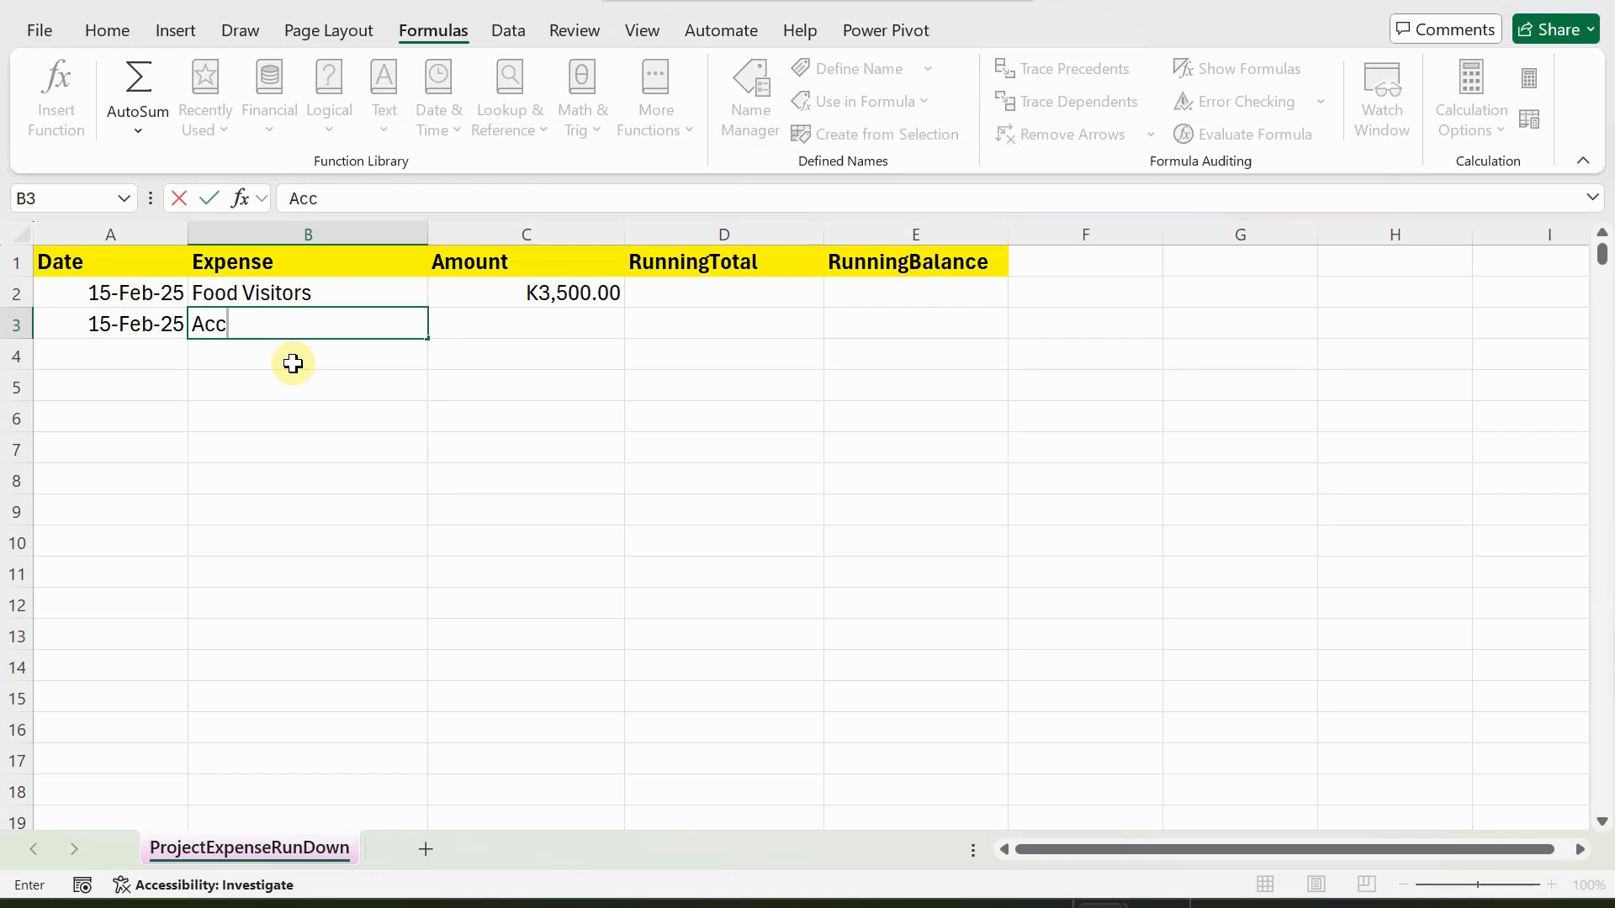
{"action": "key", "text": "BackSpace"}
{"action": "key", "text": "BackSpace"}
{"action": "key", "text": "BackSpace"}
{"action": "key", "text": "BackSpace"}
{"action": "type", "text": "ommodation"}
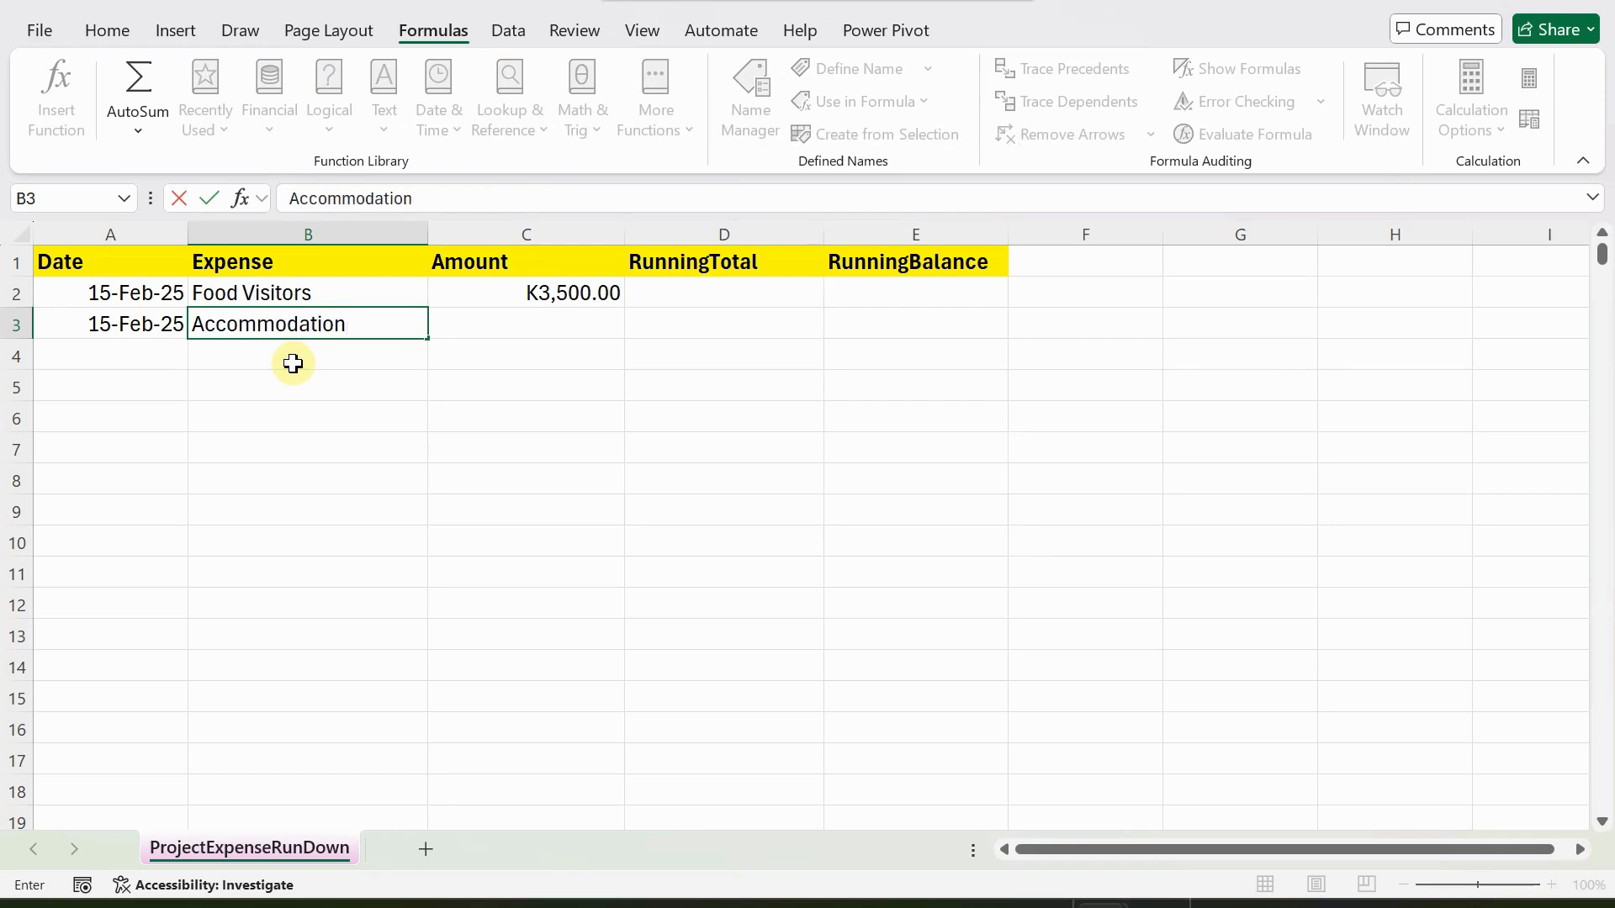
{"action": "key", "text": "Tab"}
{"action": "type", "text": "10000"}
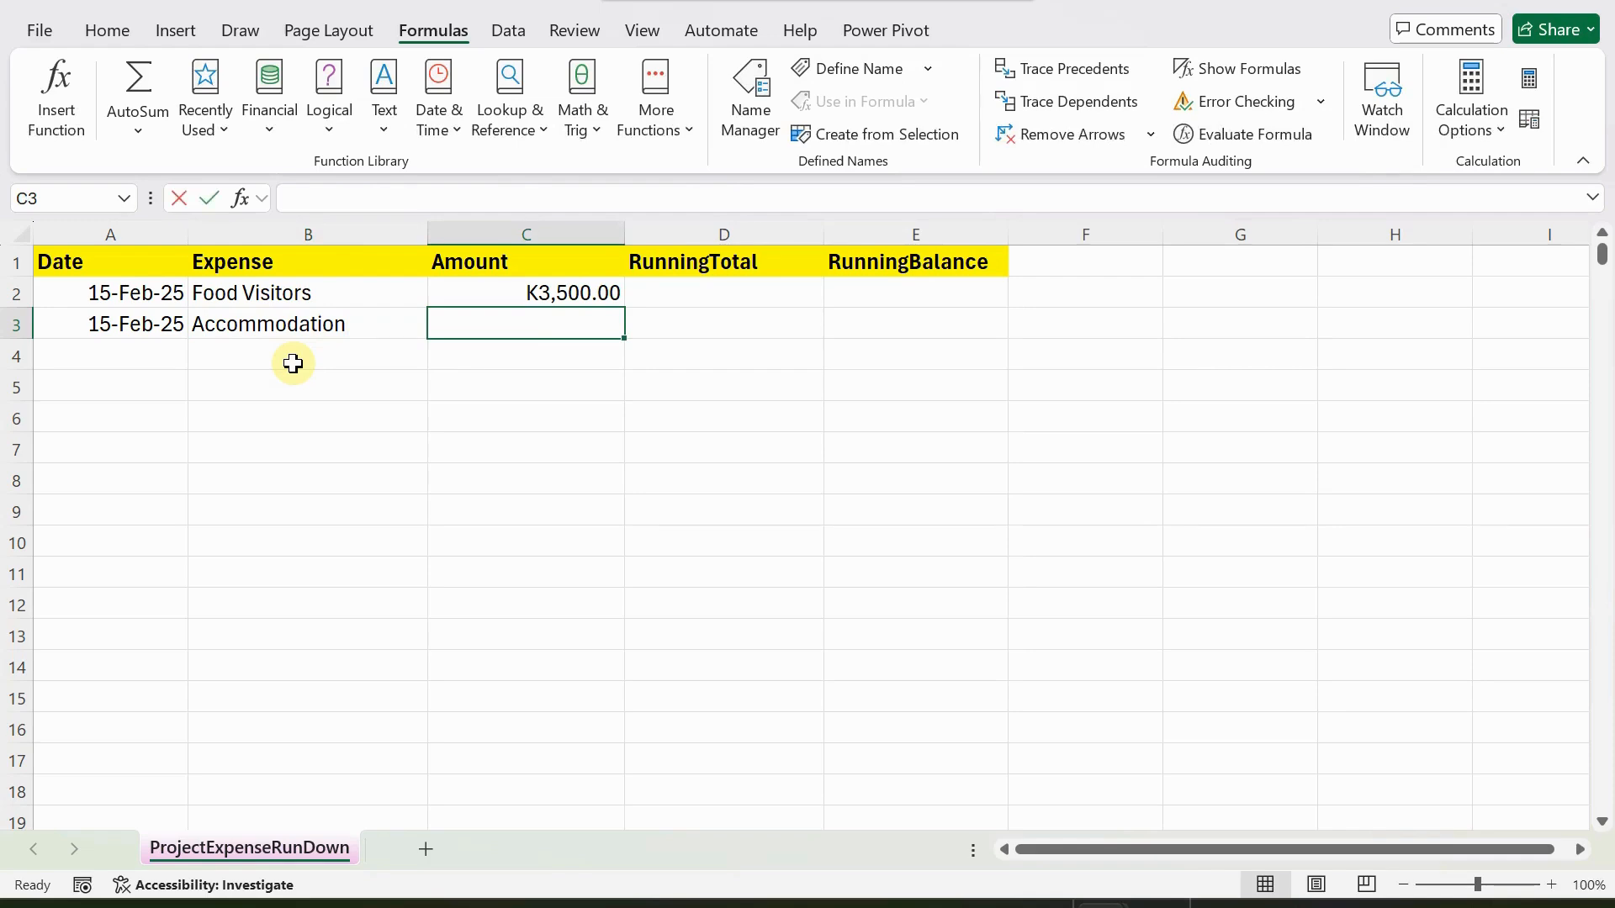
{"action": "key", "text": "Tab"}
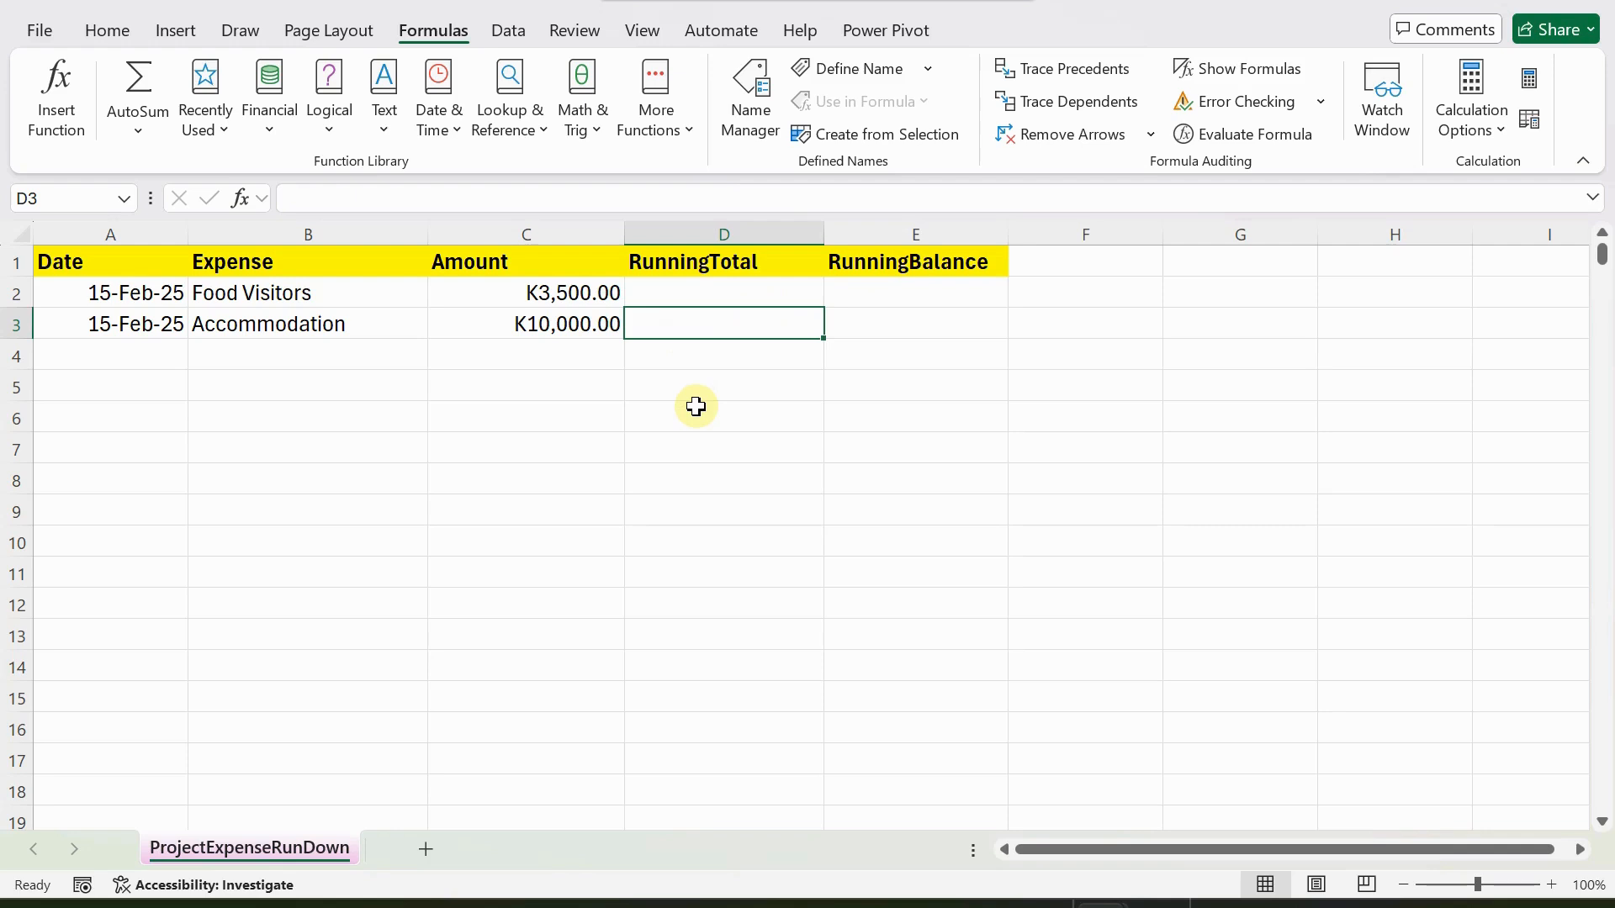
Enter the running total formula =SCAN(0,C2:C3,SUM) in cell D2 and check the formula in D2 and D3.
{"action": "left_click", "coordinate": [664, 291]}
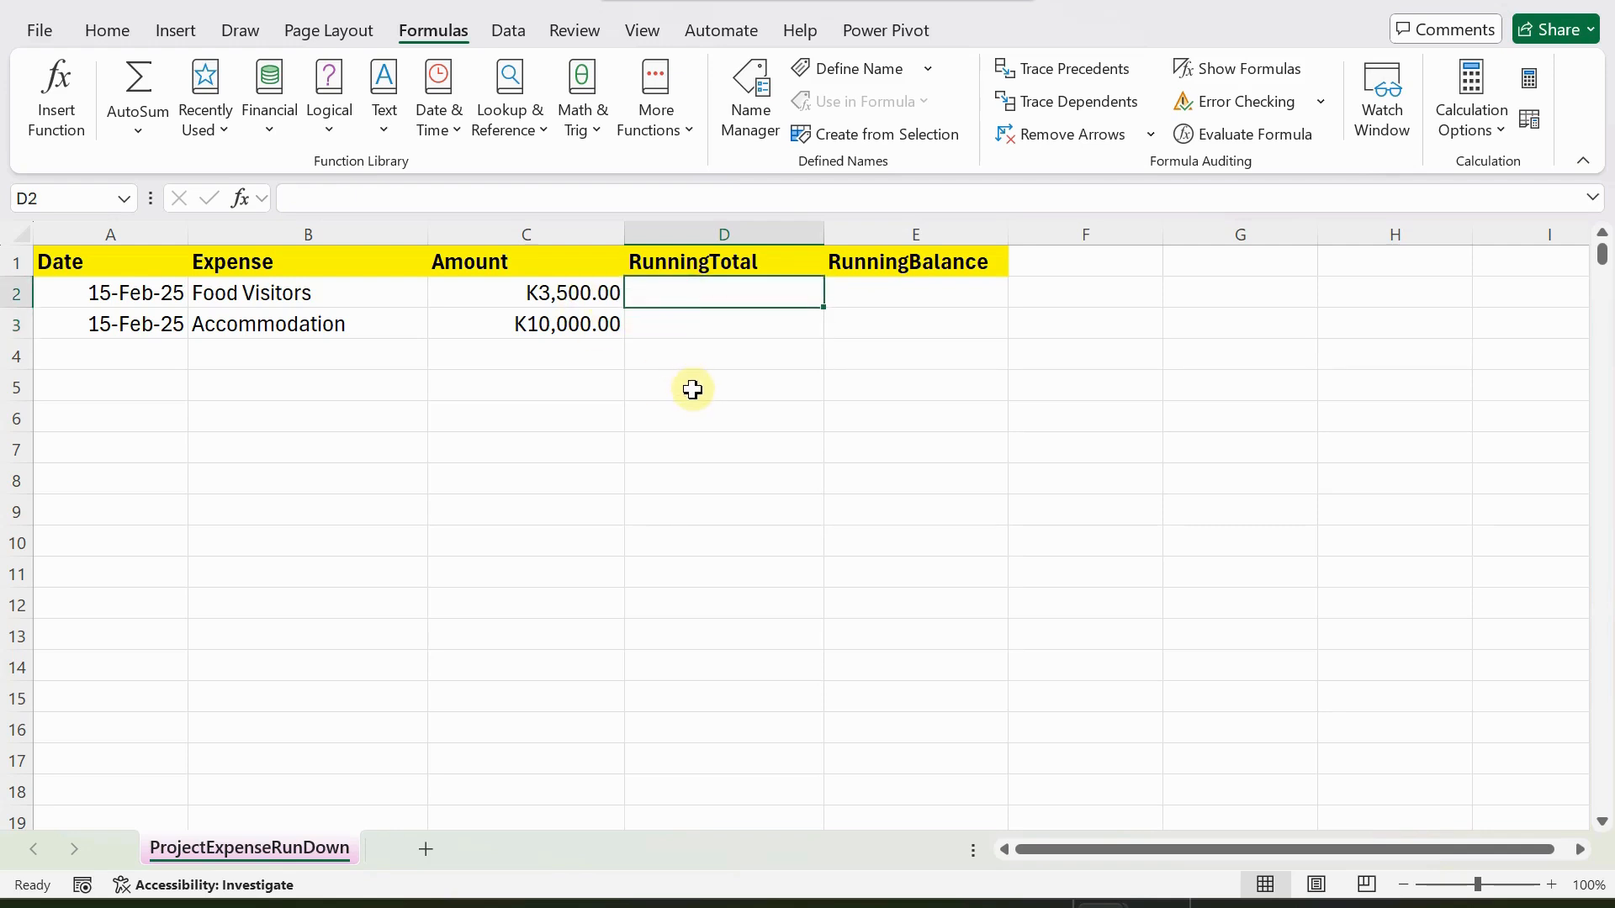
{"action": "type", "text": "="}
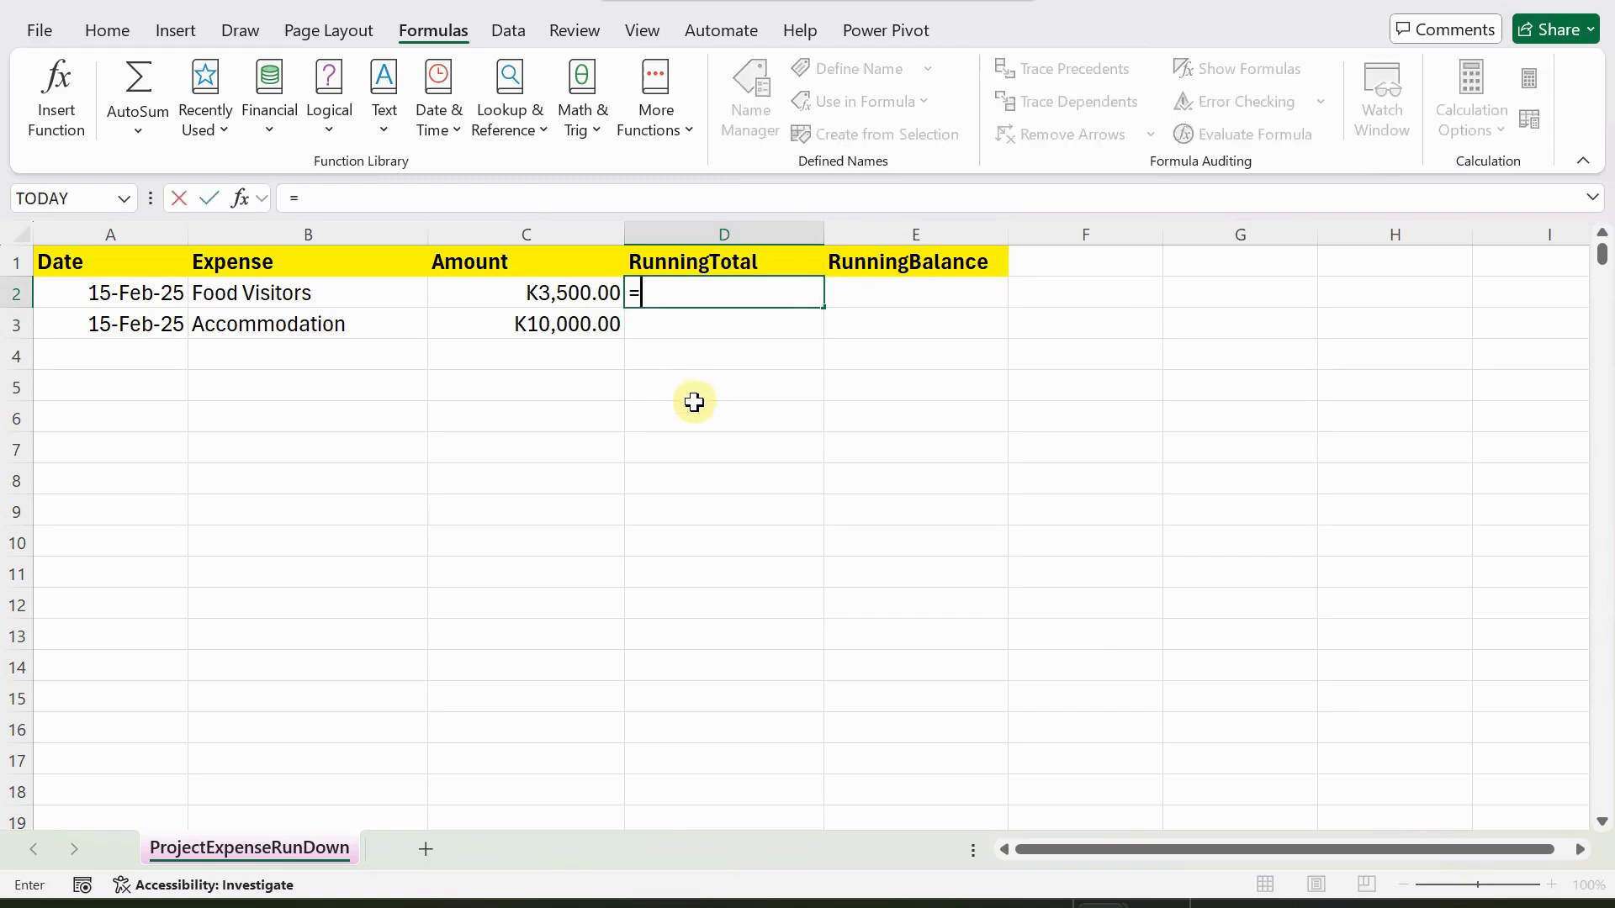
{"action": "type", "text": "s"}
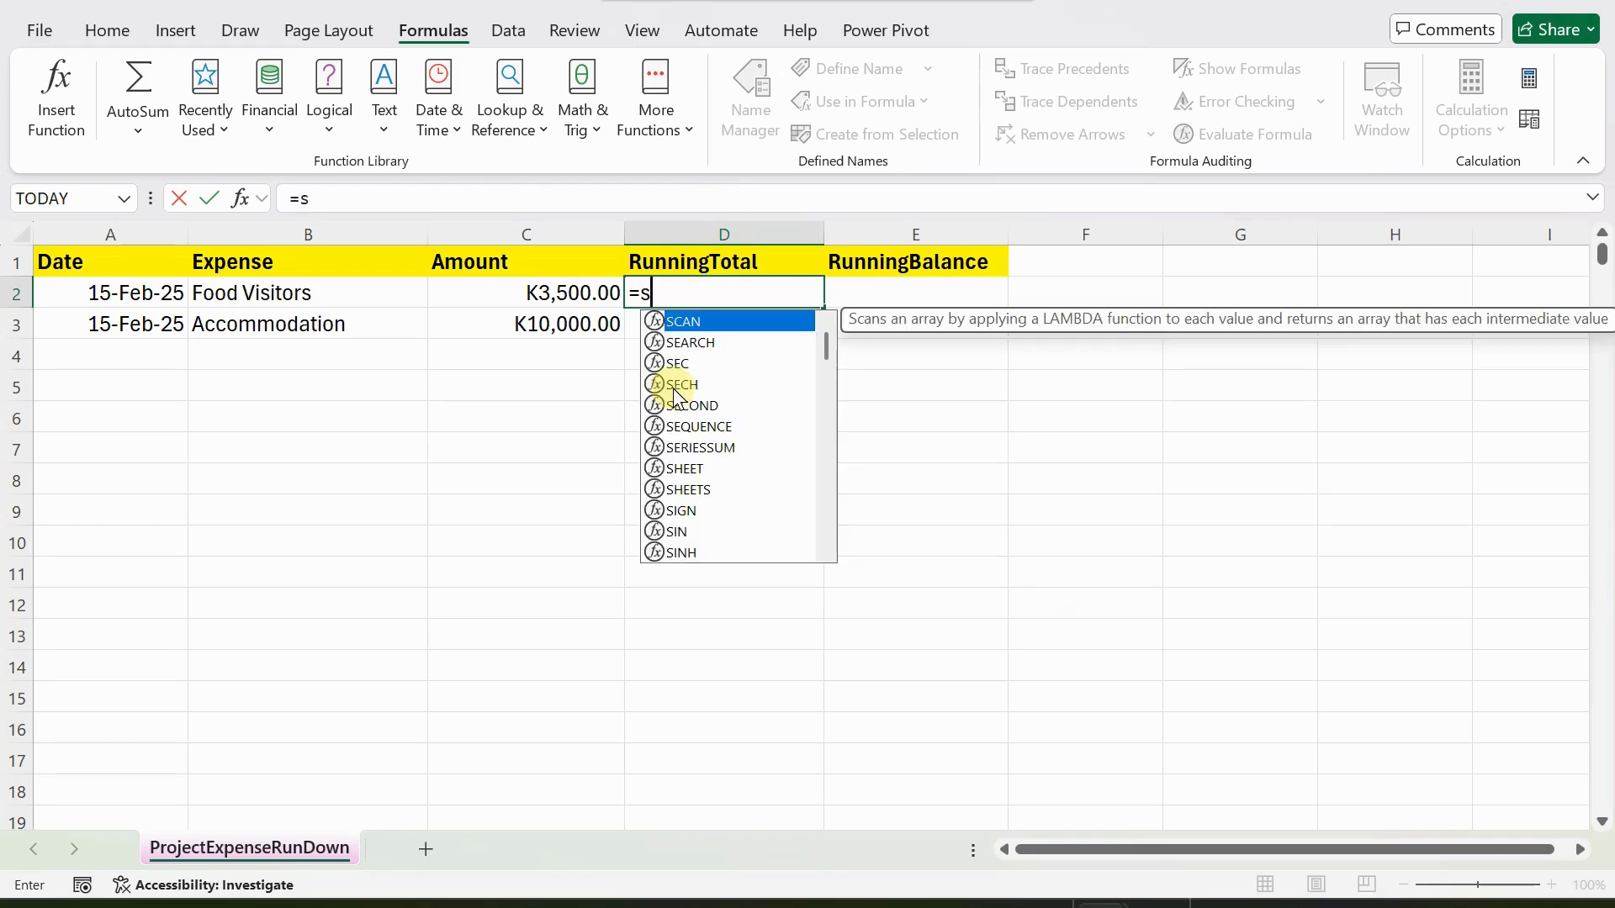
{"action": "type", "text": "can"}
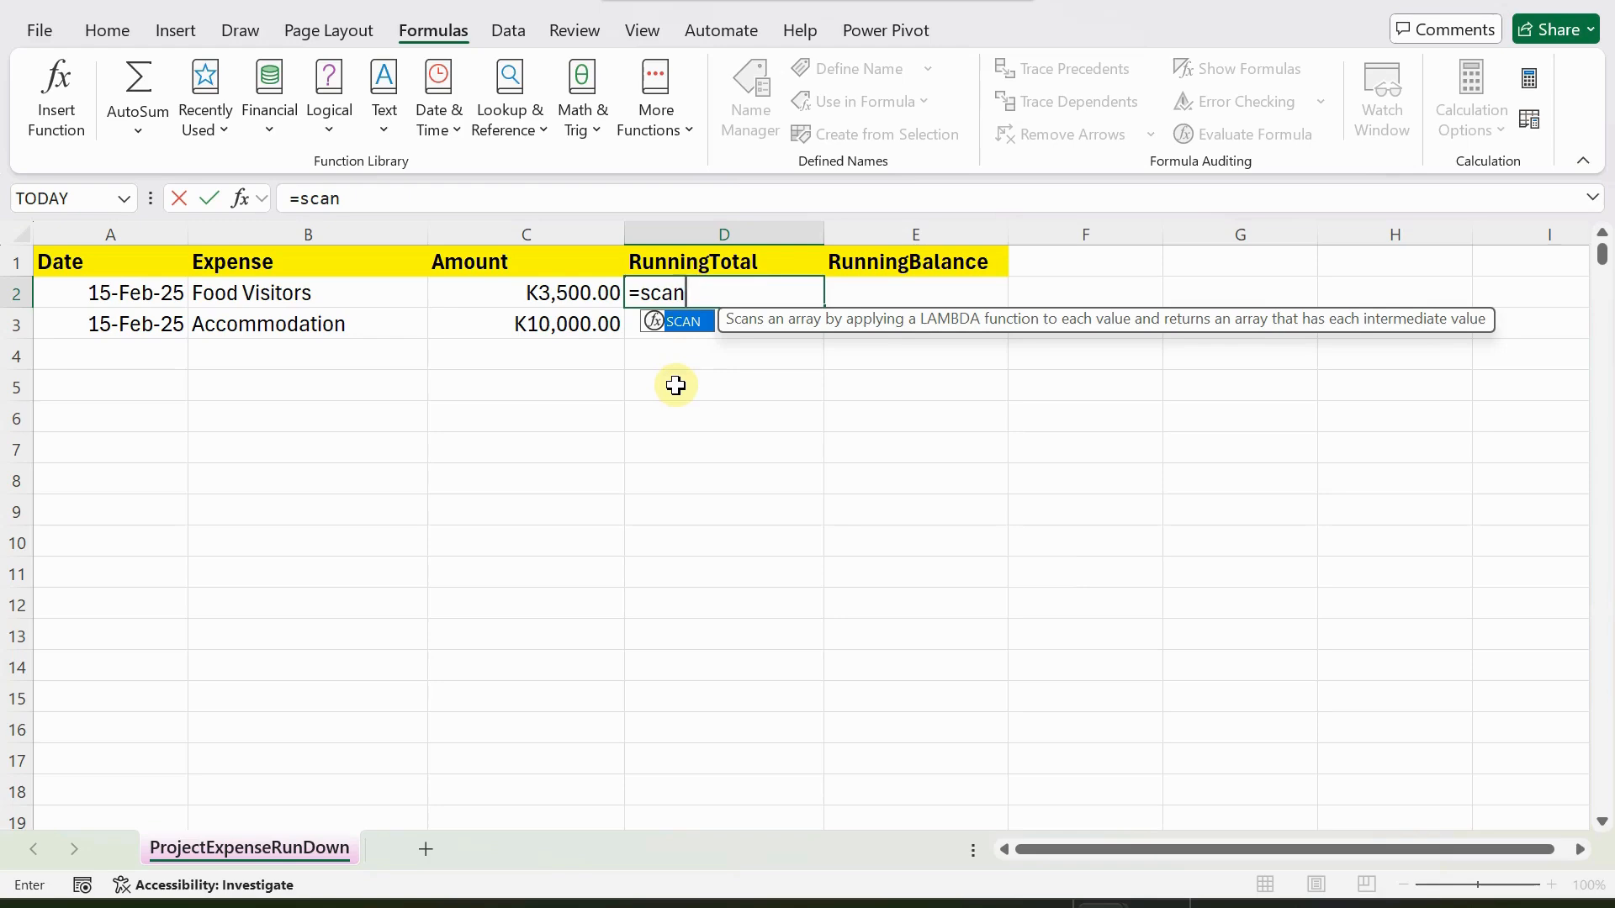
{"action": "type", "text": "("}
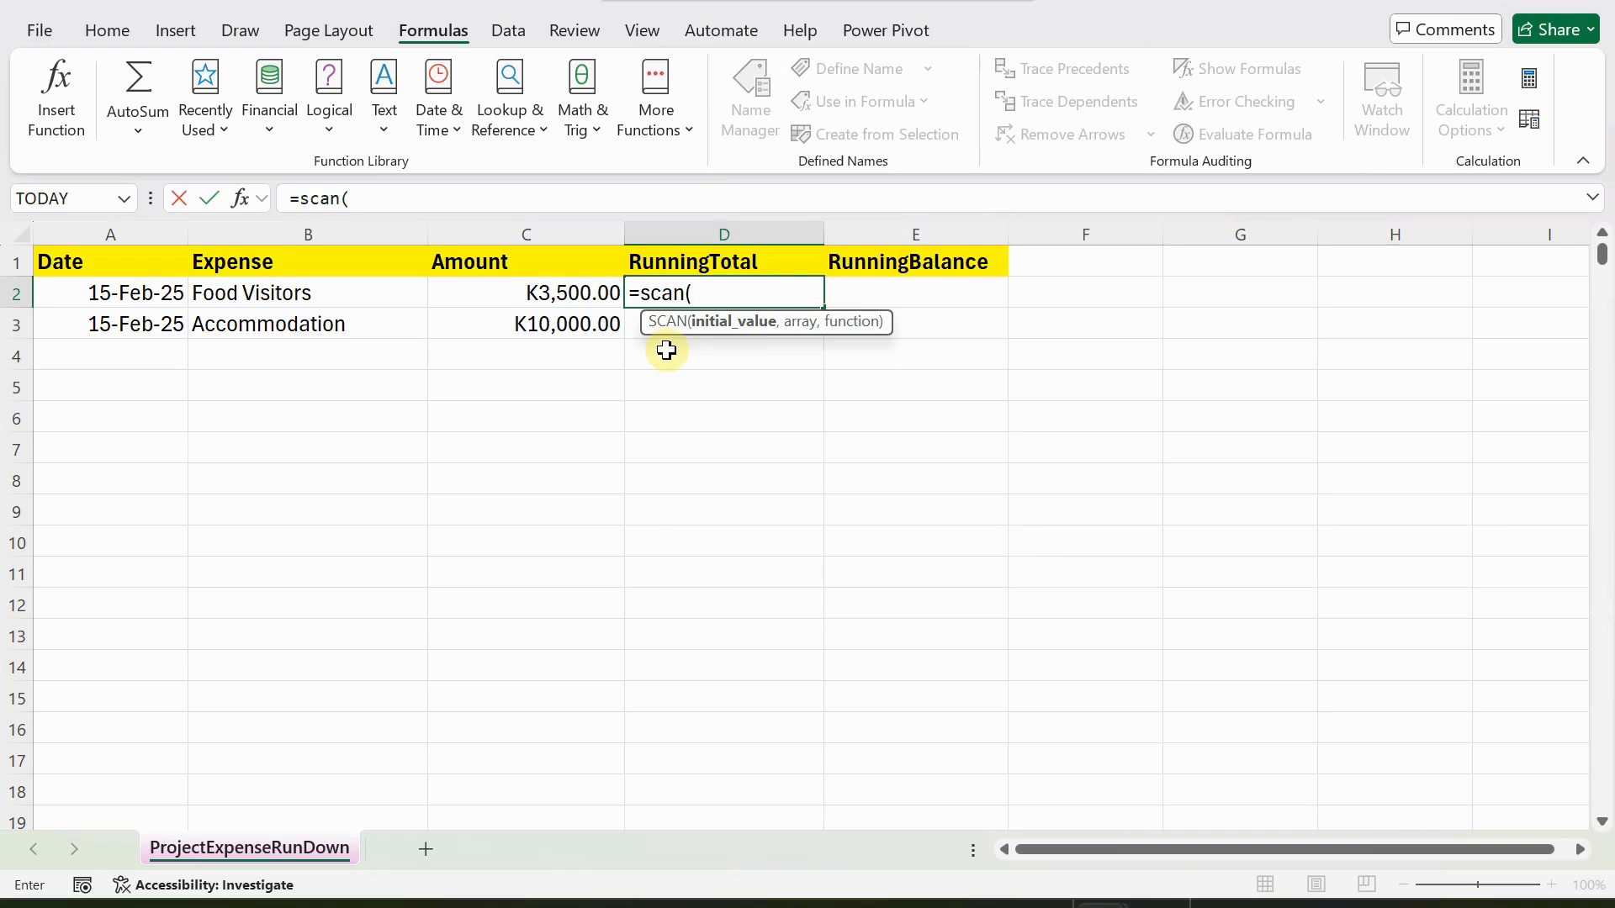
{"action": "type", "text": "0,"}
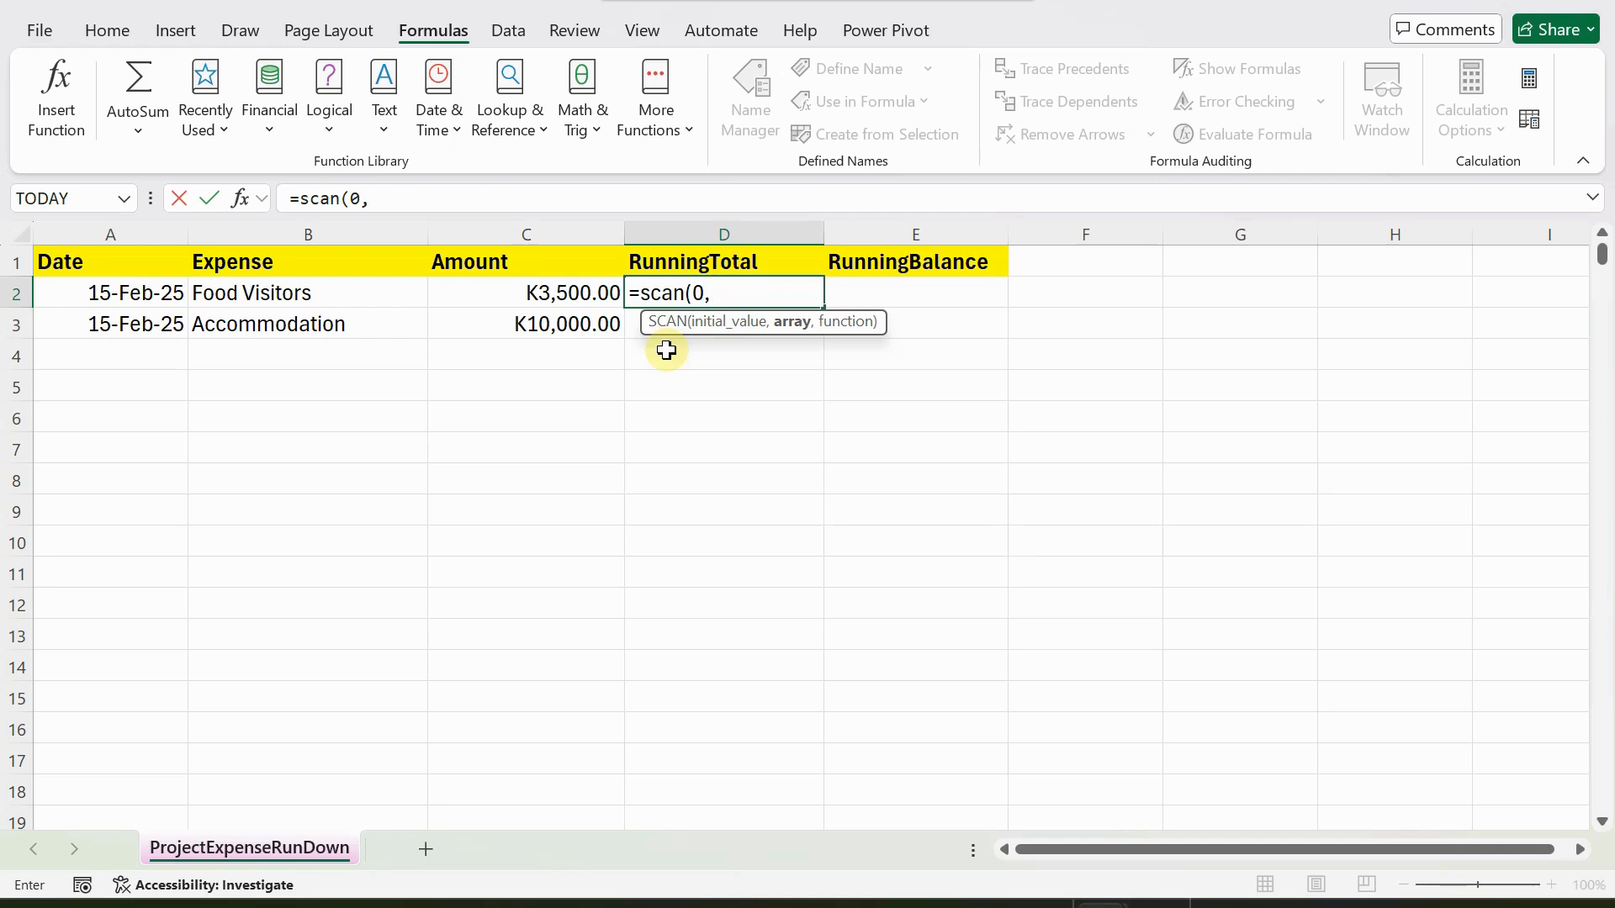
{"action": "left_click_drag", "start_coordinate": [540, 287], "coordinate": [547, 324]}
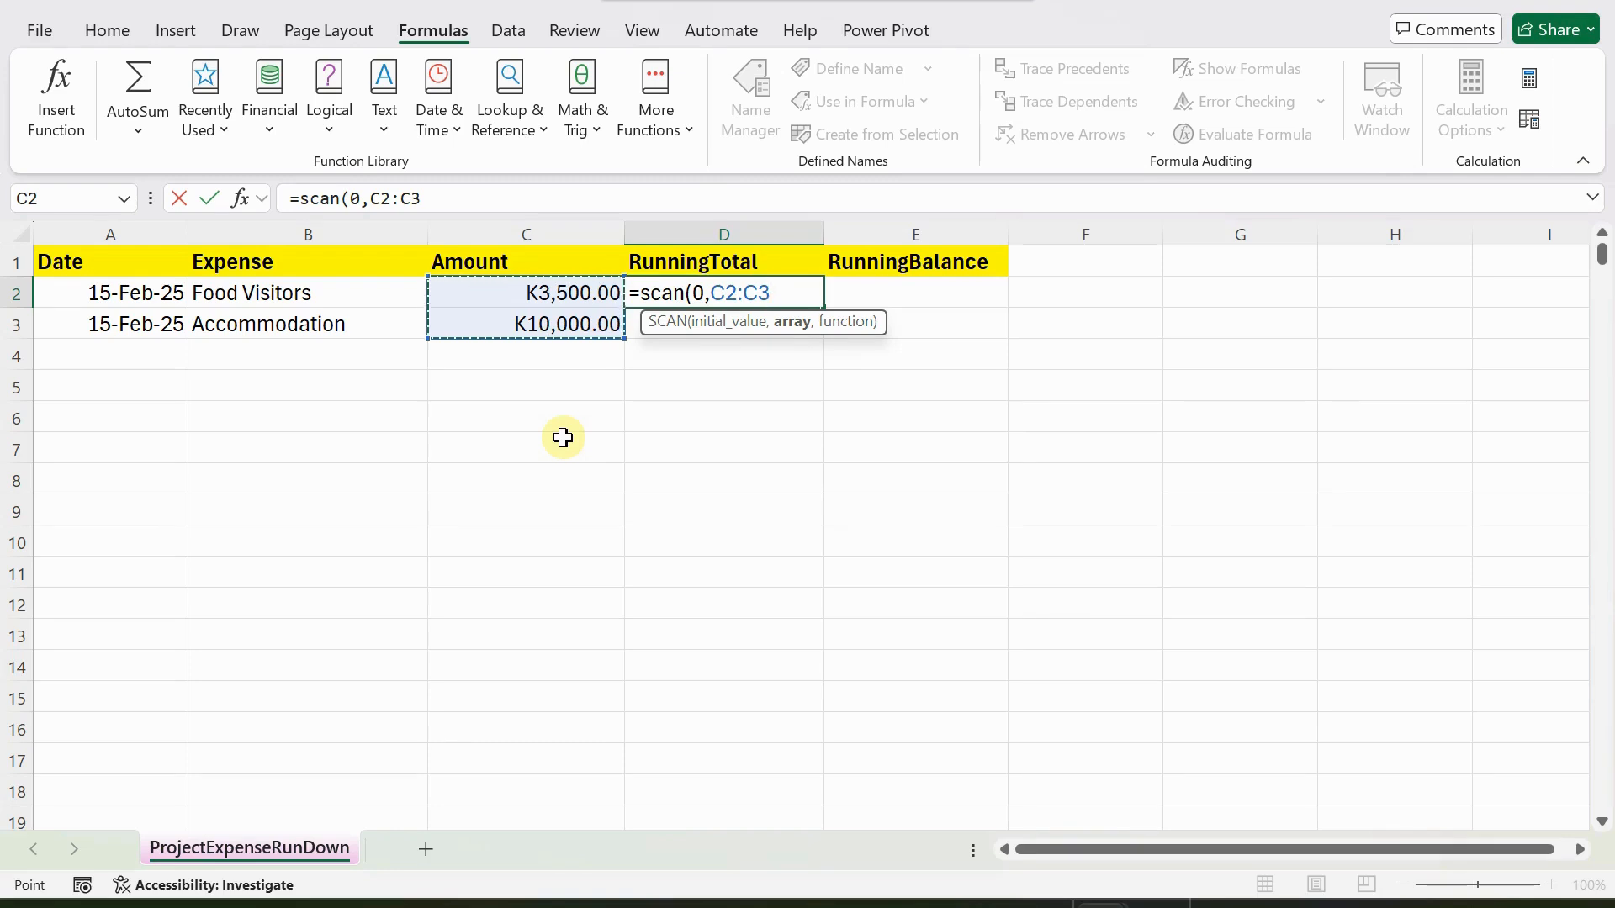
{"action": "type", "text": ",dum"}
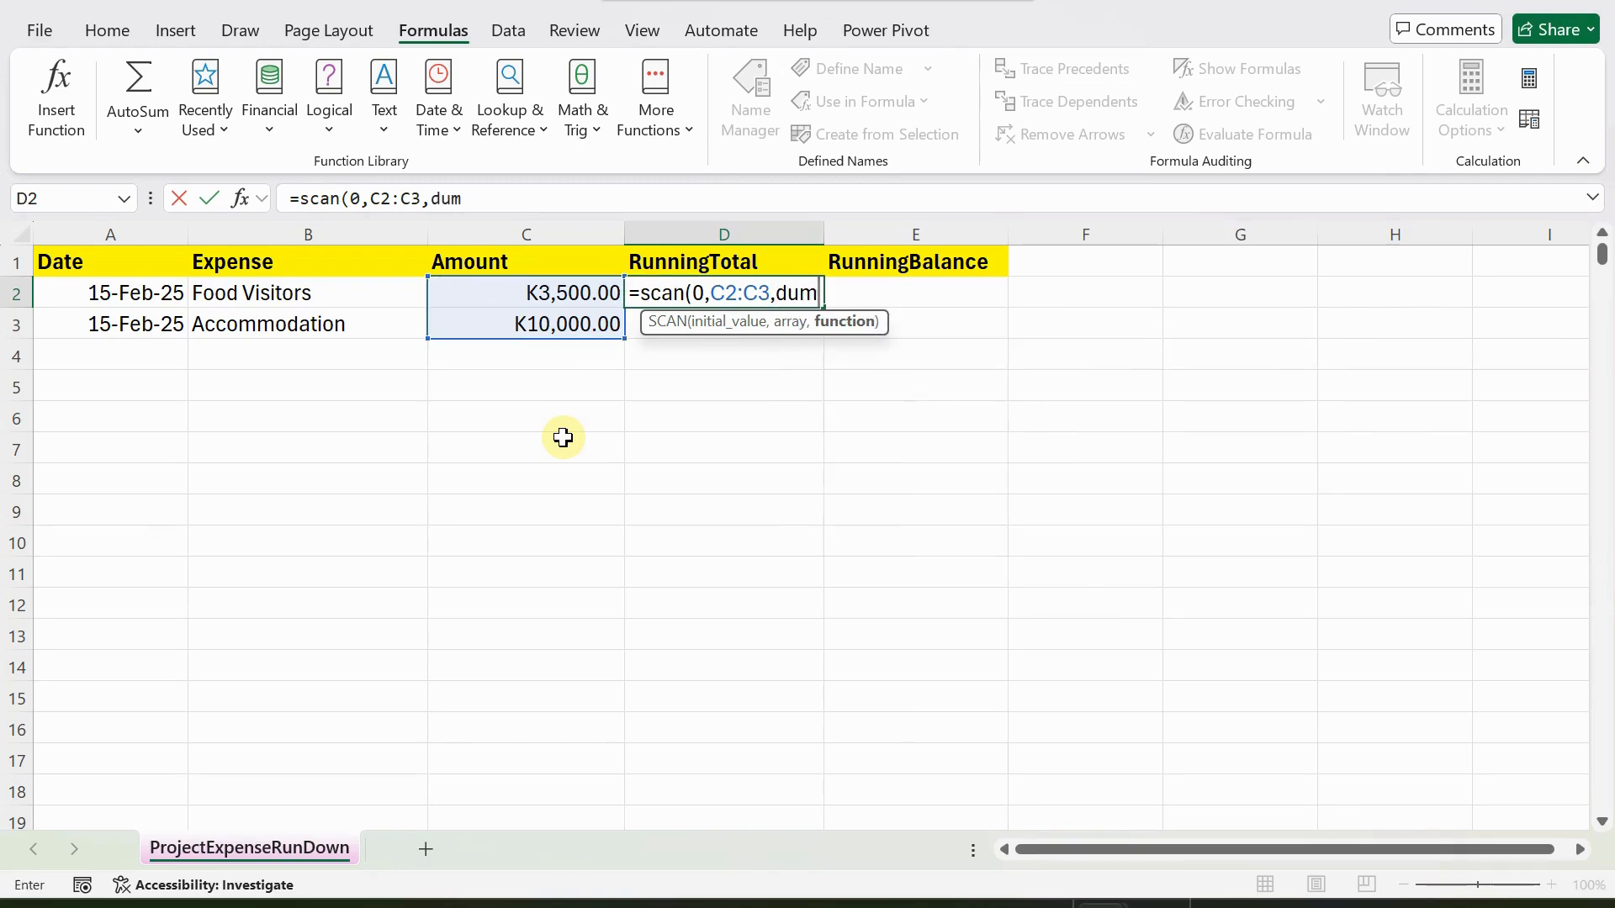
{"action": "key", "text": "BackSpace"}
{"action": "key", "text": "BackSpace"}
{"action": "type", "text": "um"}
{"action": "key", "text": "BackSpace"}
{"action": "key", "text": "BackSpace"}
{"action": "key", "text": "BackSpace"}
{"action": "type", "text": "sum"}
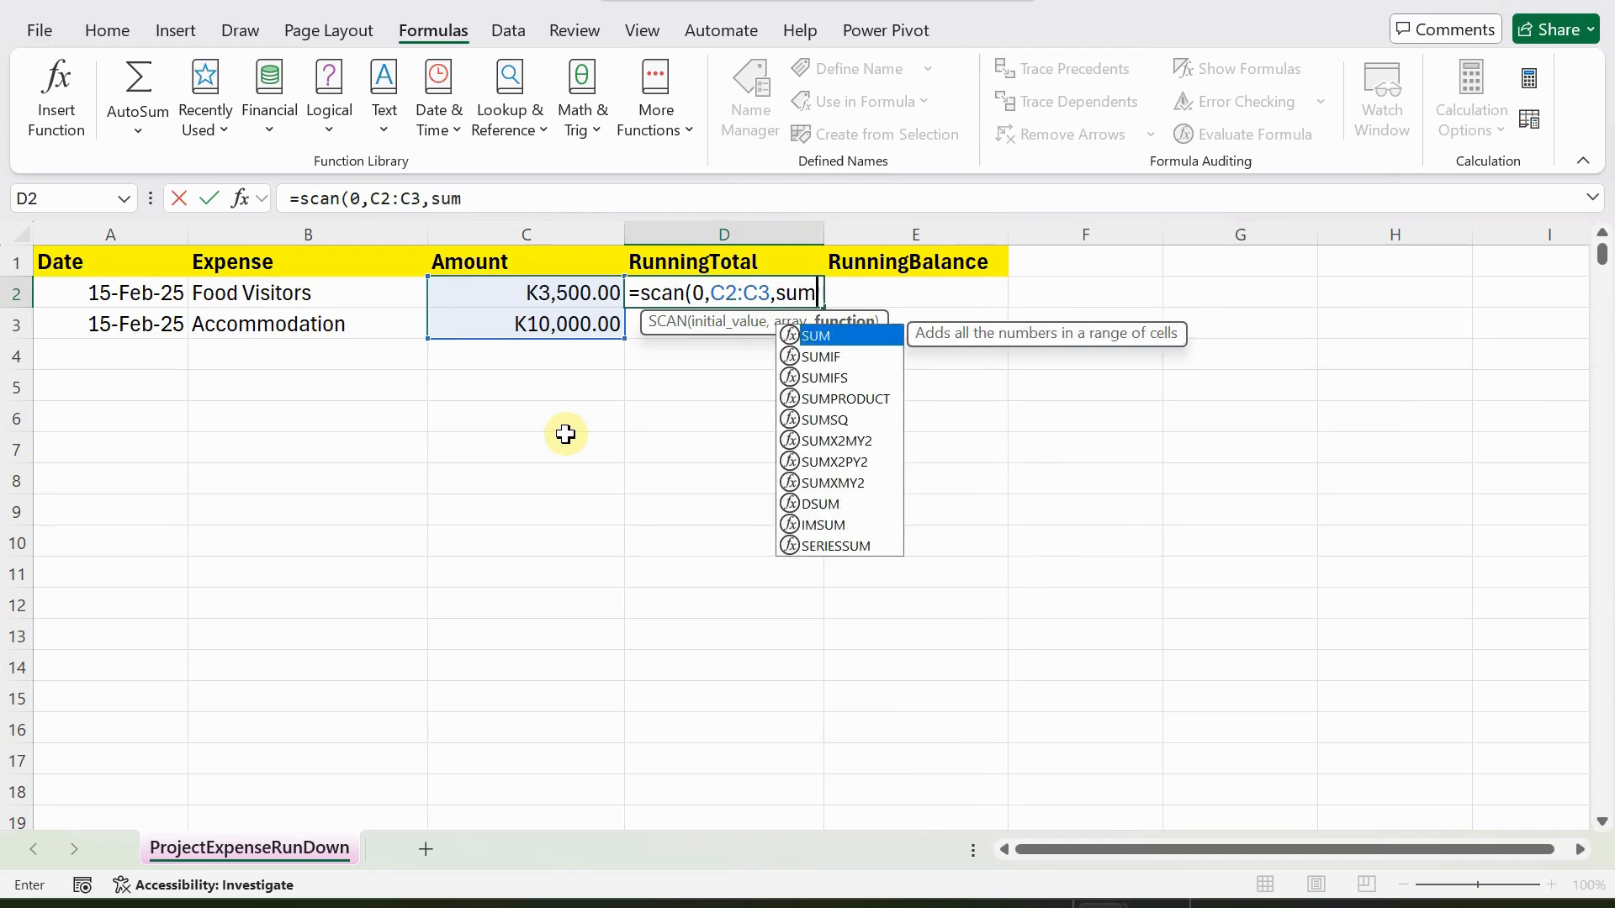
{"action": "type", "text": ")"}
{"action": "key", "text": "Return"}
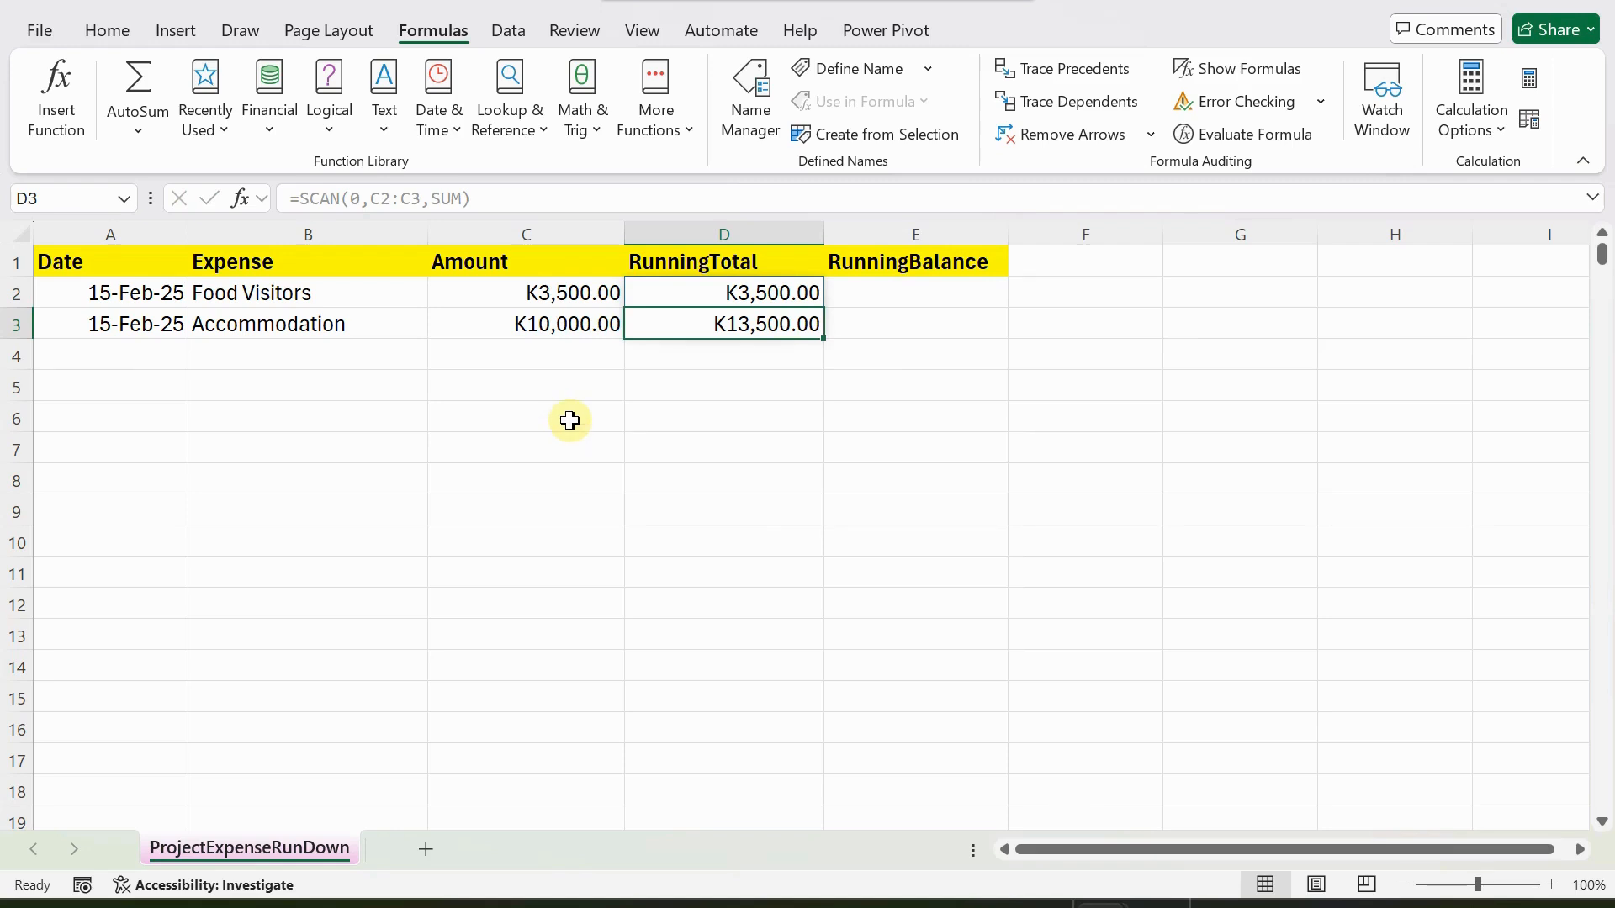
{"action": "left_click", "coordinate": [693, 292]}
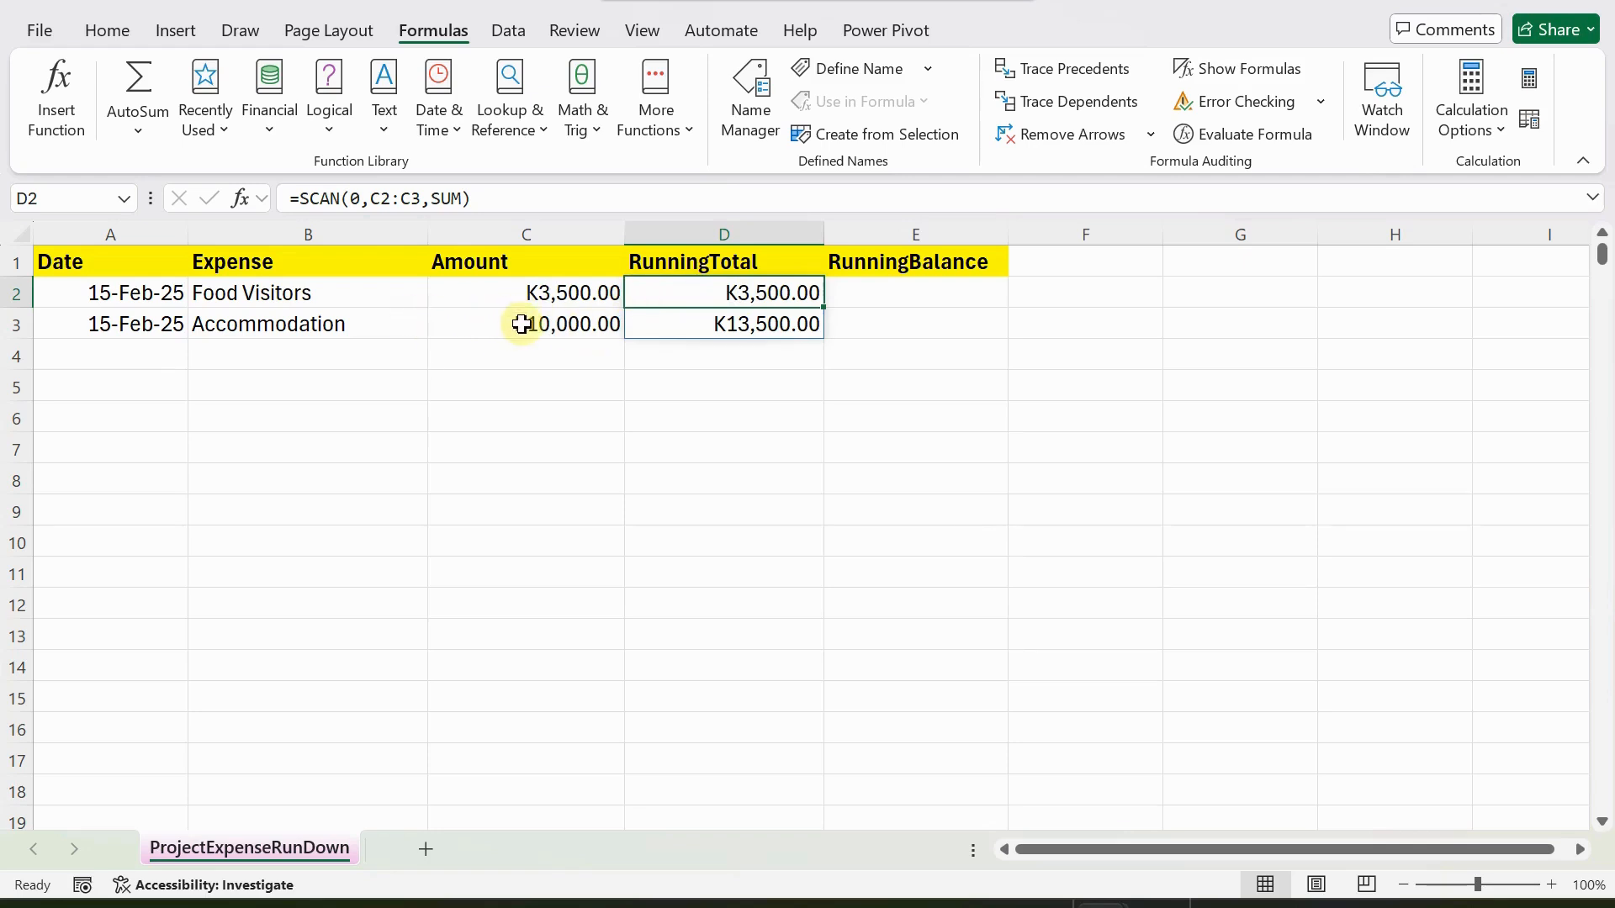
{"action": "left_click", "coordinate": [701, 324]}
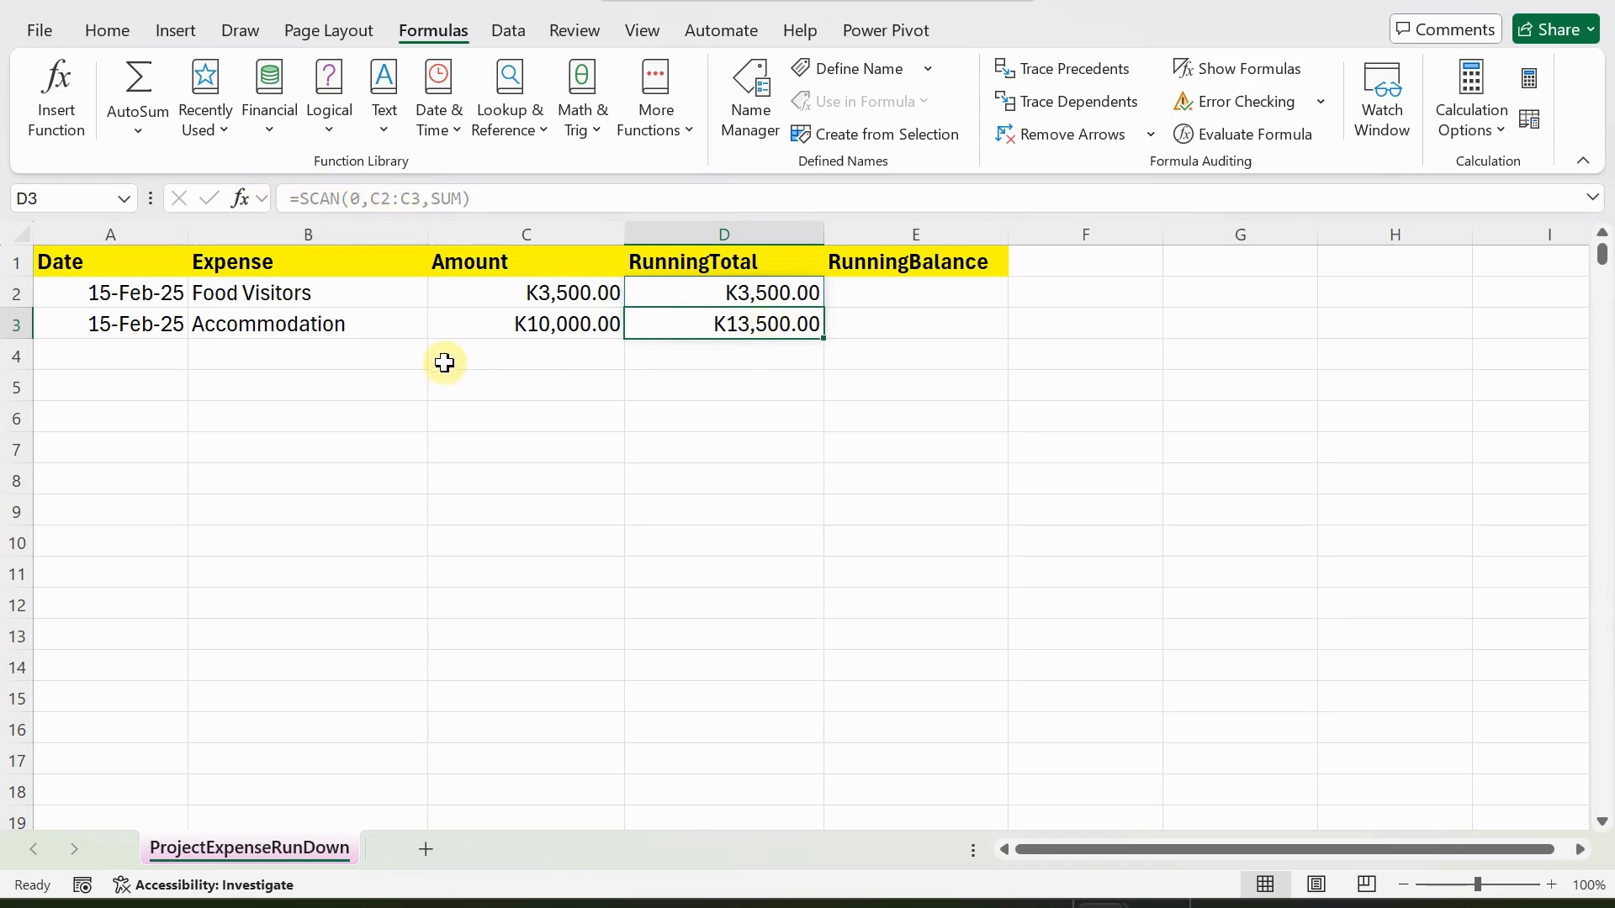
Add a third expense in row 4 with the date 15/02/2025, the description "Transport" and an amount of 12000.
{"action": "left_click", "coordinate": [122, 354]}
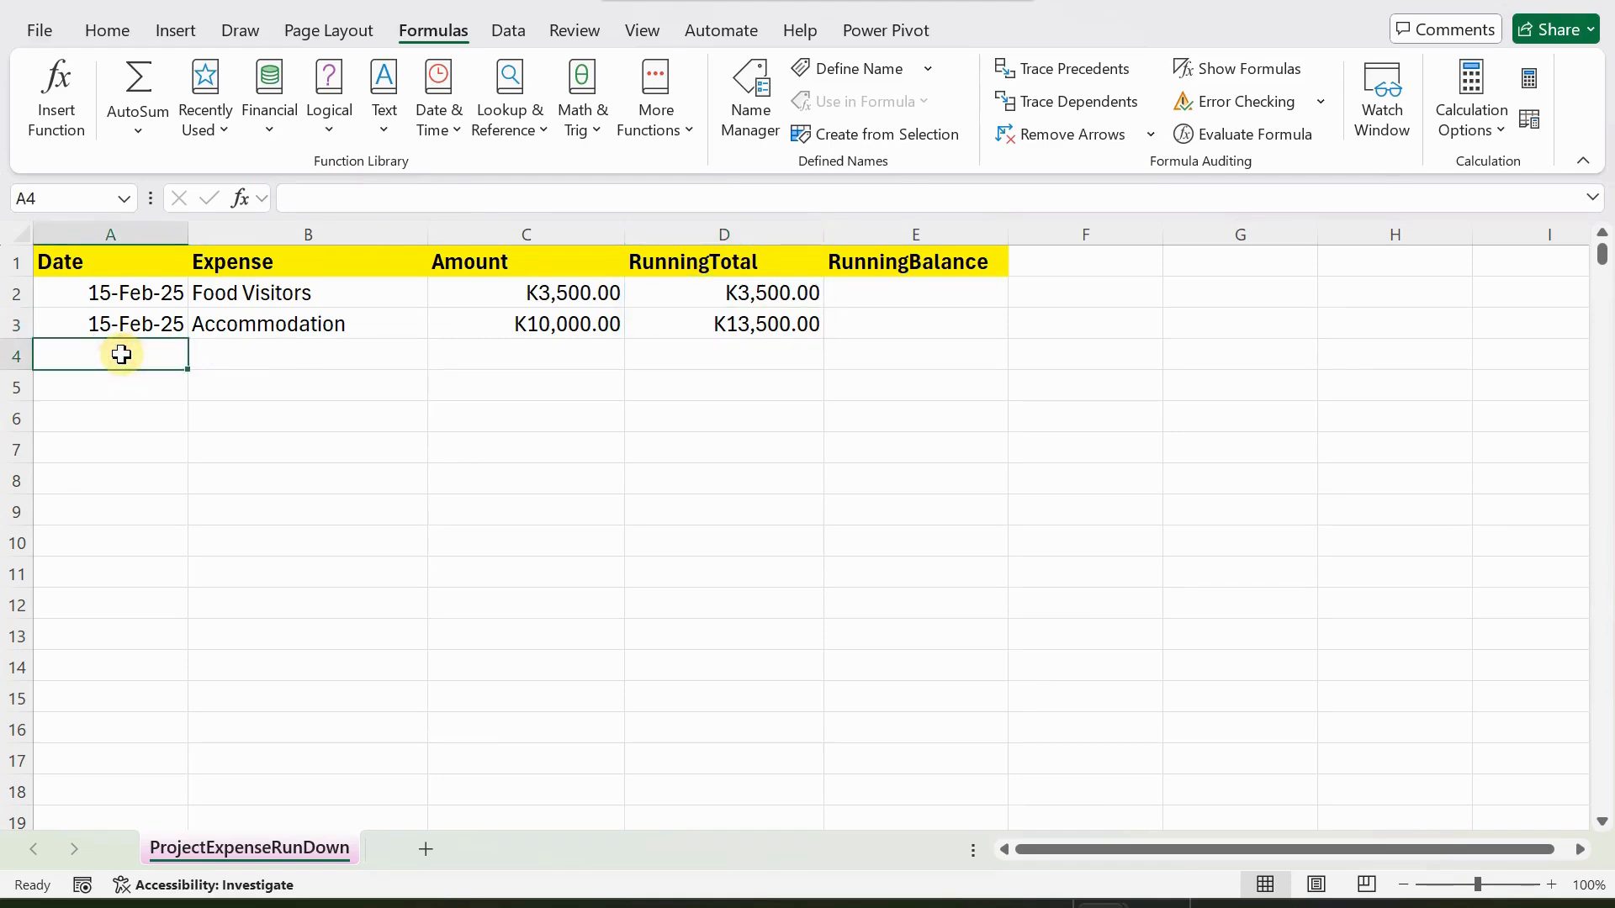
{"action": "type", "text": "15/02/2025"}
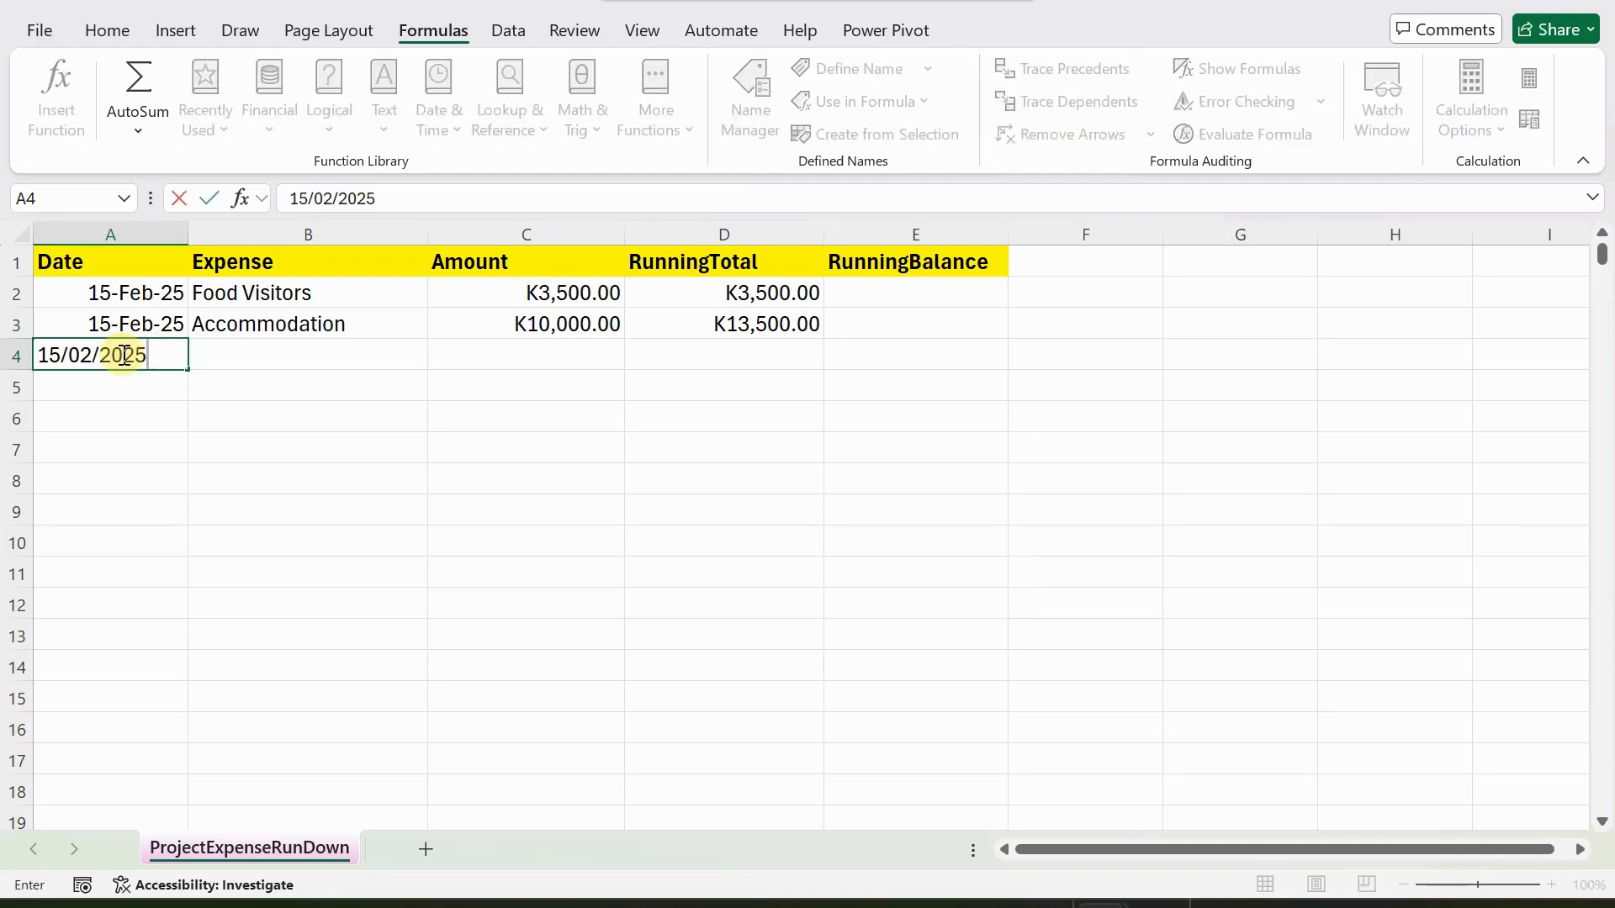
{"action": "key", "text": "Tab"}
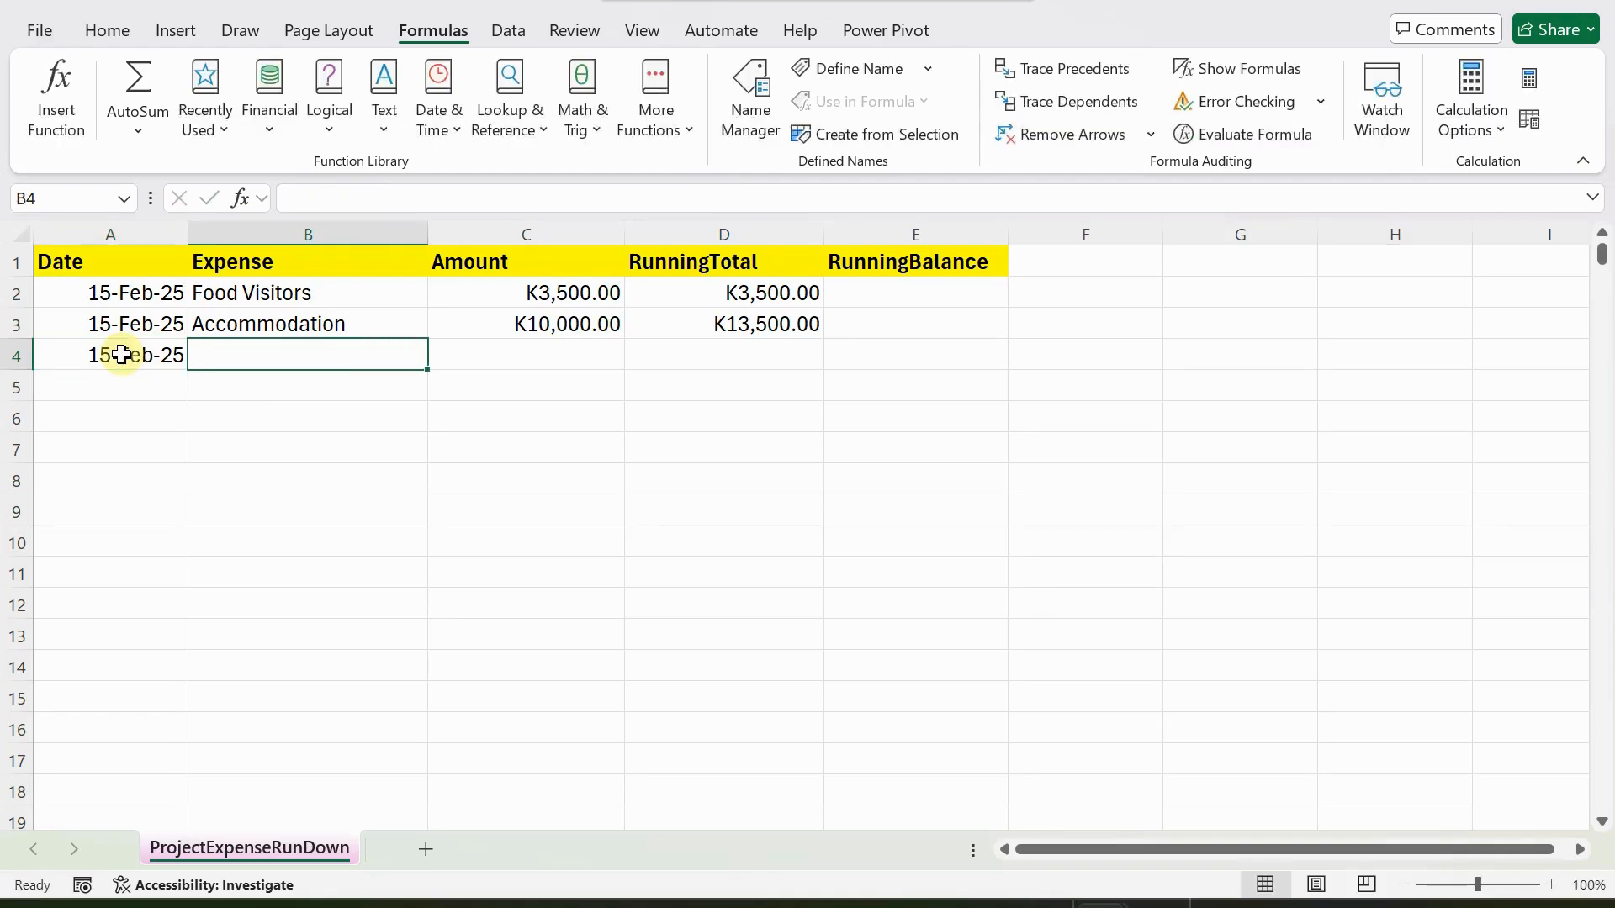
{"action": "type", "text": "Transport"}
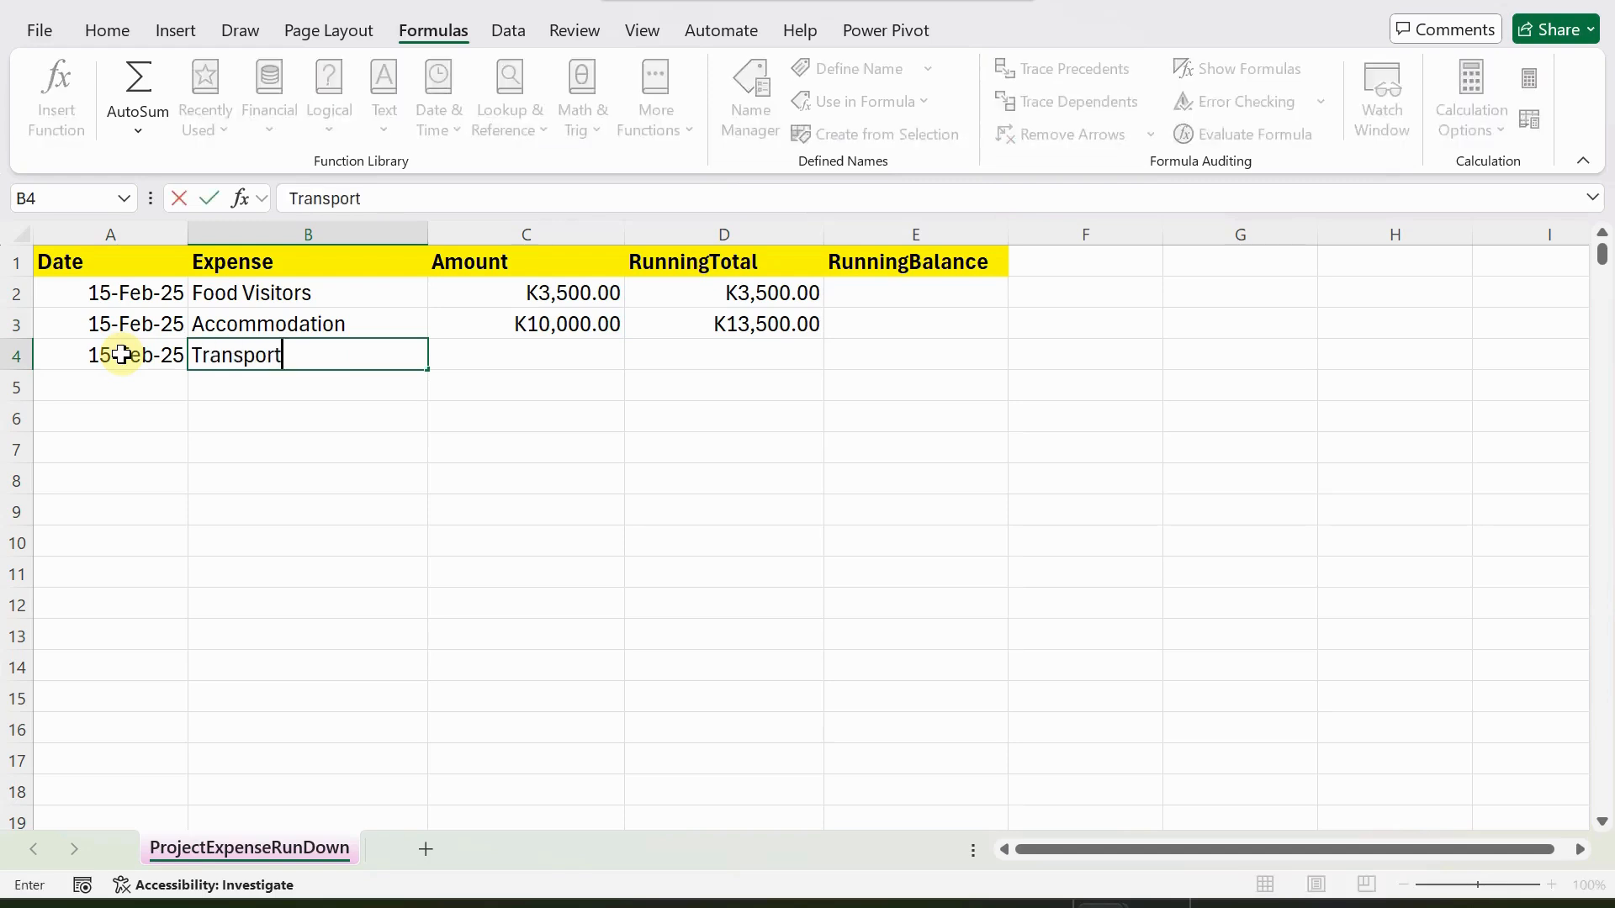
{"action": "key", "text": "Tab"}
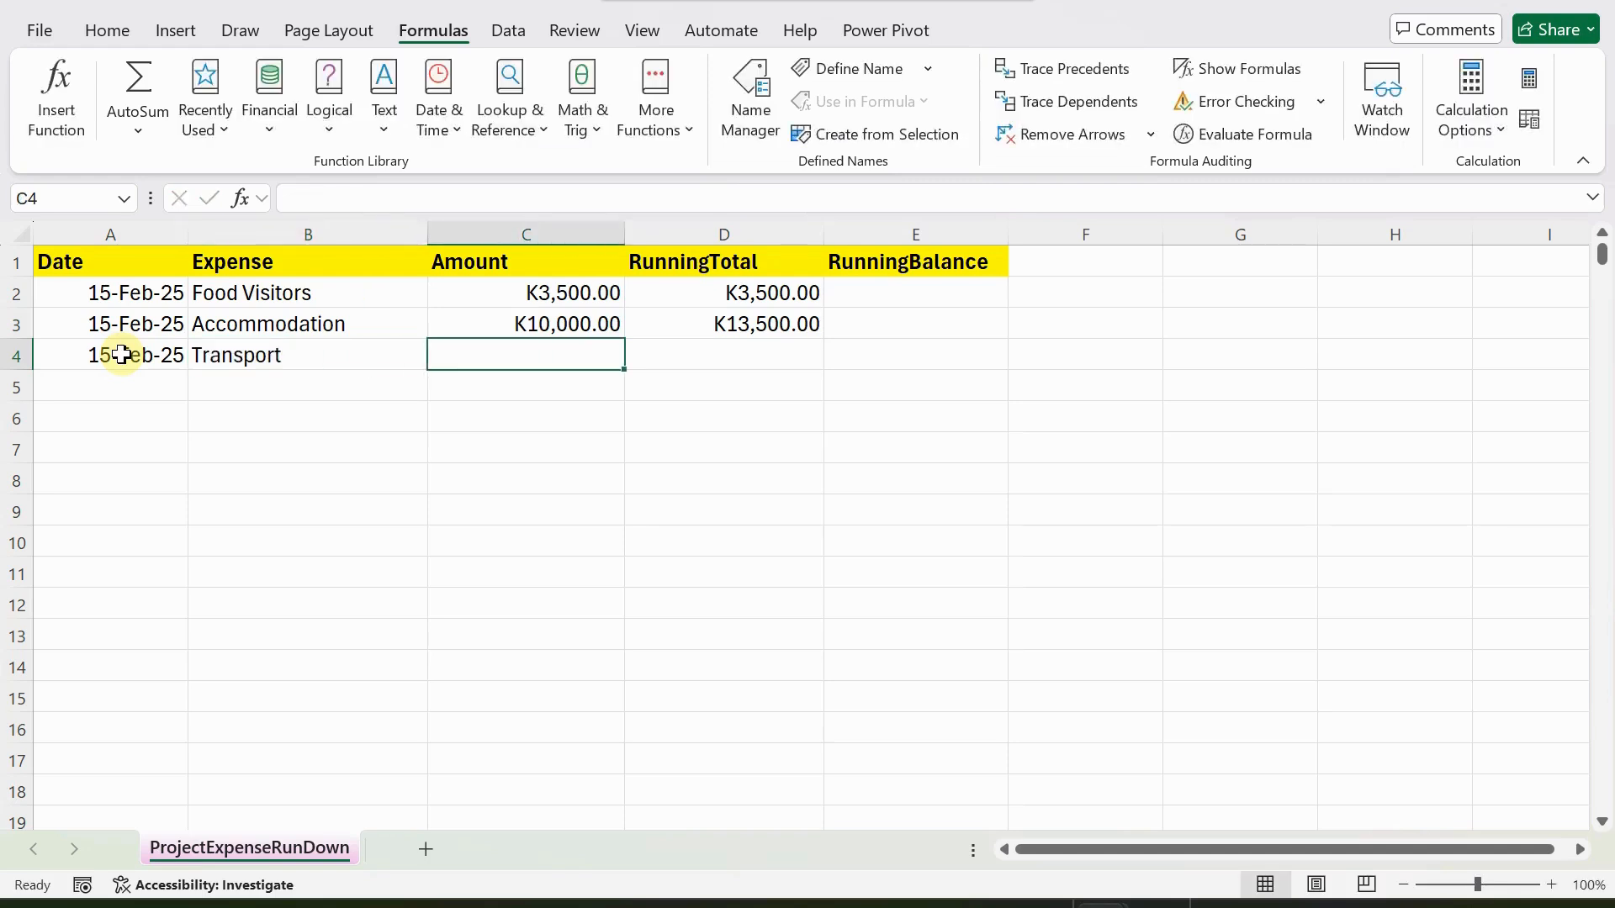
{"action": "type", "text": "12000"}
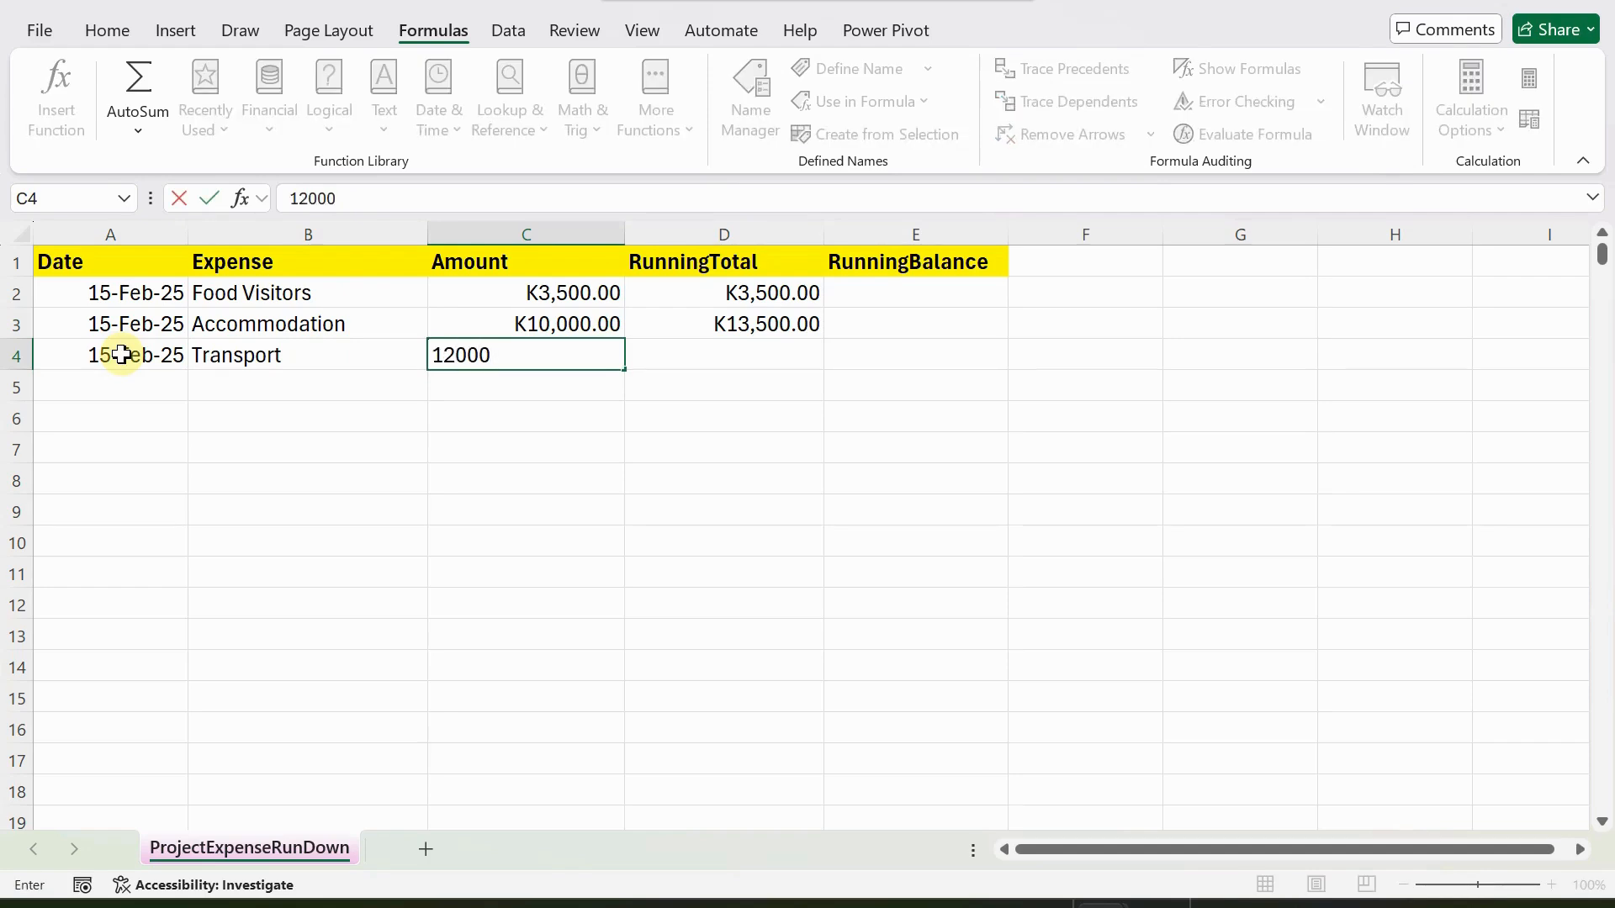
{"action": "key", "text": "Tab"}
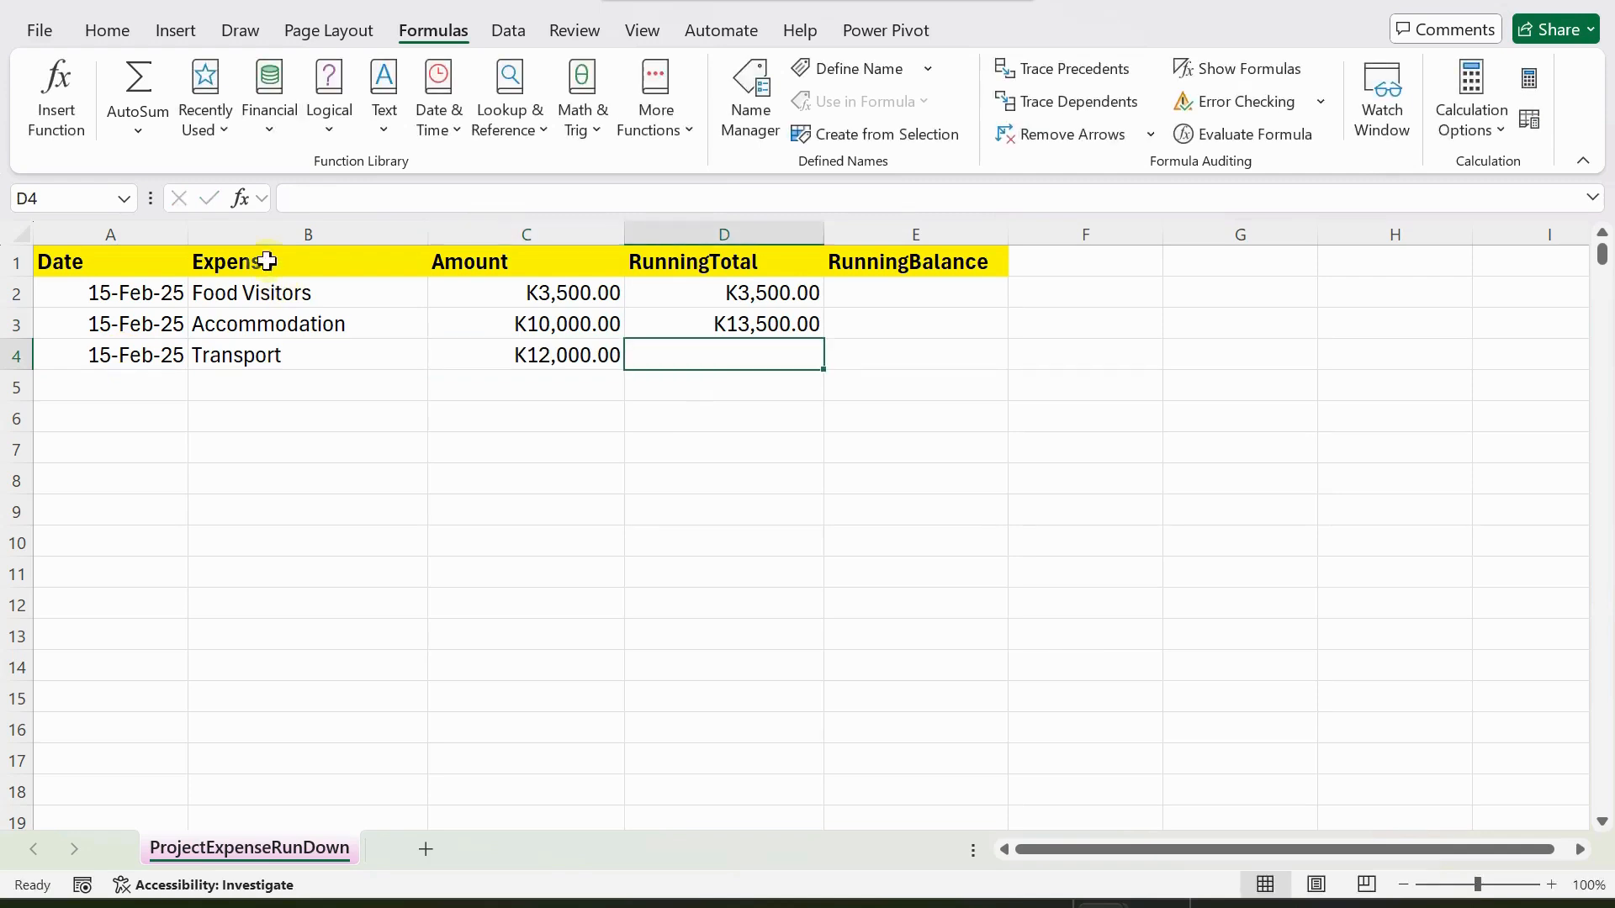
Try to fill the running total formula from cell D3 down into D4.
{"action": "left_click", "coordinate": [699, 322]}
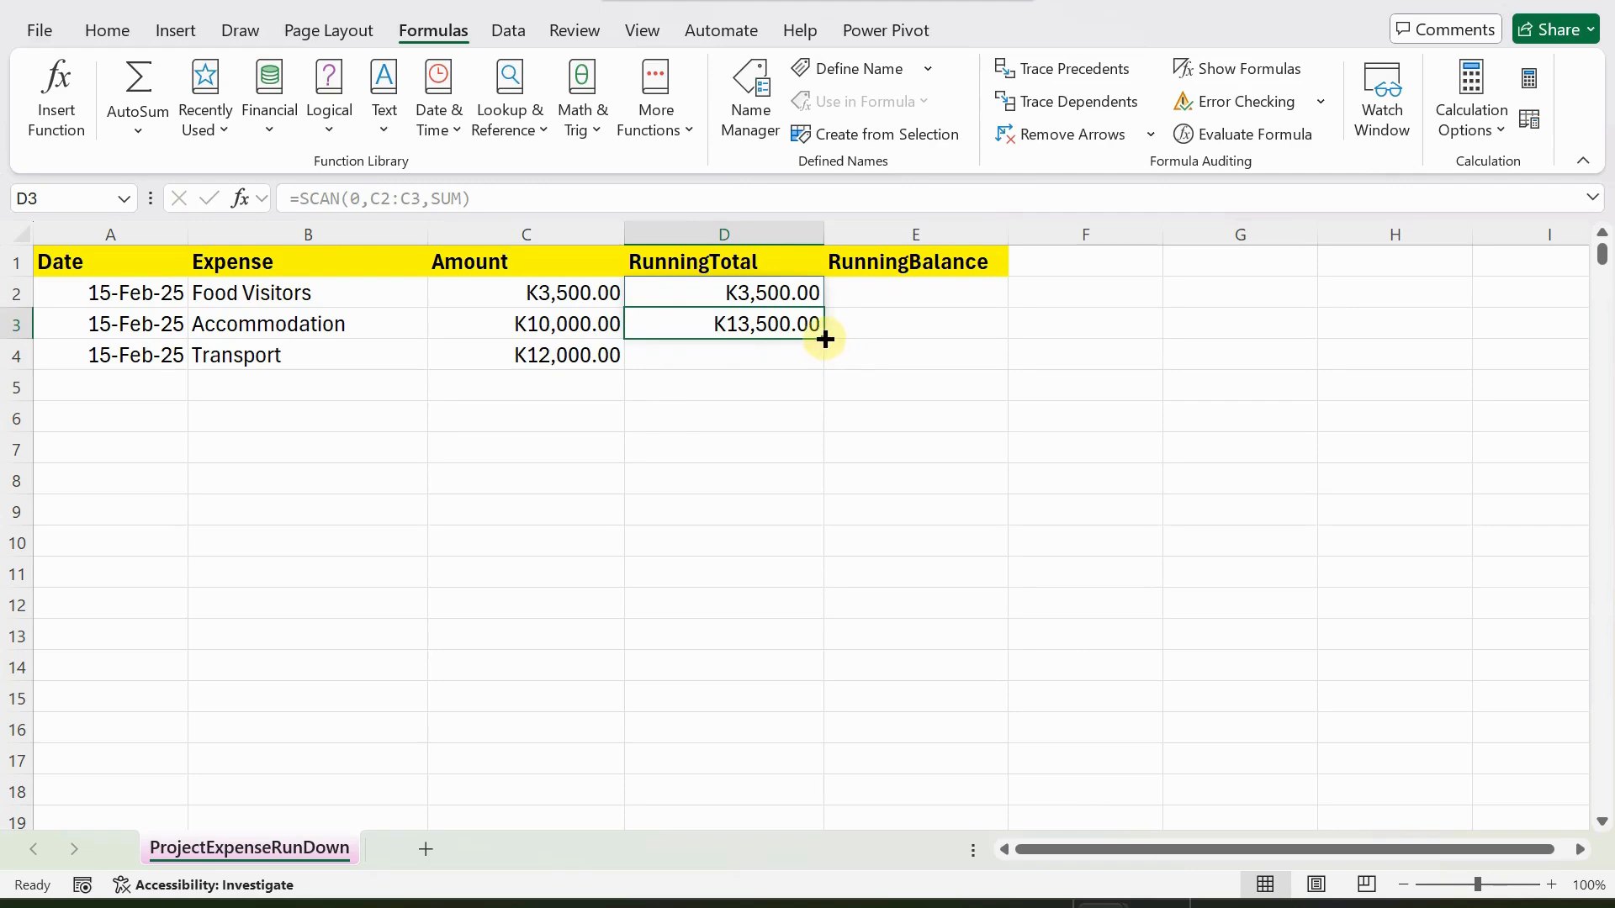
{"action": "left_click_drag", "start_coordinate": [822, 347], "coordinate": [822, 368]}
{"action": "left_click", "coordinate": [720, 349]}
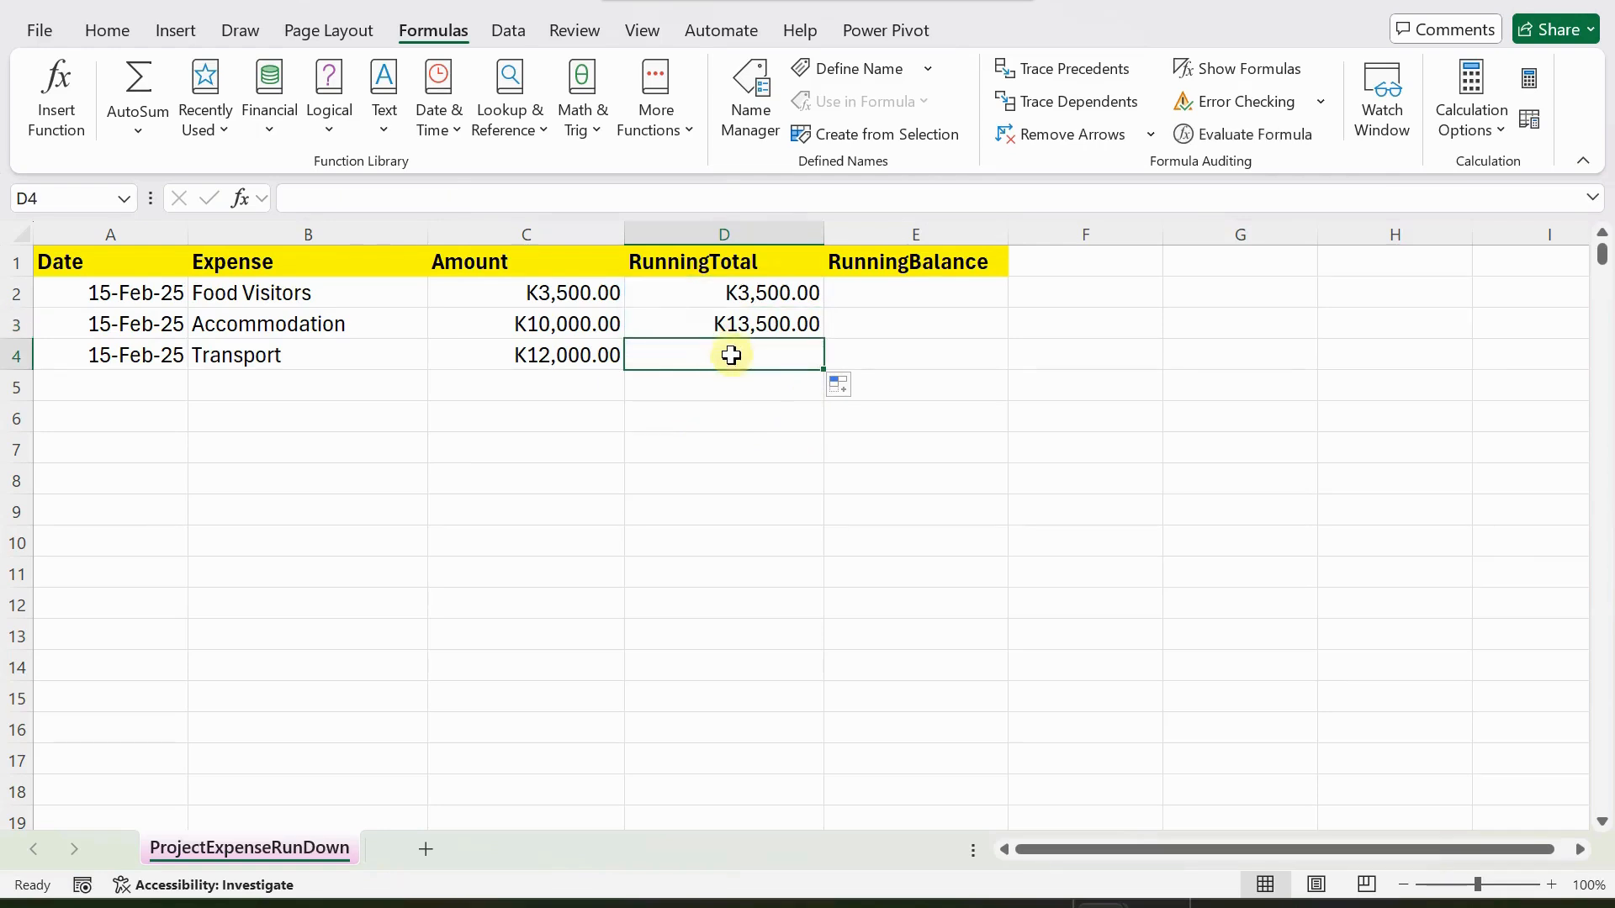
{"action": "left_click", "coordinate": [738, 323]}
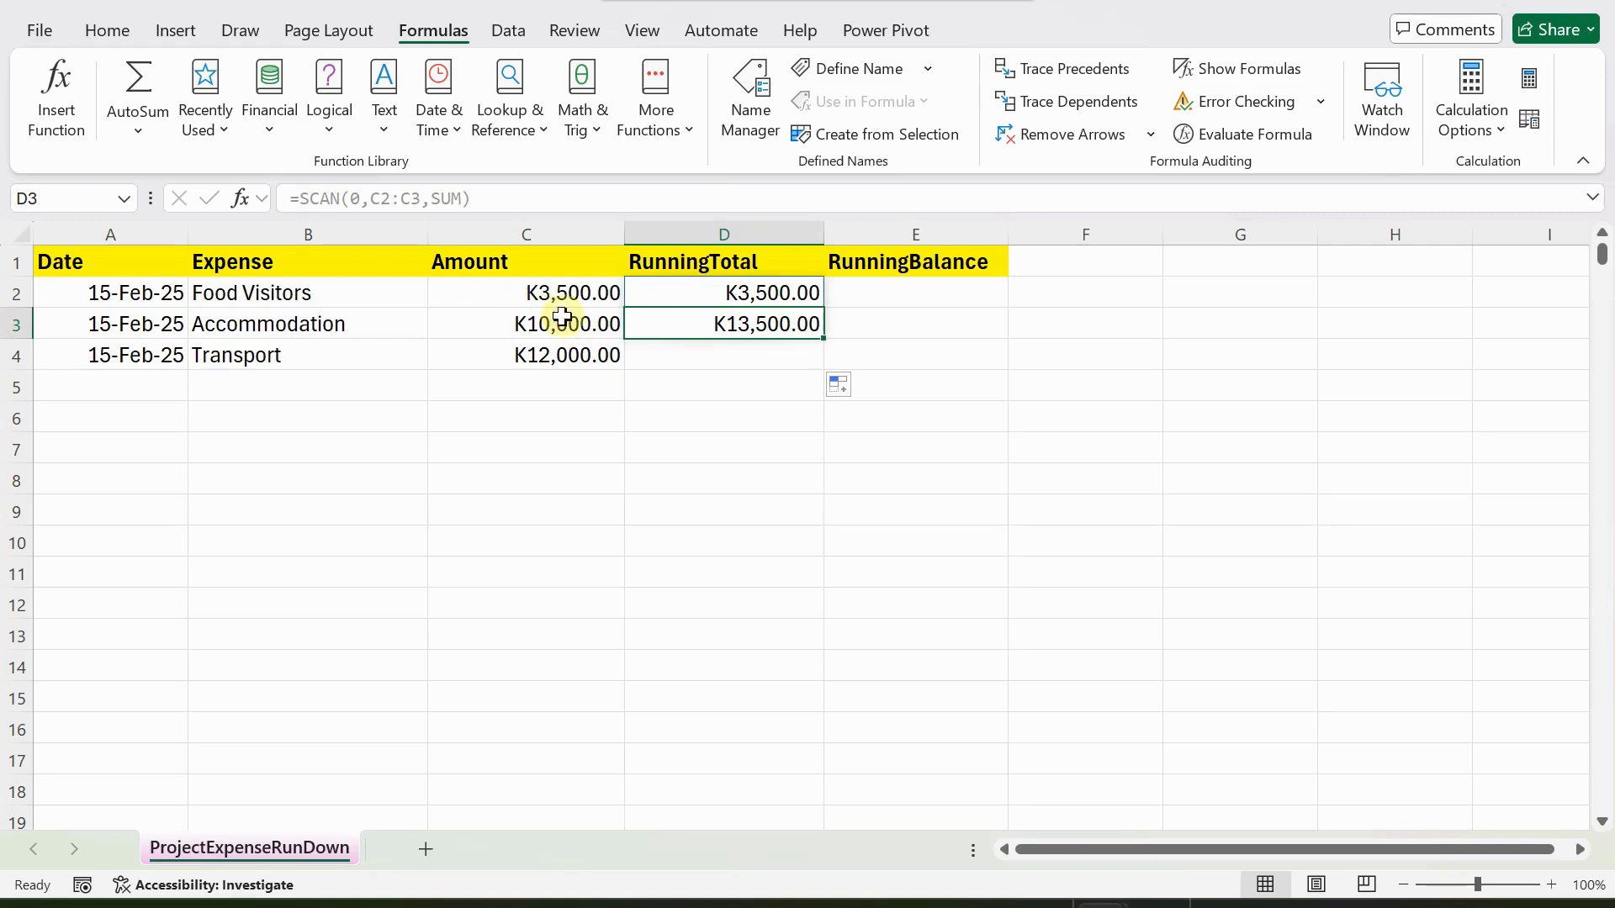
Extend the running total formula in D2 to cover the third expense, making it =SCAN(0,C2:C4,SUM).
{"action": "left_click", "coordinate": [745, 289]}
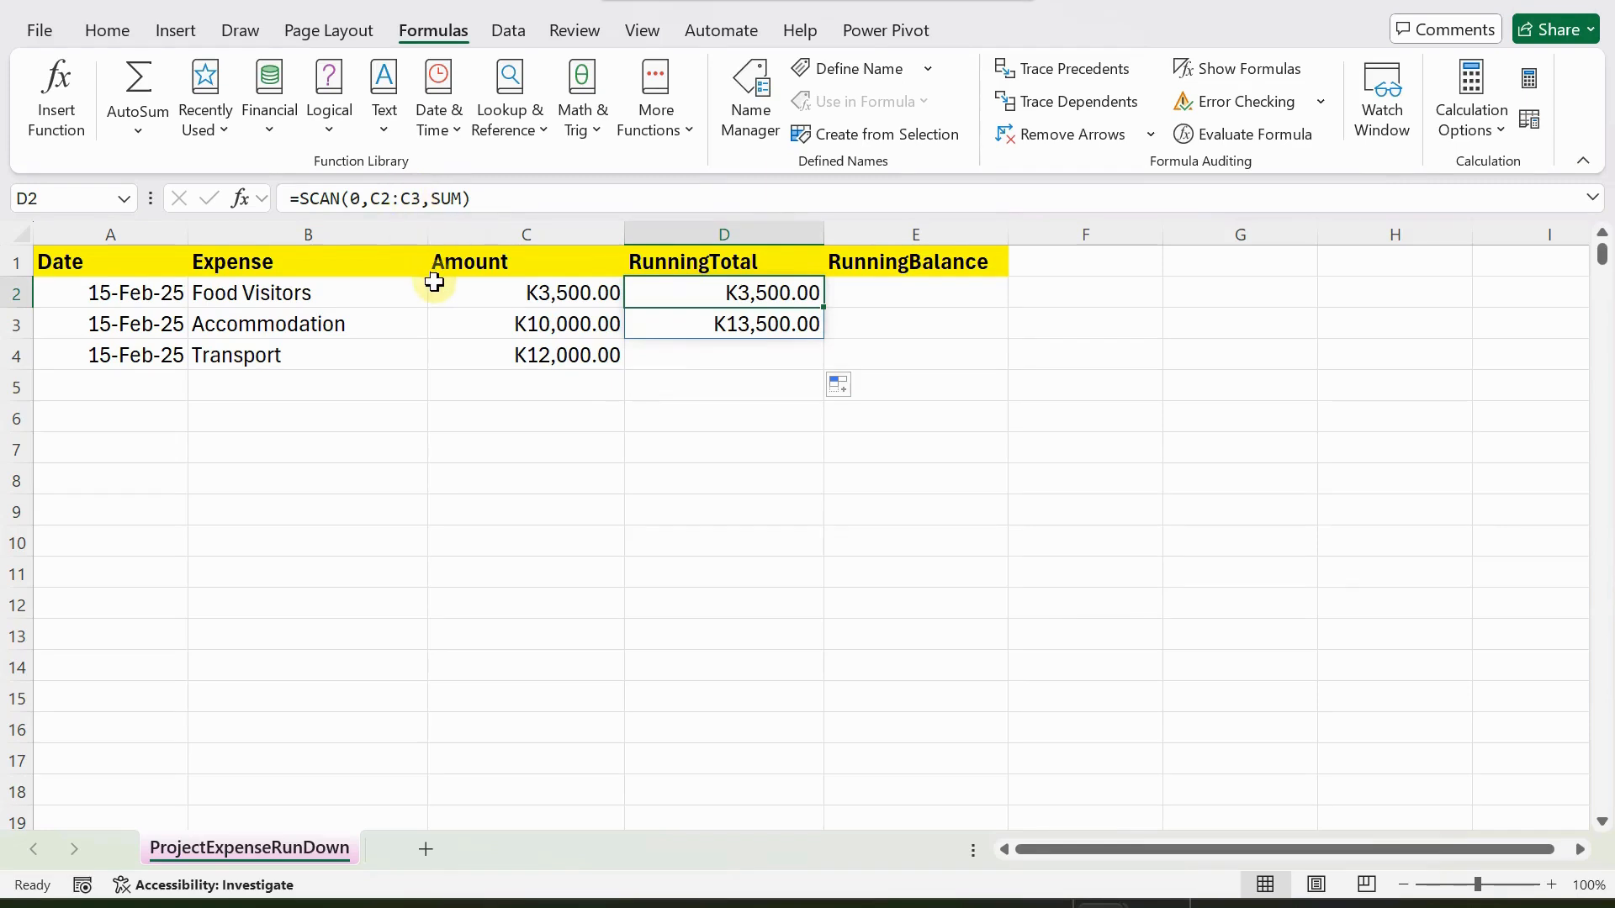
{"action": "left_click", "coordinate": [414, 198]}
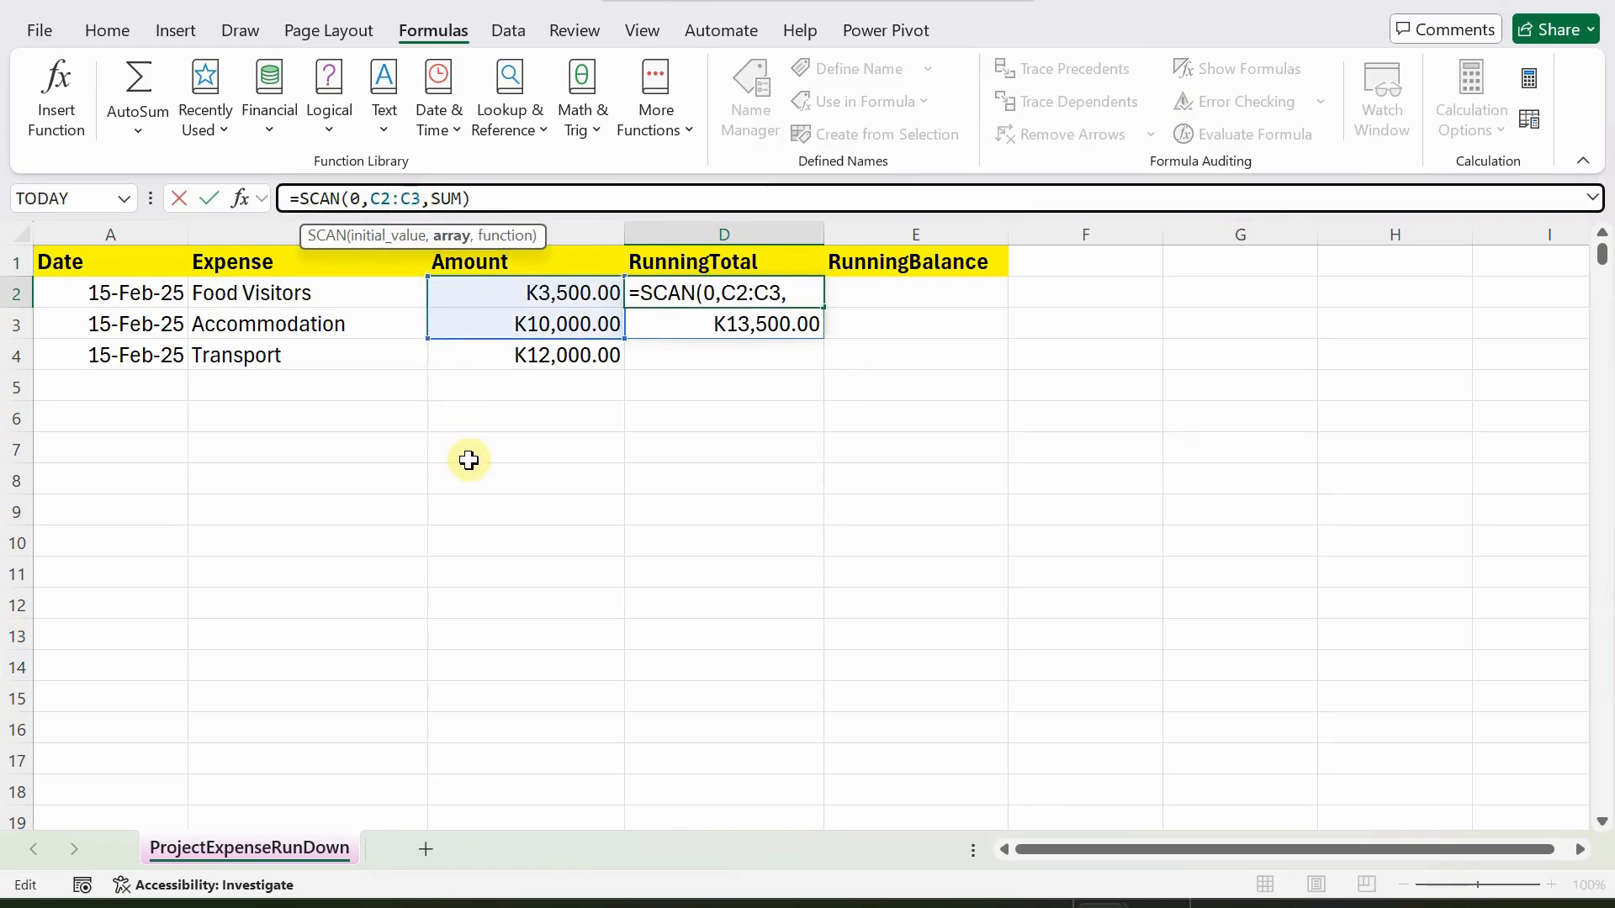
{"action": "key", "text": "BackSpace"}
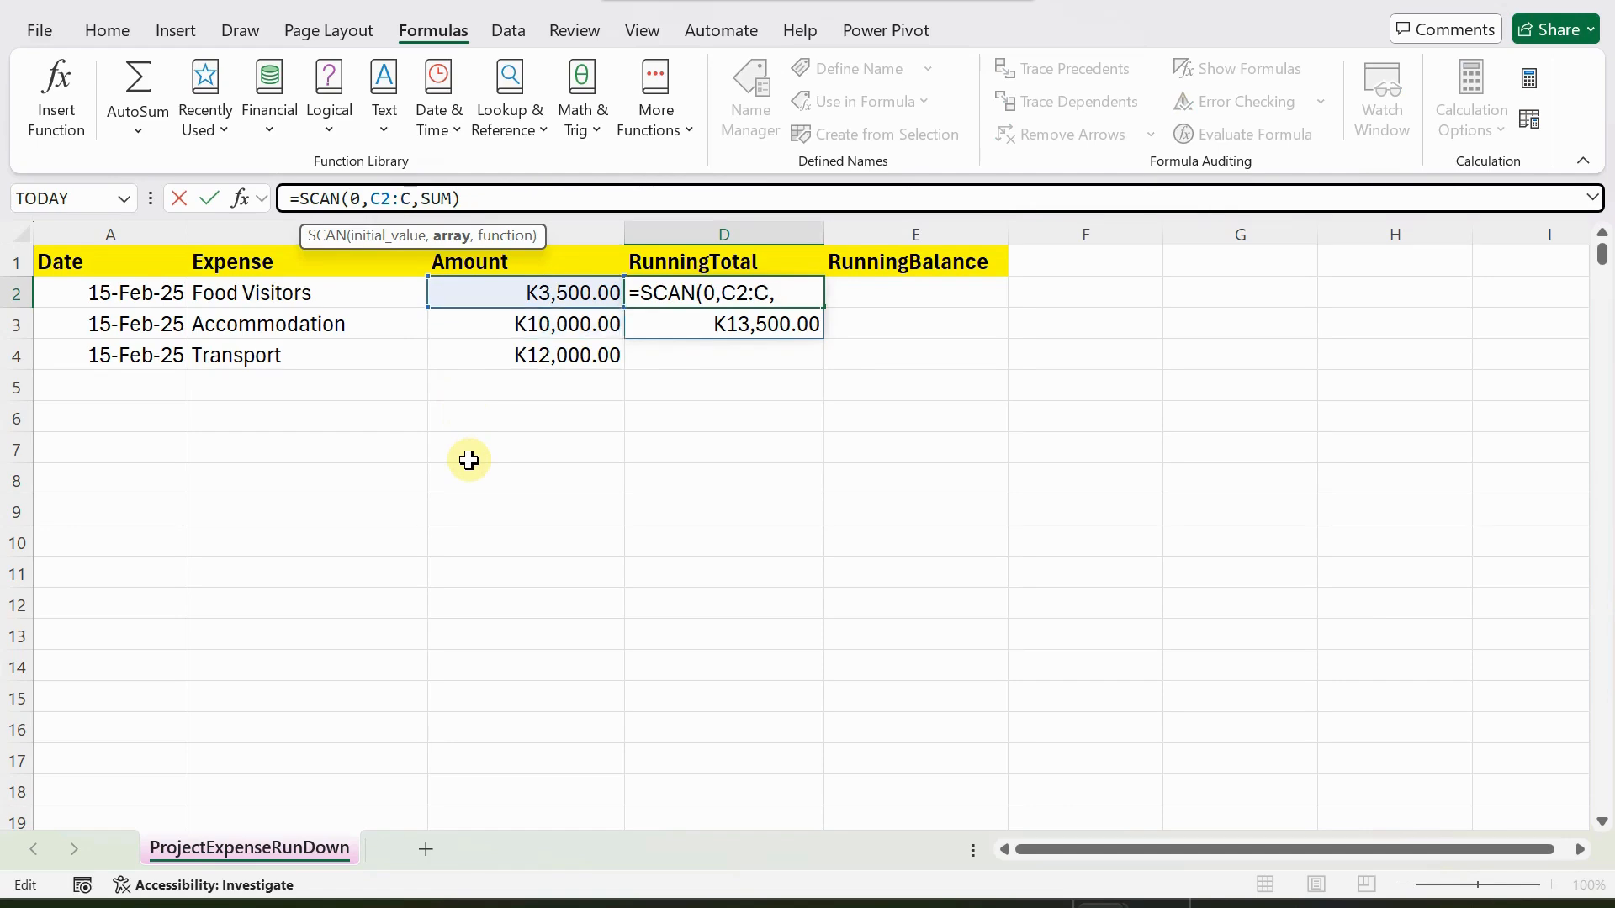
{"action": "type", "text": "4"}
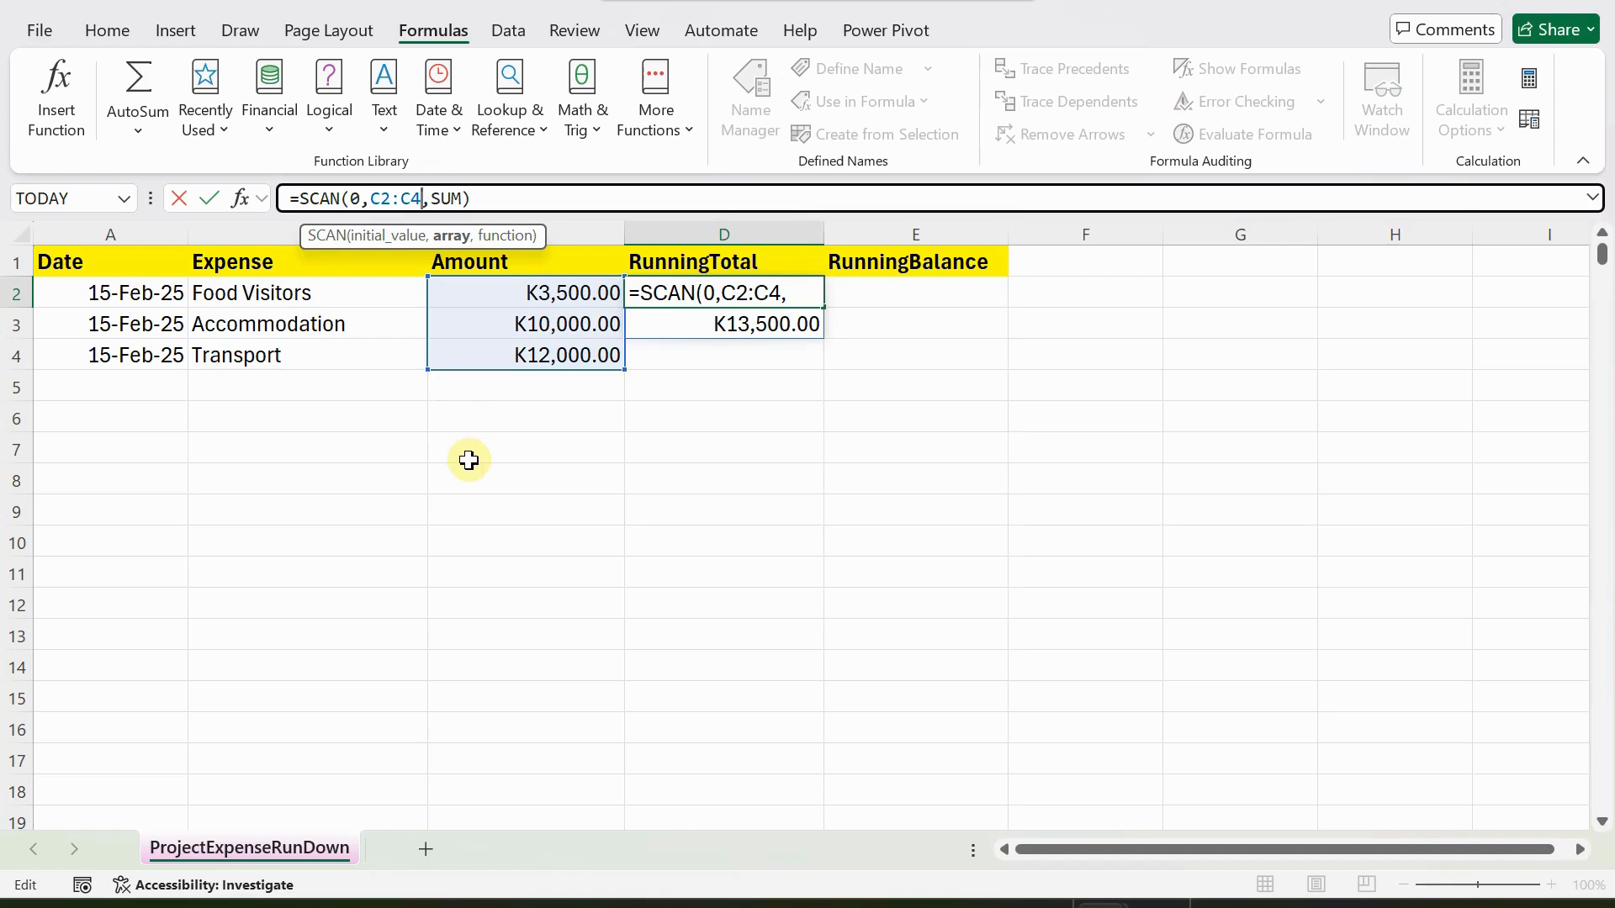
{"action": "key", "text": "Return"}
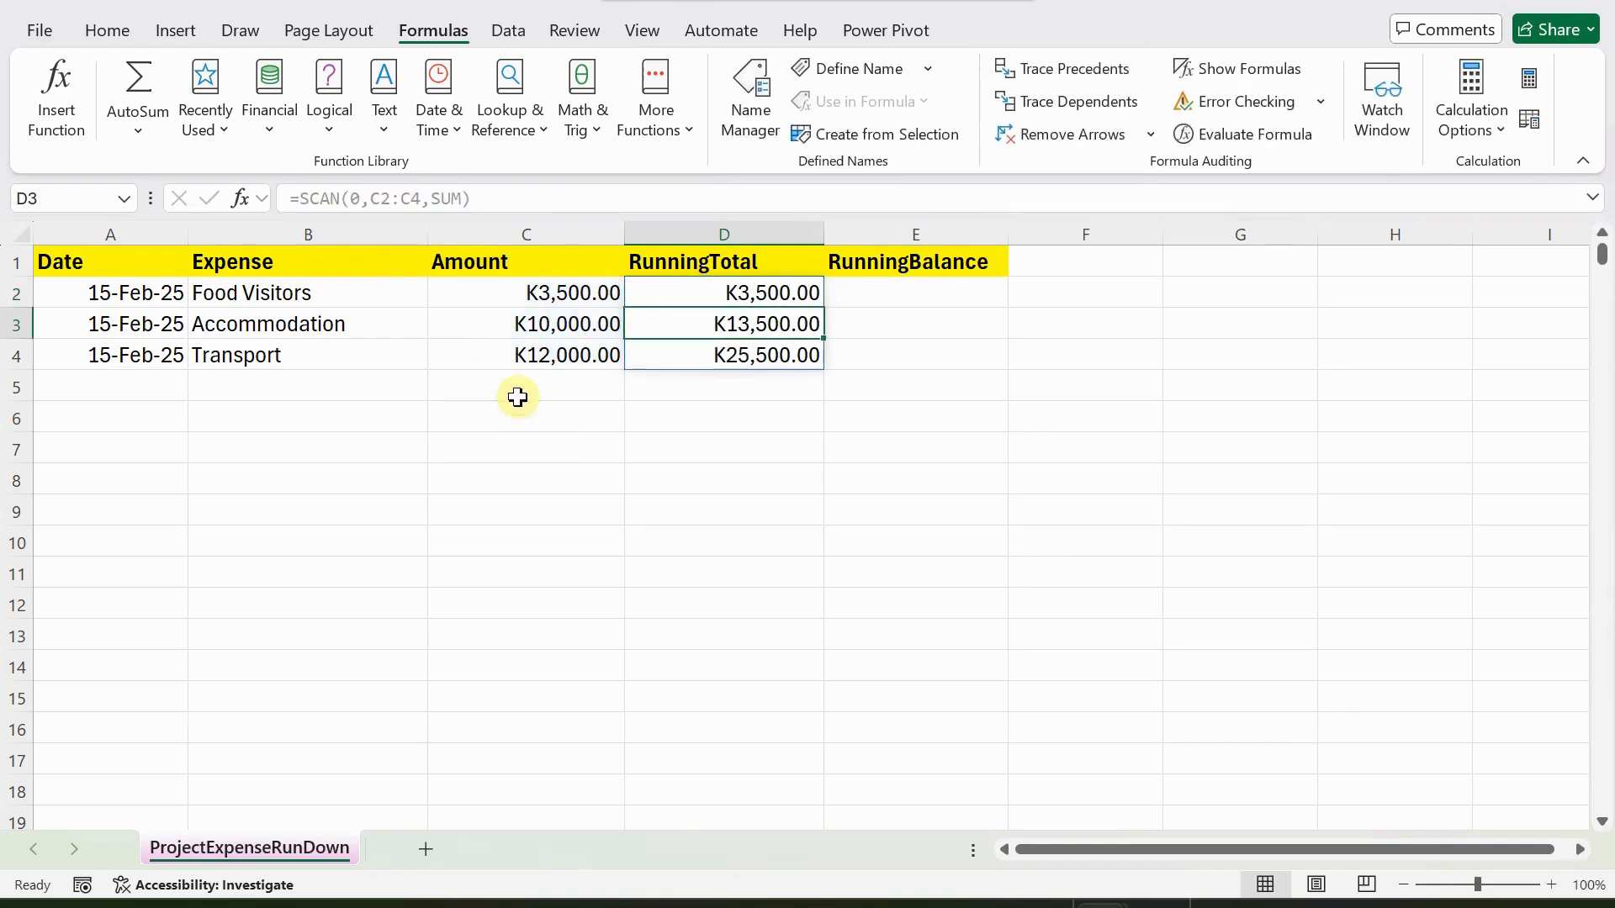
Extend the array in the D2 running total formula down to row 300, making it =SCAN(0,C2:C300,SUM).
{"action": "left_click", "coordinate": [689, 293]}
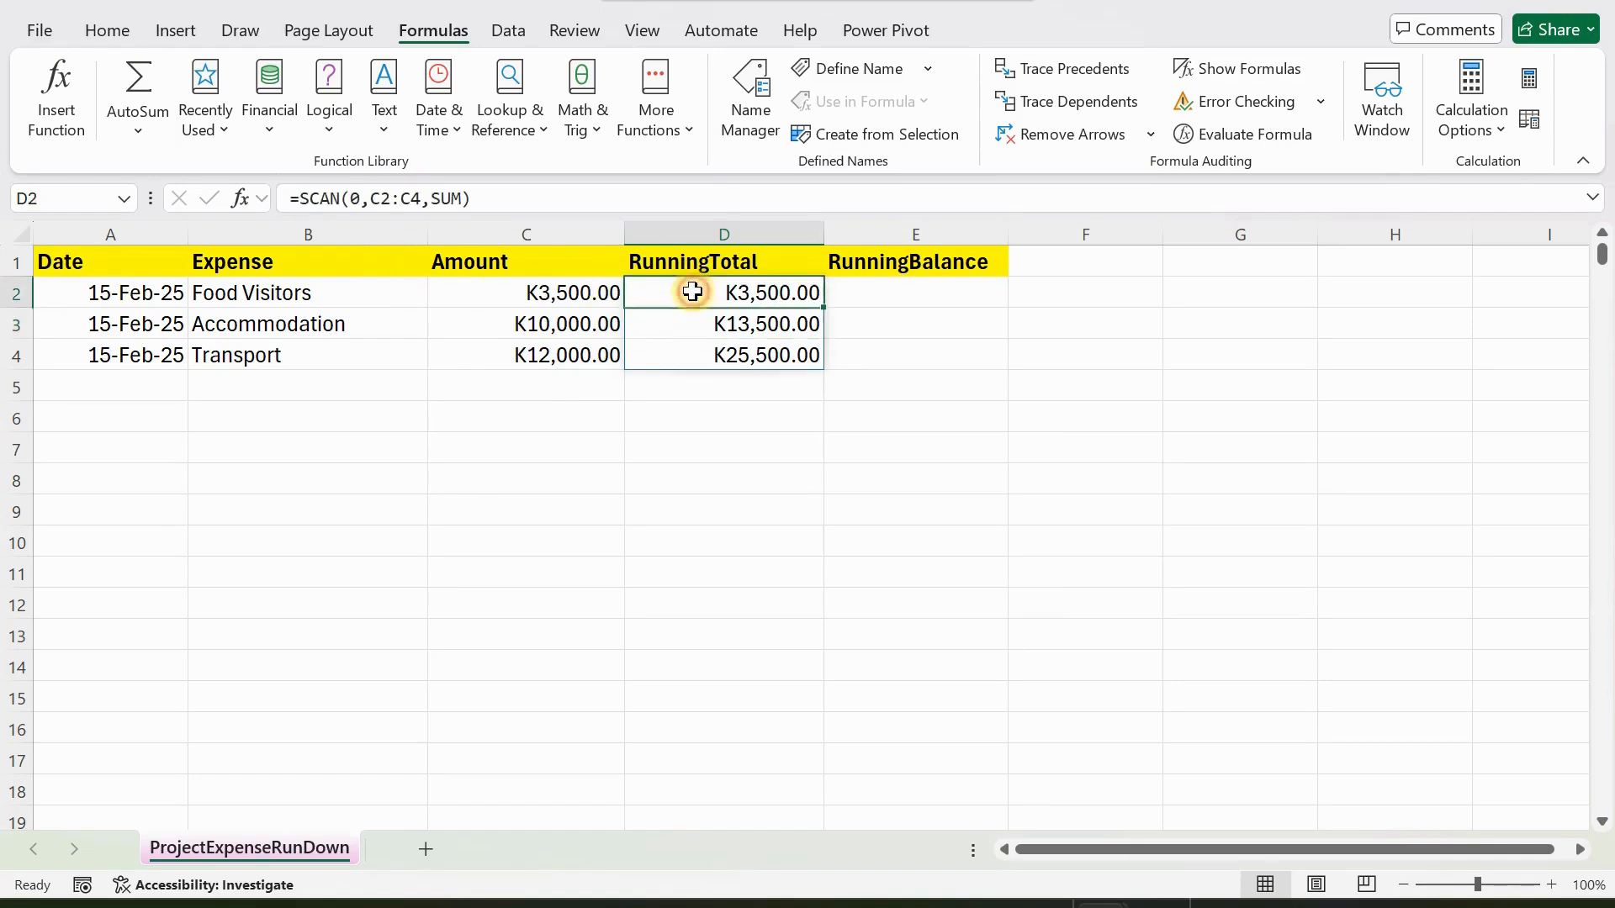
{"action": "left_click", "coordinate": [413, 199]}
{"action": "key", "text": "BackSpace"}
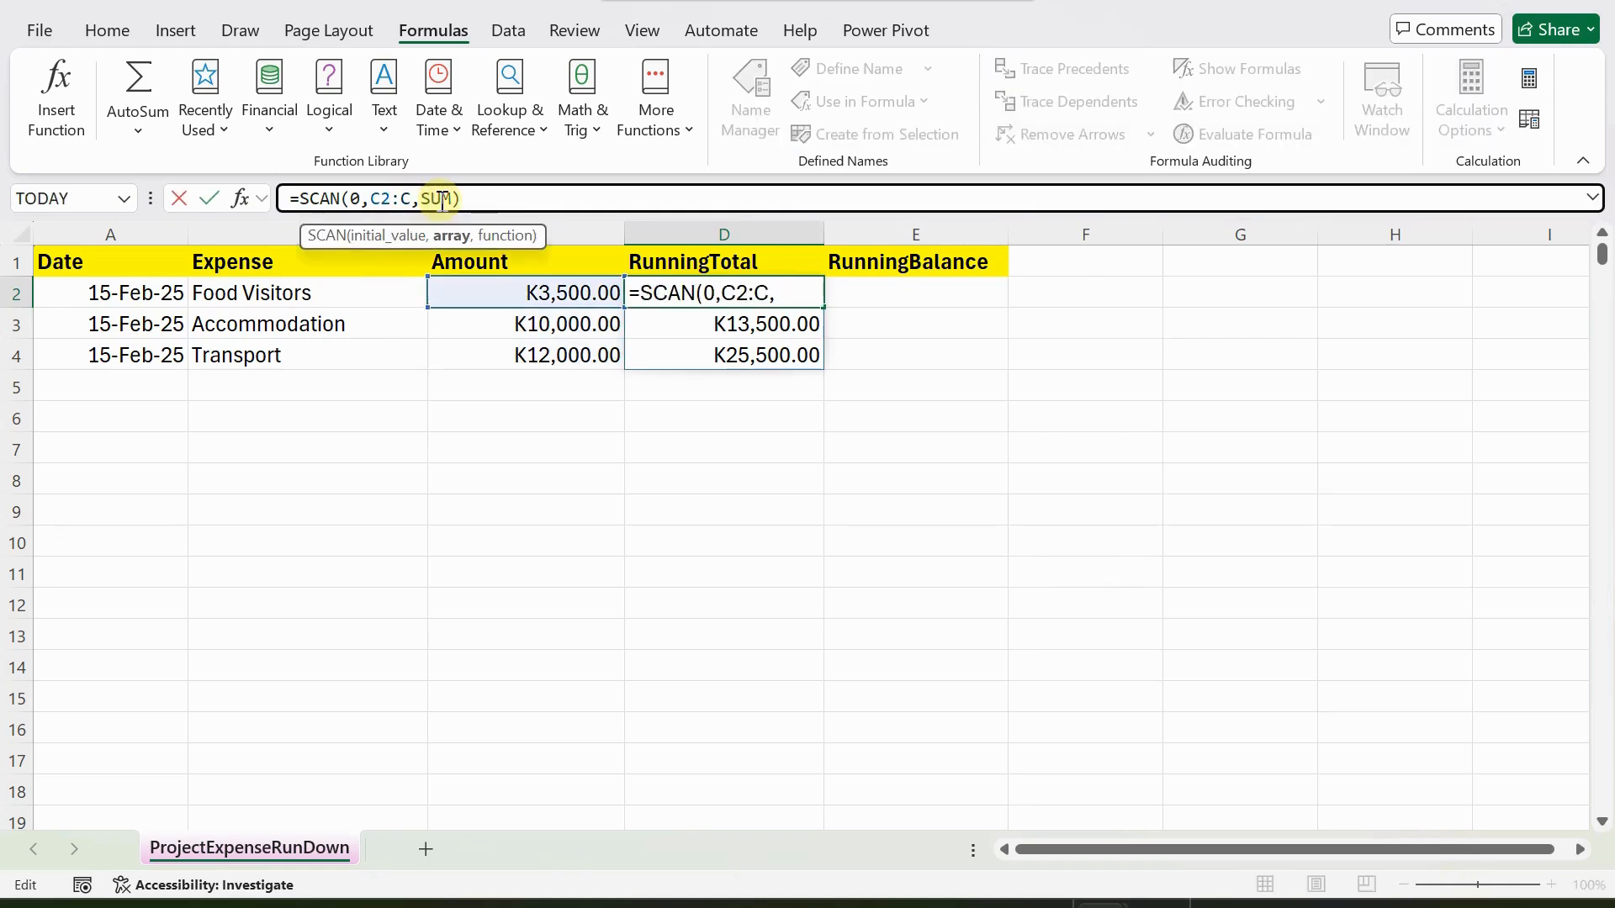
{"action": "type", "text": "300"}
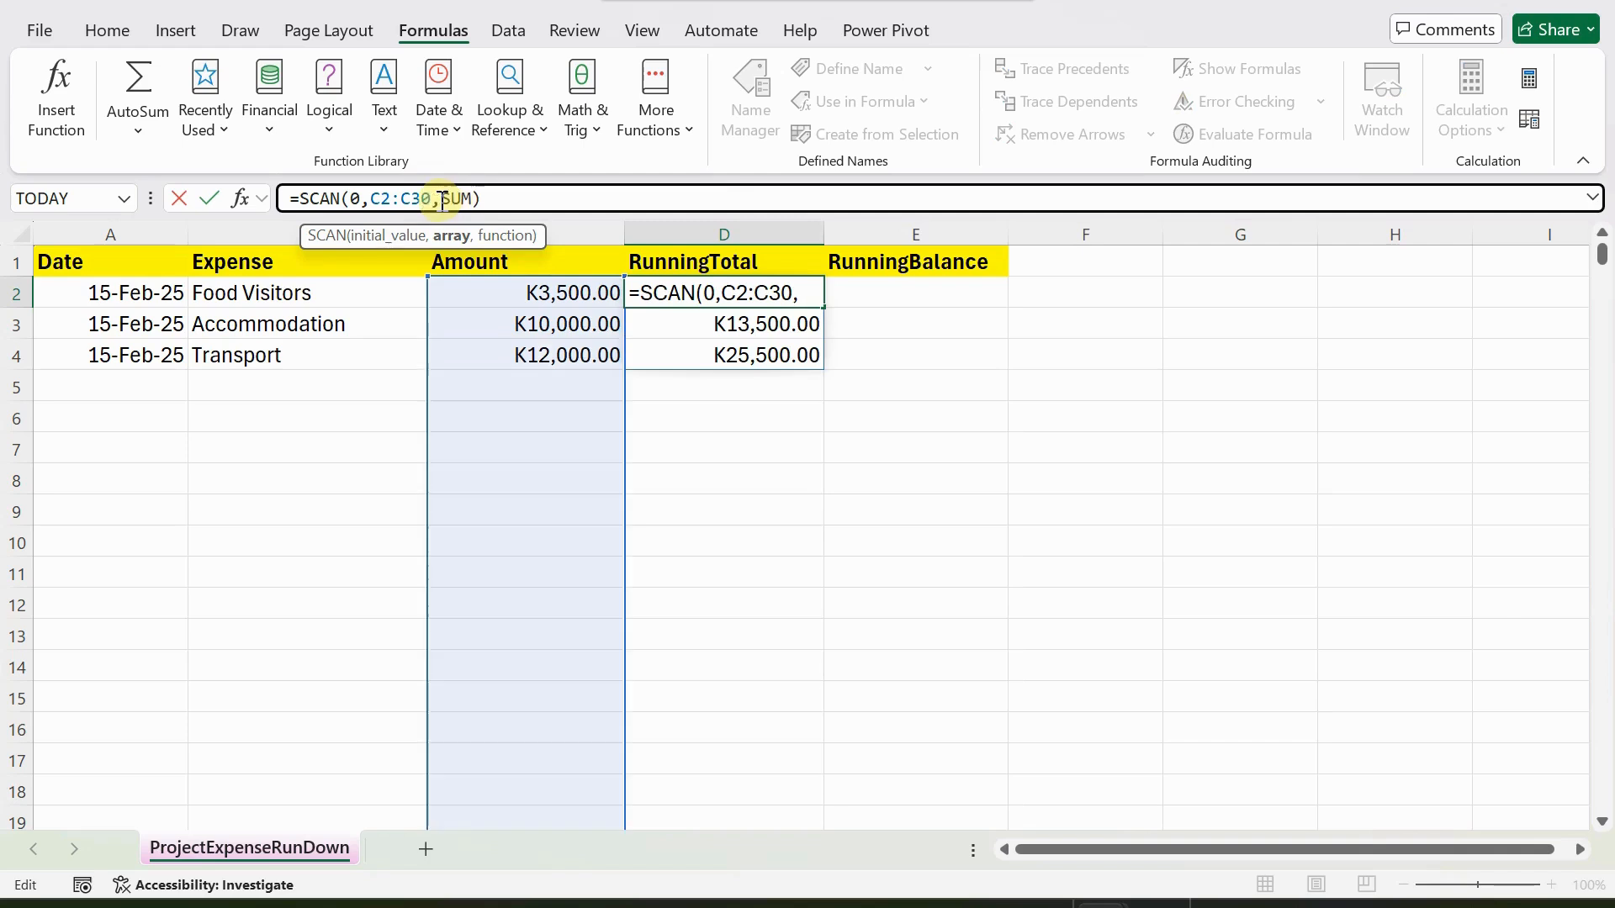
{"action": "key", "text": "Return"}
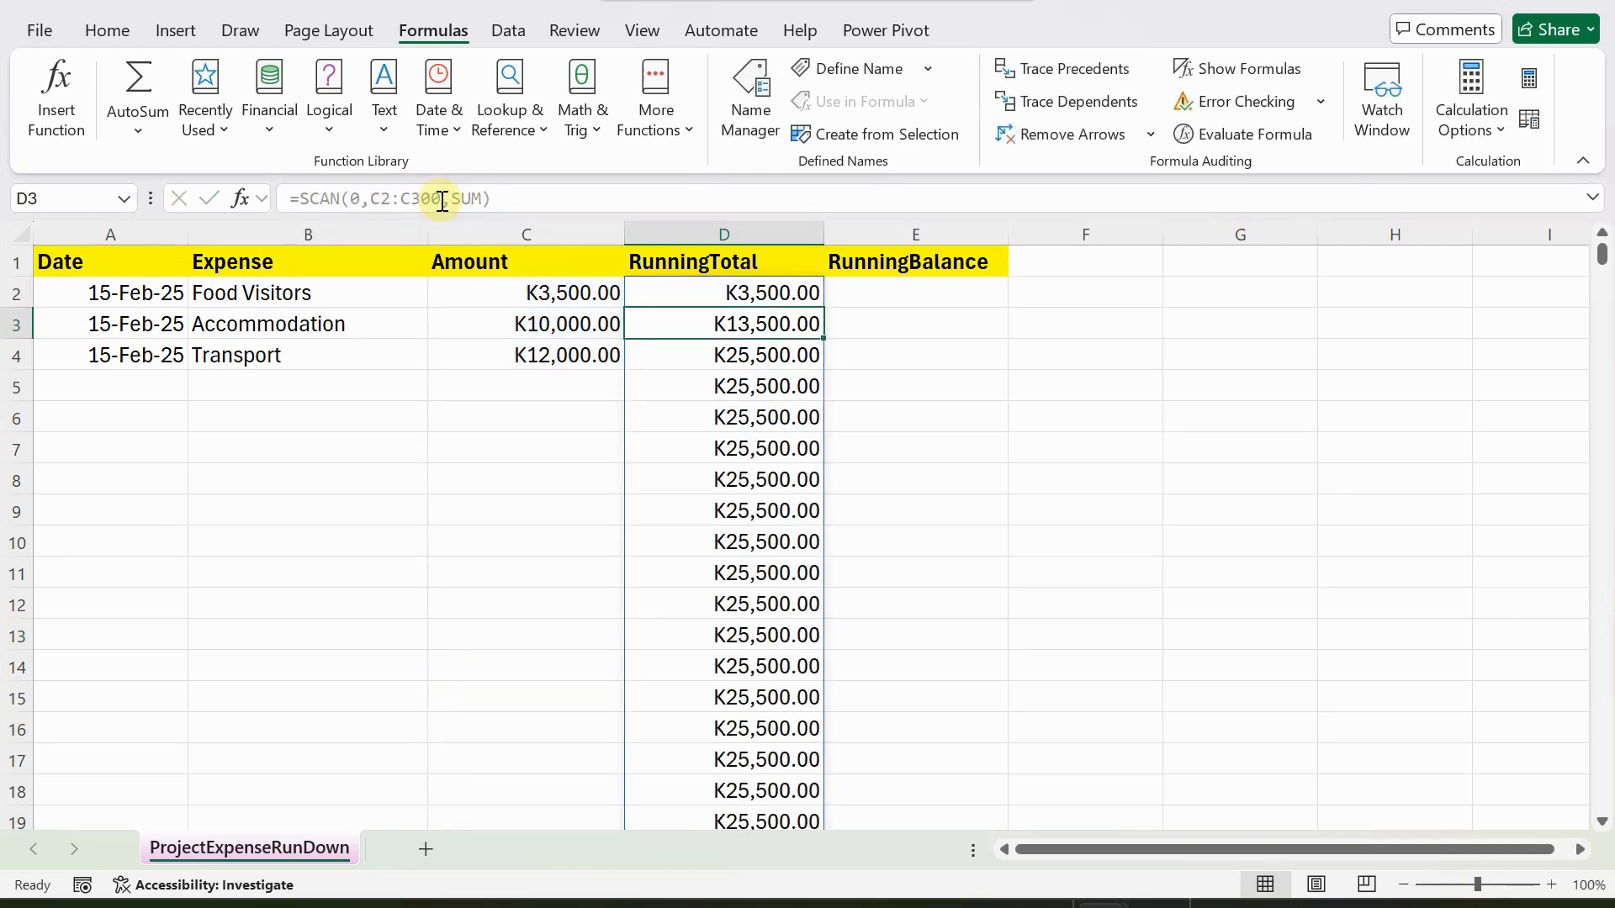
Examine the spilled running totals in column D against the amounts in column C, including the rows below the last expense.
{"action": "left_click", "coordinate": [728, 365]}
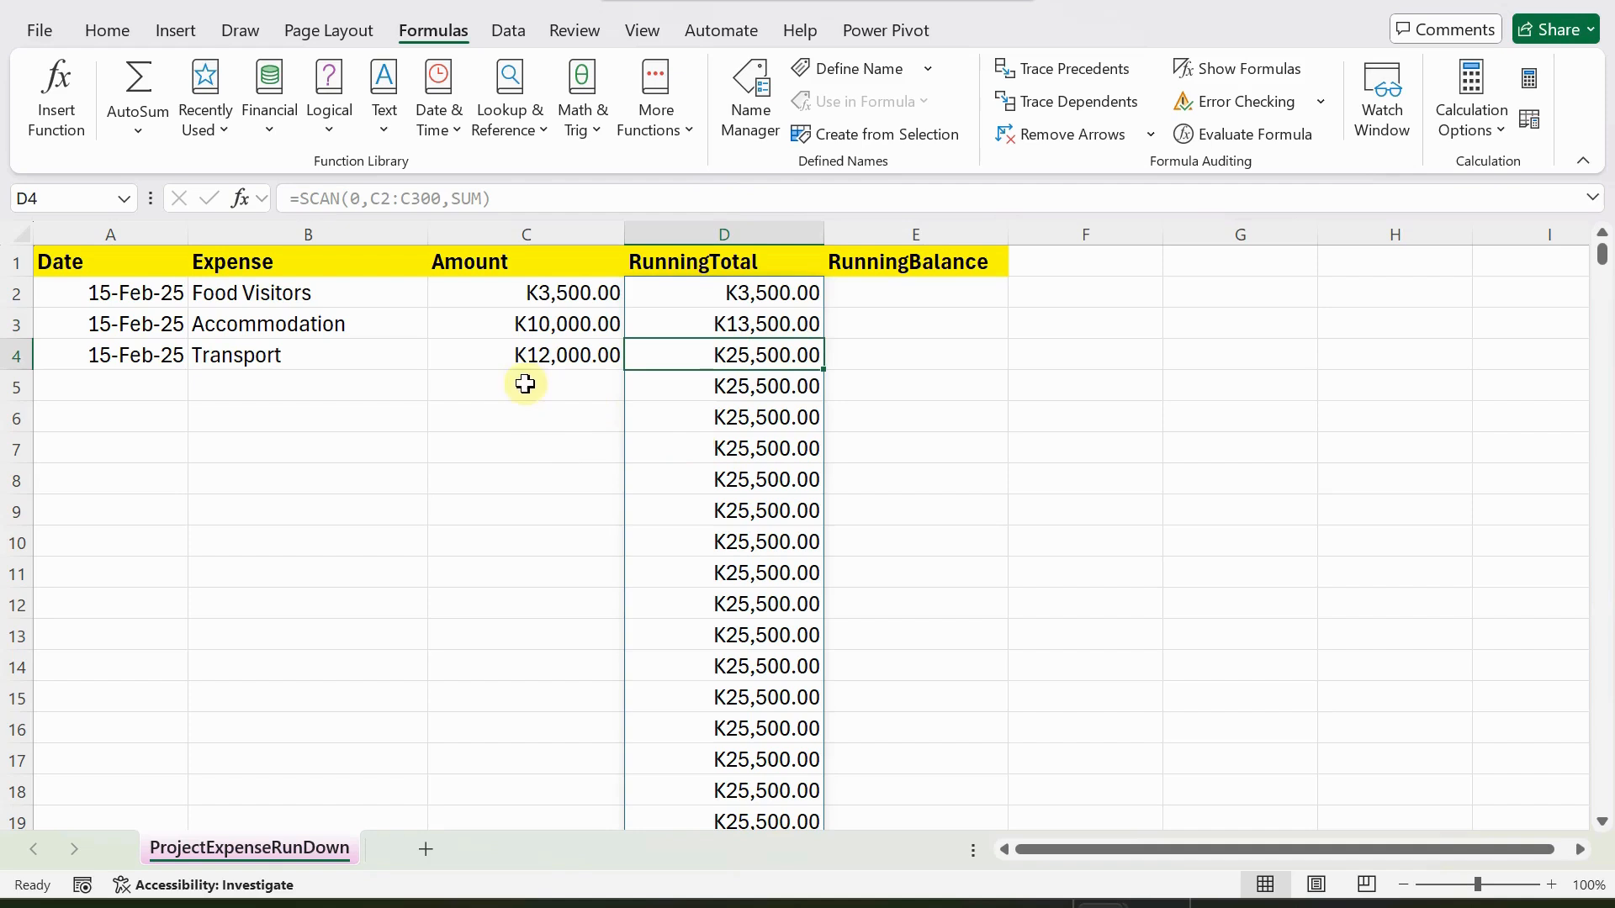
{"action": "left_click", "coordinate": [522, 295]}
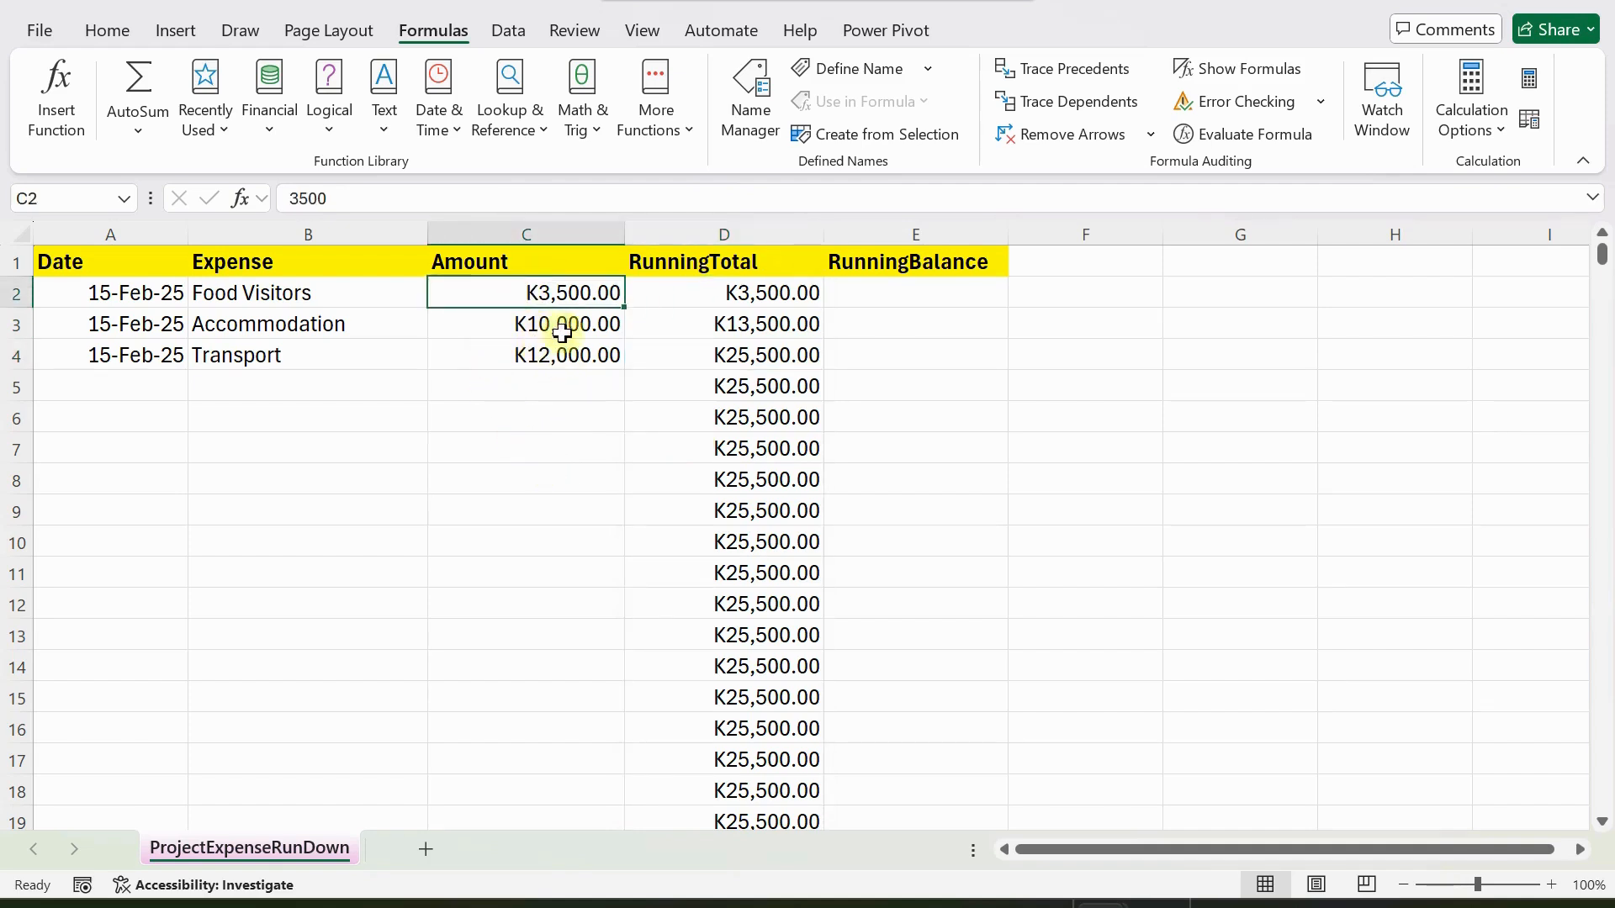
{"action": "left_click", "coordinate": [733, 295]}
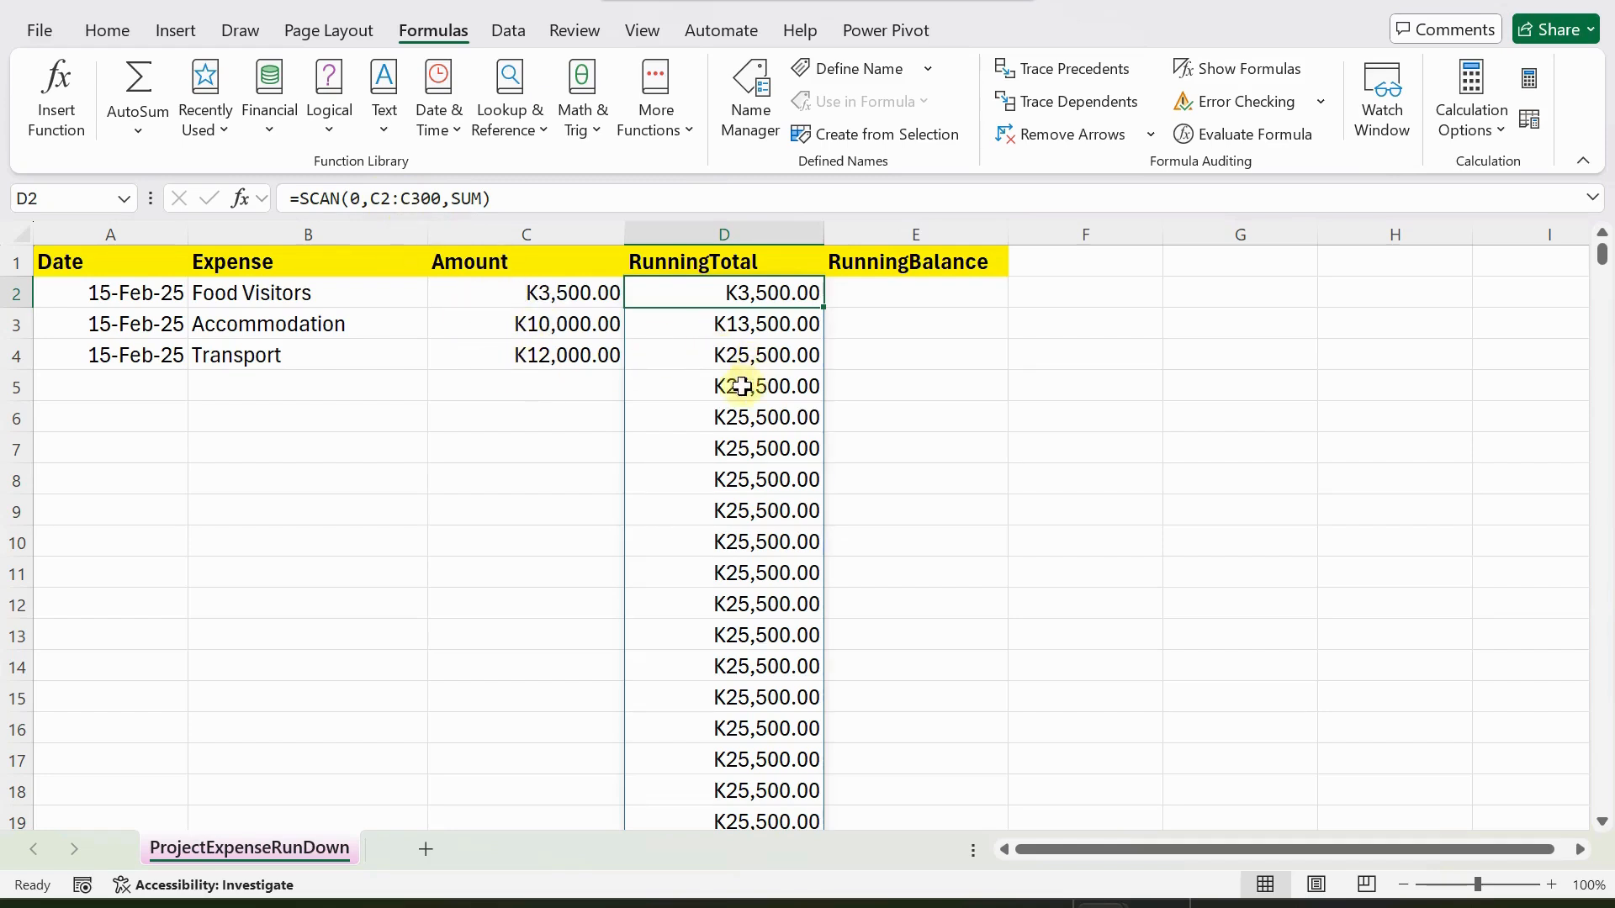
{"action": "scroll", "coordinate": [718, 508], "scroll_direction": "down", "scroll_amount": 19}
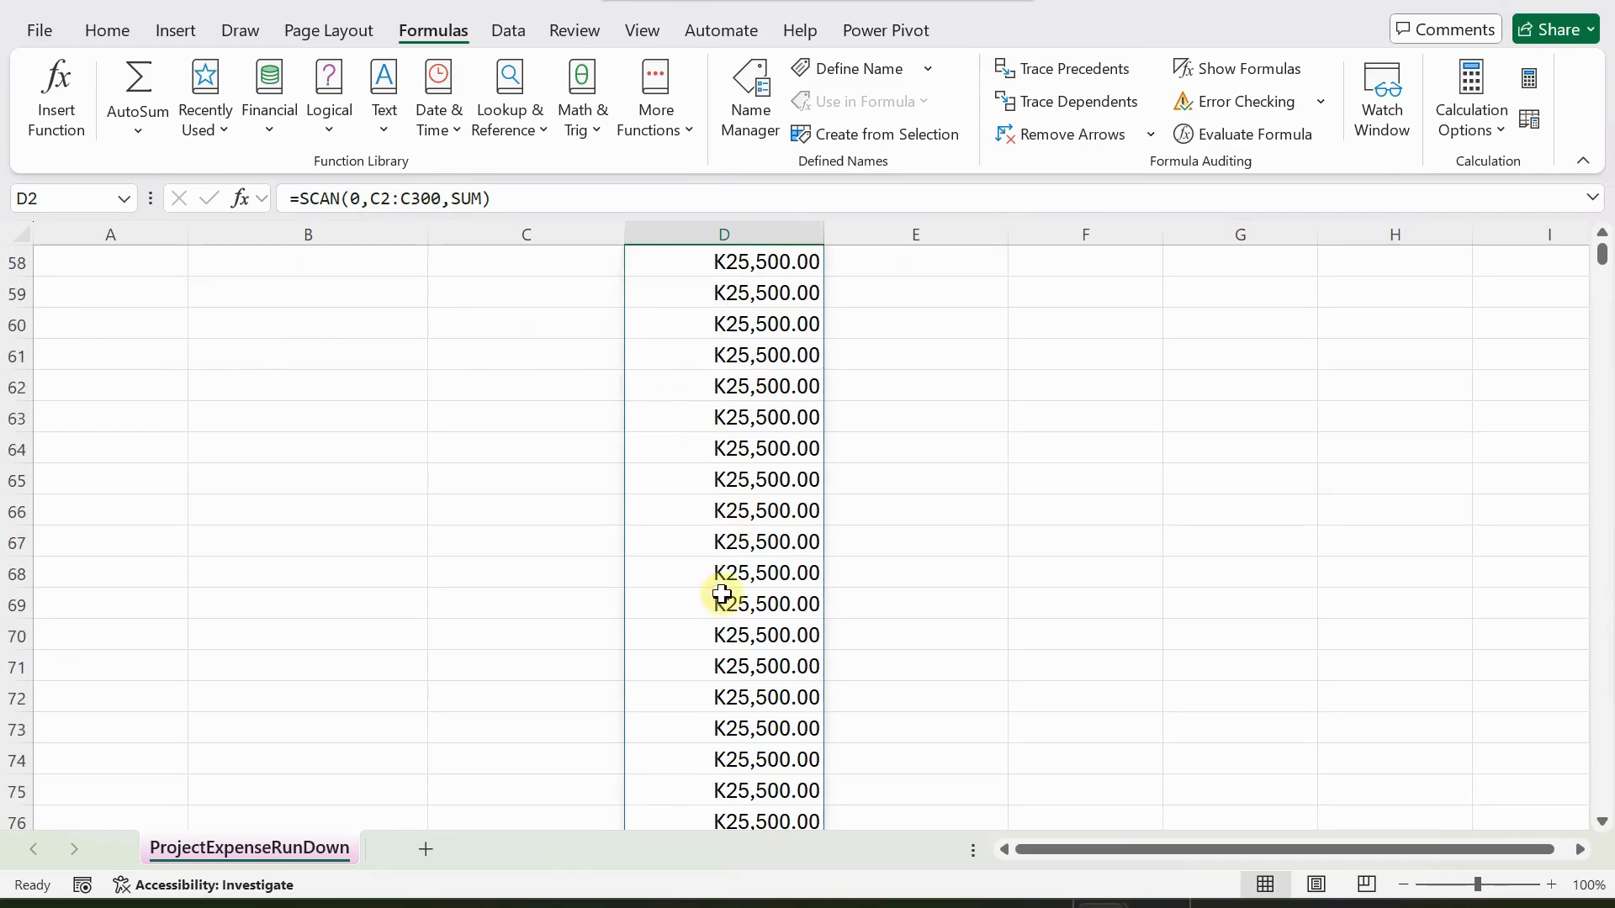
{"action": "scroll", "coordinate": [698, 421], "scroll_direction": "up", "scroll_amount": 14}
{"action": "scroll", "coordinate": [703, 448], "scroll_direction": "up", "scroll_amount": 5}
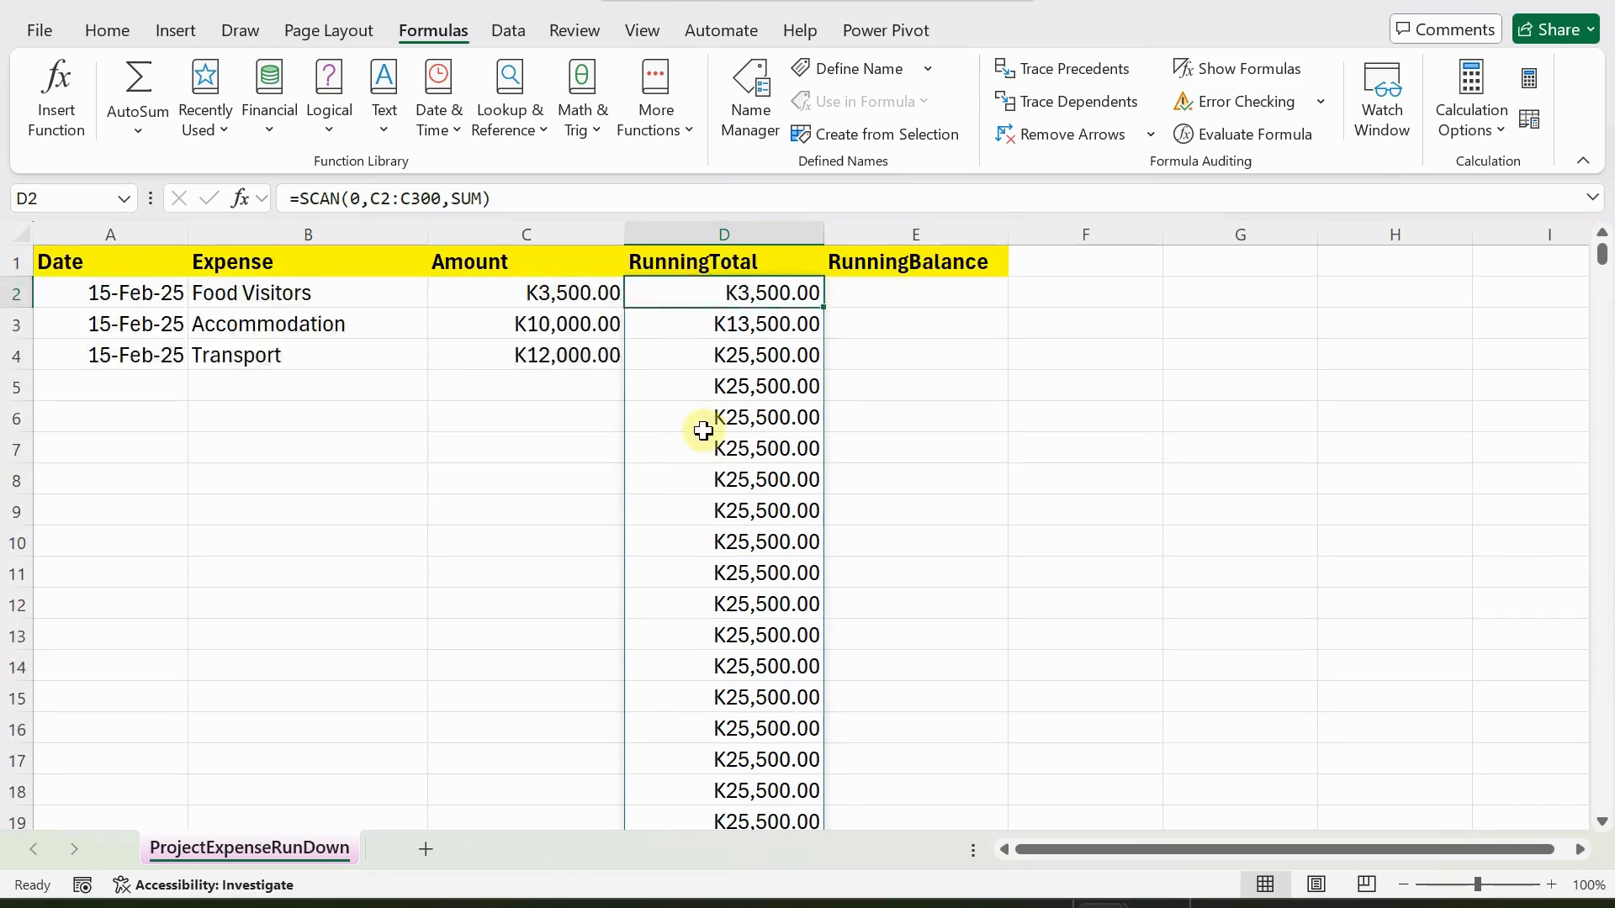
{"action": "left_click", "coordinate": [740, 357]}
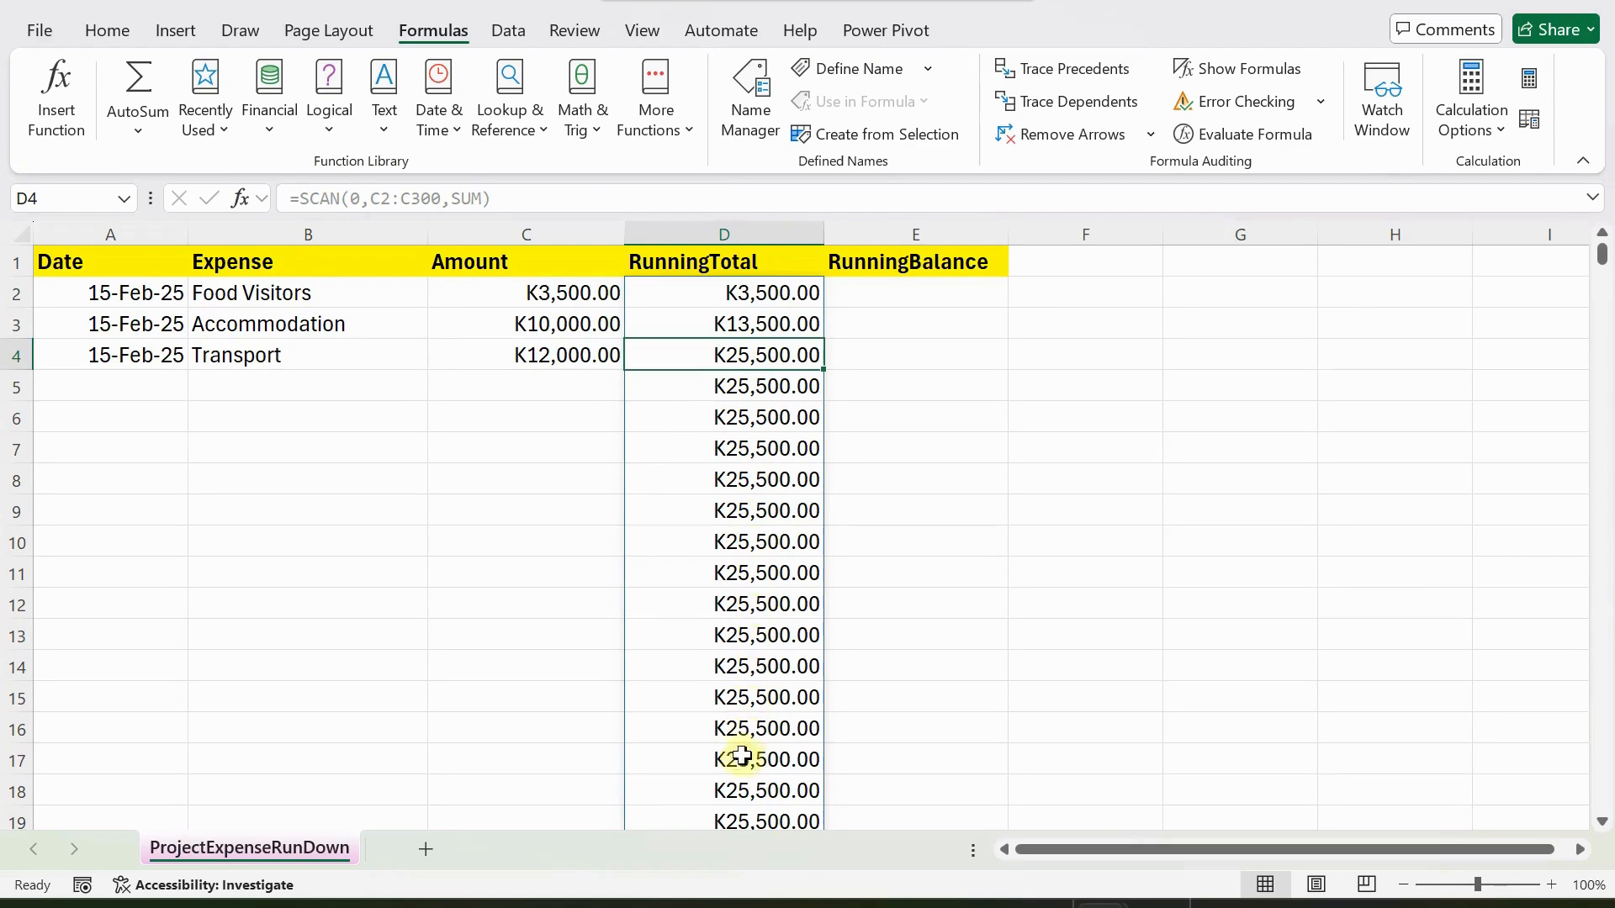
{"action": "scroll", "coordinate": [739, 757], "scroll_direction": "down", "scroll_amount": 11}
{"action": "scroll", "coordinate": [737, 652], "scroll_direction": "up", "scroll_amount": 11}
{"action": "left_click", "coordinate": [745, 392]}
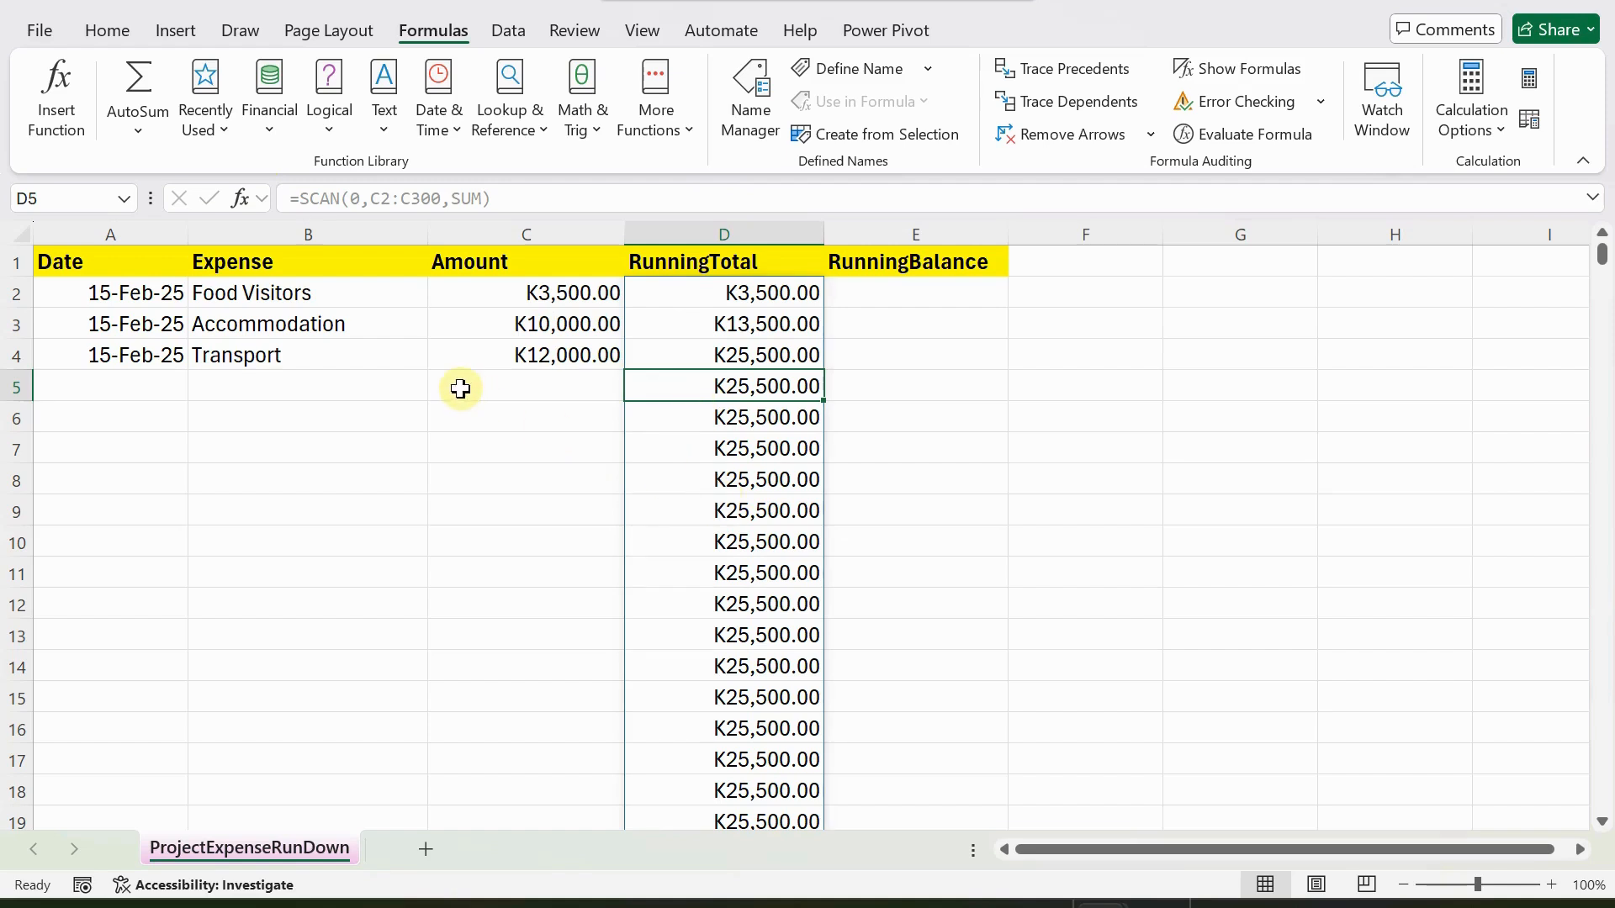
Delete the SCAN running total formula from cell D2.
{"action": "left_click", "coordinate": [670, 352]}
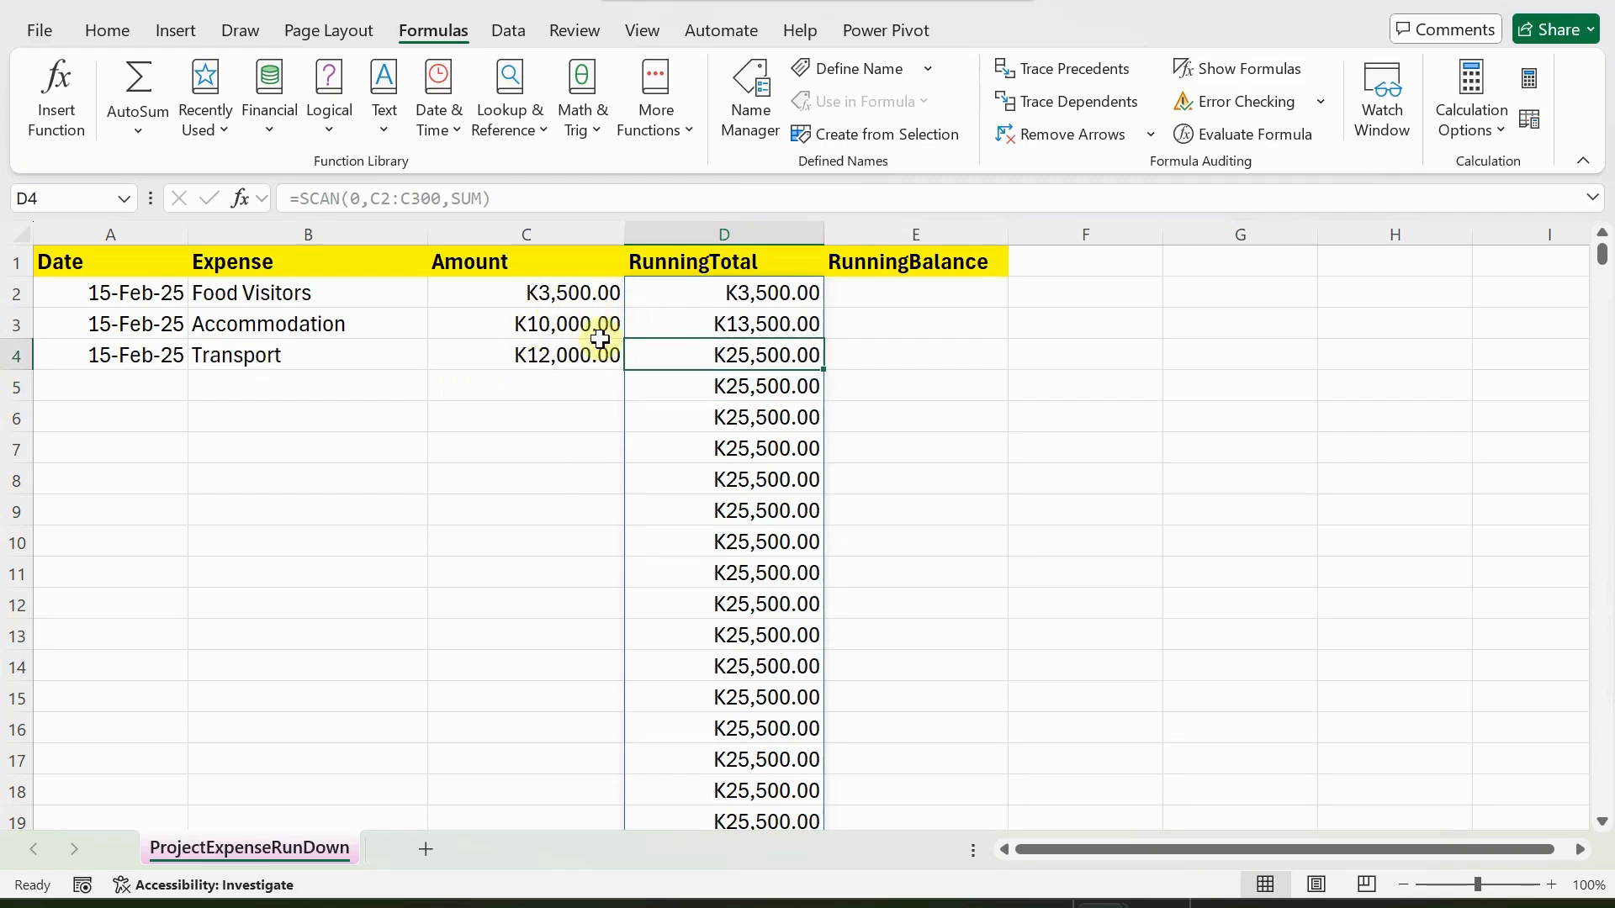
{"action": "left_click", "coordinate": [712, 292]}
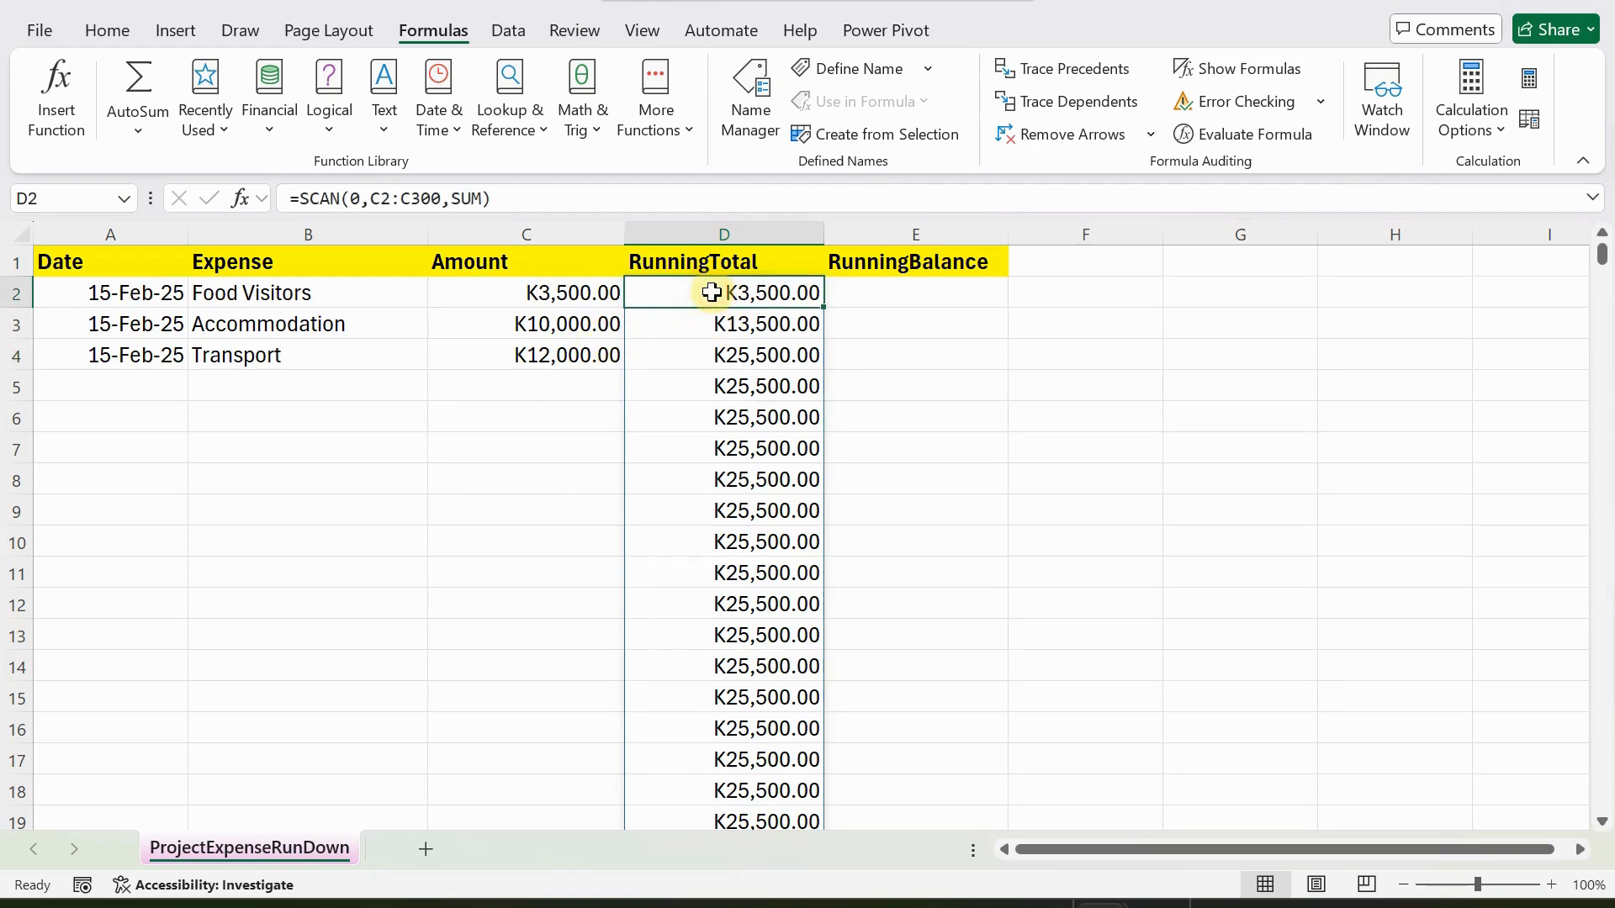
{"action": "key", "text": "Delete"}
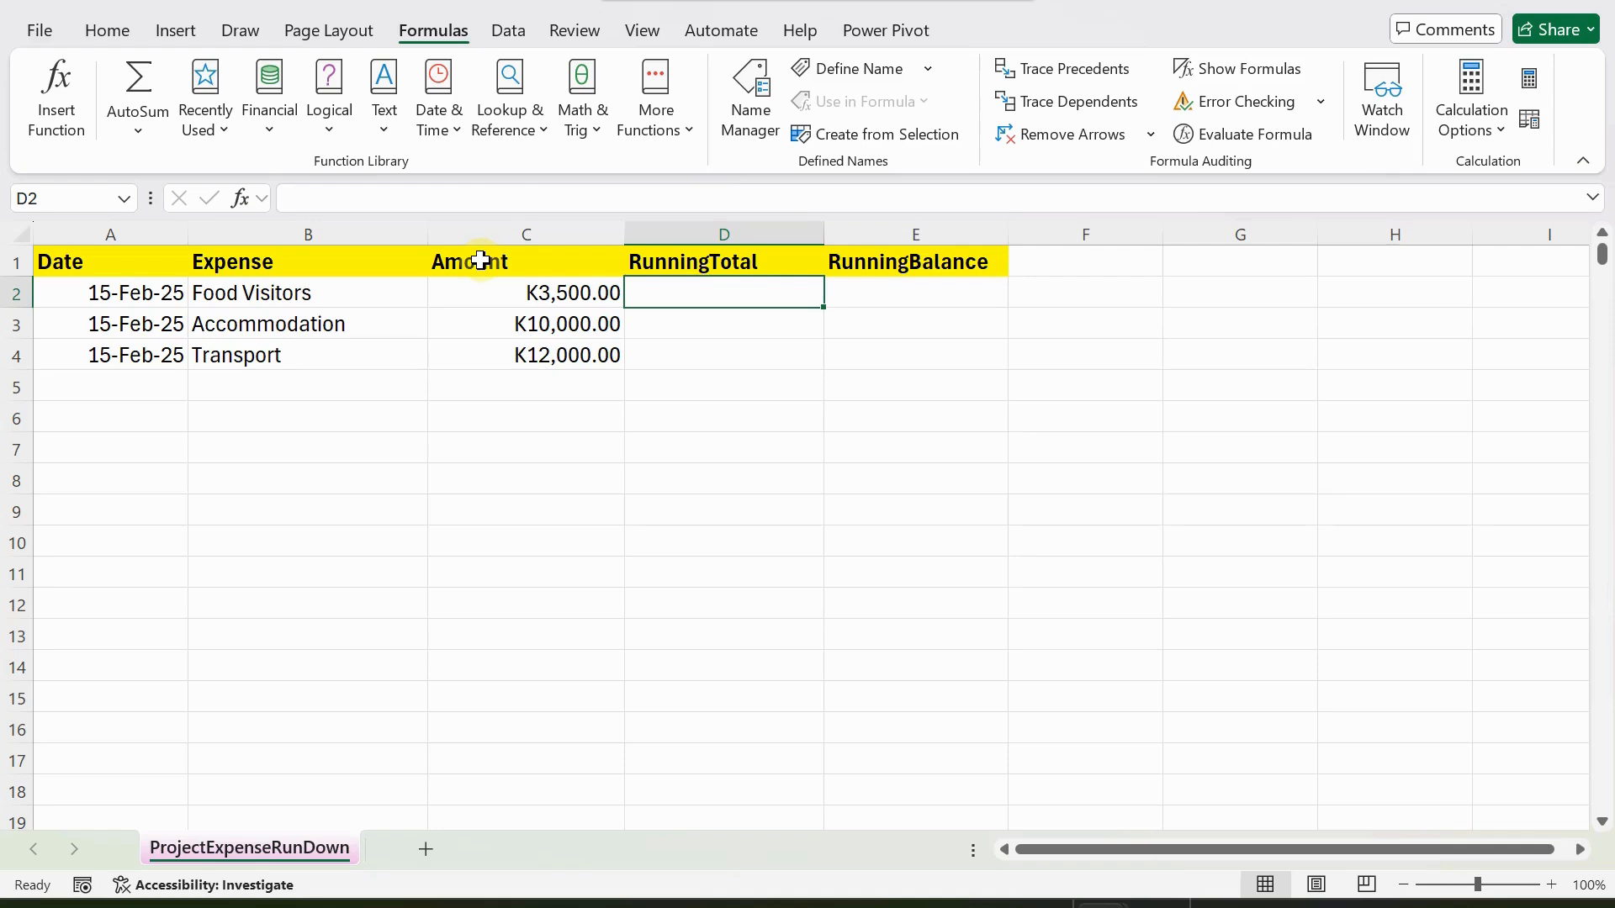
Convert the Amount column range C1:C4 into a table with headers.
{"action": "left_click_drag", "start_coordinate": [480, 260], "coordinate": [535, 346]}
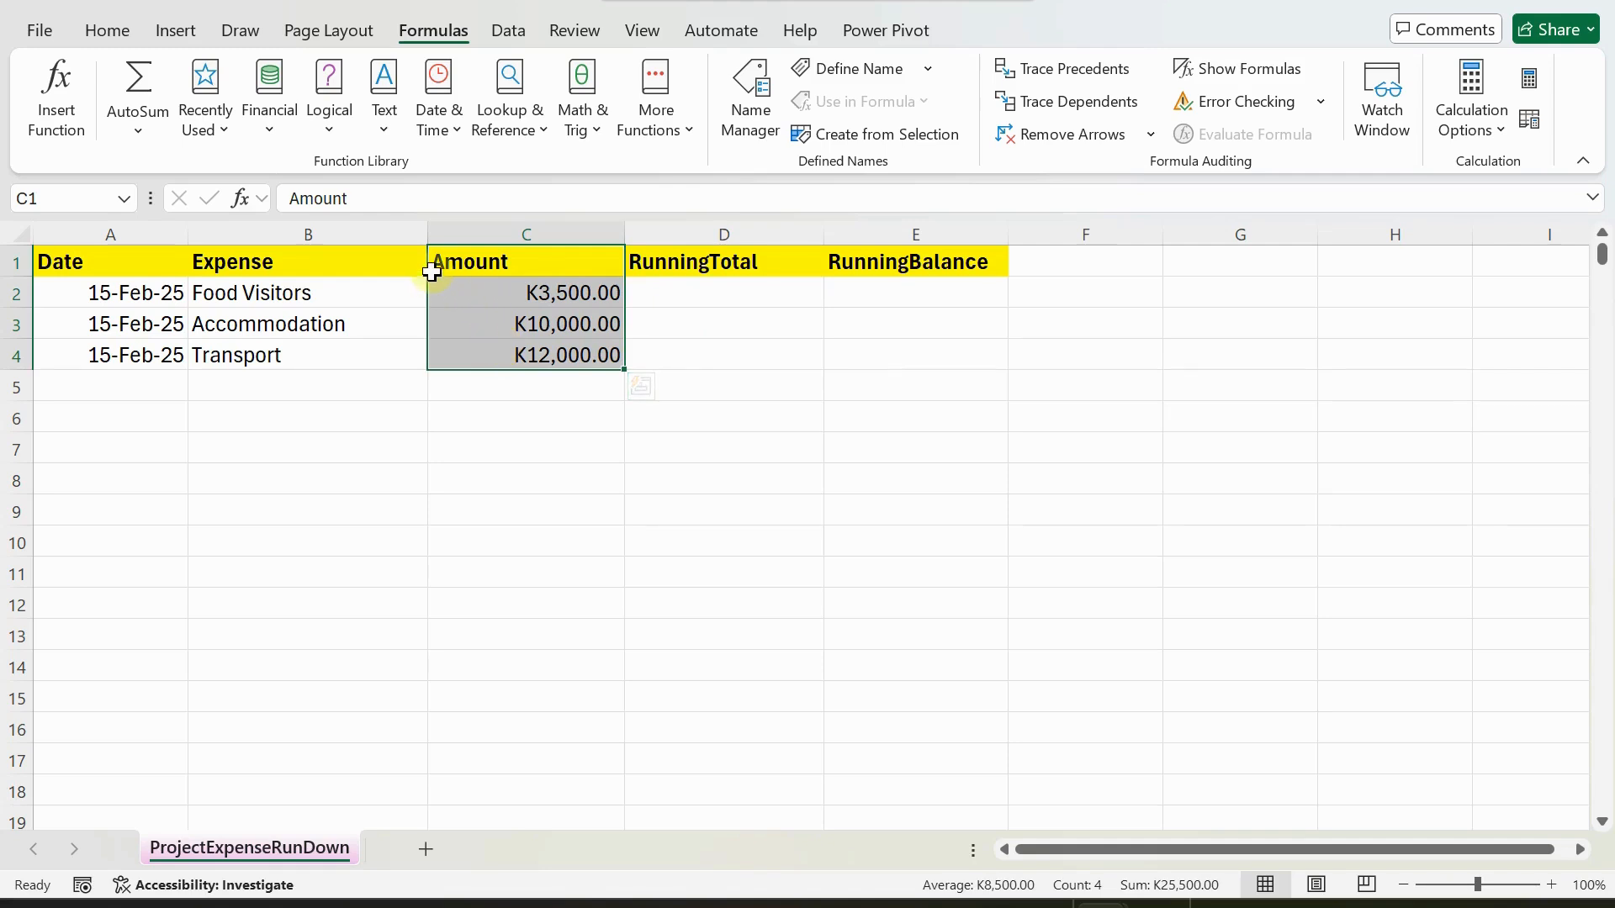
{"action": "left_click", "coordinate": [173, 33]}
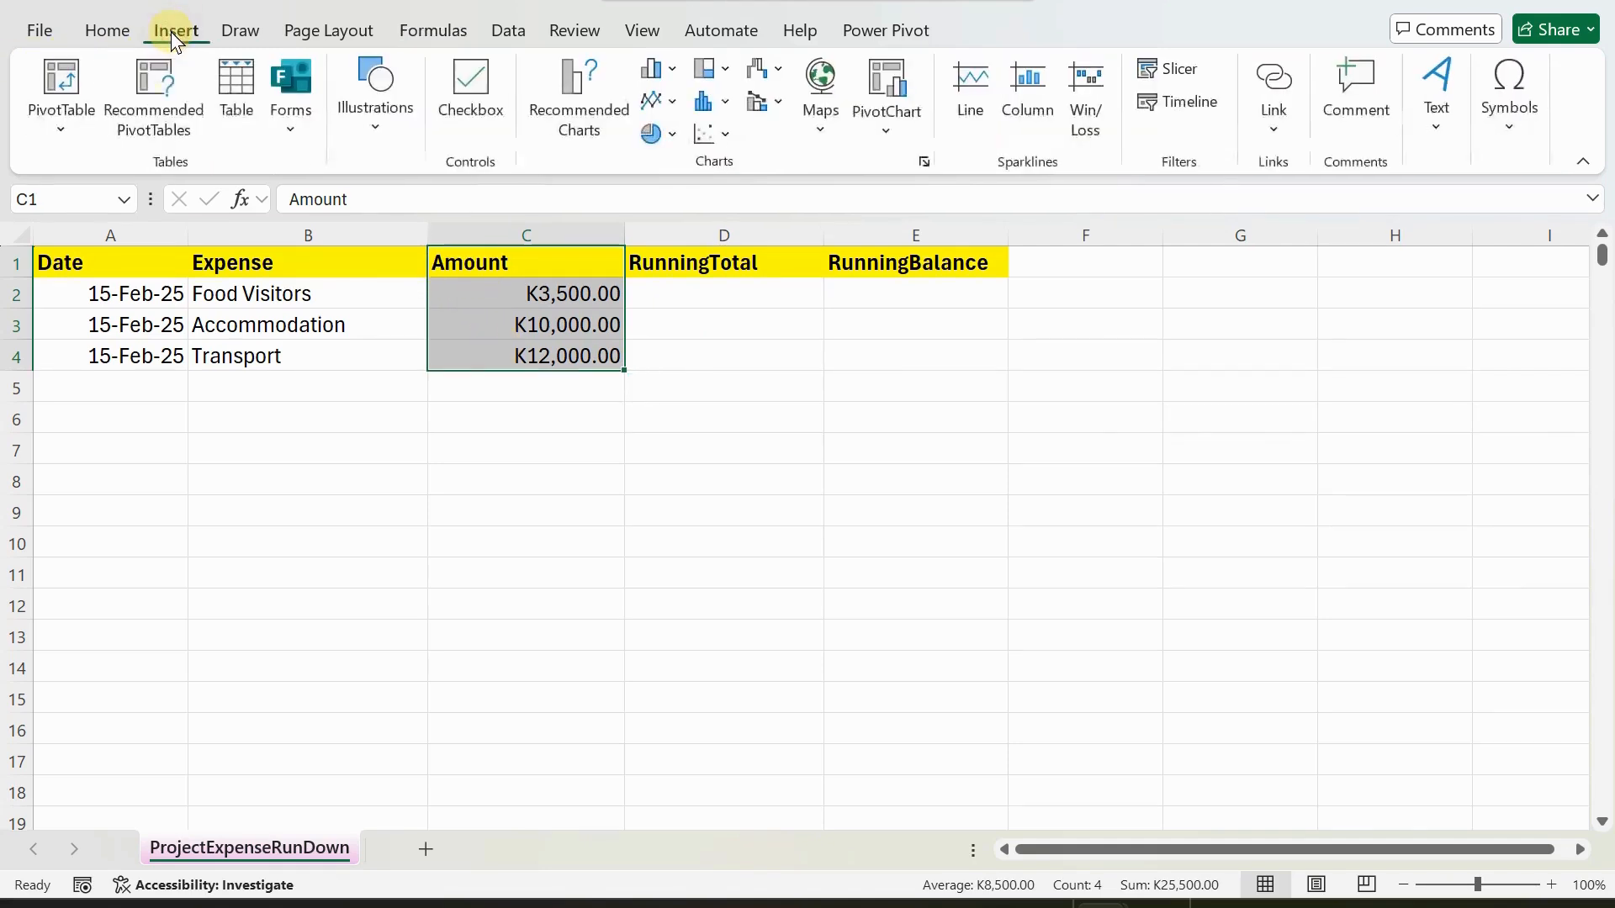
{"action": "left_click", "coordinate": [238, 88]}
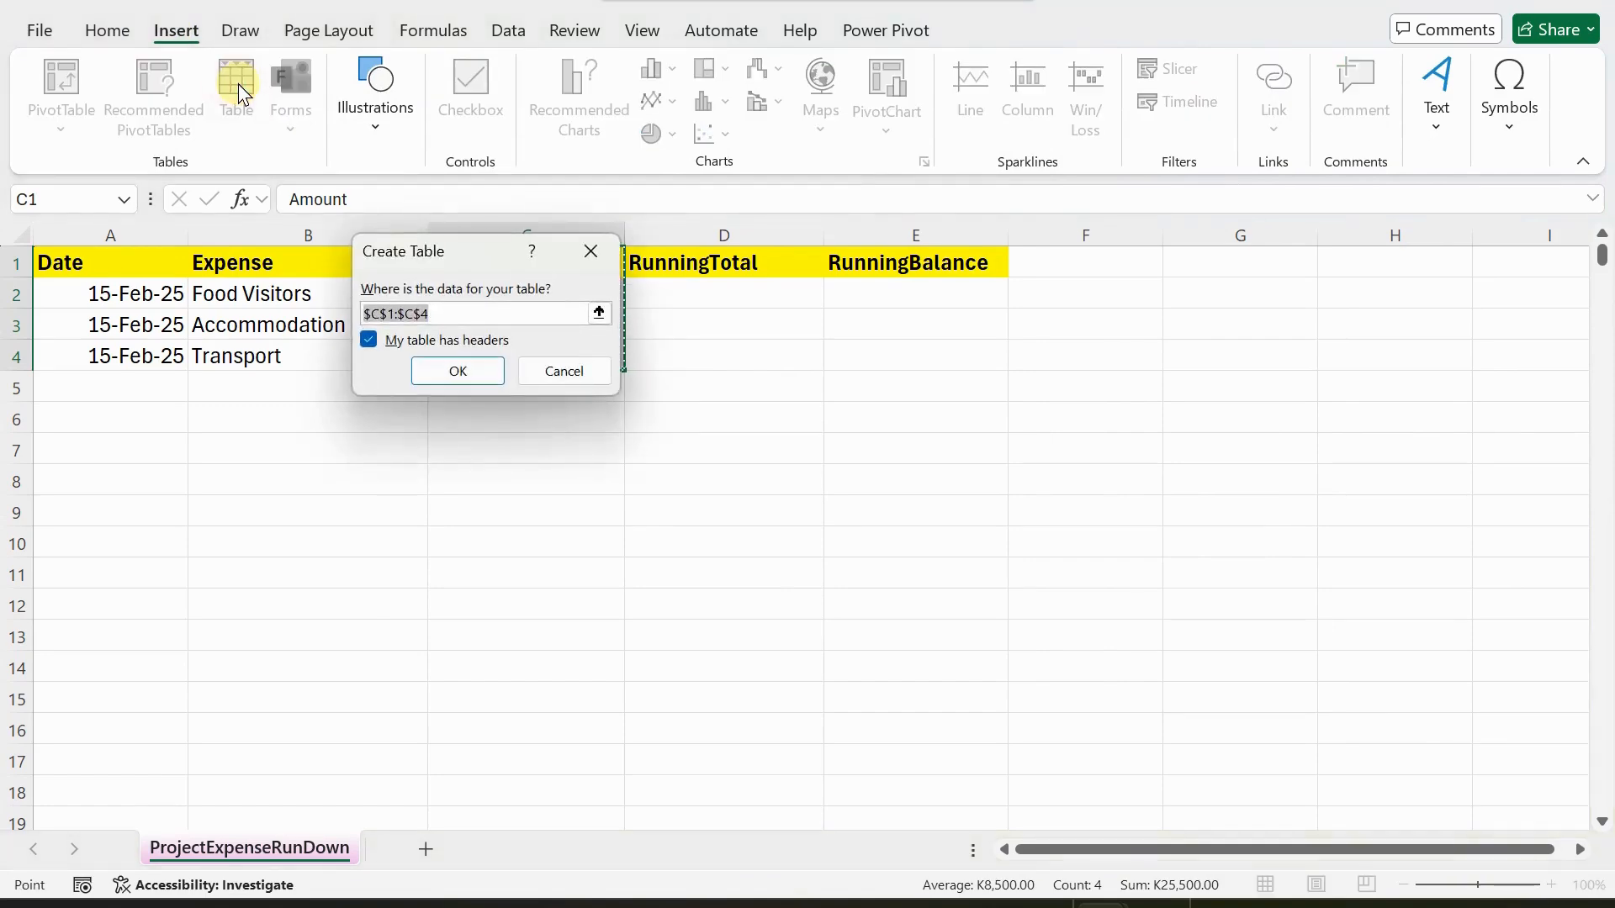
{"action": "left_click", "coordinate": [432, 373]}
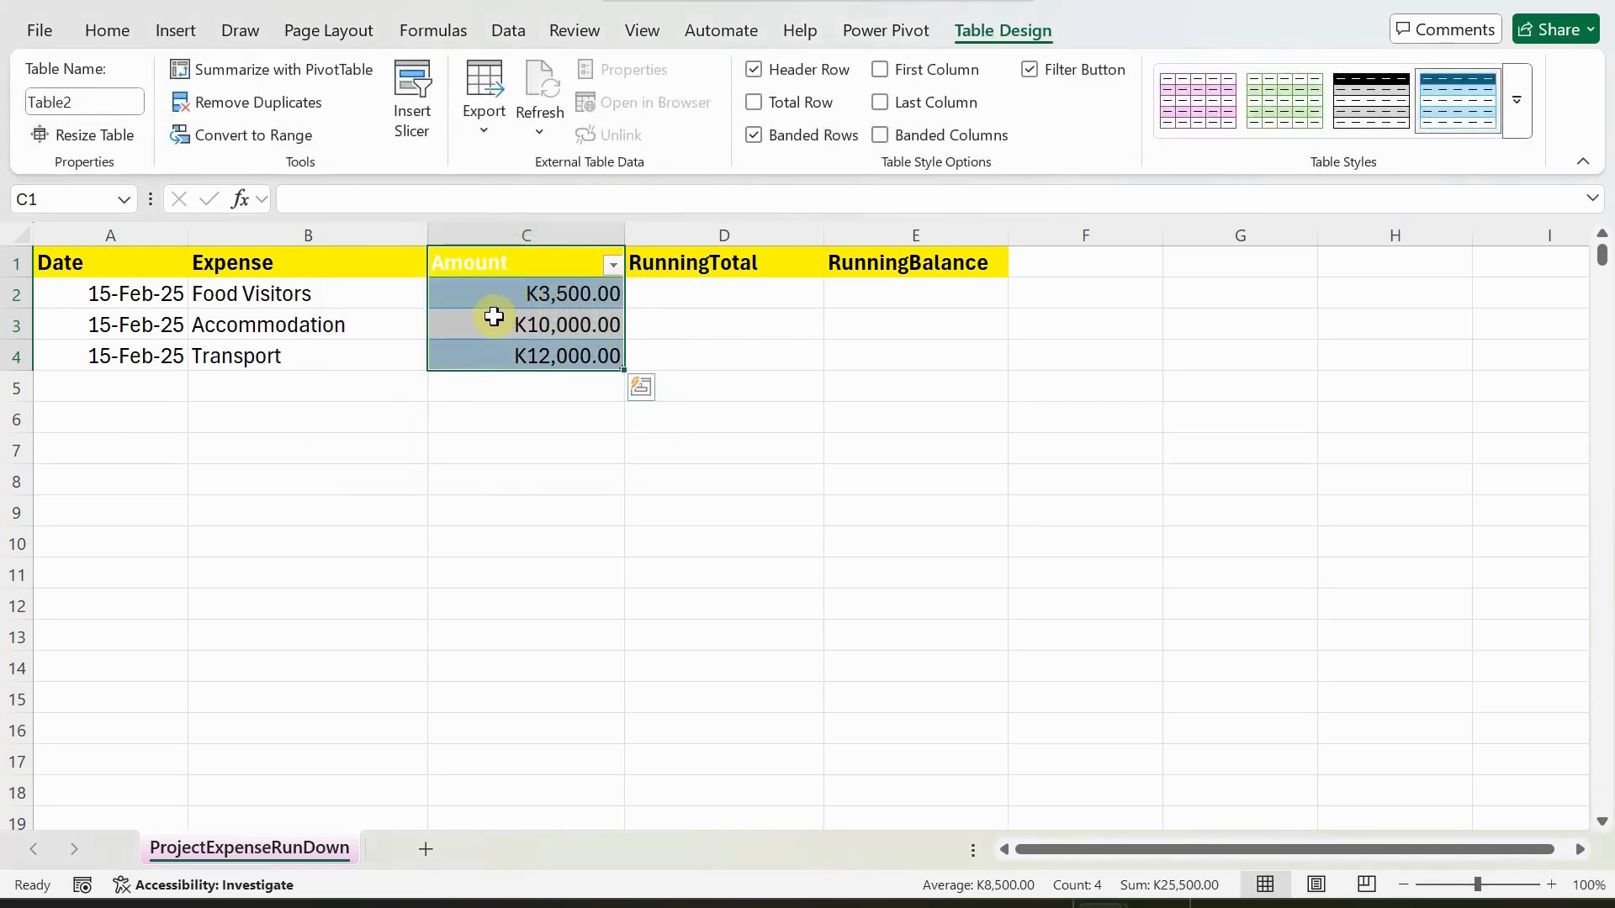
Rename the Amount column's table as tblAmount.
{"action": "left_click", "coordinate": [108, 100]}
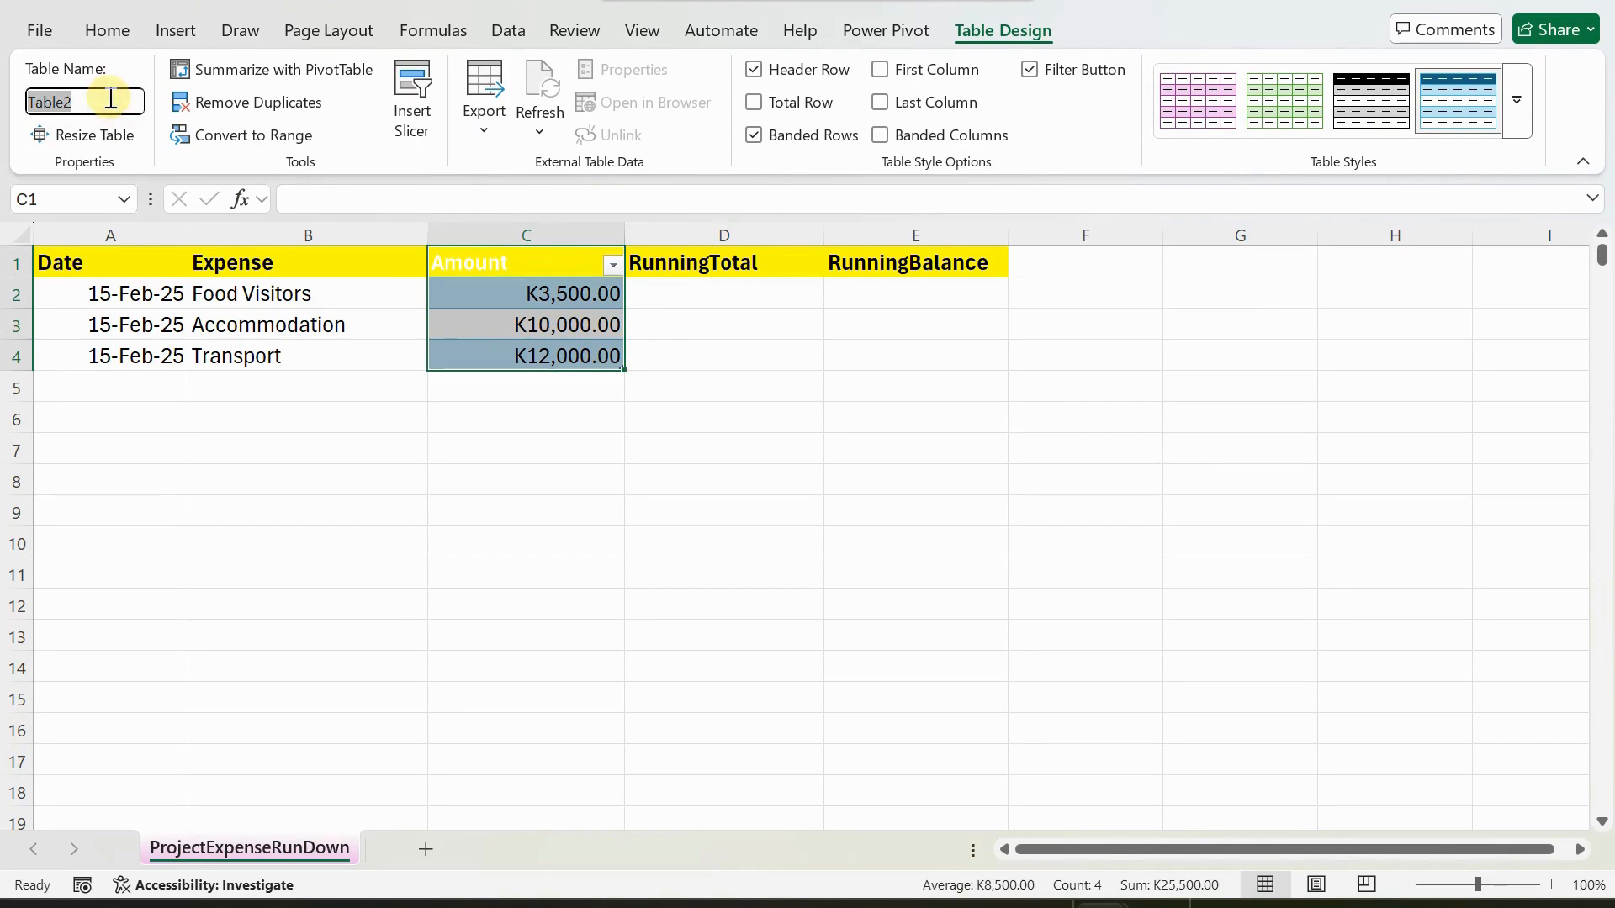
{"action": "key", "text": "BackSpace"}
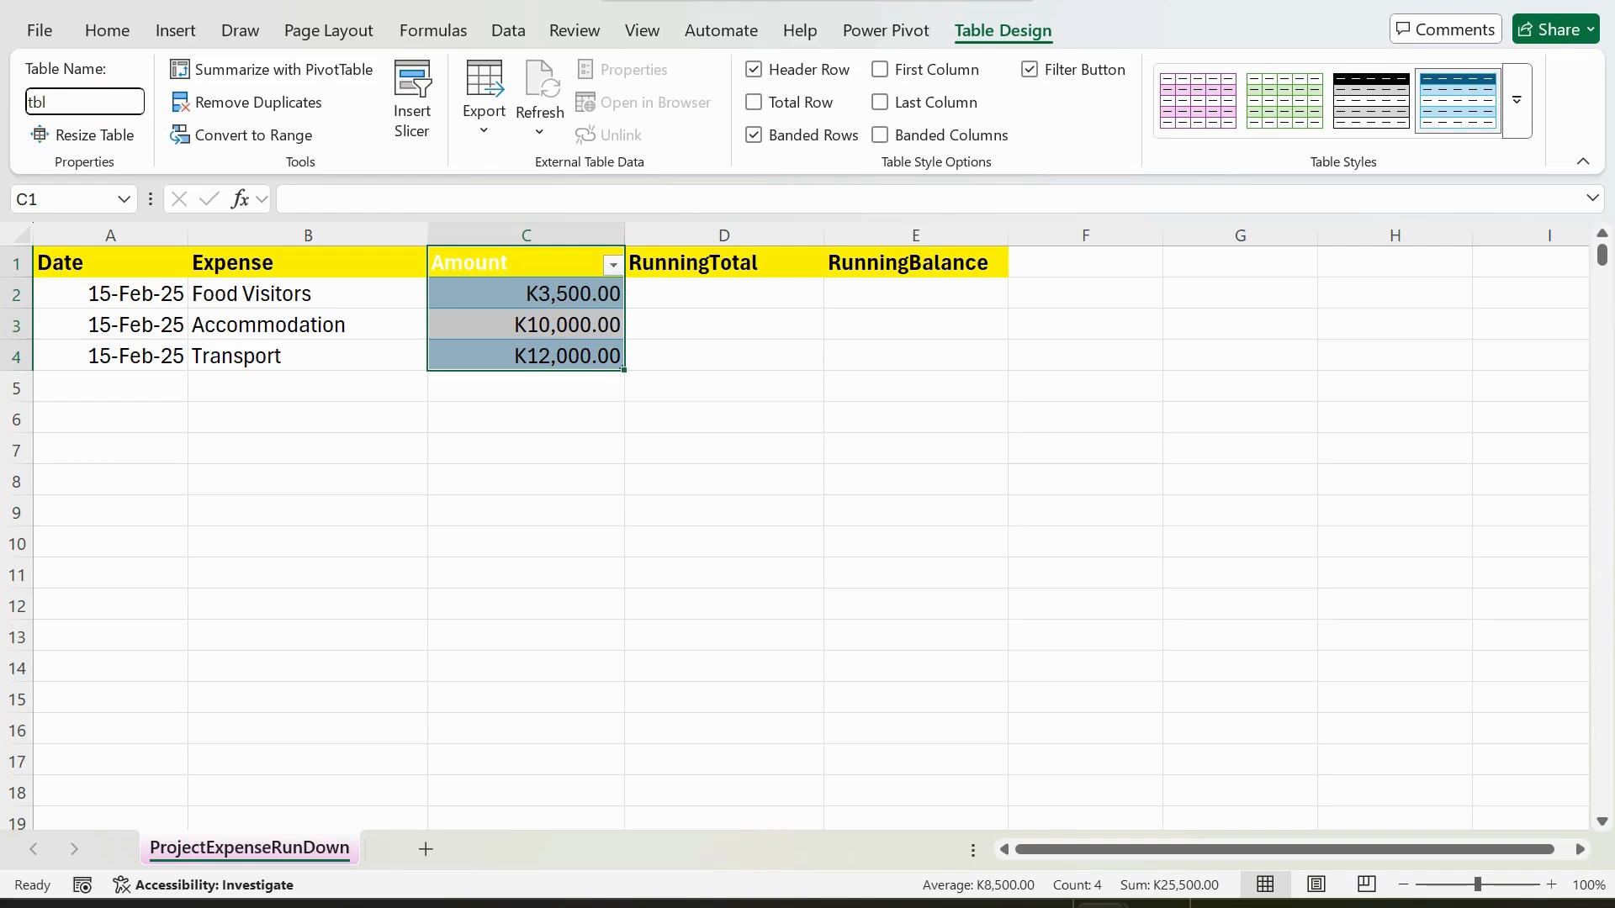
{"action": "left_click", "coordinate": [110, 99]}
{"action": "type", "text": "Amount"}
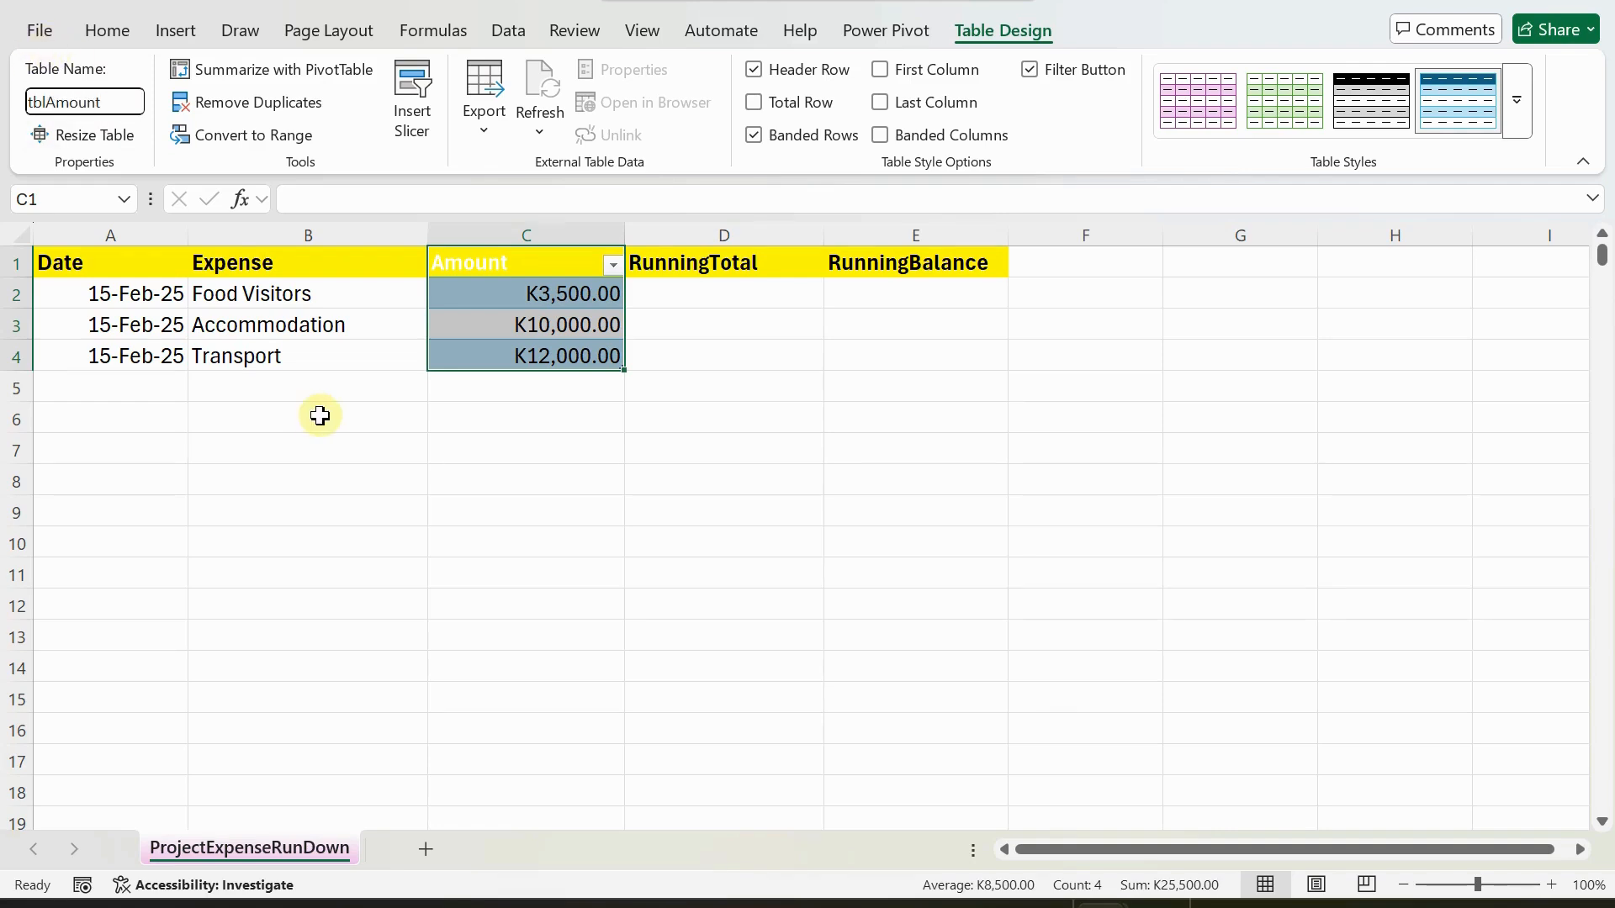
{"action": "key", "text": "Return"}
{"action": "left_click", "coordinate": [509, 293]}
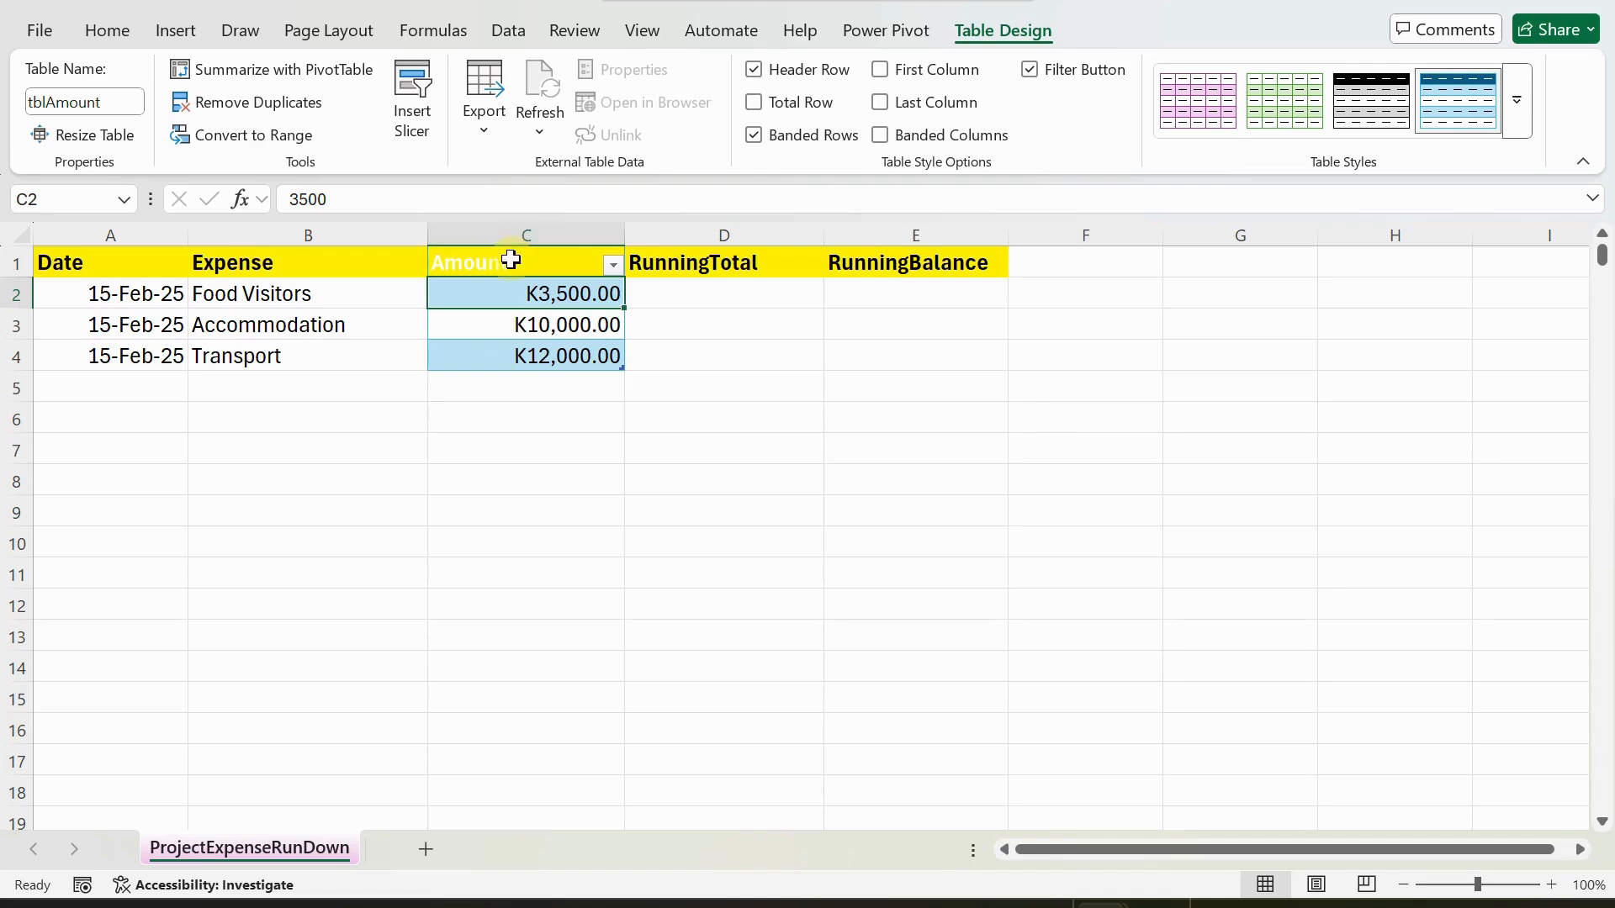
Create a named range from the selection C1:C4, taking the name from the top row.
{"action": "left_click_drag", "start_coordinate": [512, 262], "coordinate": [523, 353]}
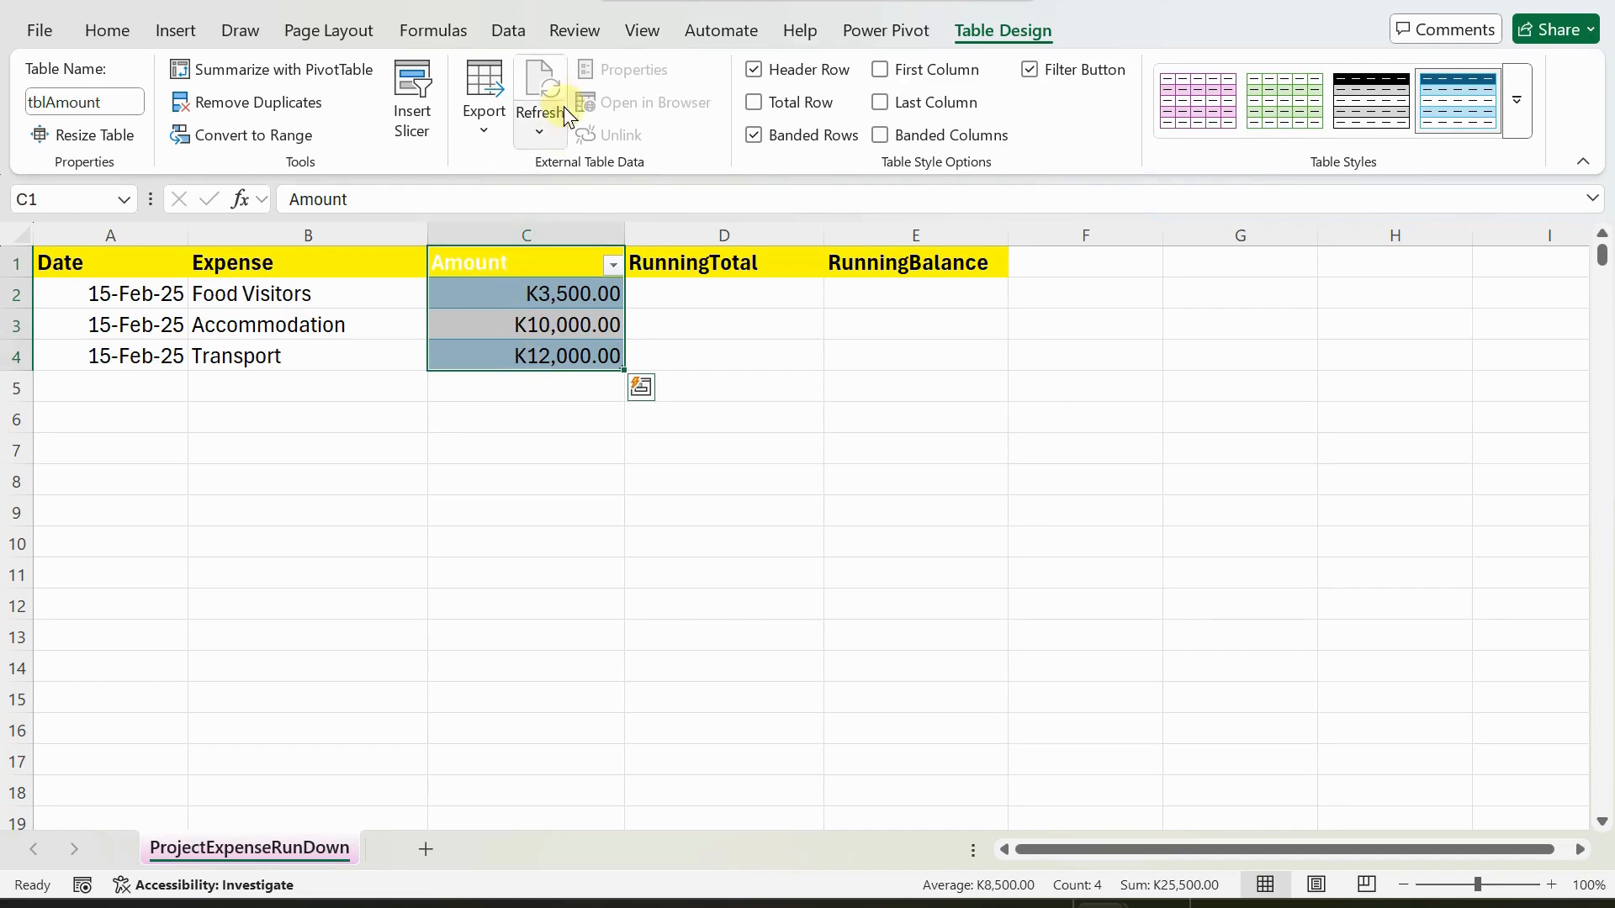
{"action": "left_click", "coordinate": [448, 28]}
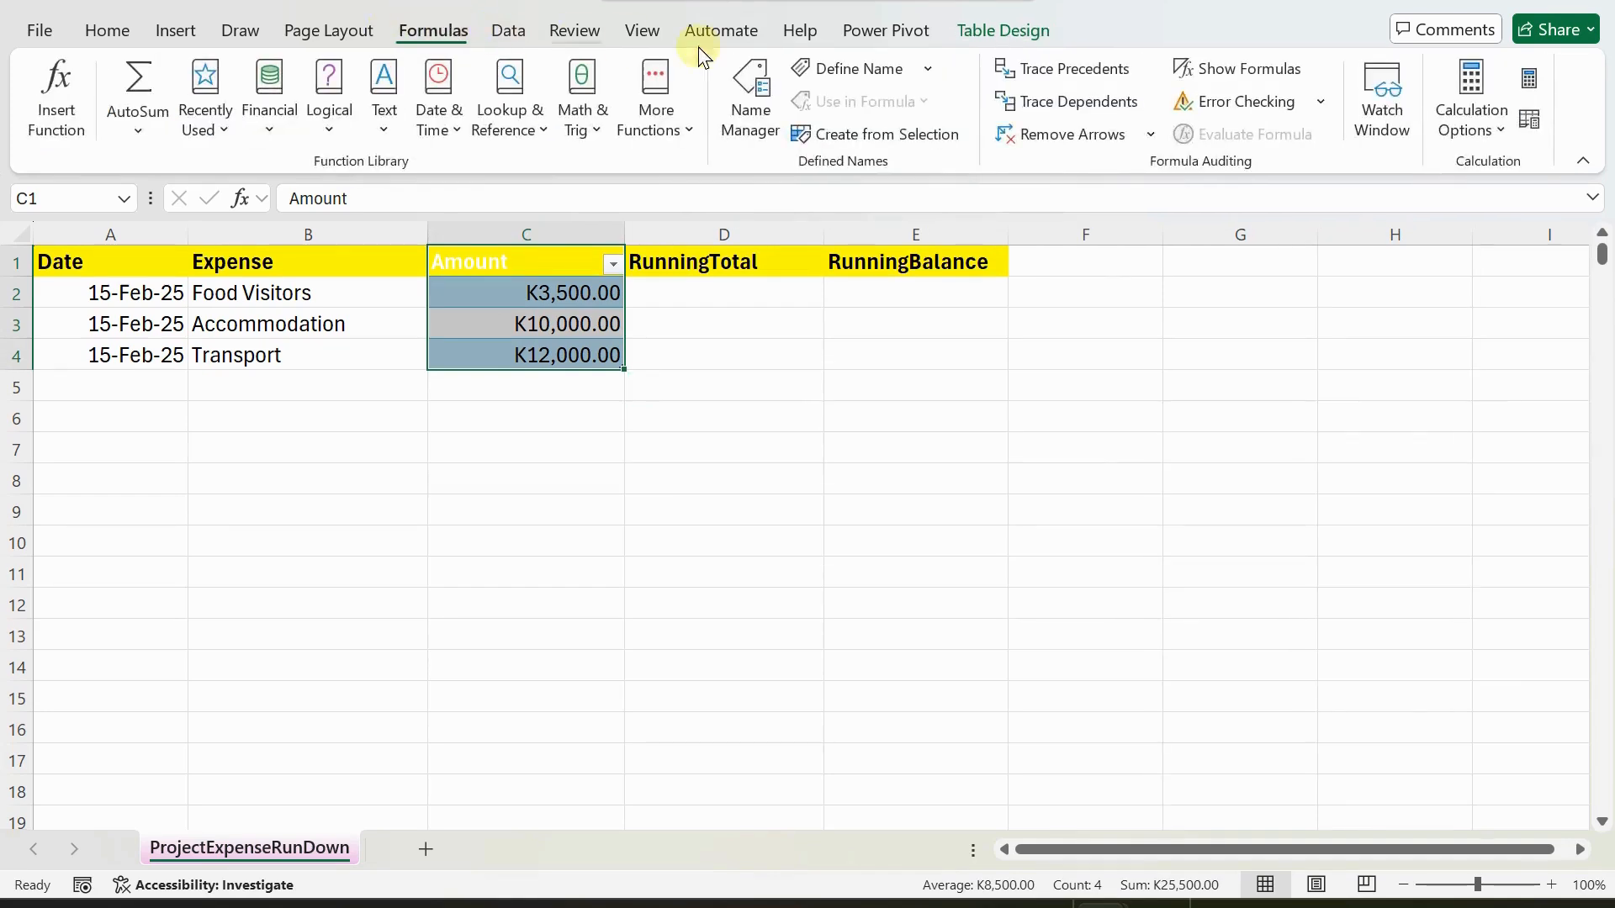
{"action": "left_click", "coordinate": [855, 142]}
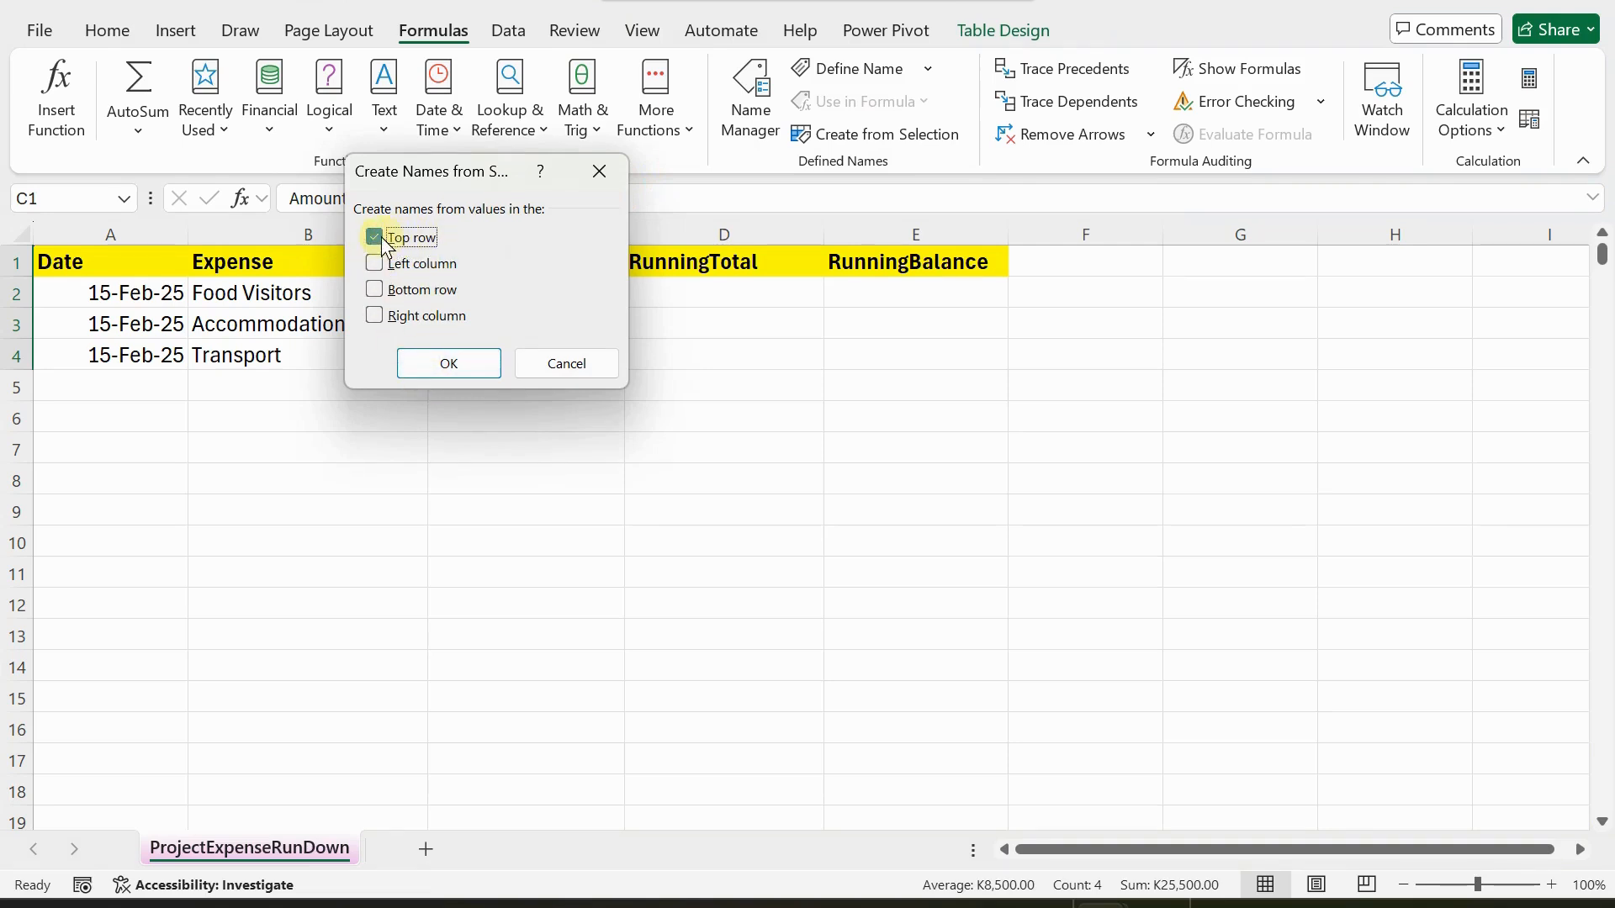
{"action": "left_click", "coordinate": [439, 367]}
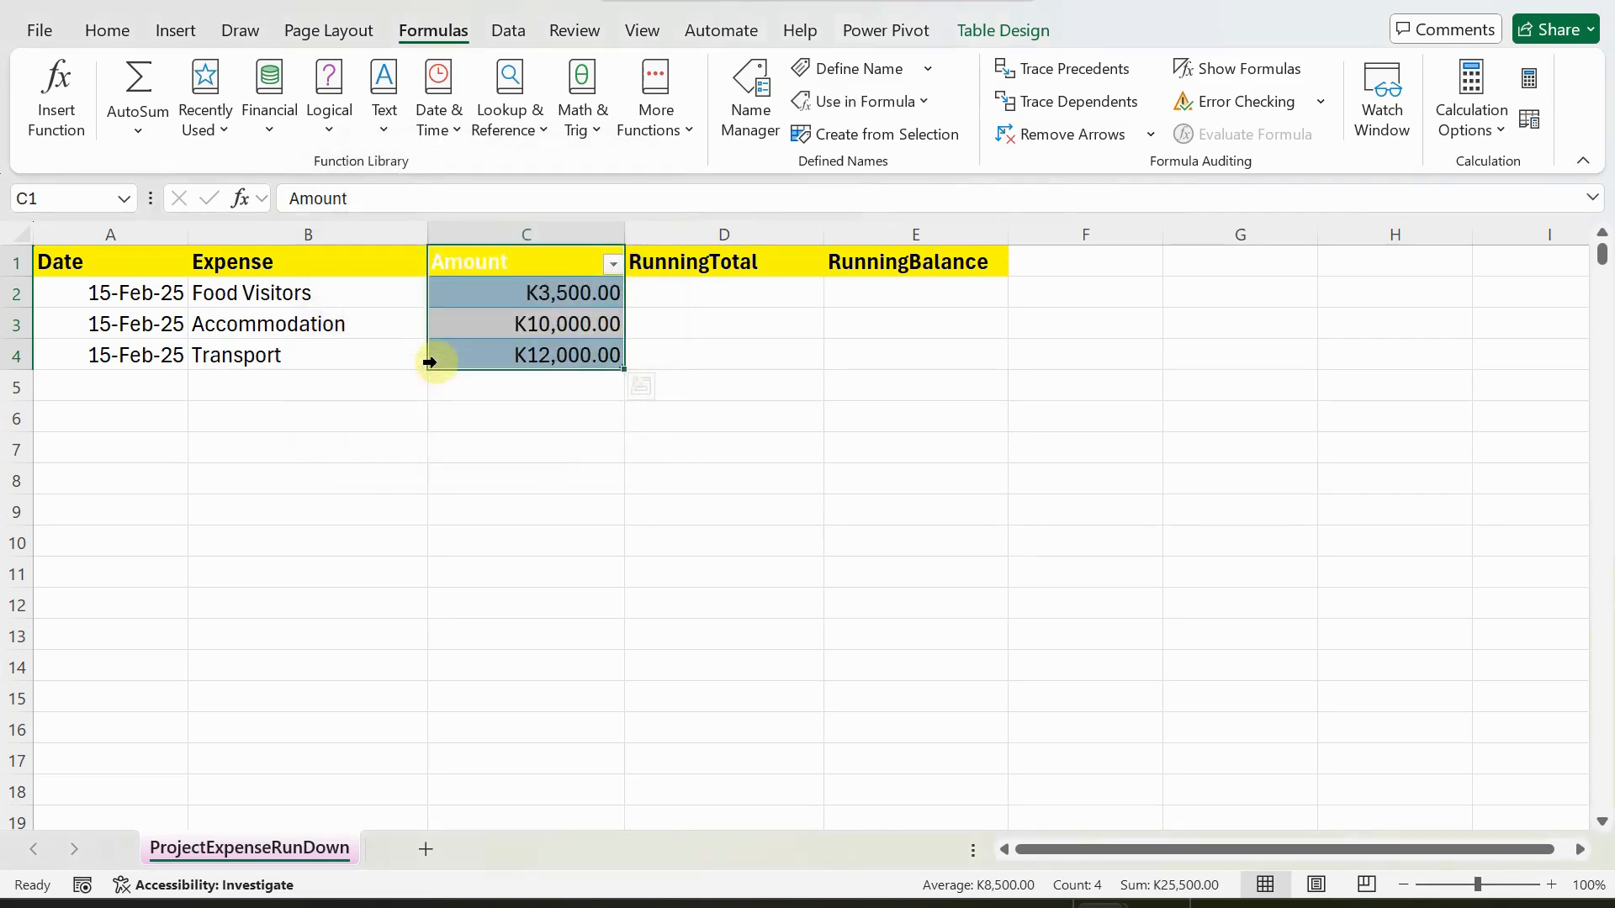
Check the workbook's defined names and go to tblAmount to see which cells it covers.
{"action": "left_click", "coordinate": [360, 448]}
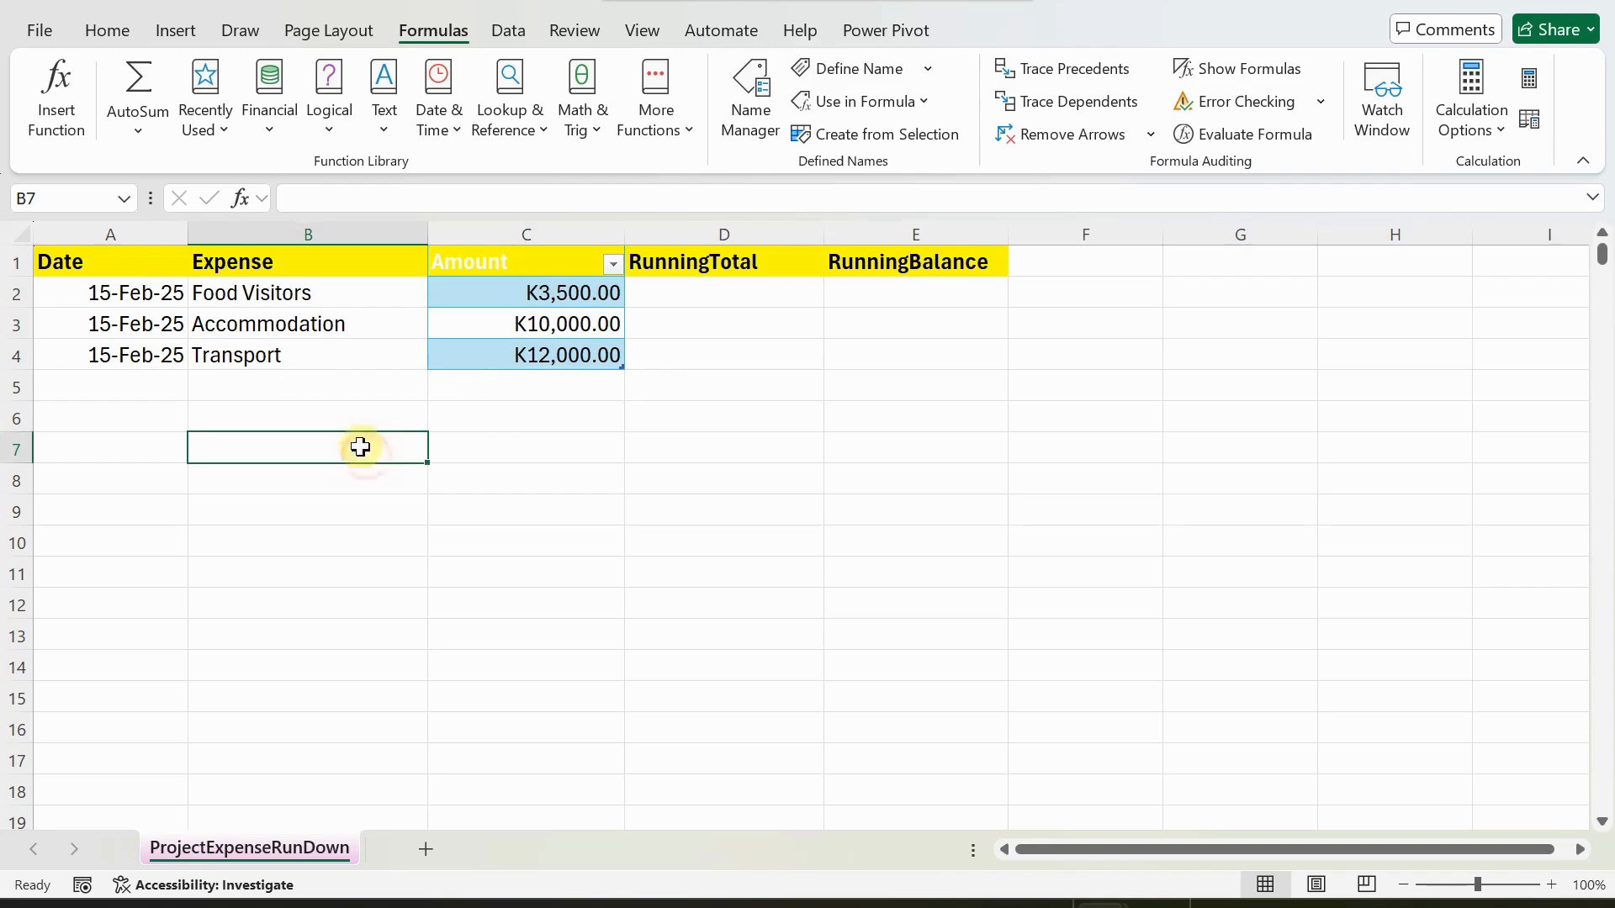
{"action": "left_click", "coordinate": [123, 199]}
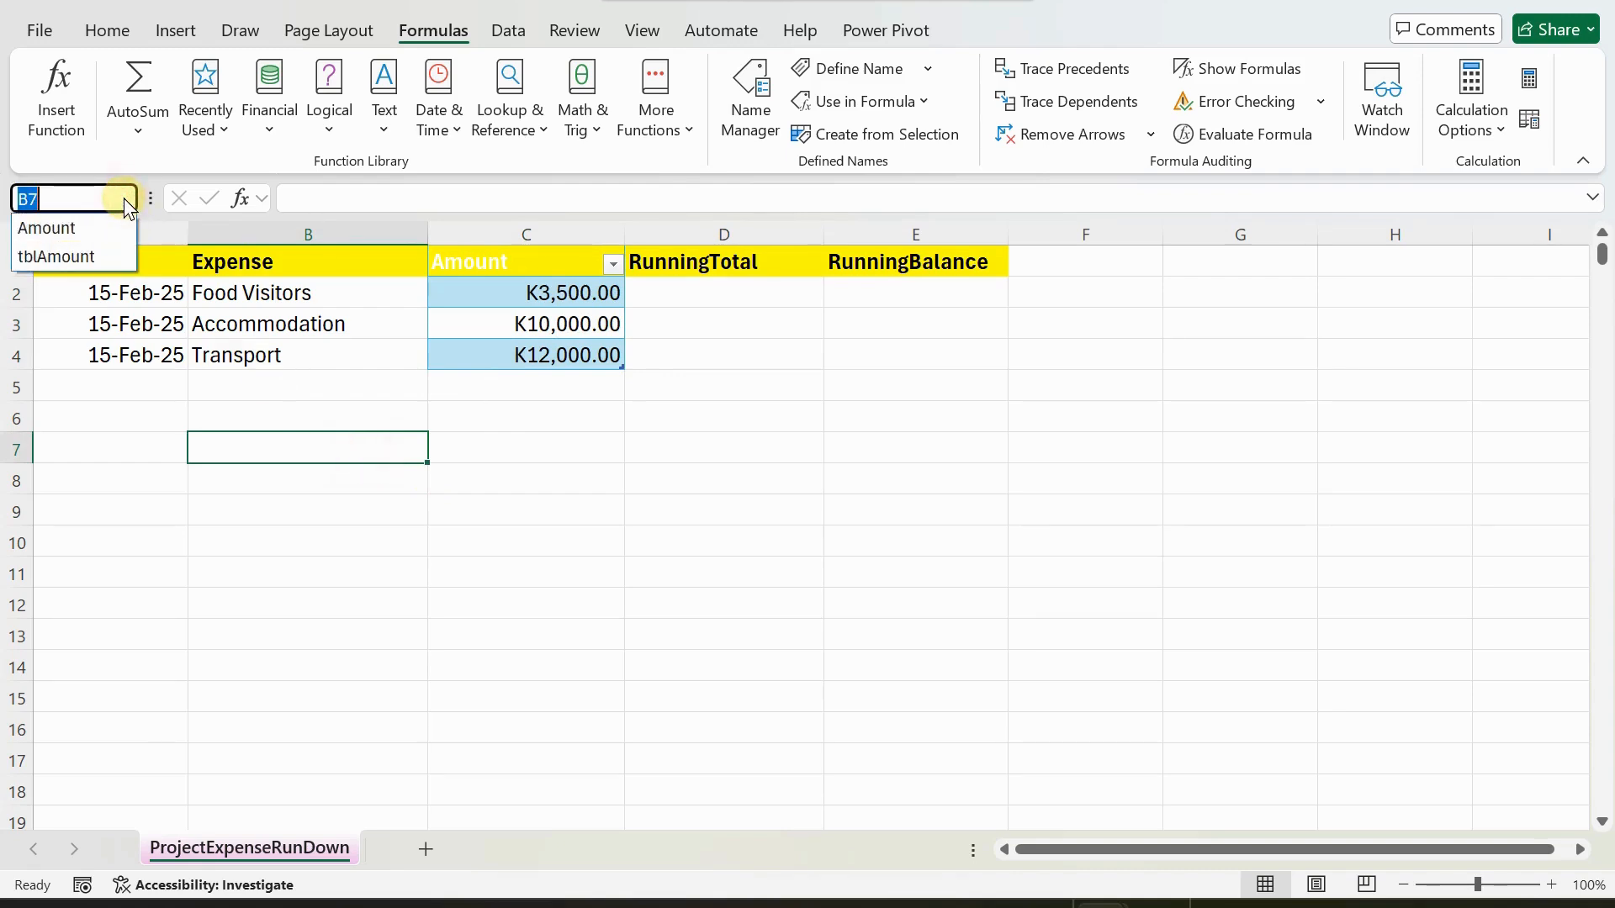
{"action": "left_click", "coordinate": [76, 257]}
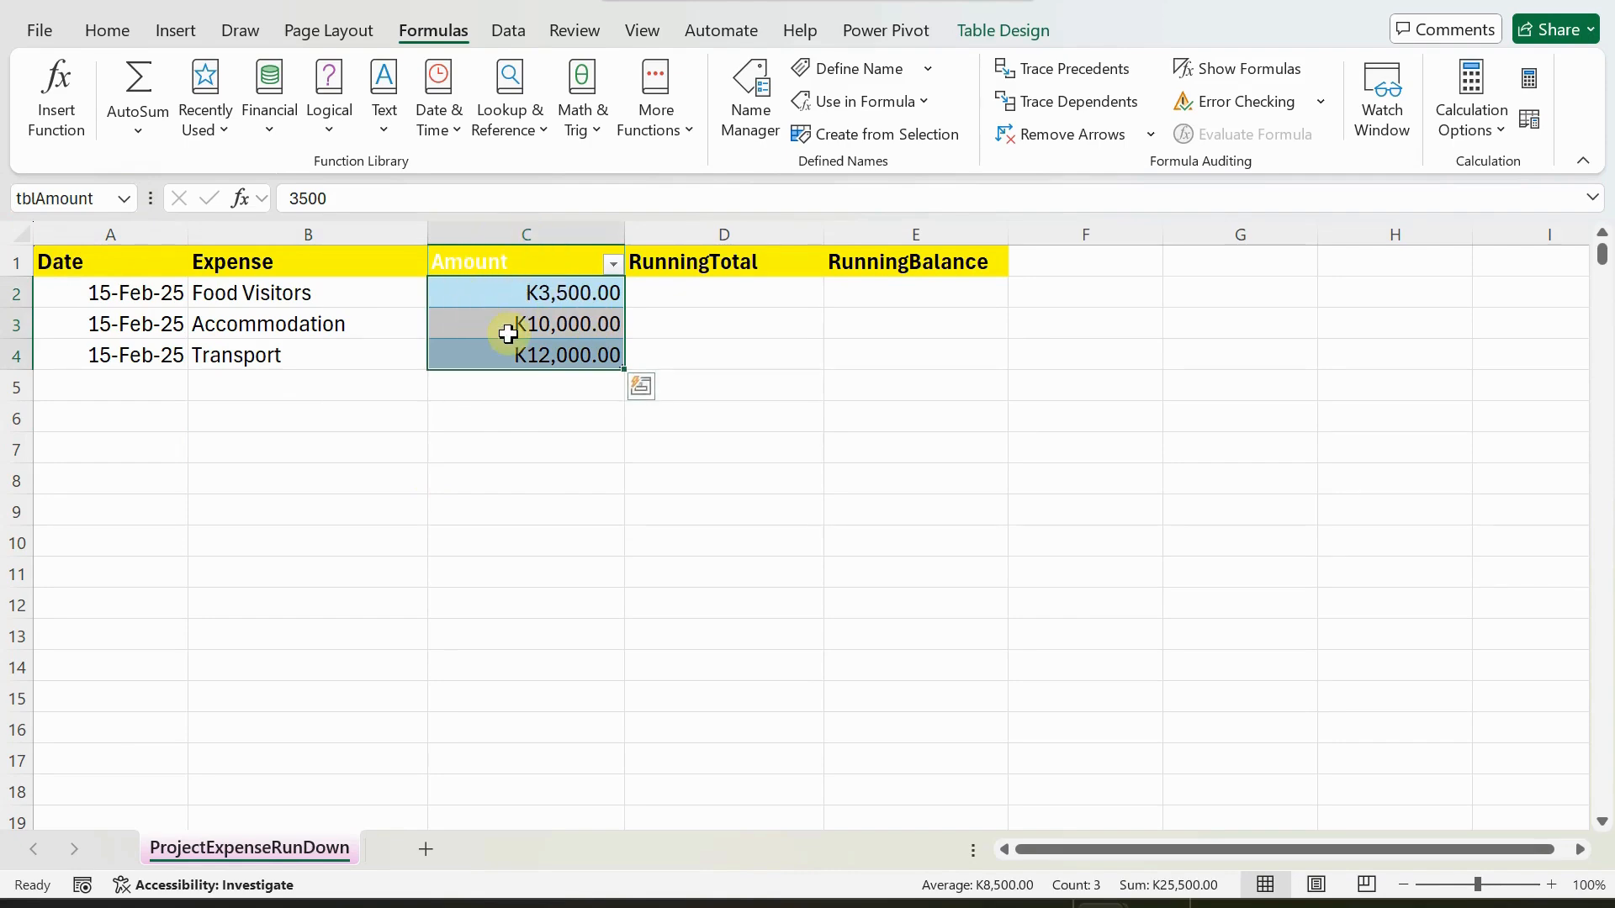
Go to the Amount named range to see which cells it covers, and select the Amount header cell.
{"action": "left_click", "coordinate": [126, 199]}
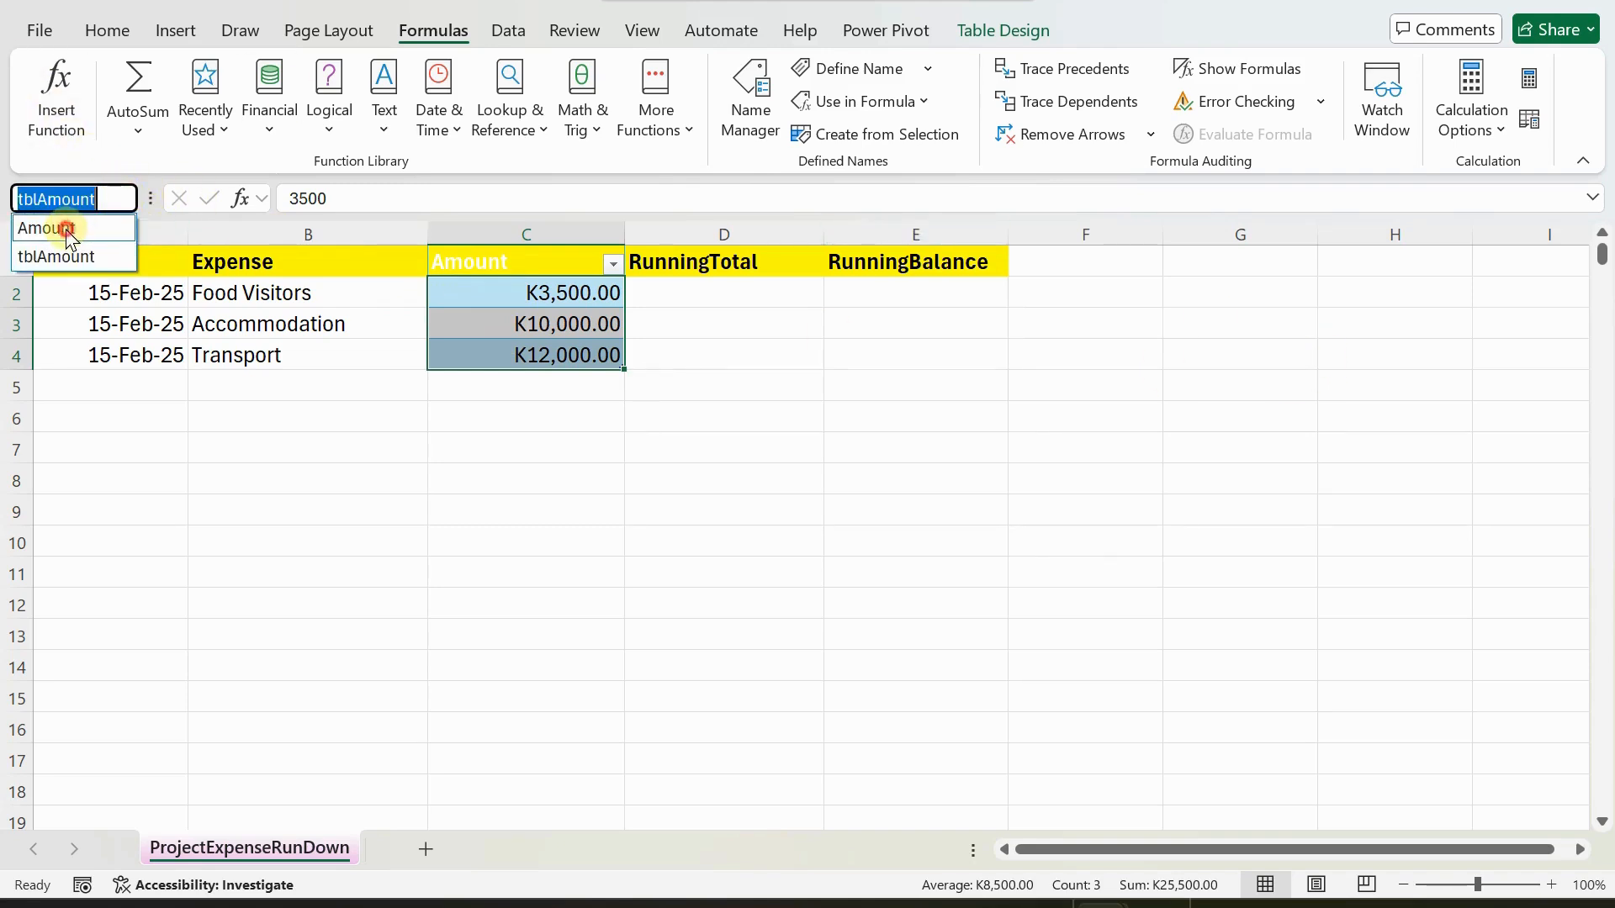
{"action": "left_click", "coordinate": [67, 229]}
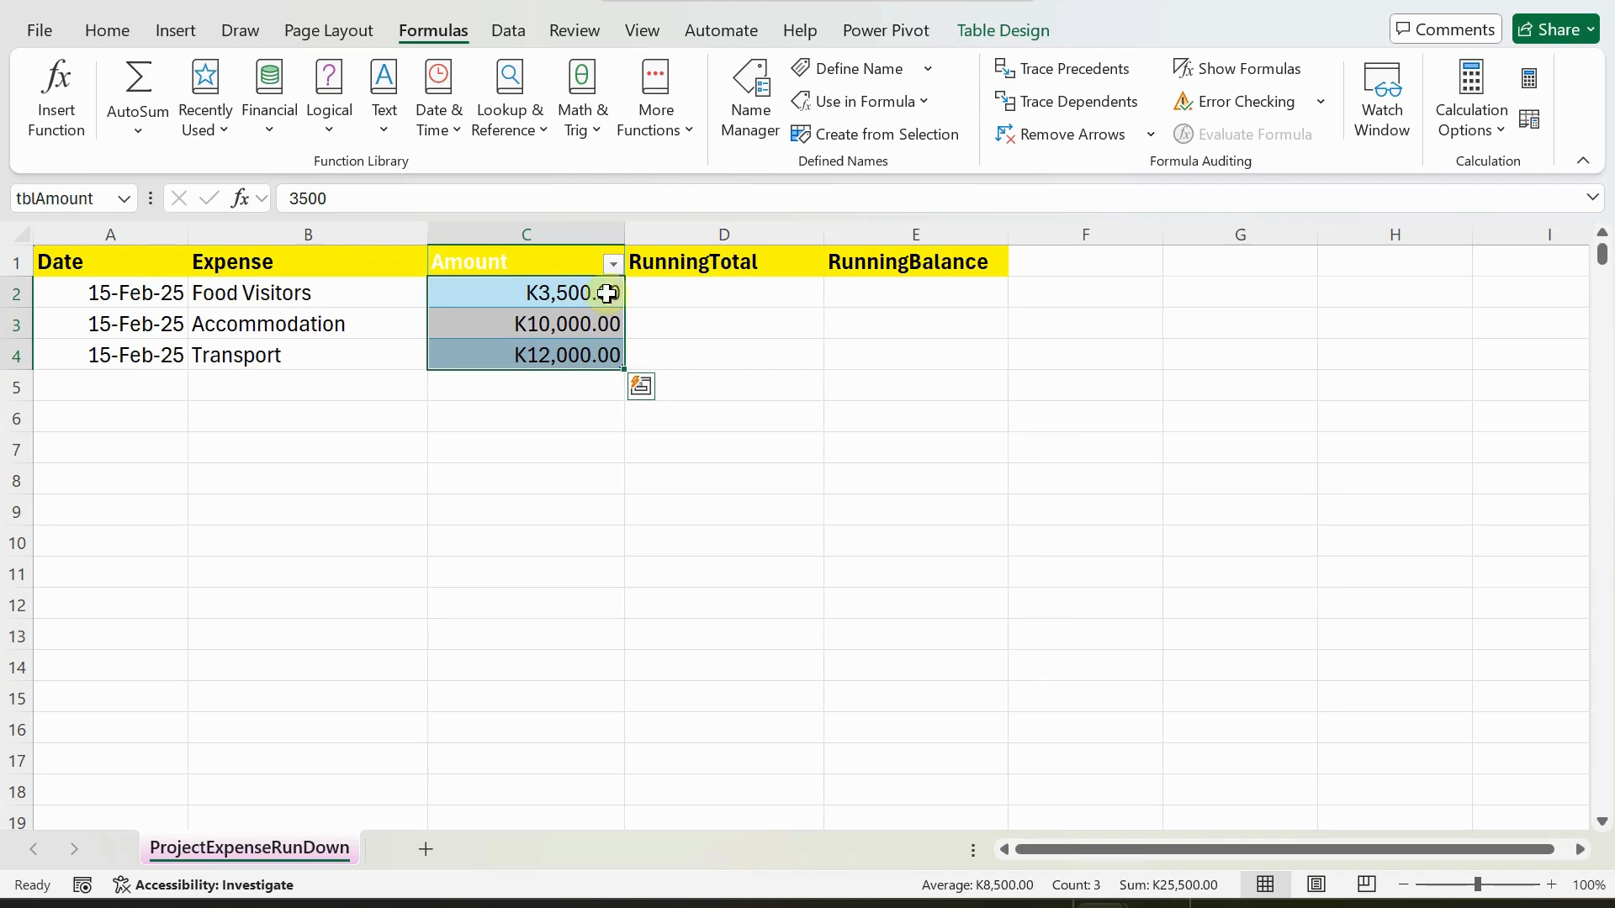
{"action": "left_click", "coordinate": [515, 257]}
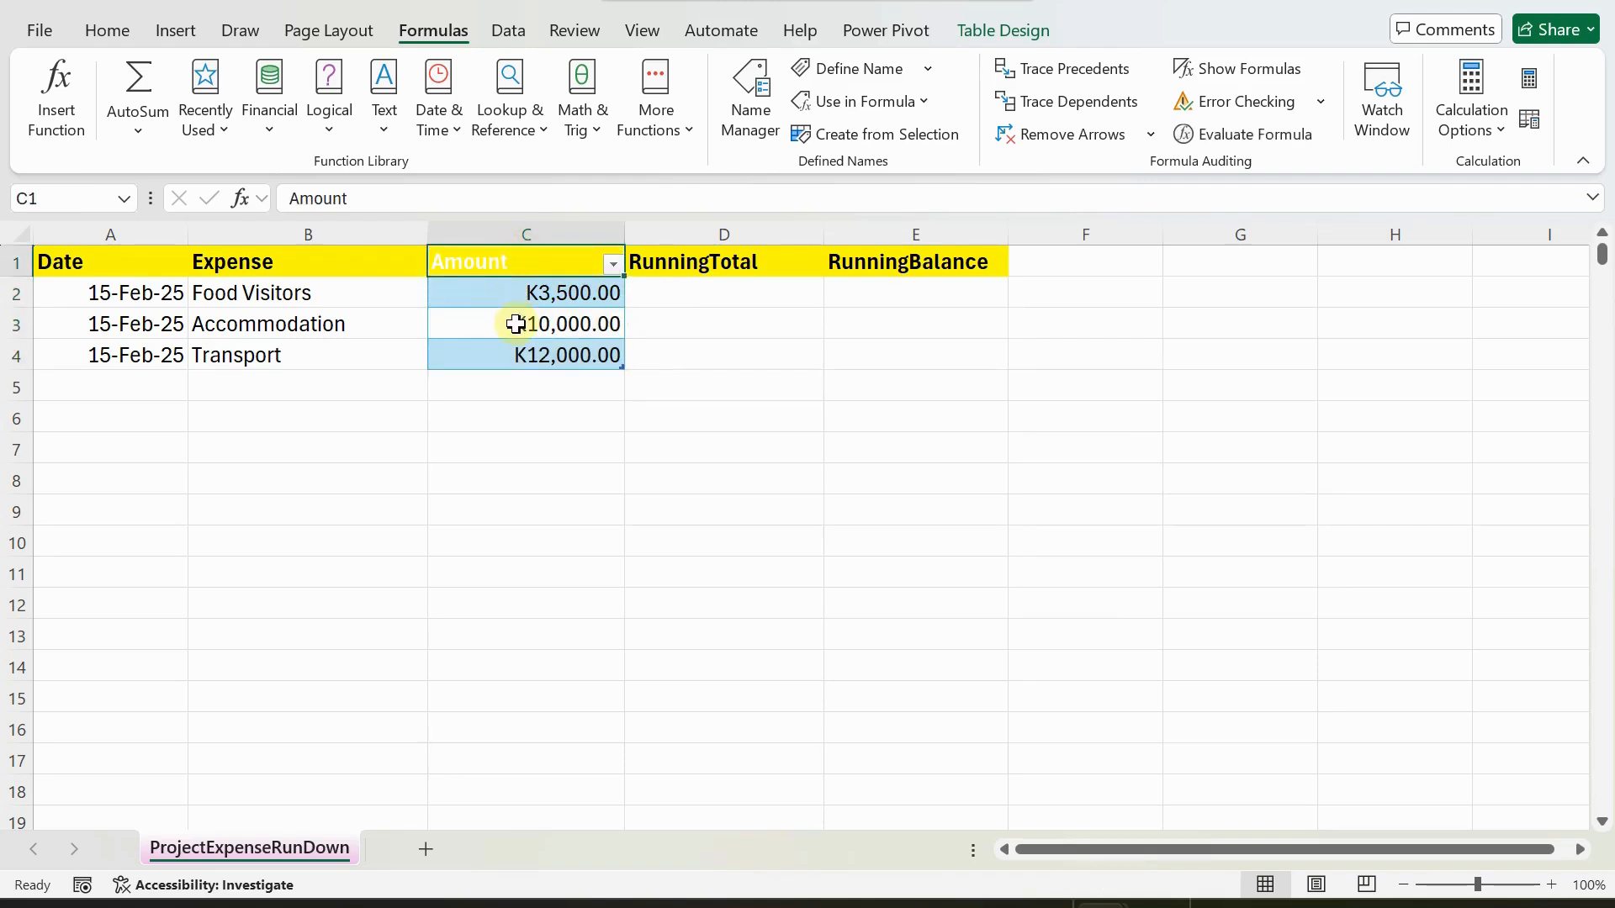
Turn off the filter button on the tblAmount table's header.
{"action": "left_click", "coordinate": [504, 292]}
{"action": "left_click", "coordinate": [974, 33]}
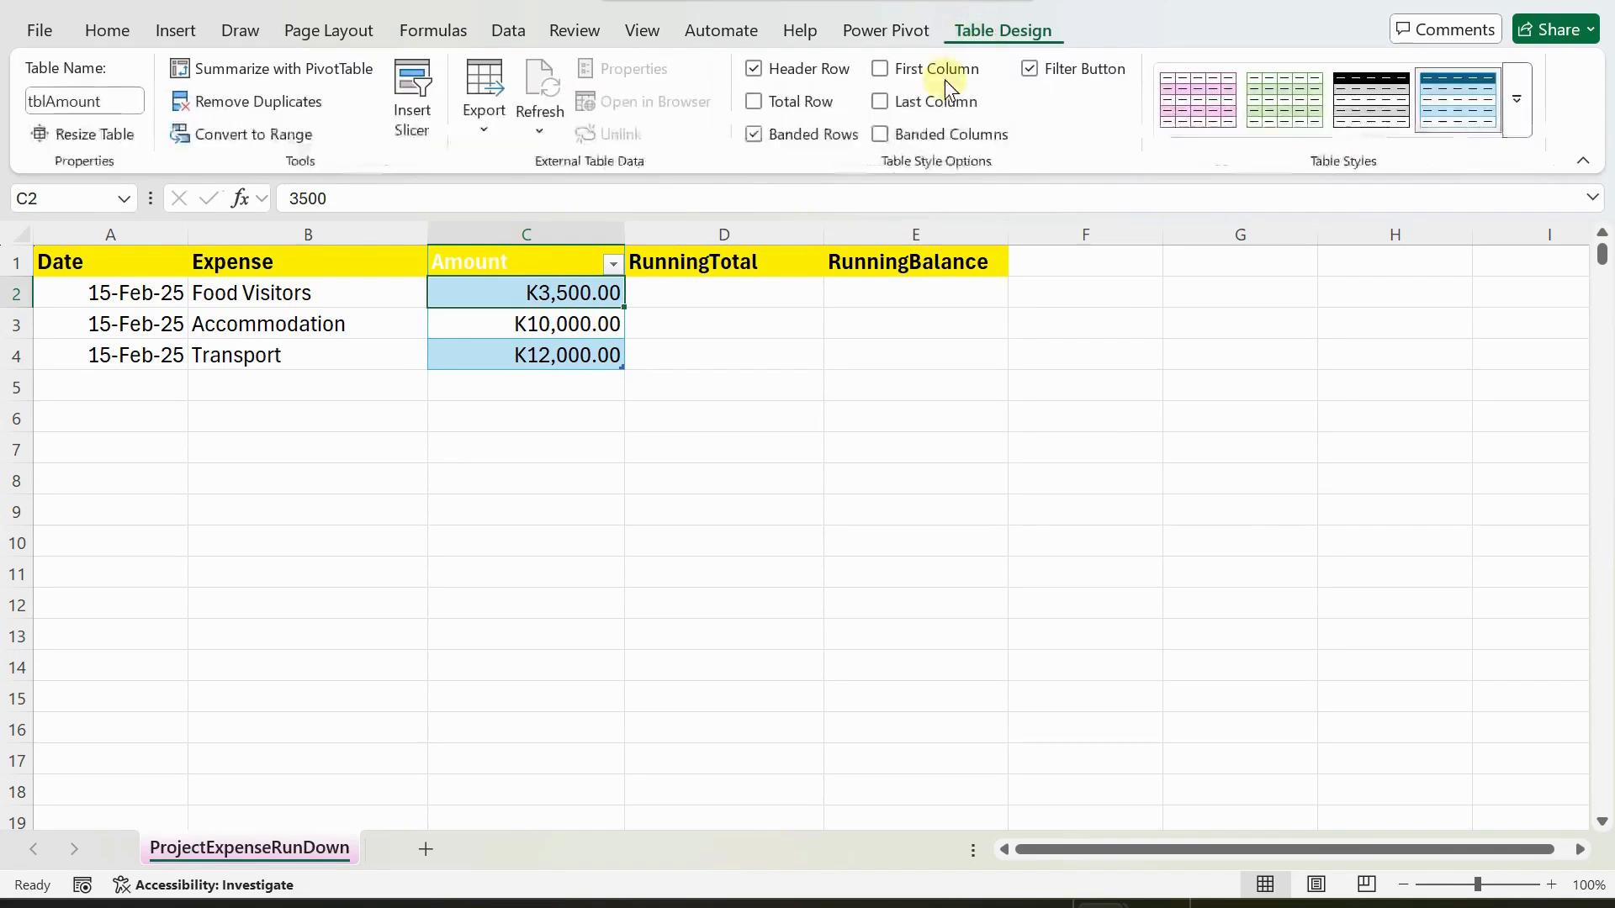
{"action": "left_click", "coordinate": [1030, 68]}
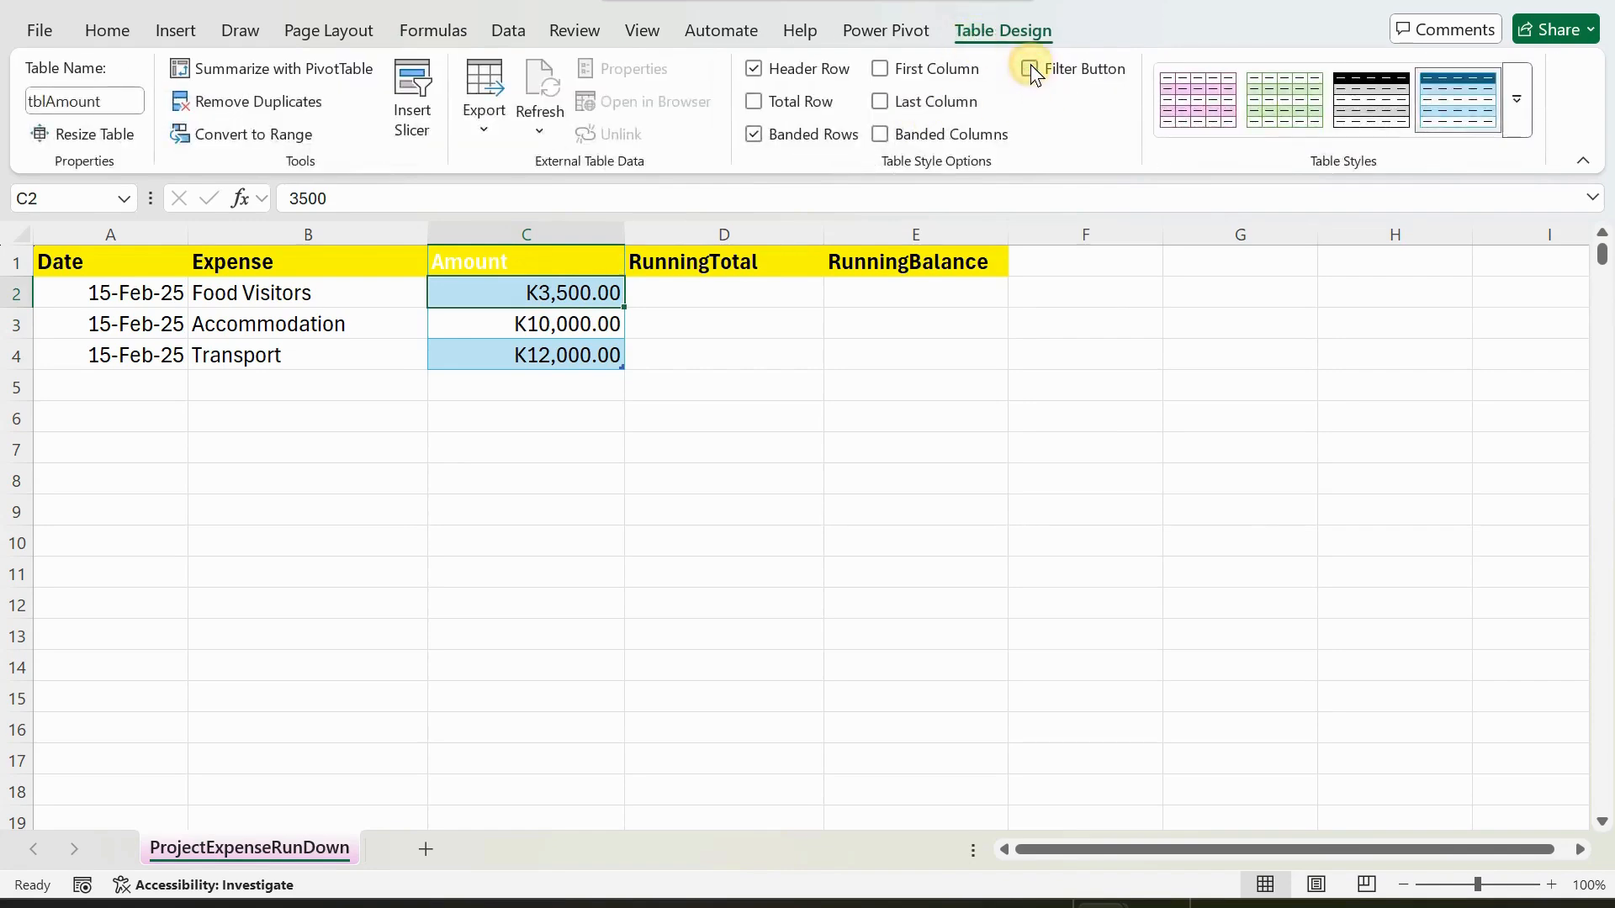
Change the font colour of the Amount header in C1 to black.
{"action": "left_click", "coordinate": [503, 261]}
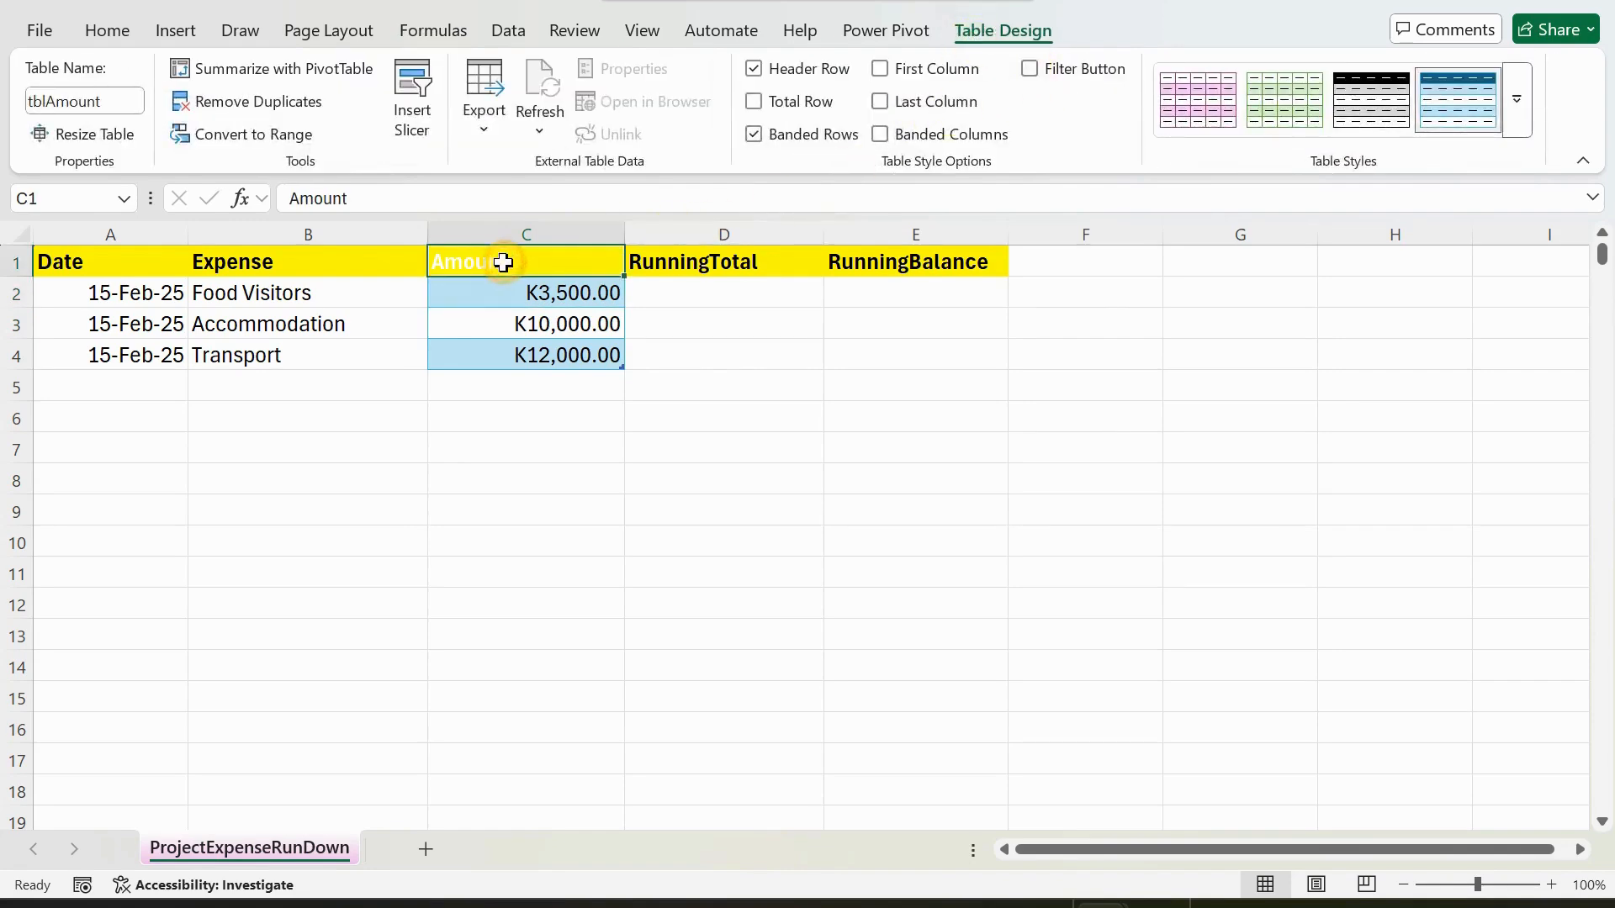
{"action": "left_click", "coordinate": [126, 34]}
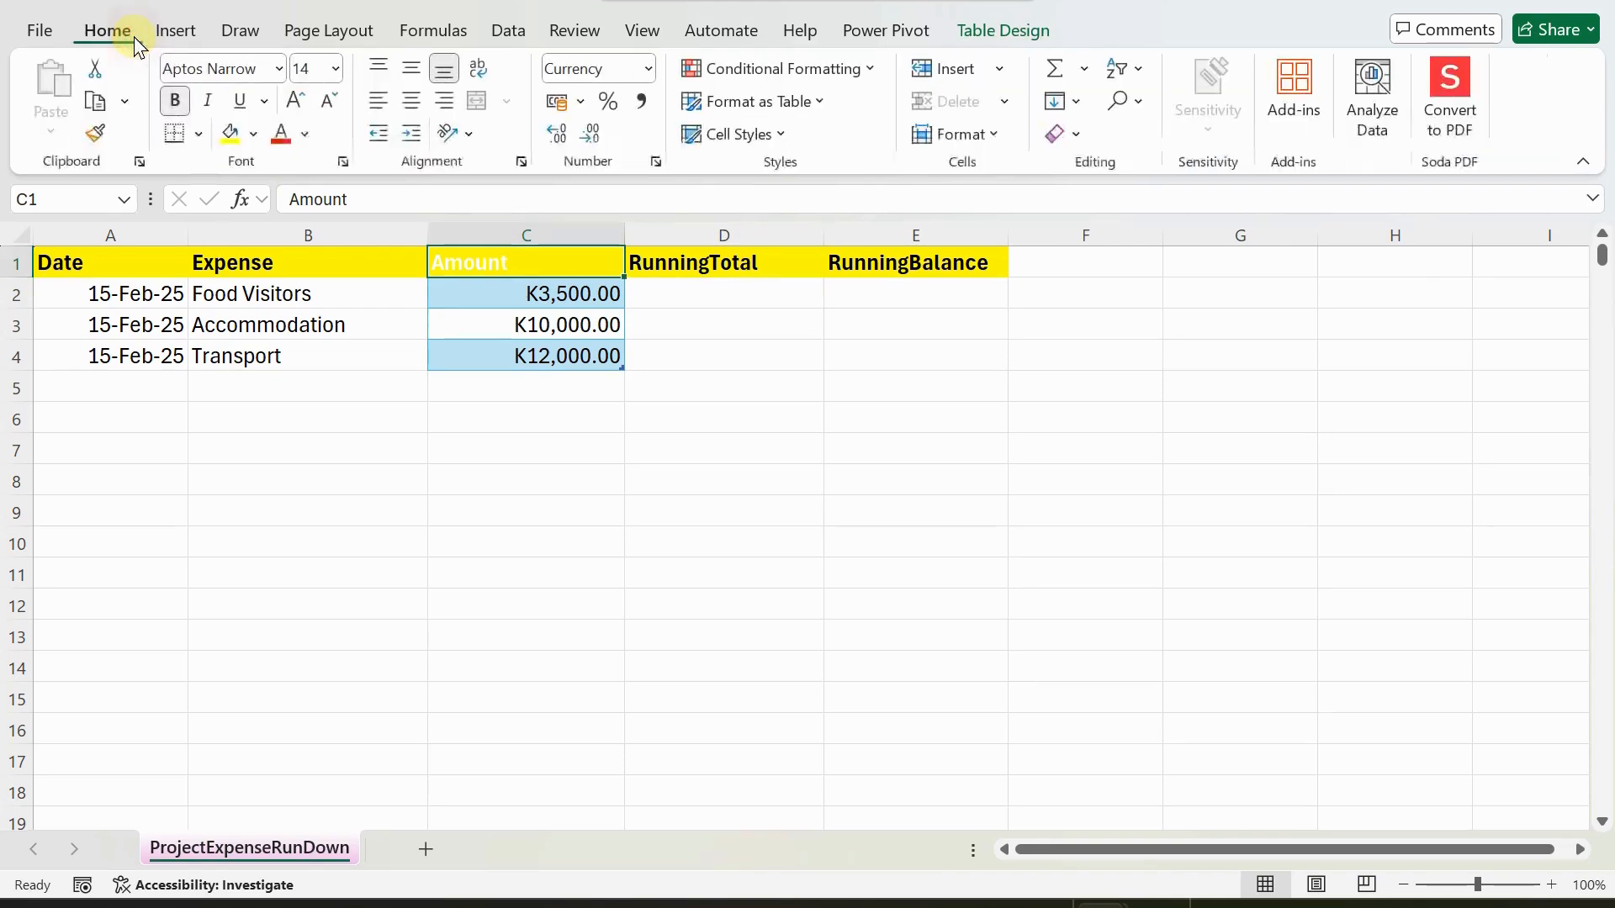
{"action": "left_click", "coordinate": [304, 133]}
{"action": "left_click", "coordinate": [313, 221]}
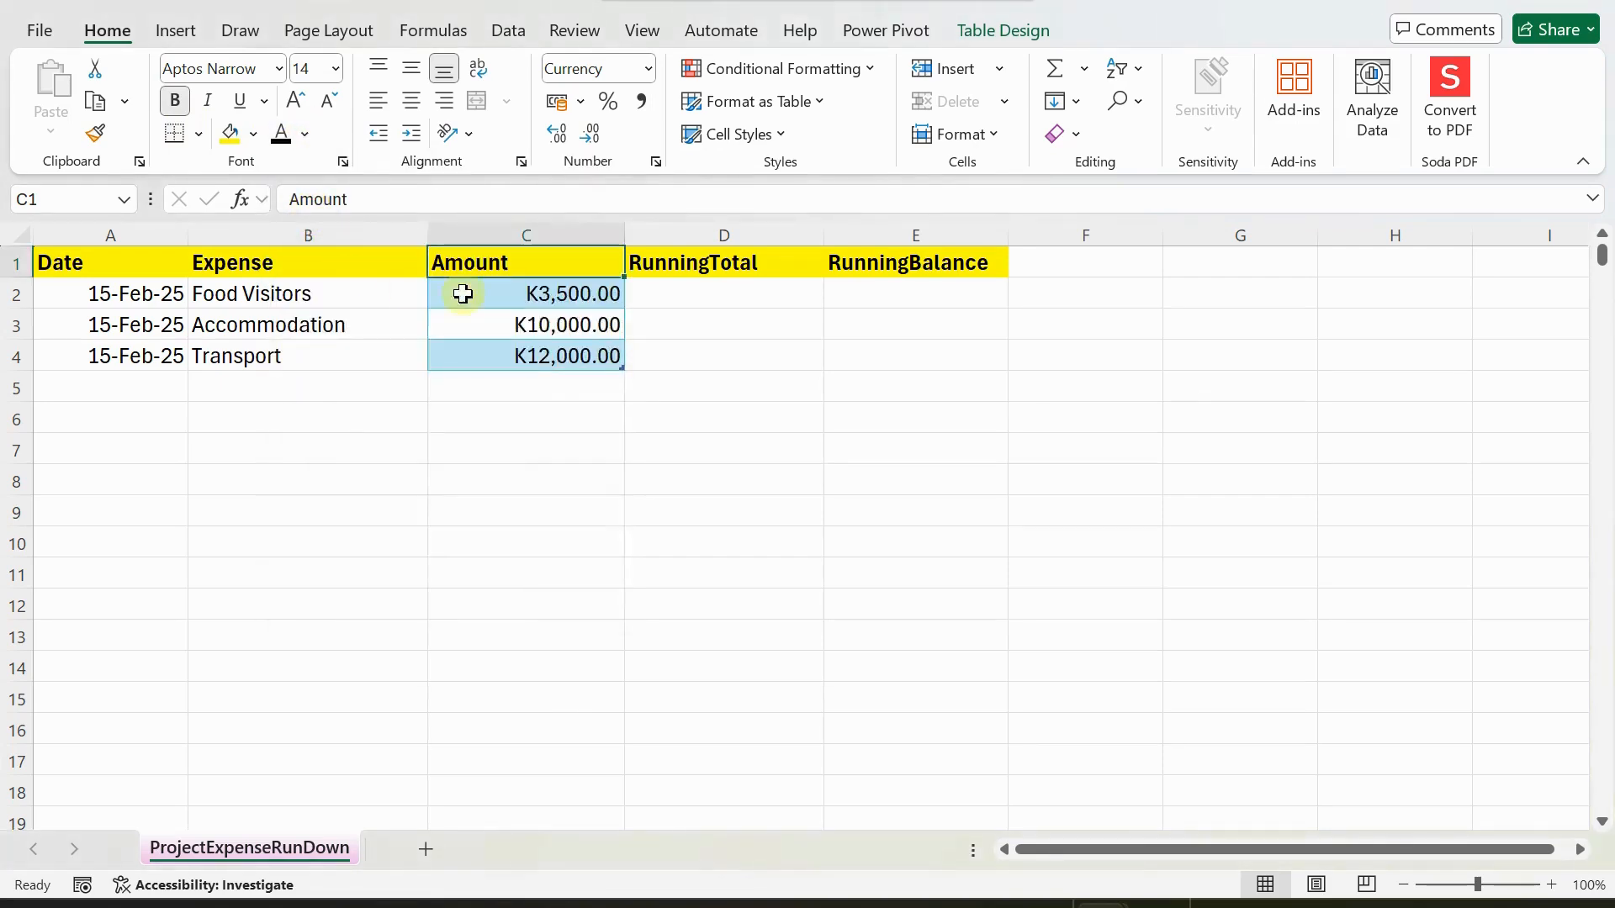
Enter the running total formula =SCAN(0,Amount,SUM) in D2, using the Amount named range as the array.
{"action": "left_click", "coordinate": [696, 290]}
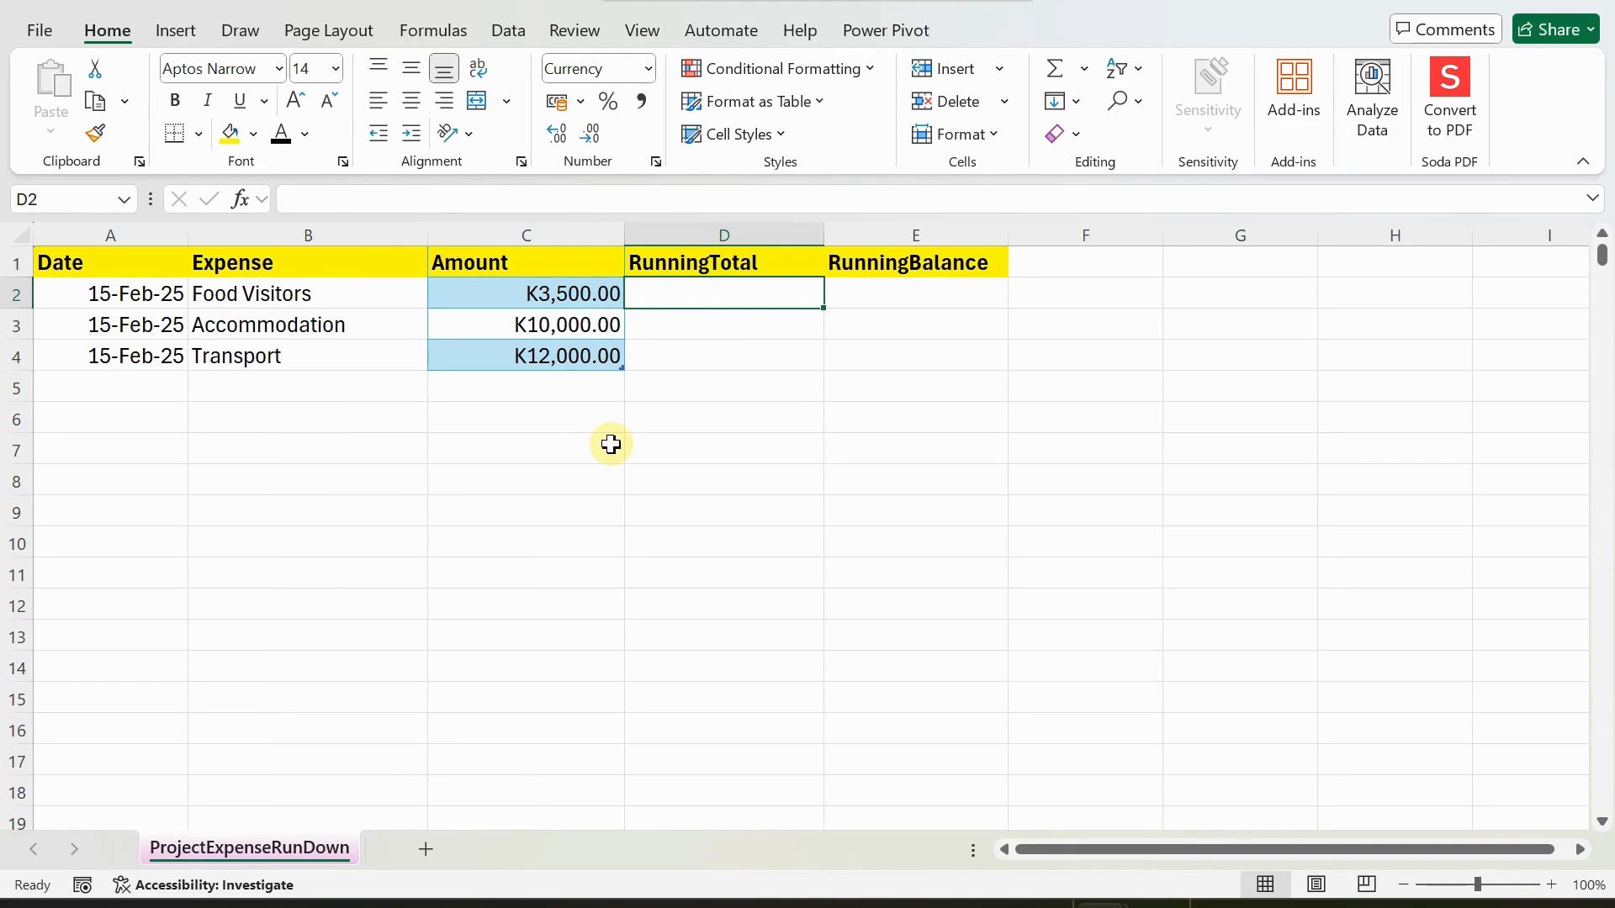
{"action": "type", "text": "="}
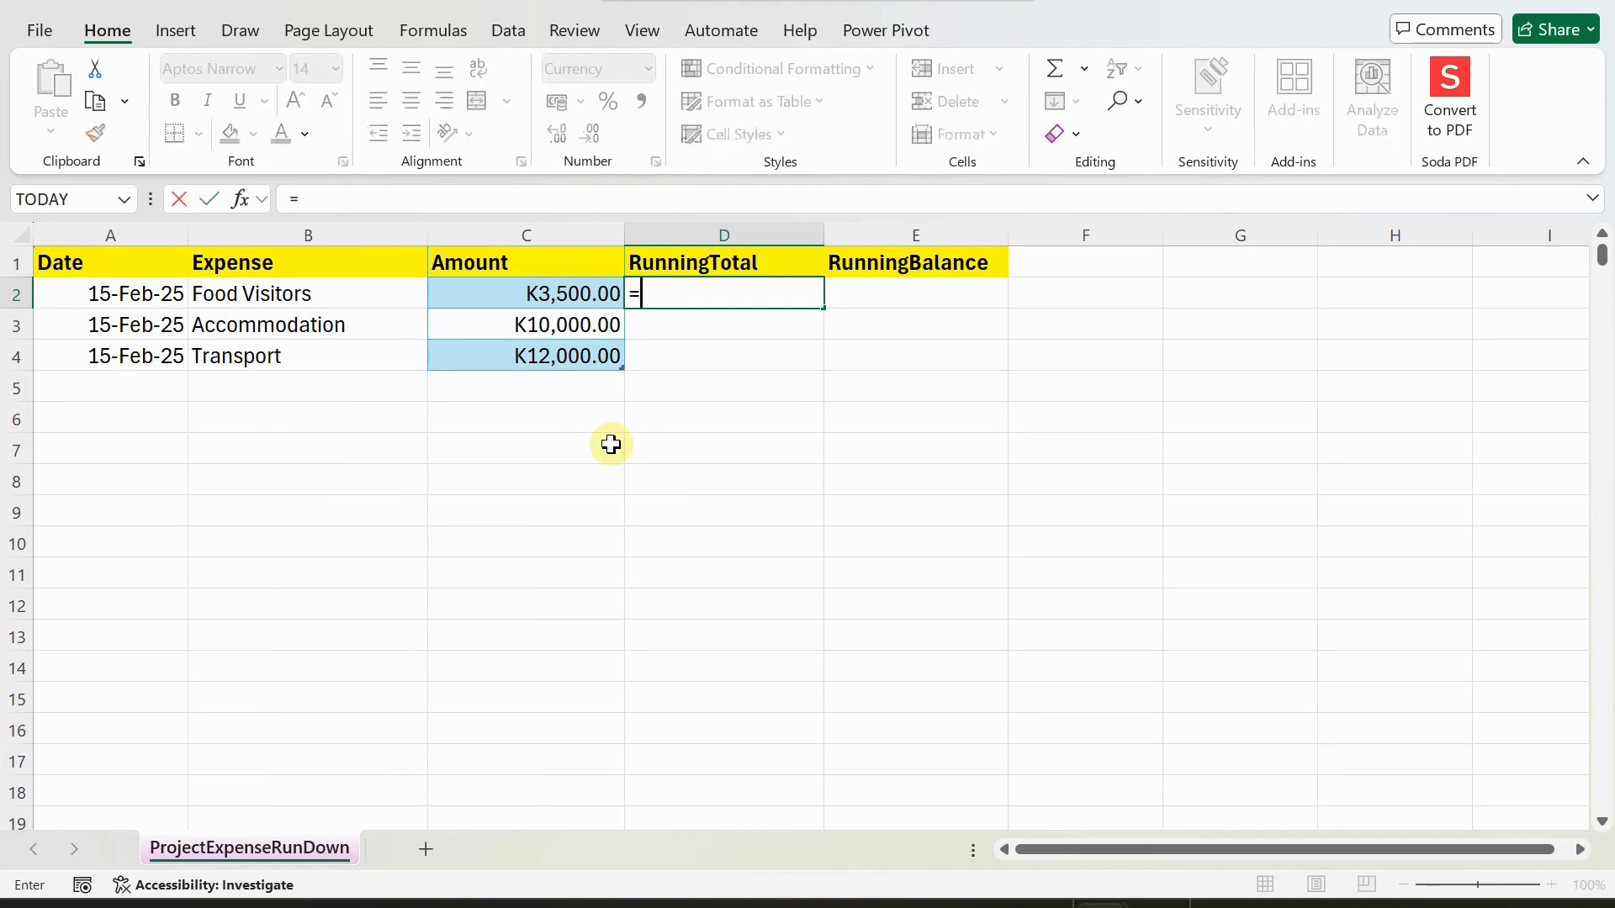
{"action": "type", "text": "wdqt"}
{"action": "key", "text": "BackSpace"}
{"action": "key", "text": "BackSpace"}
{"action": "key", "text": "BackSpace"}
{"action": "key", "text": "BackSpace"}
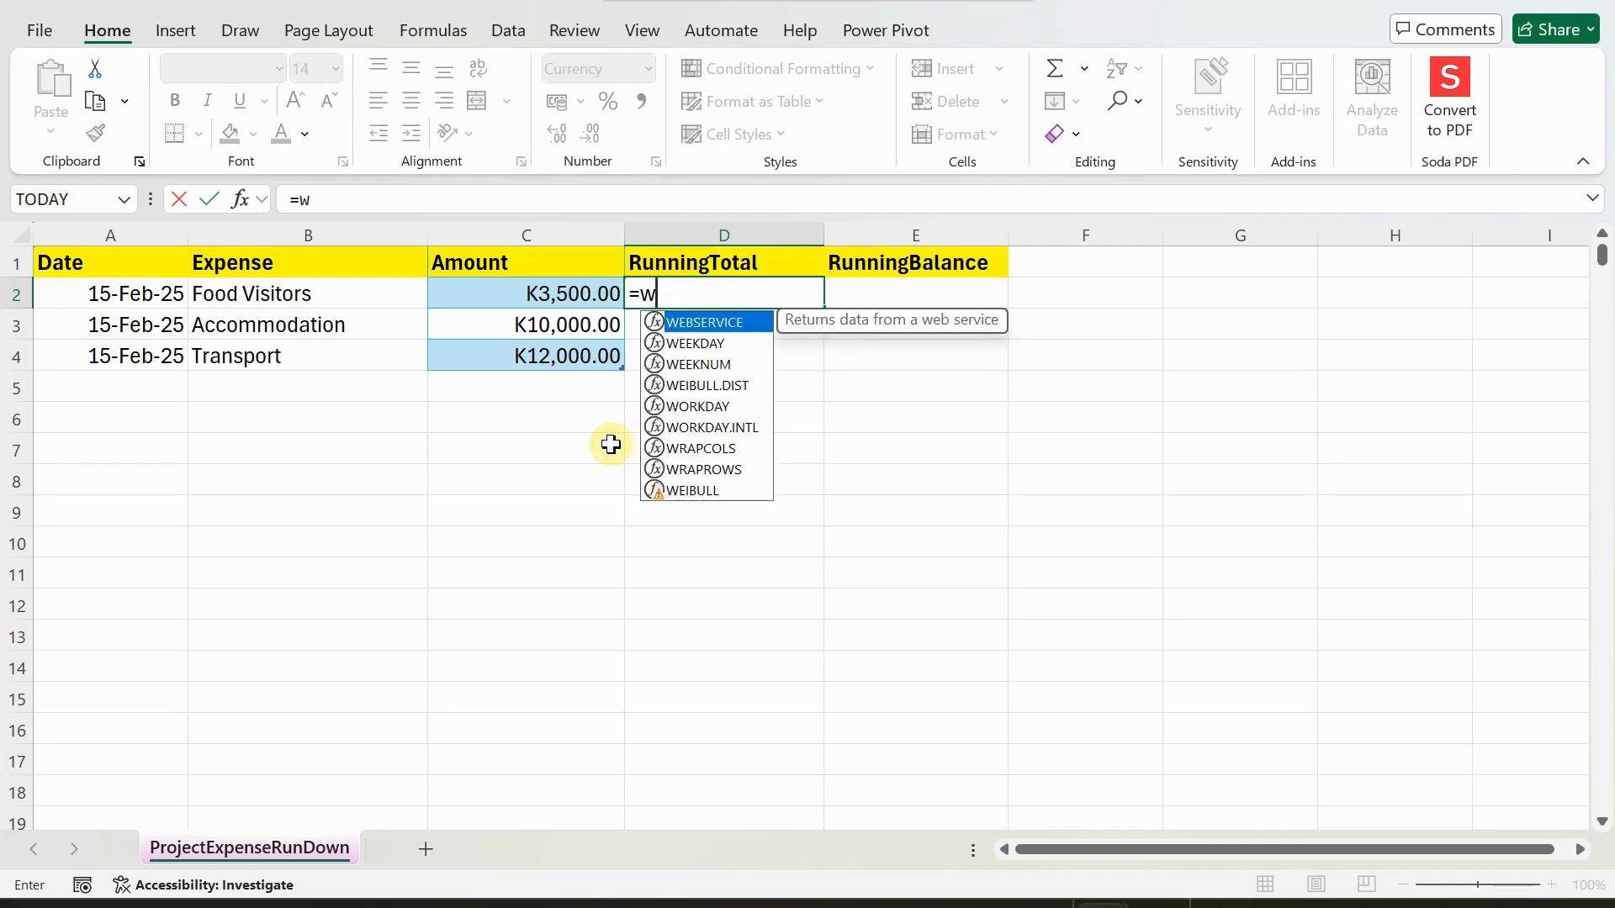
{"action": "type", "text": "s"}
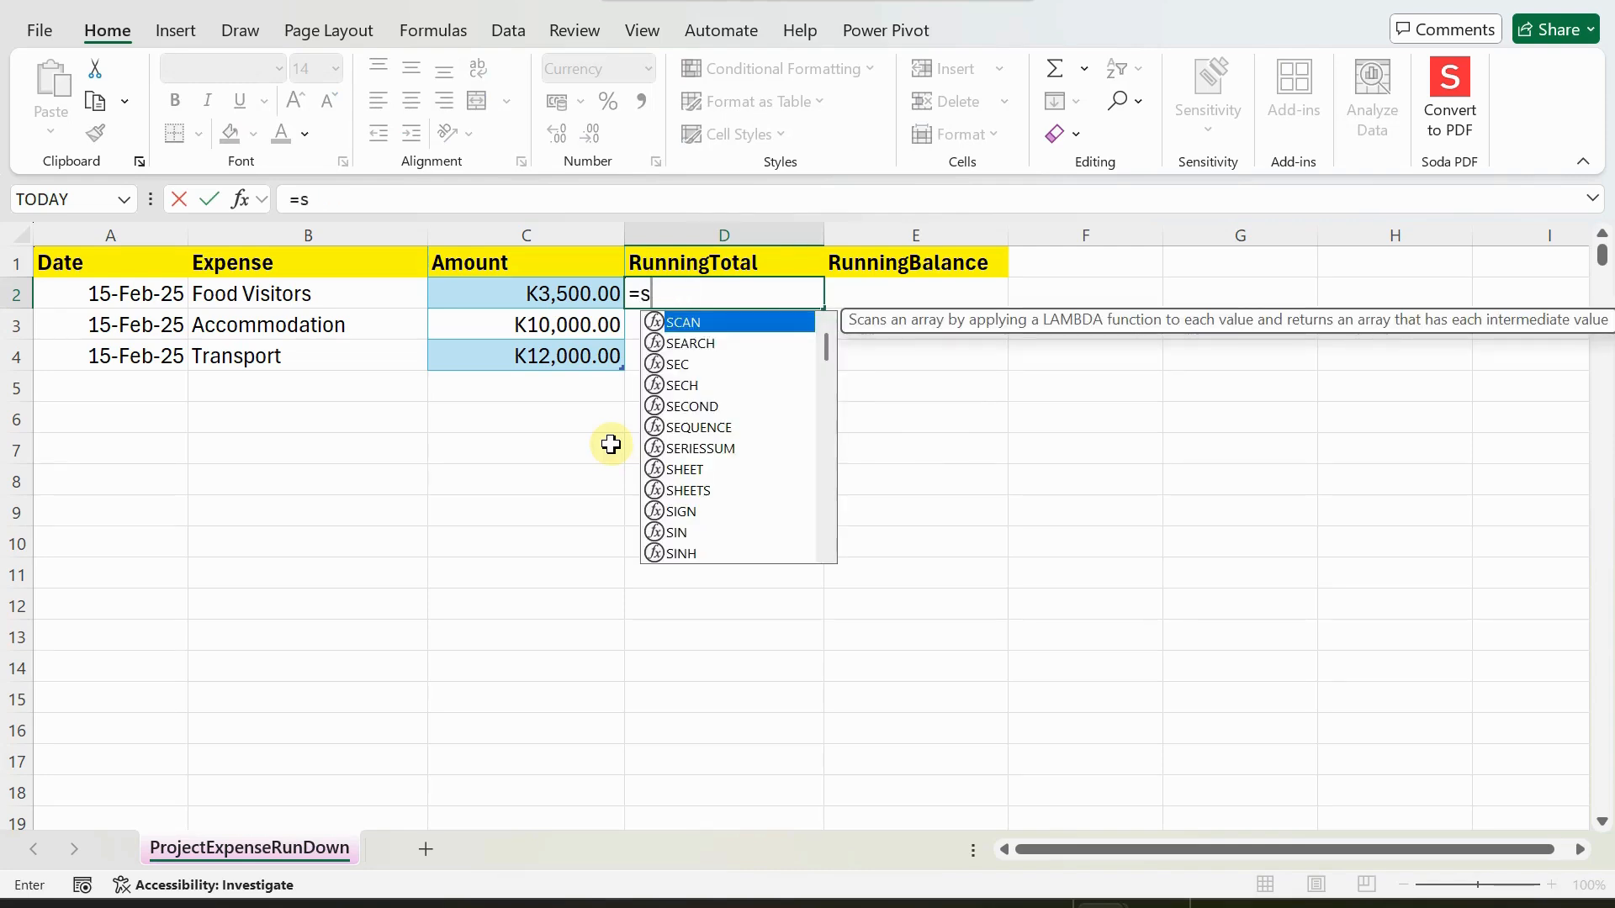
{"action": "key", "text": "Tab"}
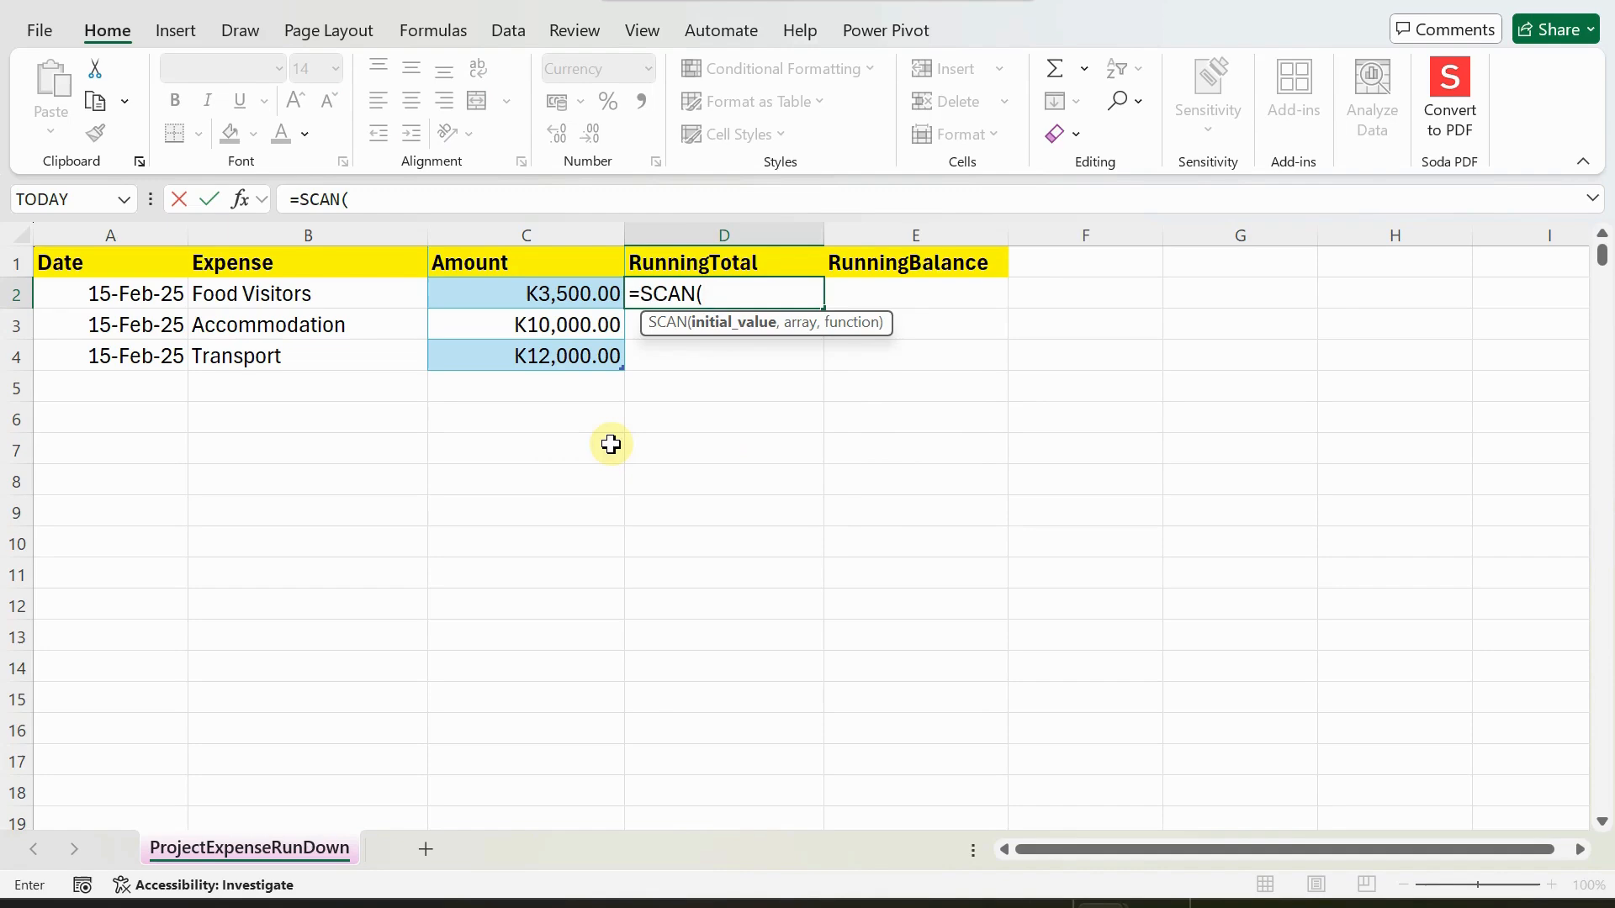
{"action": "type", "text": "0,"}
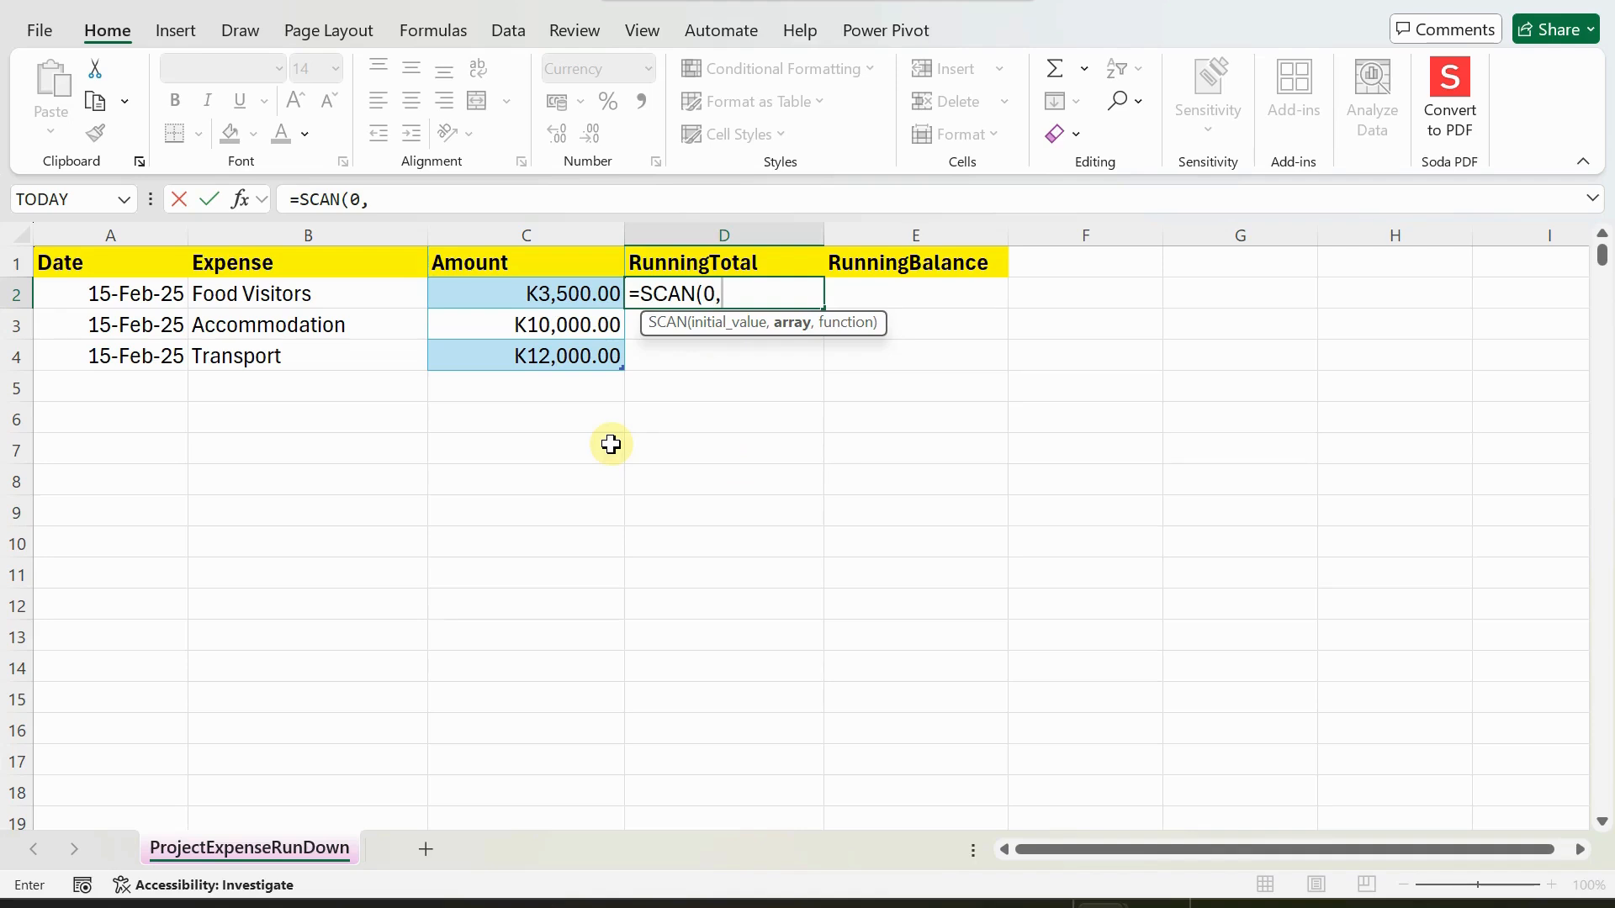
{"action": "type", "text": "am"}
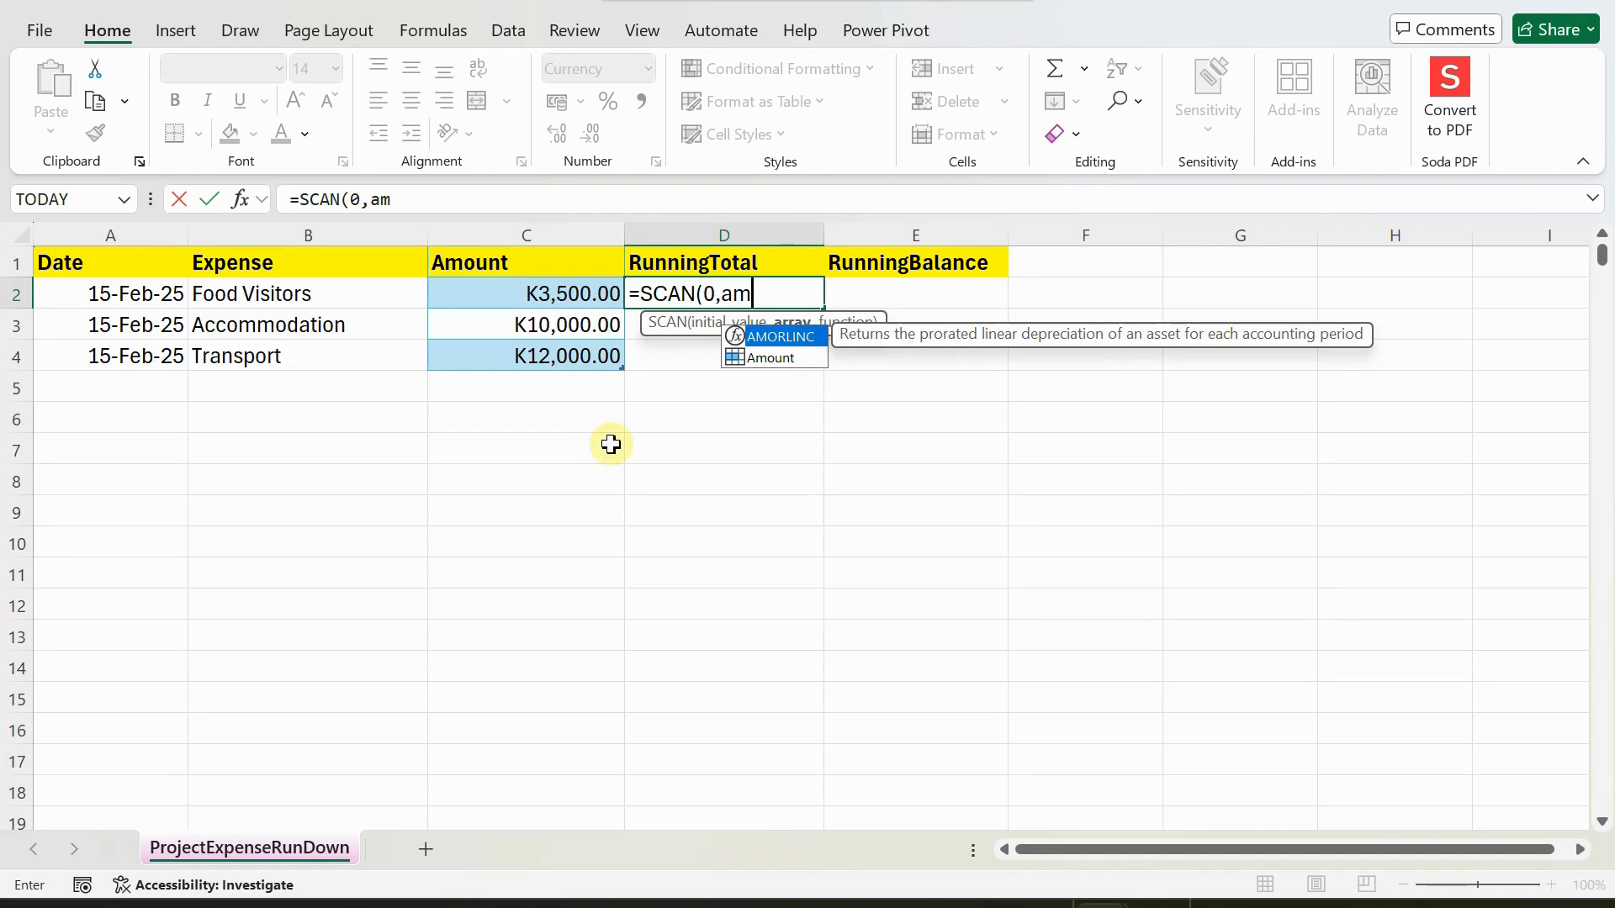
{"action": "key", "text": "Down"}
{"action": "key", "text": "Tab"}
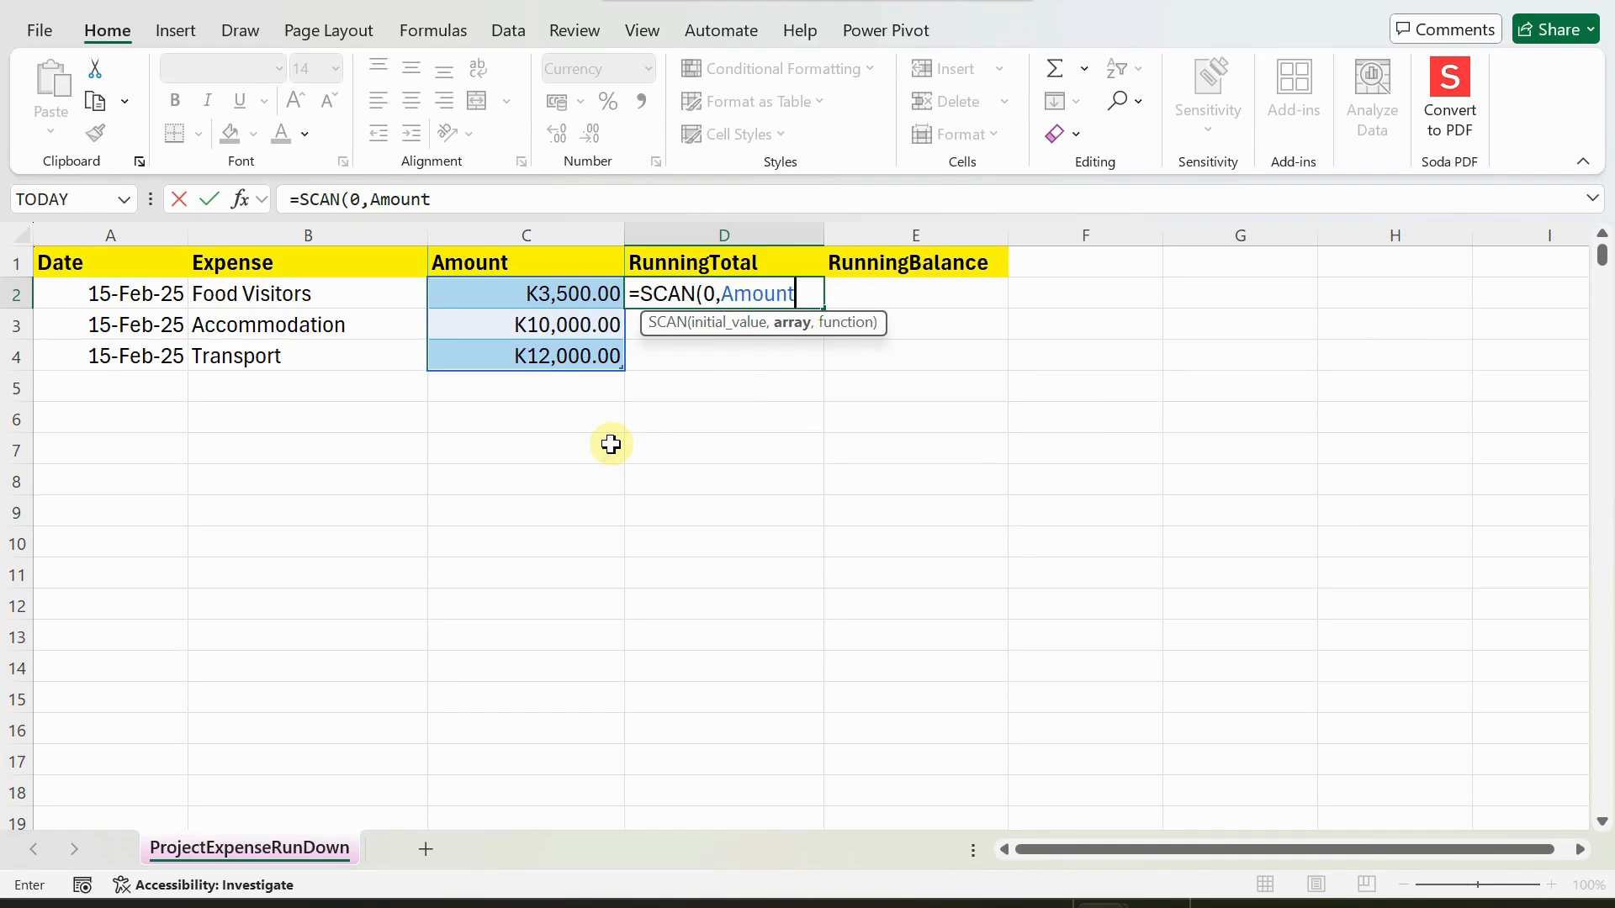
{"action": "type", "text": ",sum"}
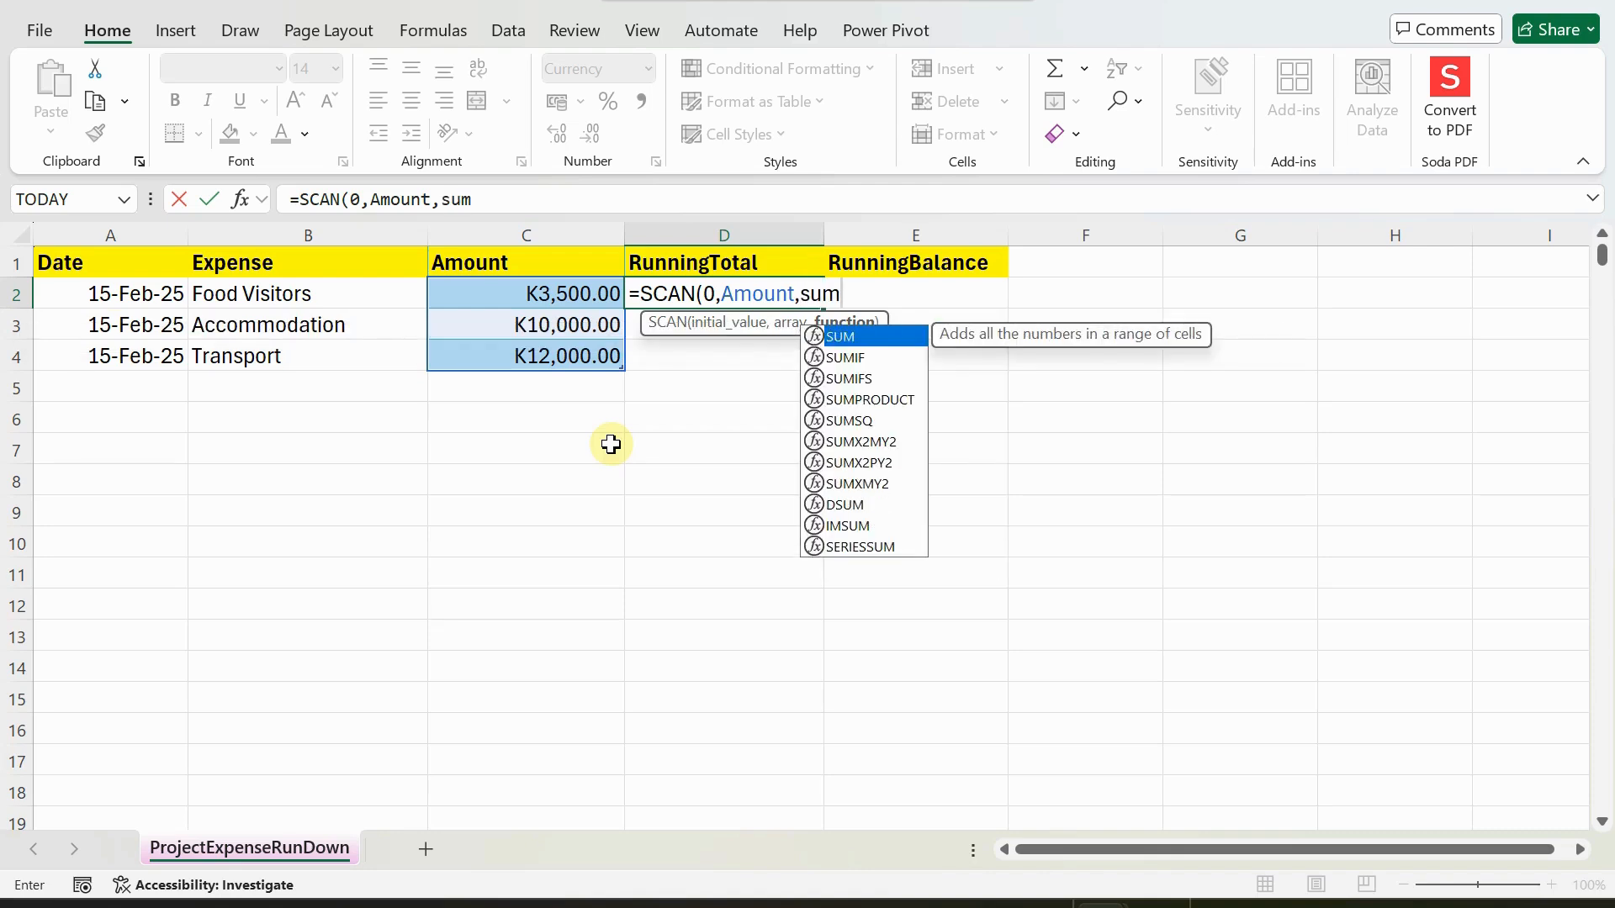
{"action": "type", "text": ")"}
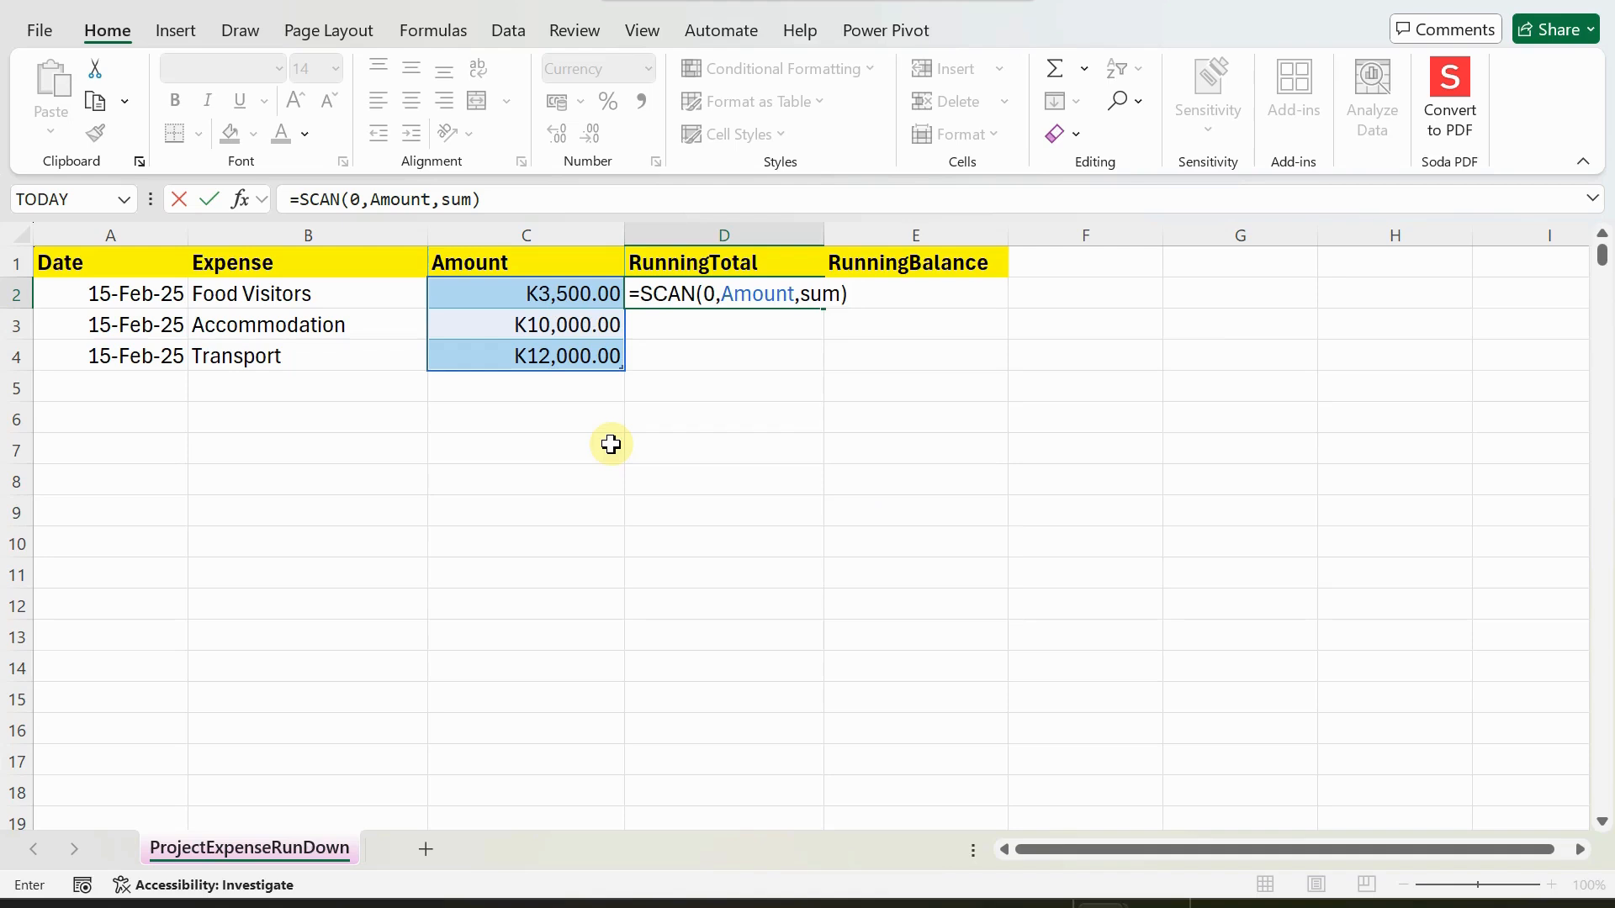
{"action": "key", "text": "Return"}
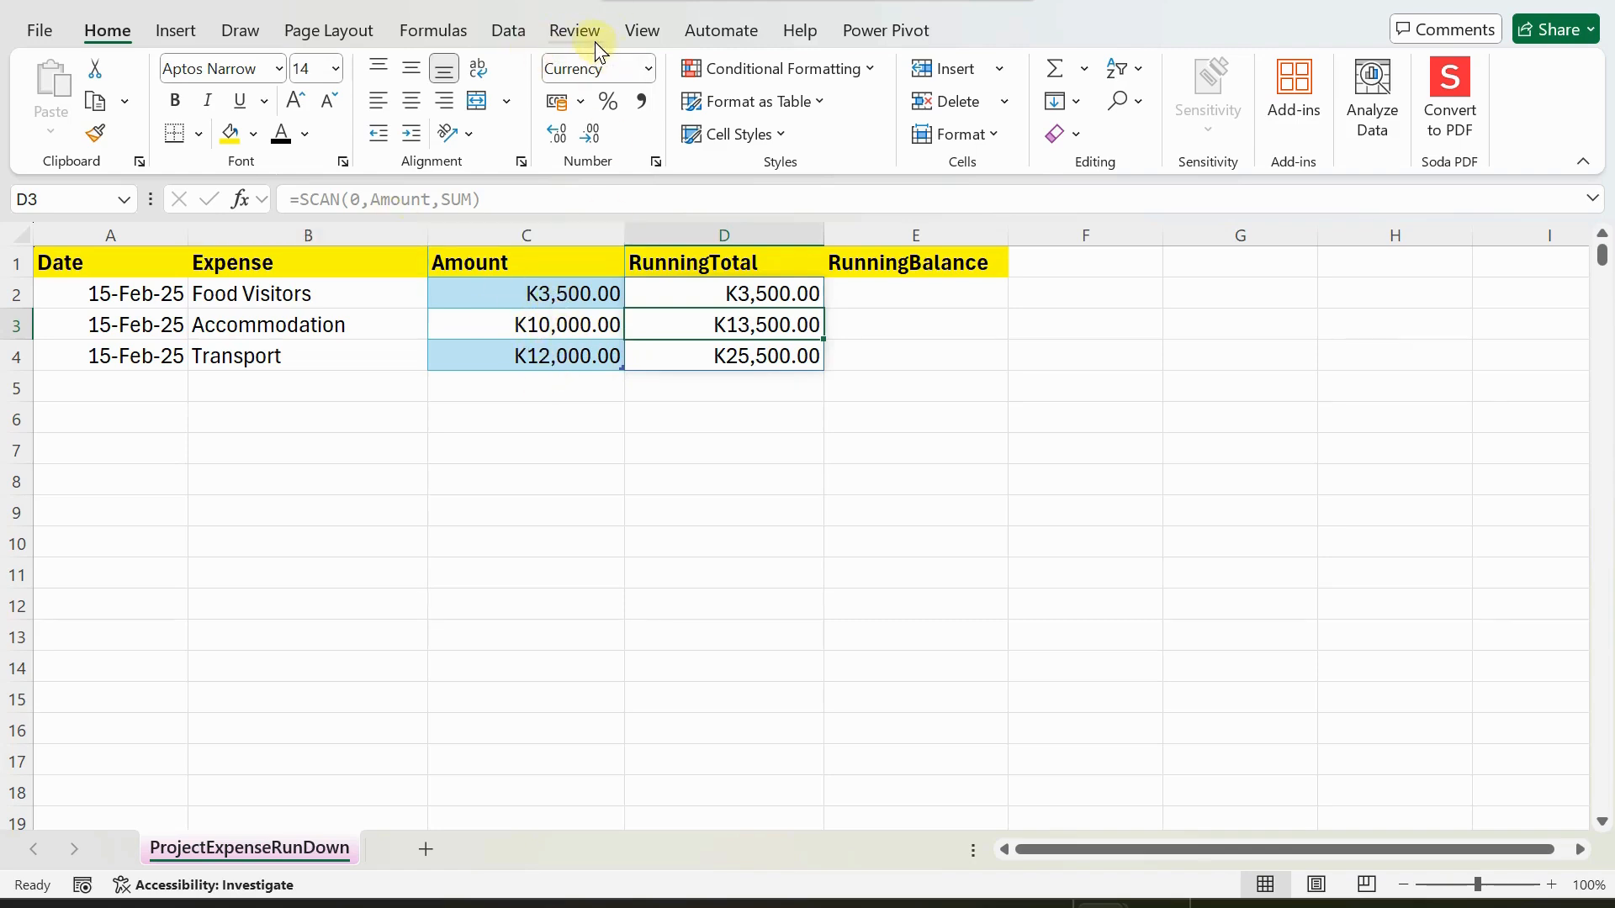
Review the workbook's defined names, the cells covered by tblAmount and the SCAN formula in D2.
{"action": "left_click", "coordinate": [451, 32]}
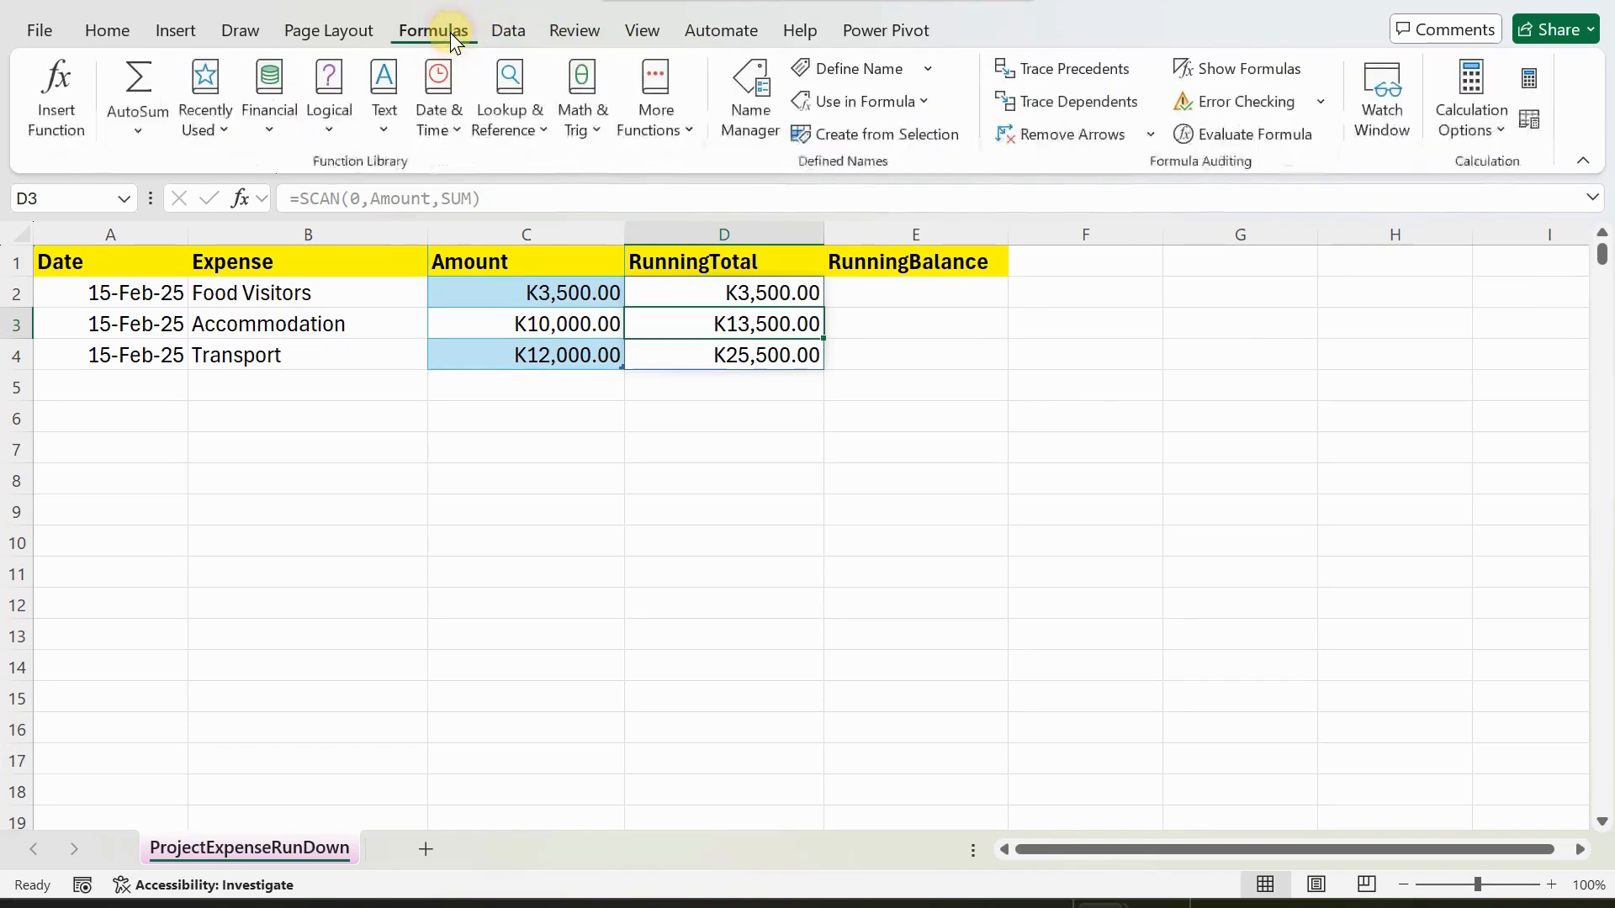
{"action": "left_click", "coordinate": [754, 109]}
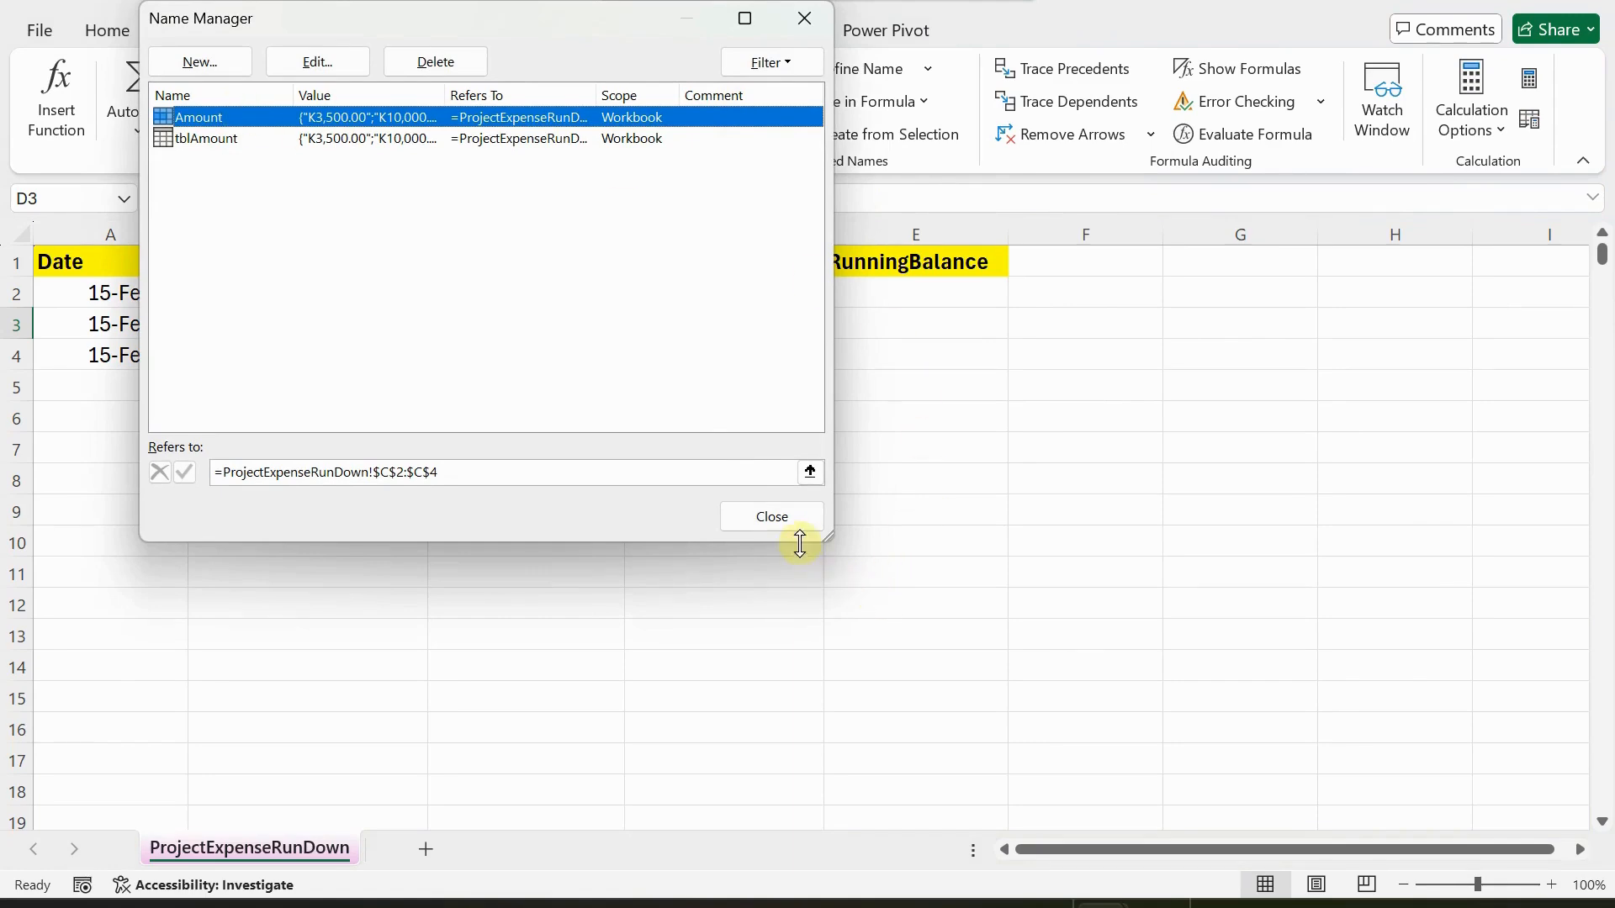
{"action": "left_click", "coordinate": [768, 519]}
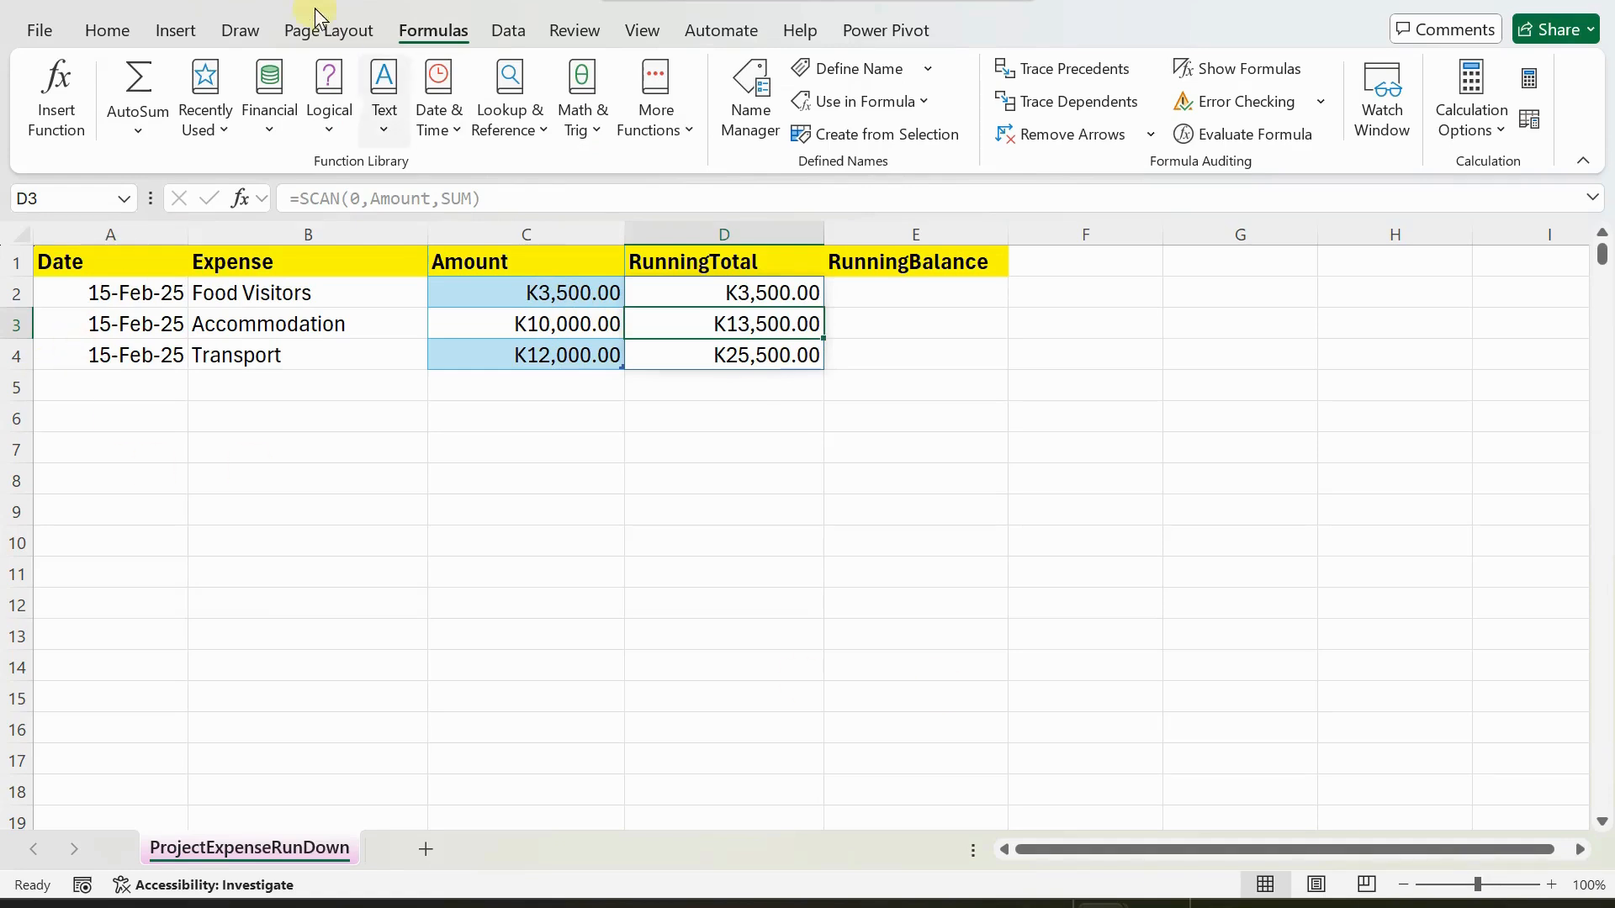
{"action": "left_click", "coordinate": [124, 201]}
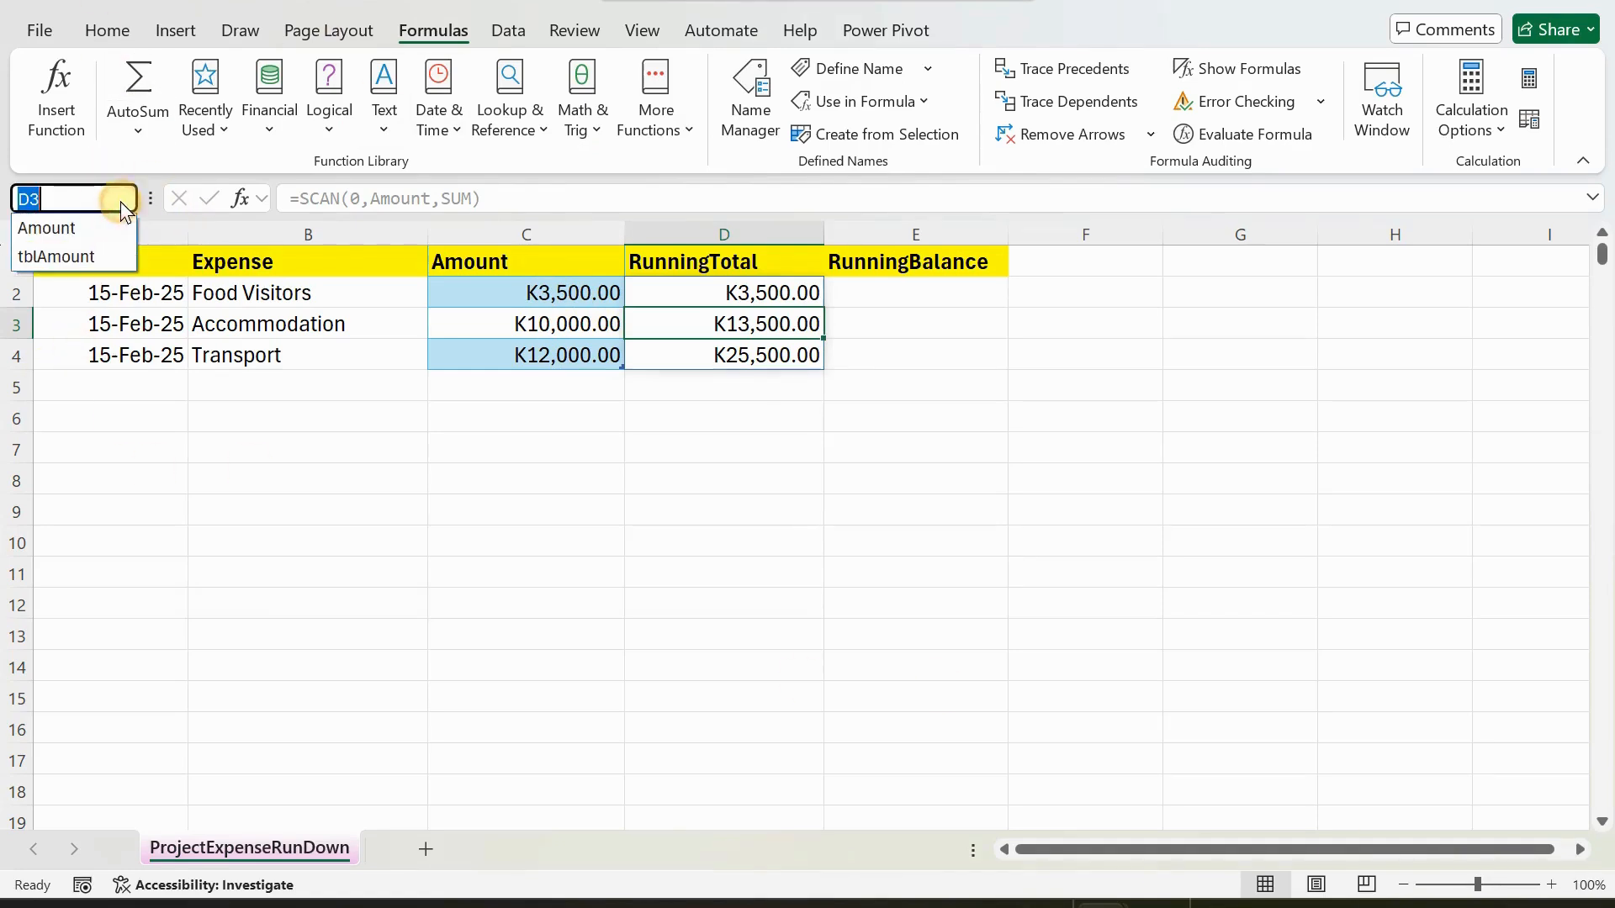
{"action": "left_click", "coordinate": [57, 252]}
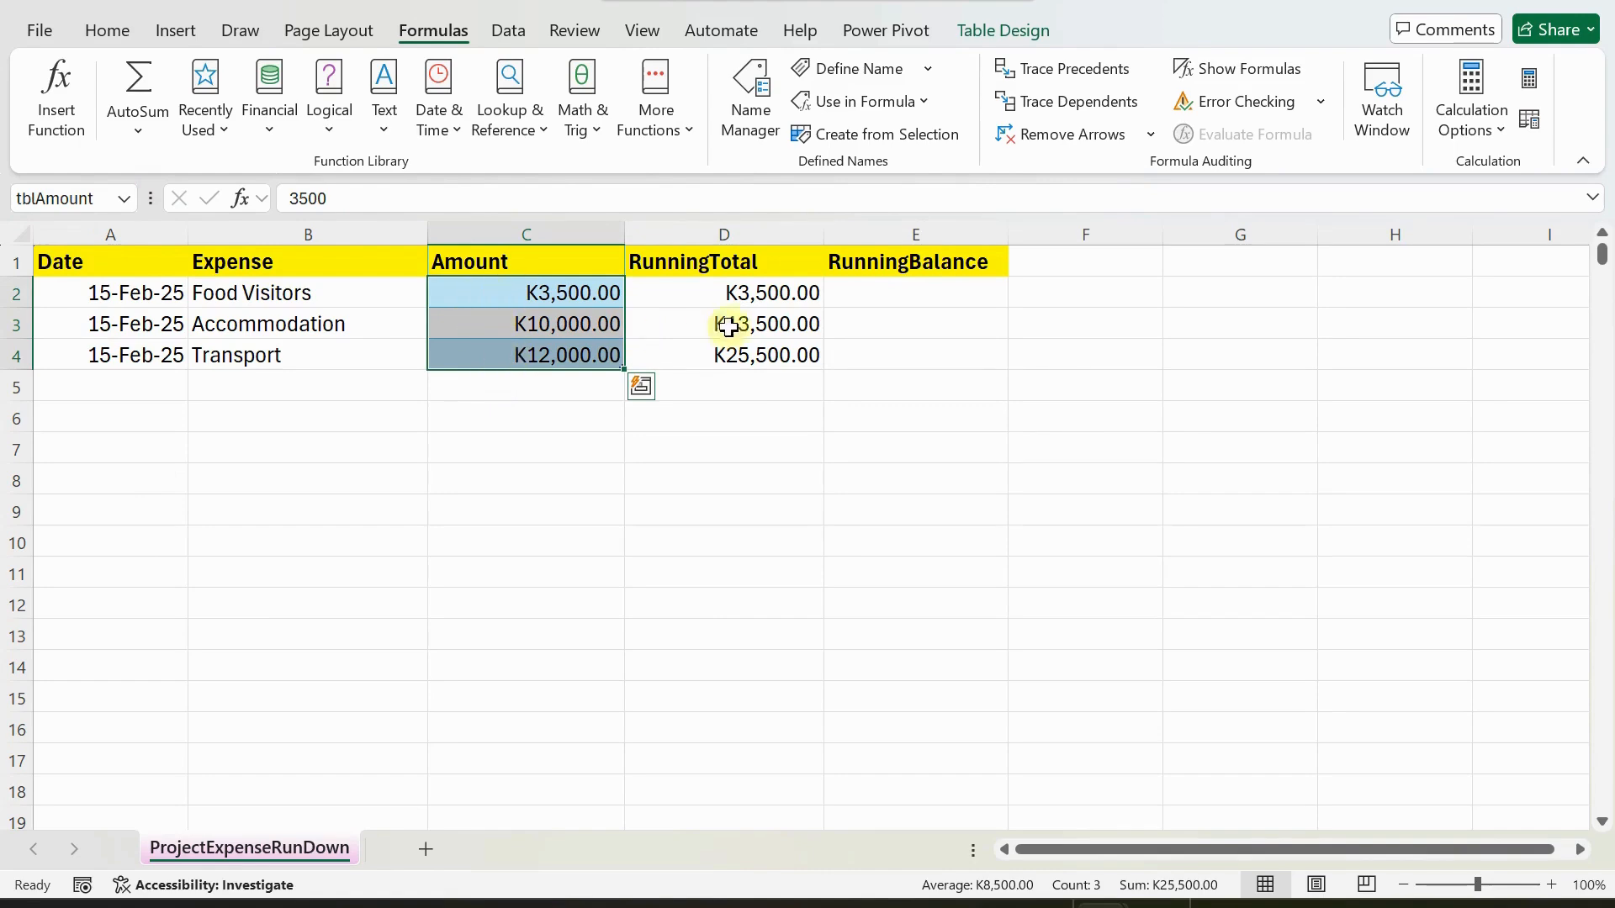
{"action": "left_click", "coordinate": [741, 298]}
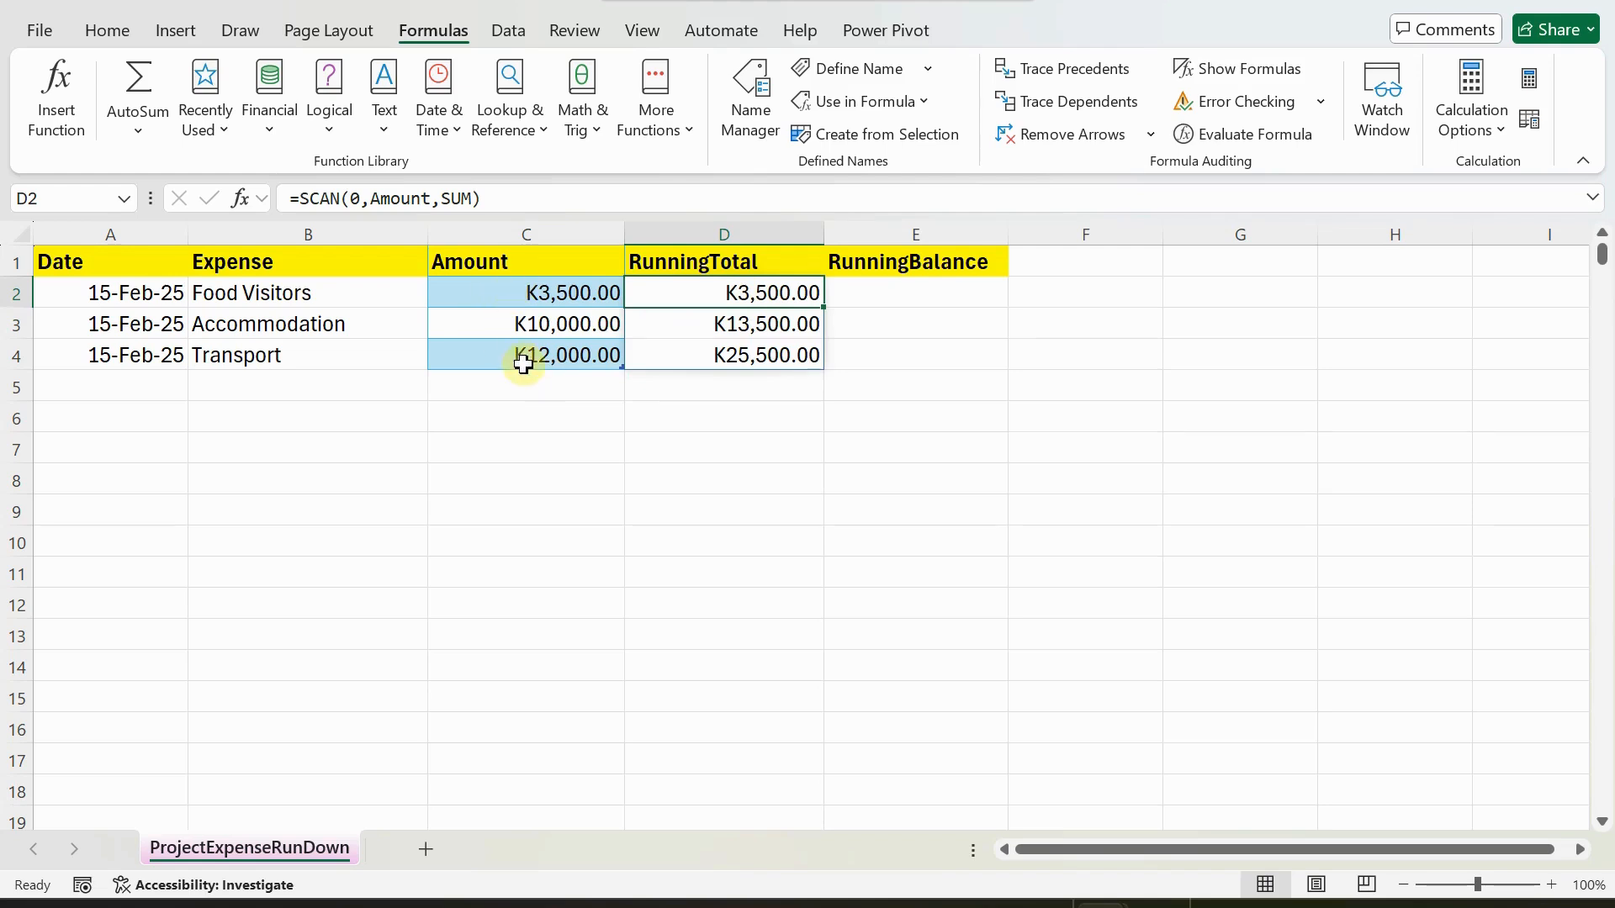
{"action": "left_click", "coordinate": [124, 199]}
{"action": "left_click", "coordinate": [61, 256]}
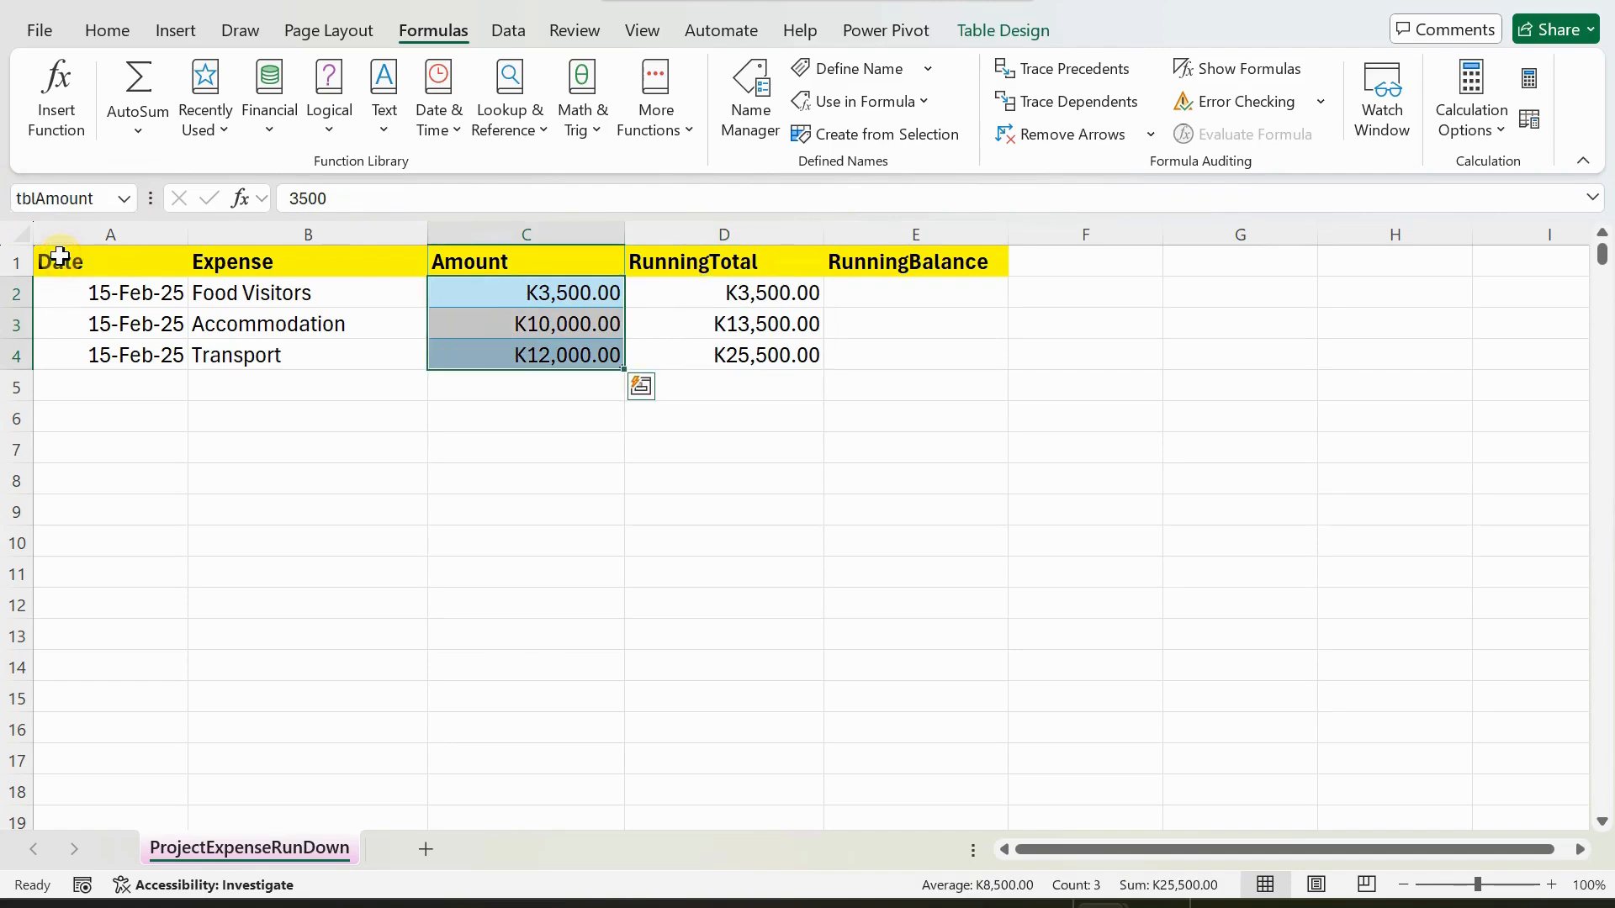
Enter the date 15/02/2025 in A5 for a new expense row.
{"action": "left_click", "coordinate": [252, 383]}
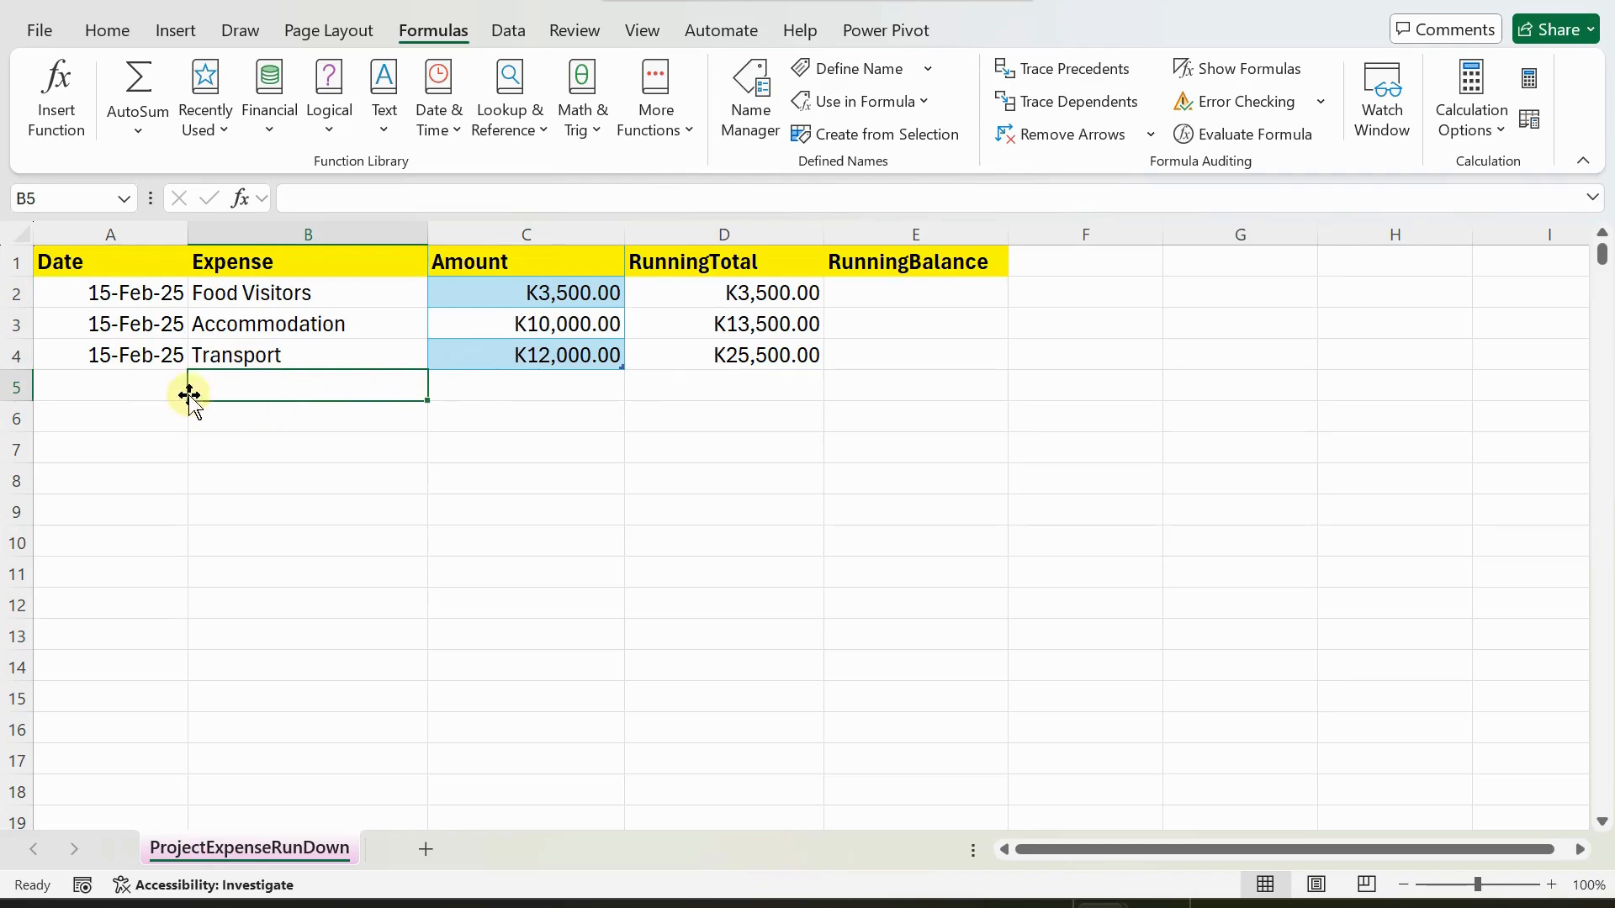
{"action": "left_click", "coordinate": [123, 385]}
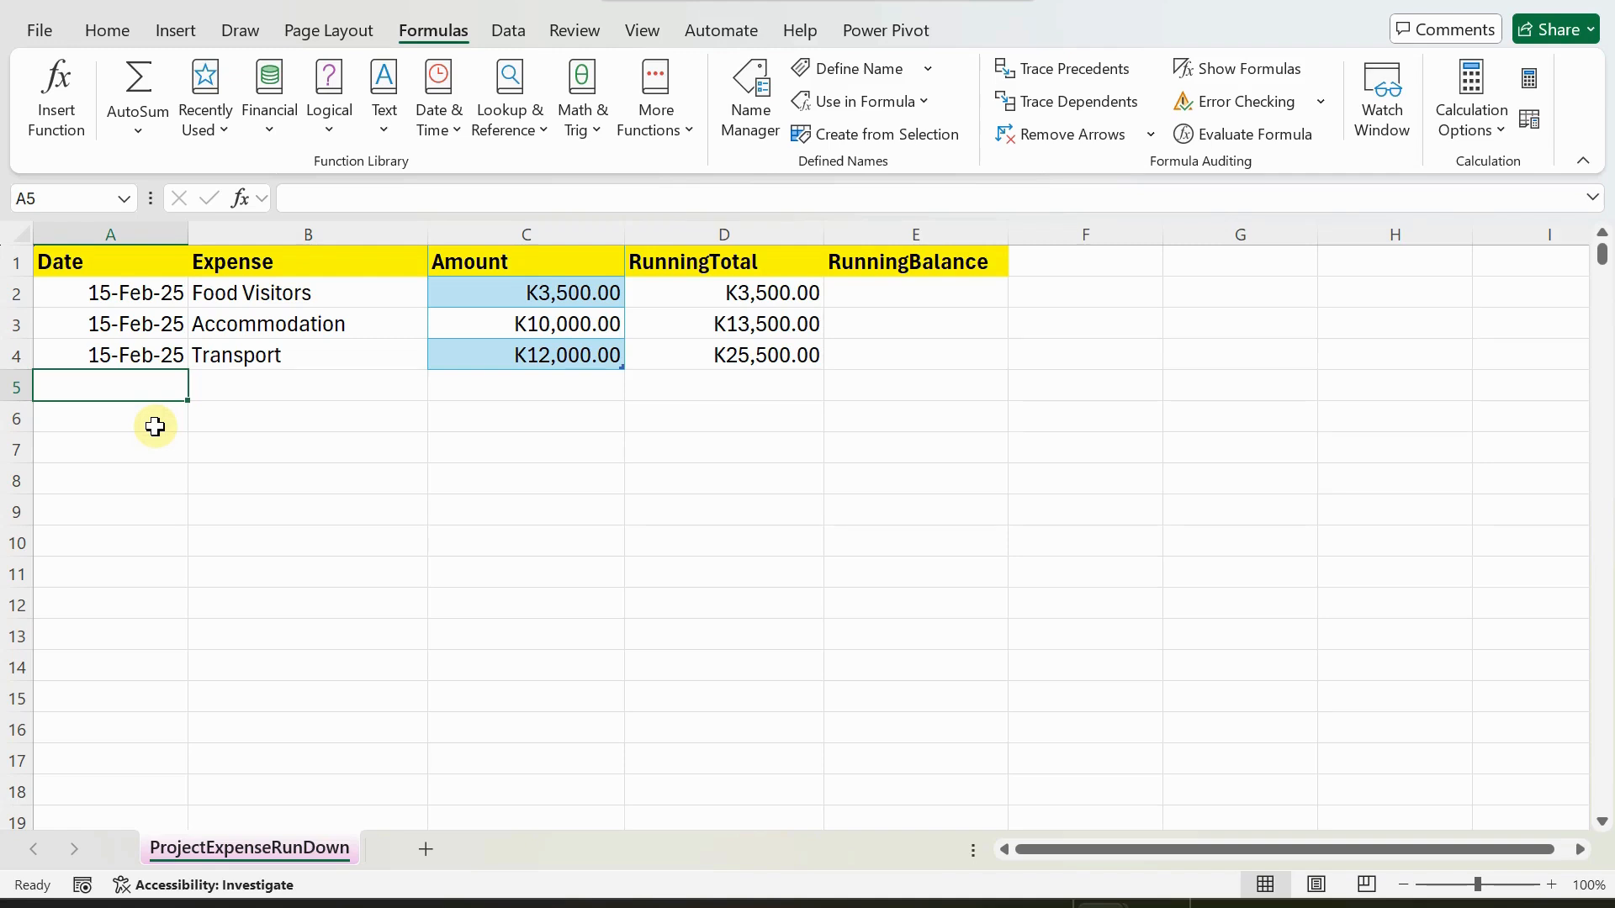
{"action": "type", "text": "15/02/2025"}
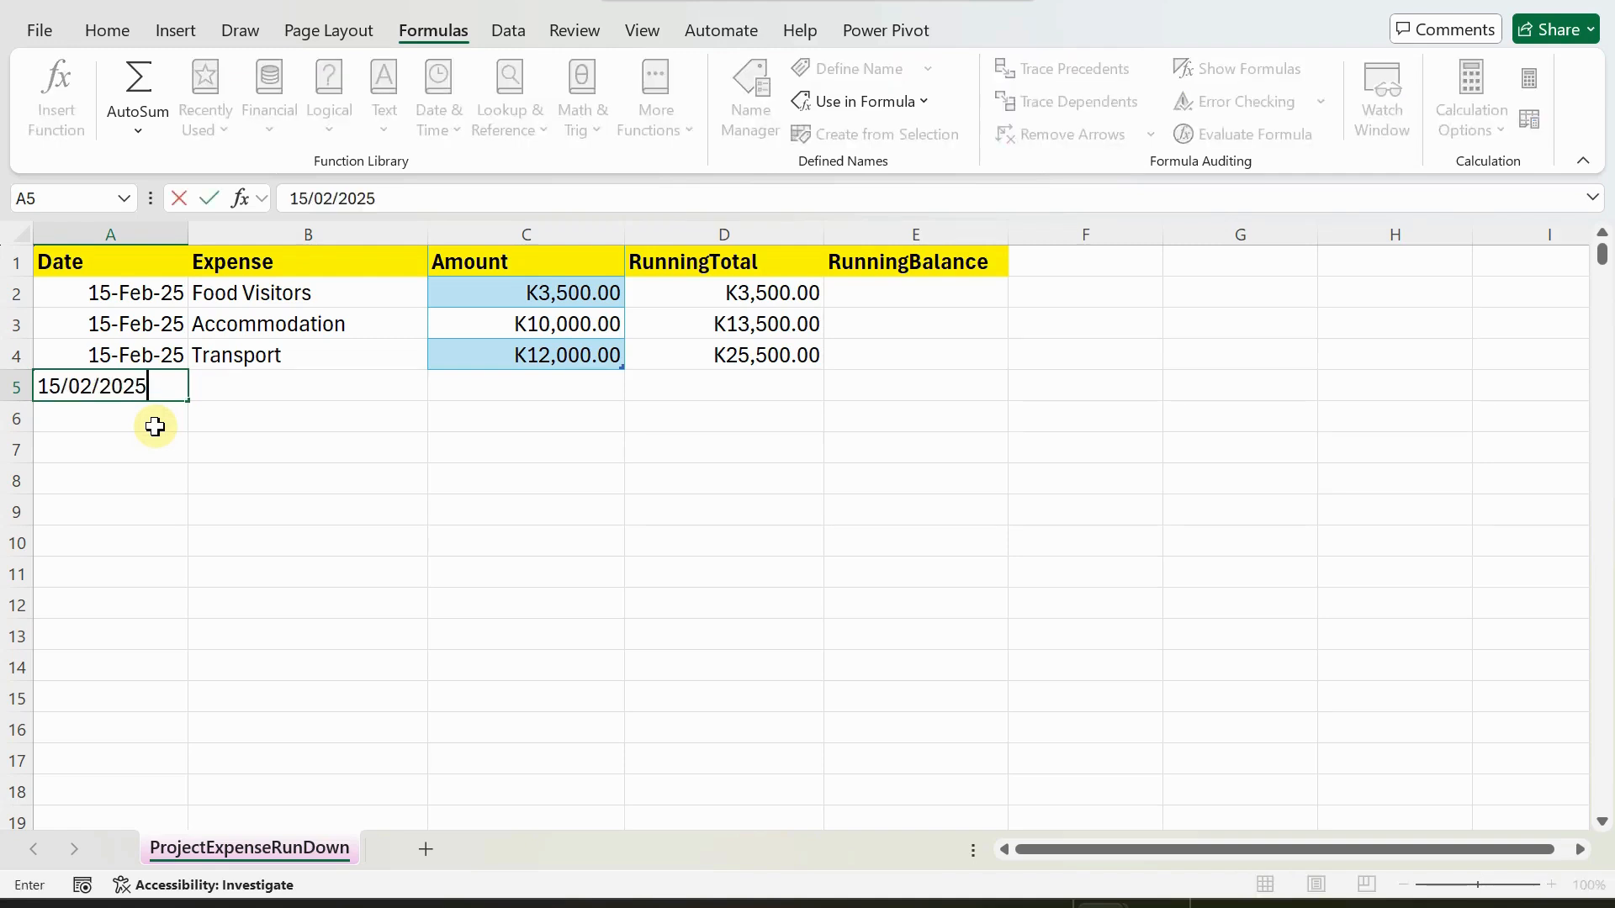
{"action": "key", "text": "Tab"}
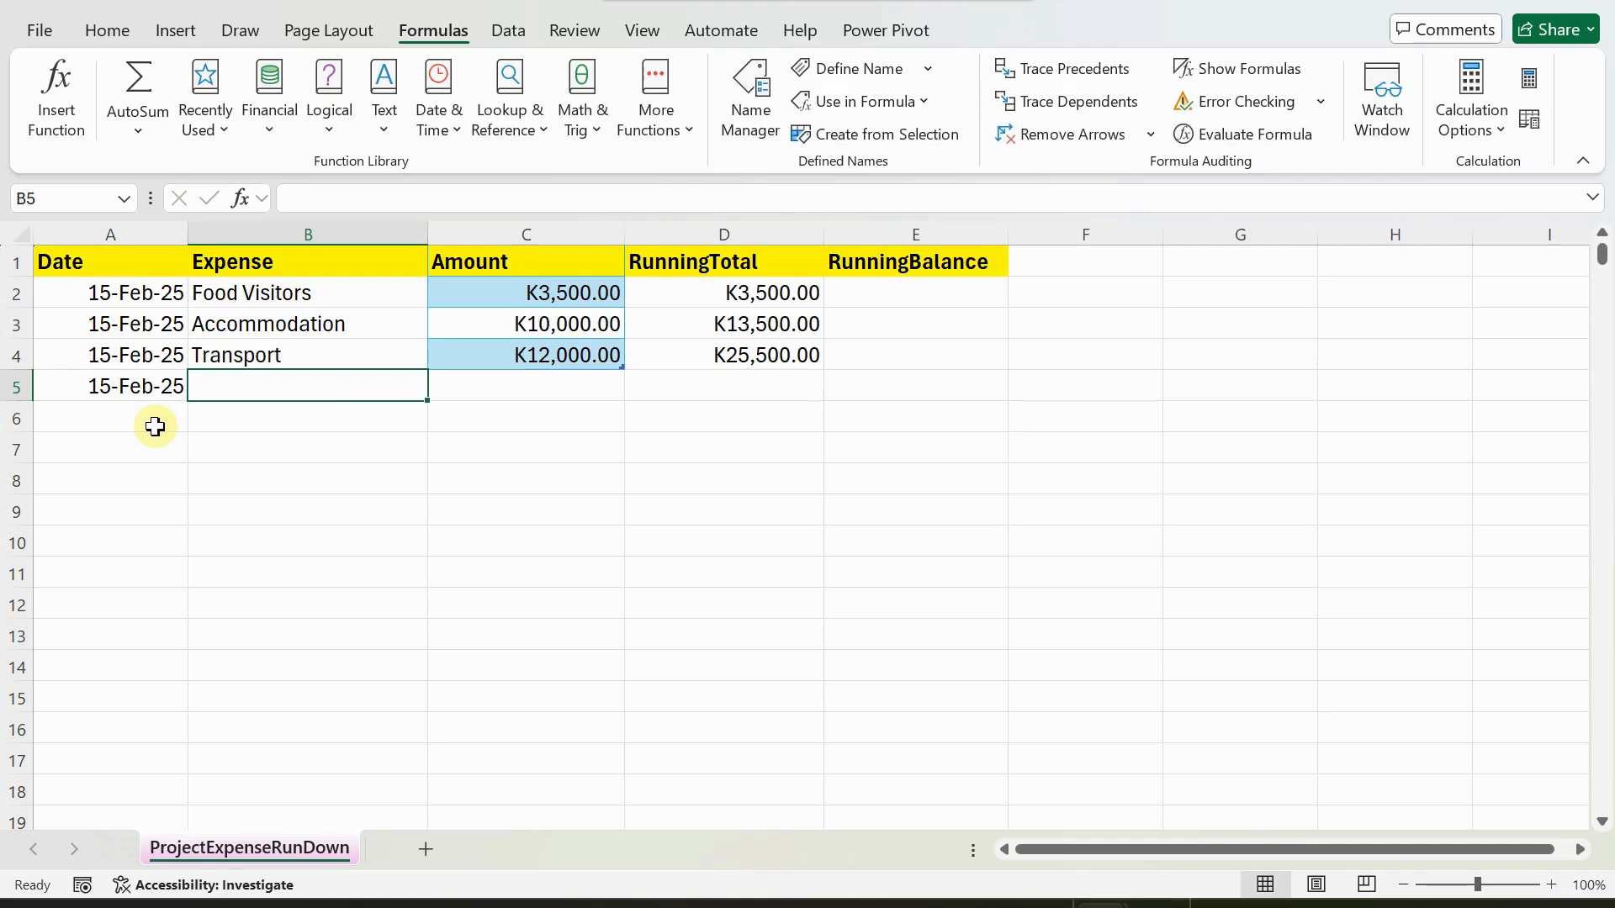
Enter "Tickets for Participants" as the expense description in B5.
{"action": "type", "text": "Tickets for "}
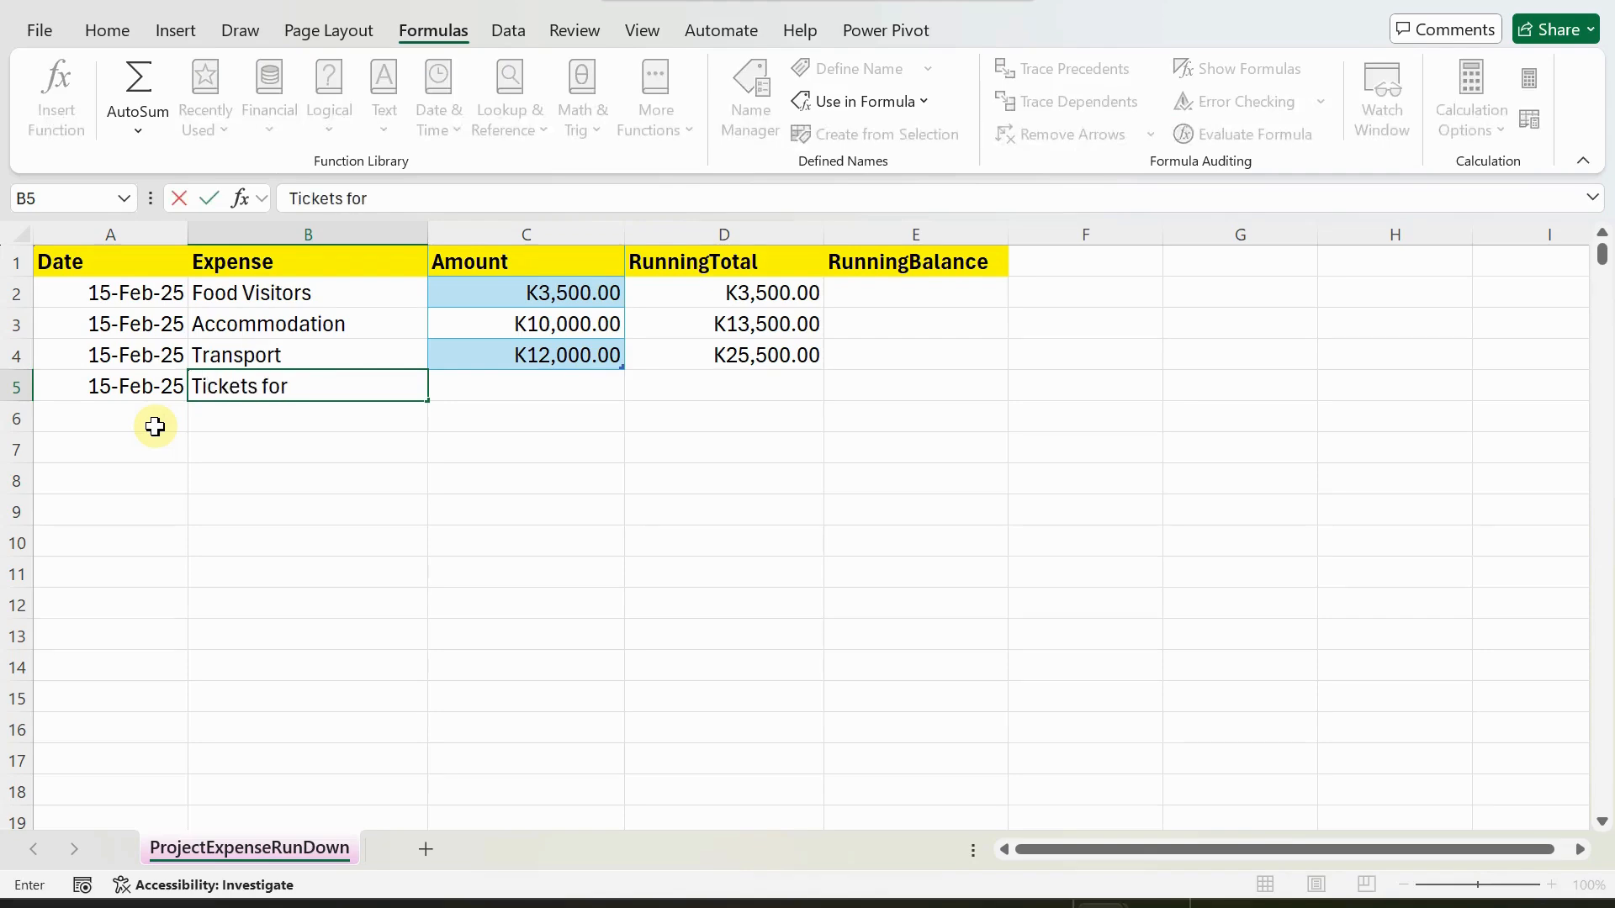
{"action": "type", "text": "Participatns"}
{"action": "key", "text": "BackSpace"}
{"action": "key", "text": "BackSpace"}
{"action": "key", "text": "BackSpace"}
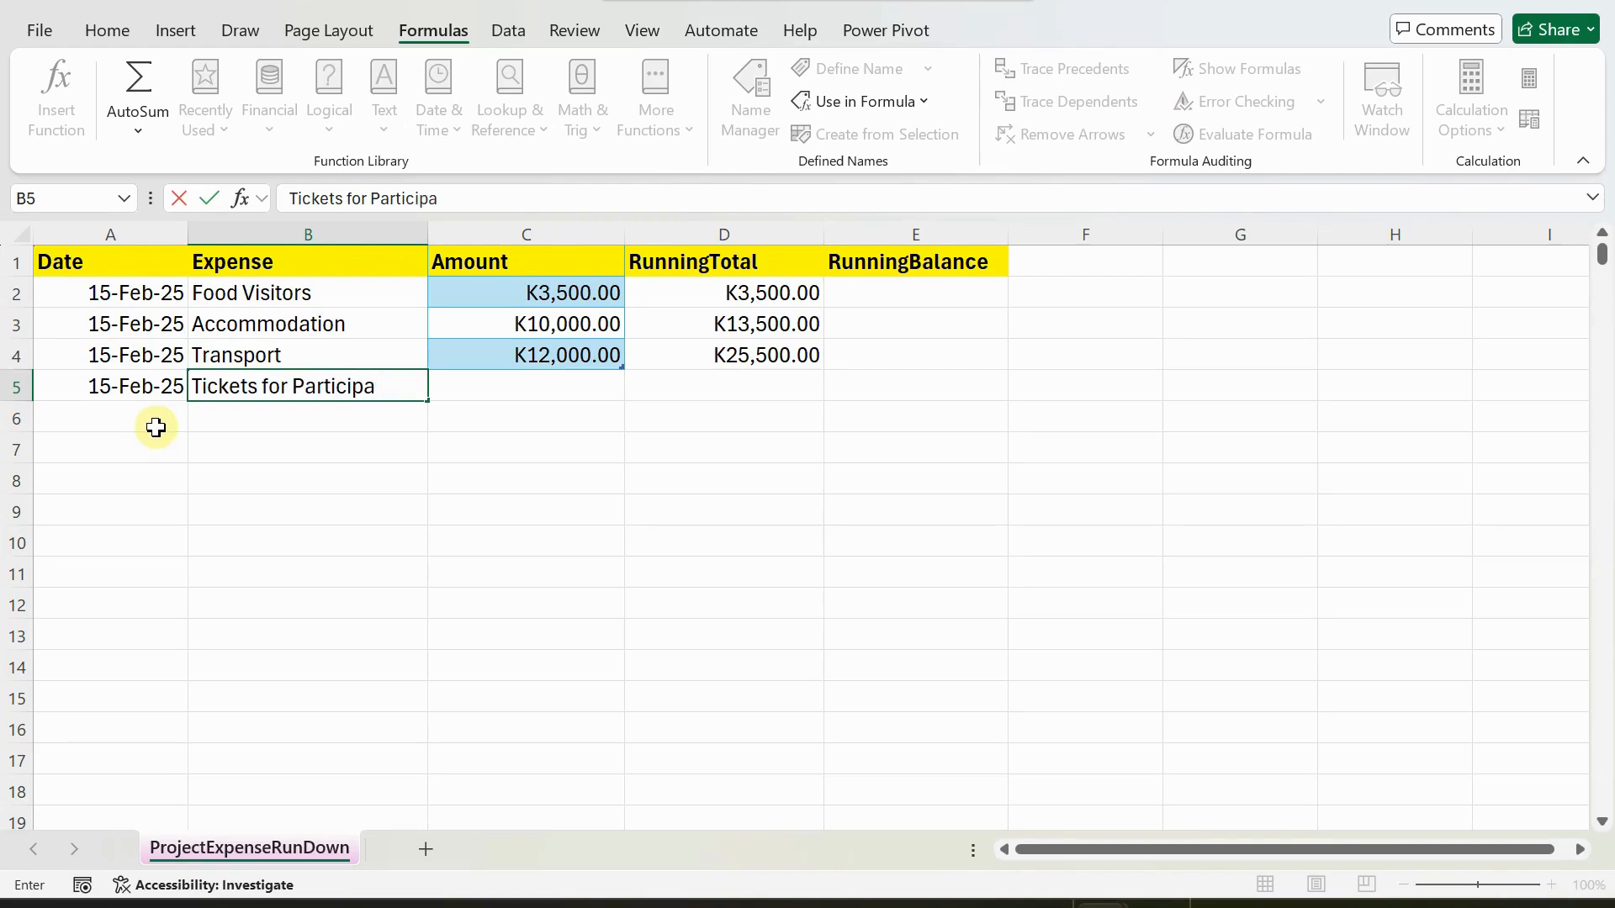
{"action": "type", "text": "nts"}
{"action": "key", "text": "Tab"}
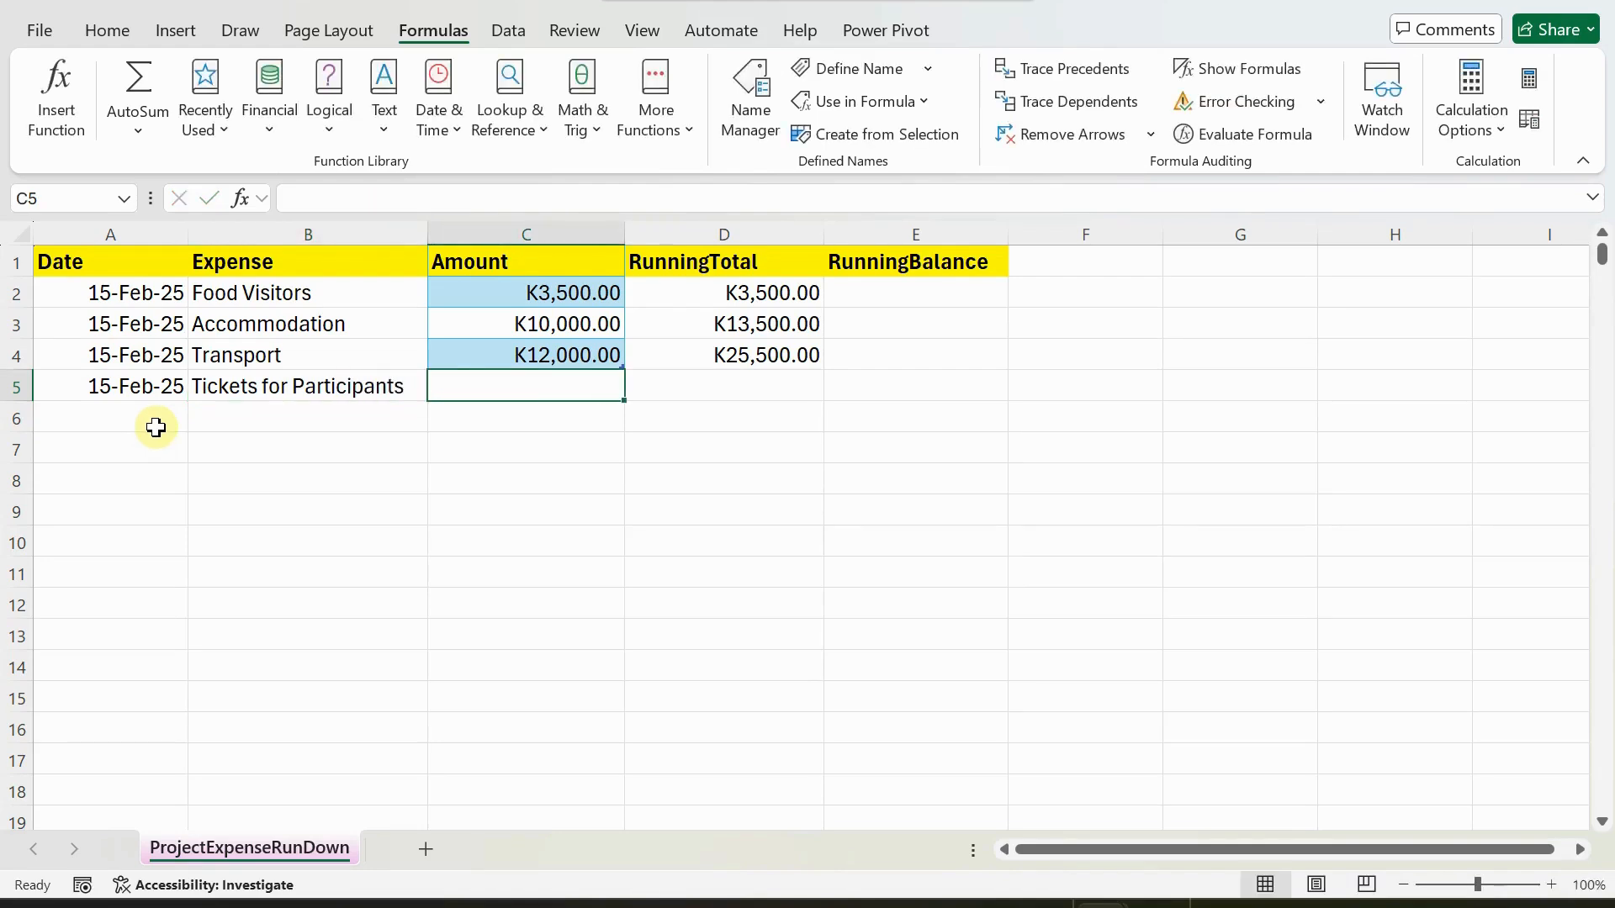
Enter 15000 in C5 as the amount for the participants' tickets, and select the SCAN formula cell D2.
{"action": "type", "text": "15000"}
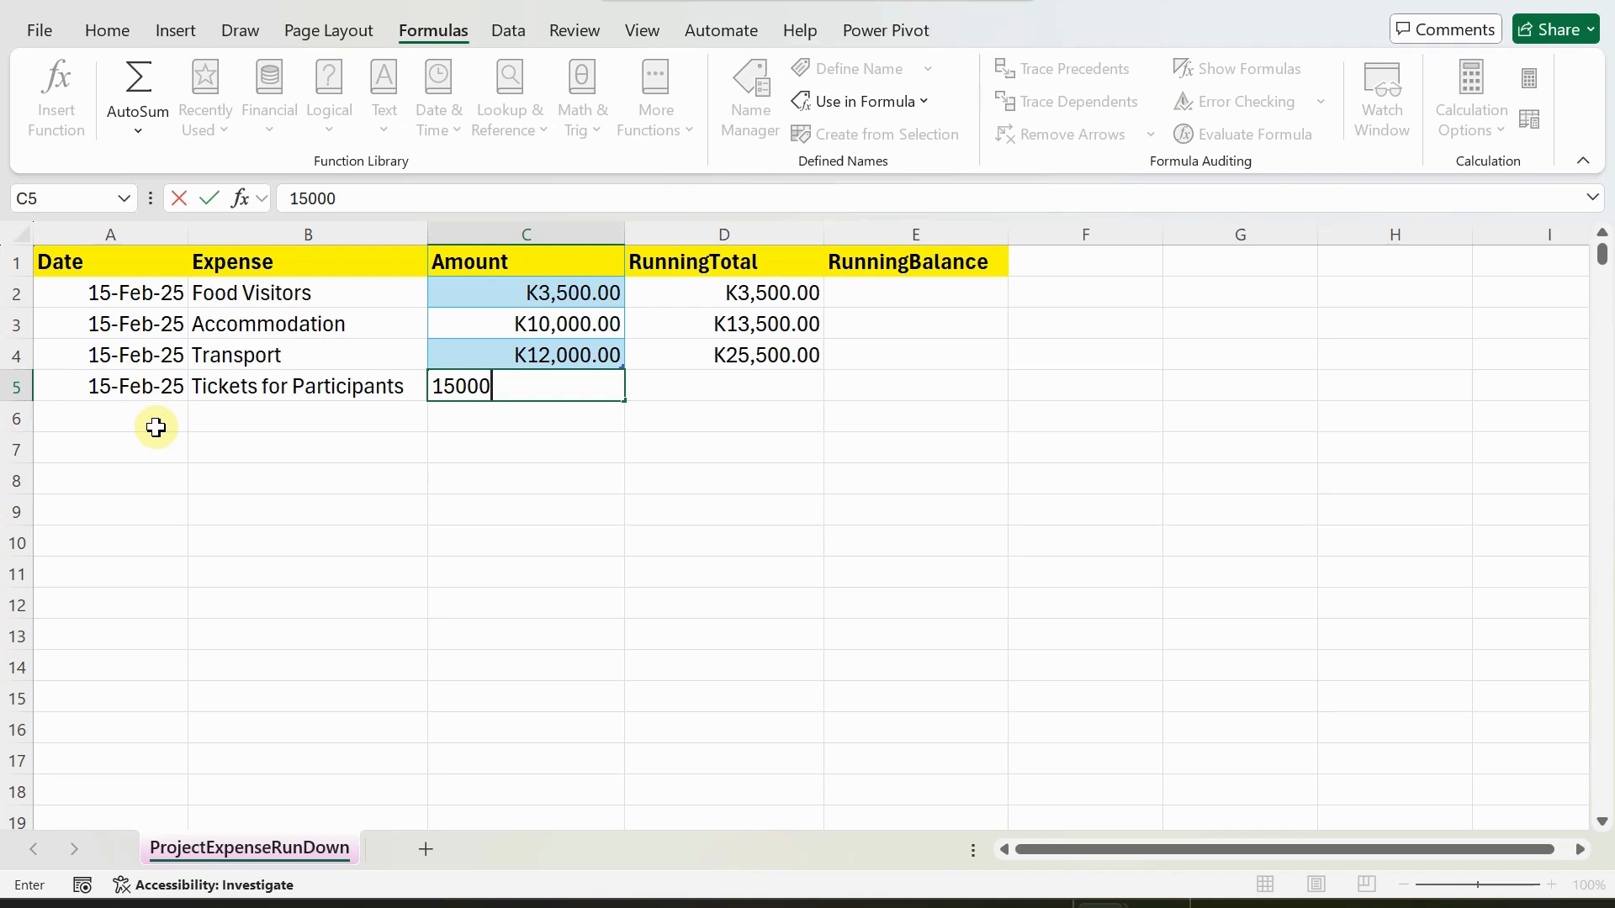
{"action": "key", "text": "Return"}
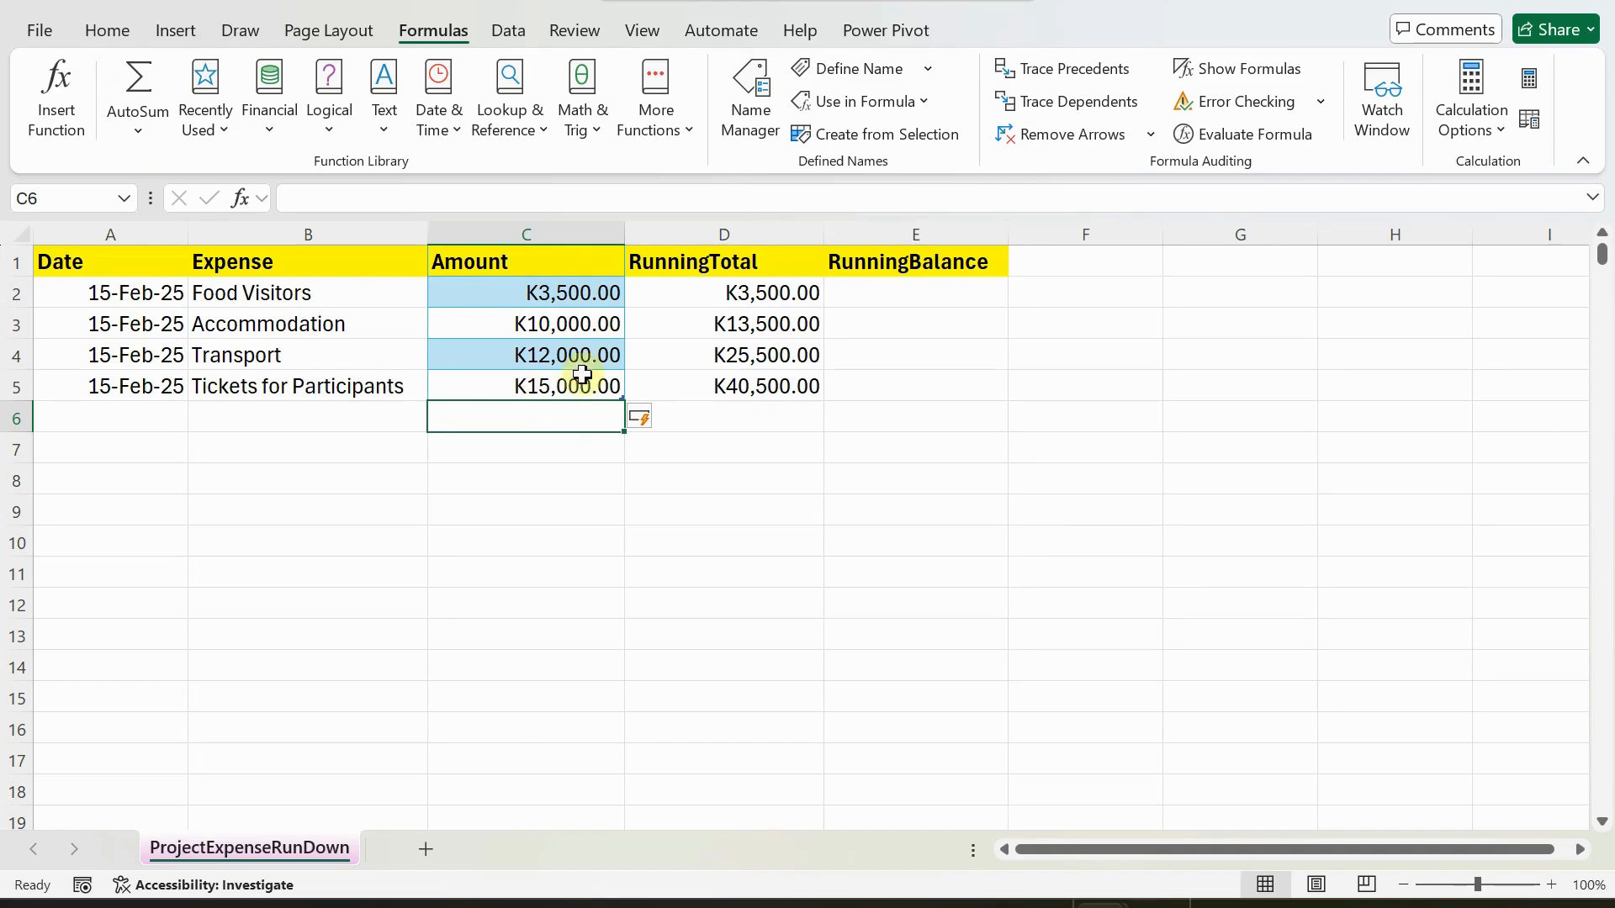
{"action": "left_click", "coordinate": [740, 293]}
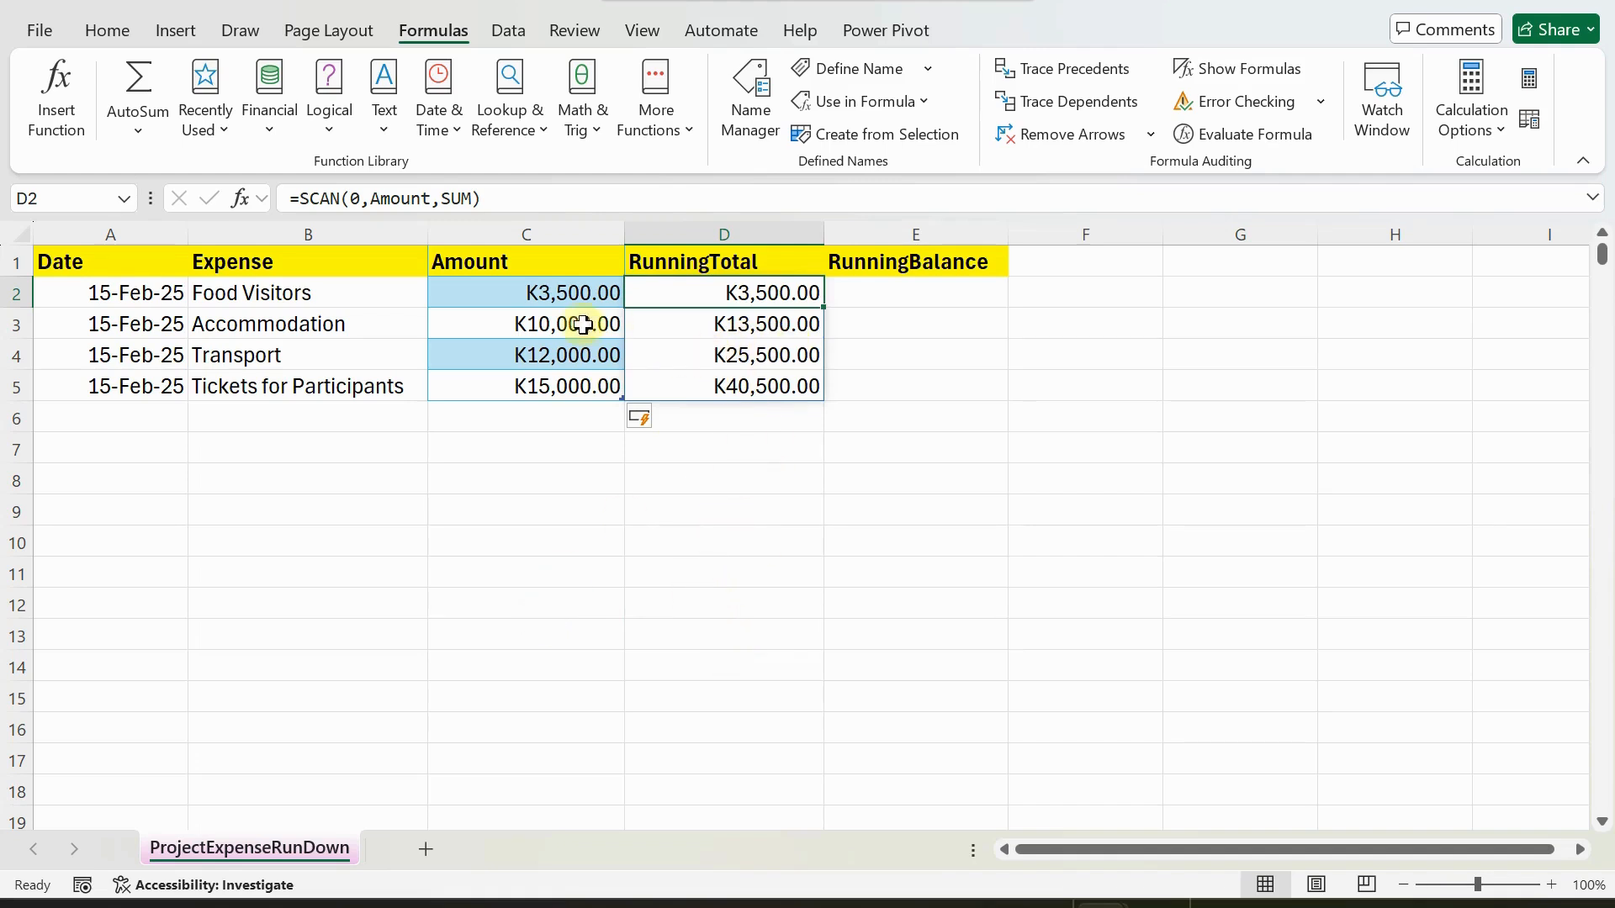
Enter the formula =50000-(SCAN(0,Amount,SUM)) in E2 to calculate the running balance against the 50000 budget.
{"action": "left_click", "coordinate": [867, 294]}
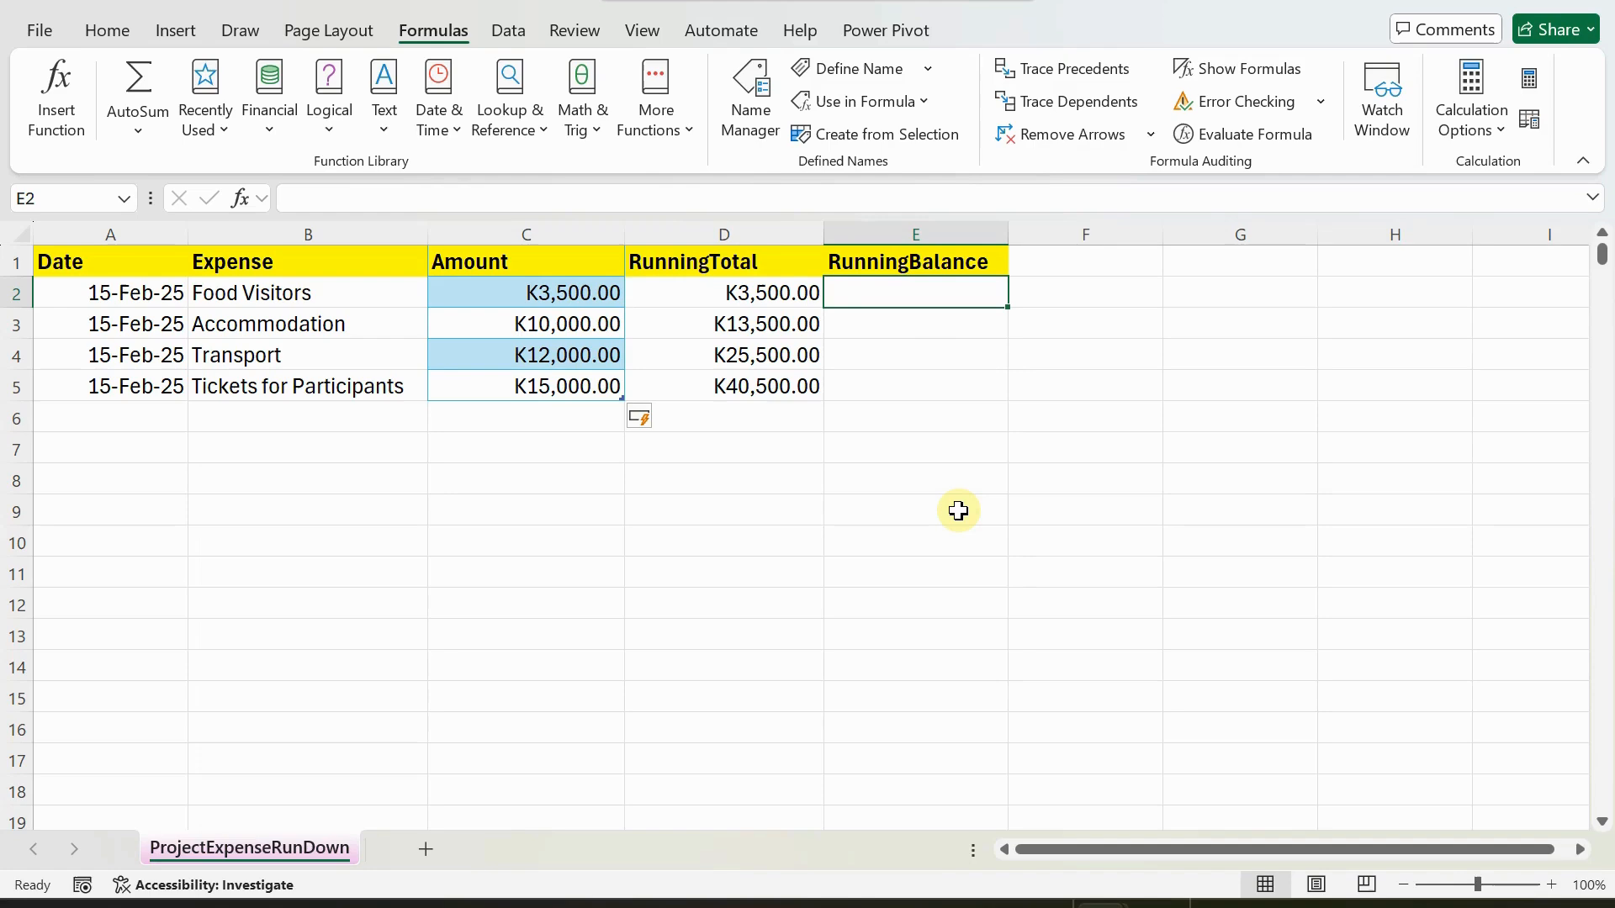
{"action": "type", "text": "=50000-("}
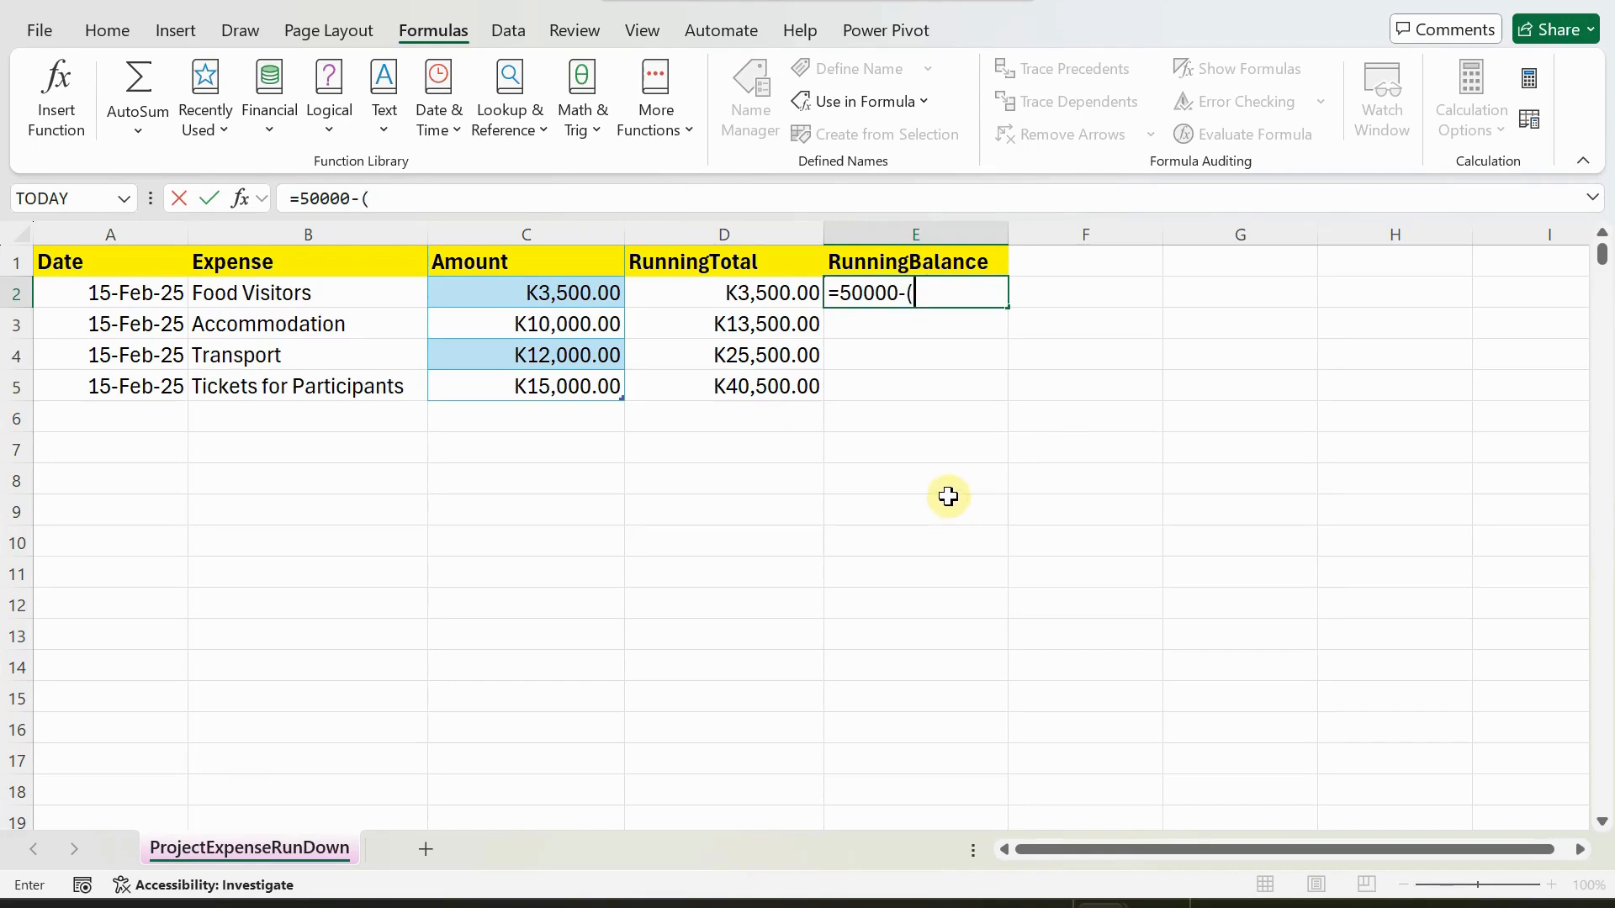
{"action": "type", "text": "scan"}
{"action": "key", "text": "Tab"}
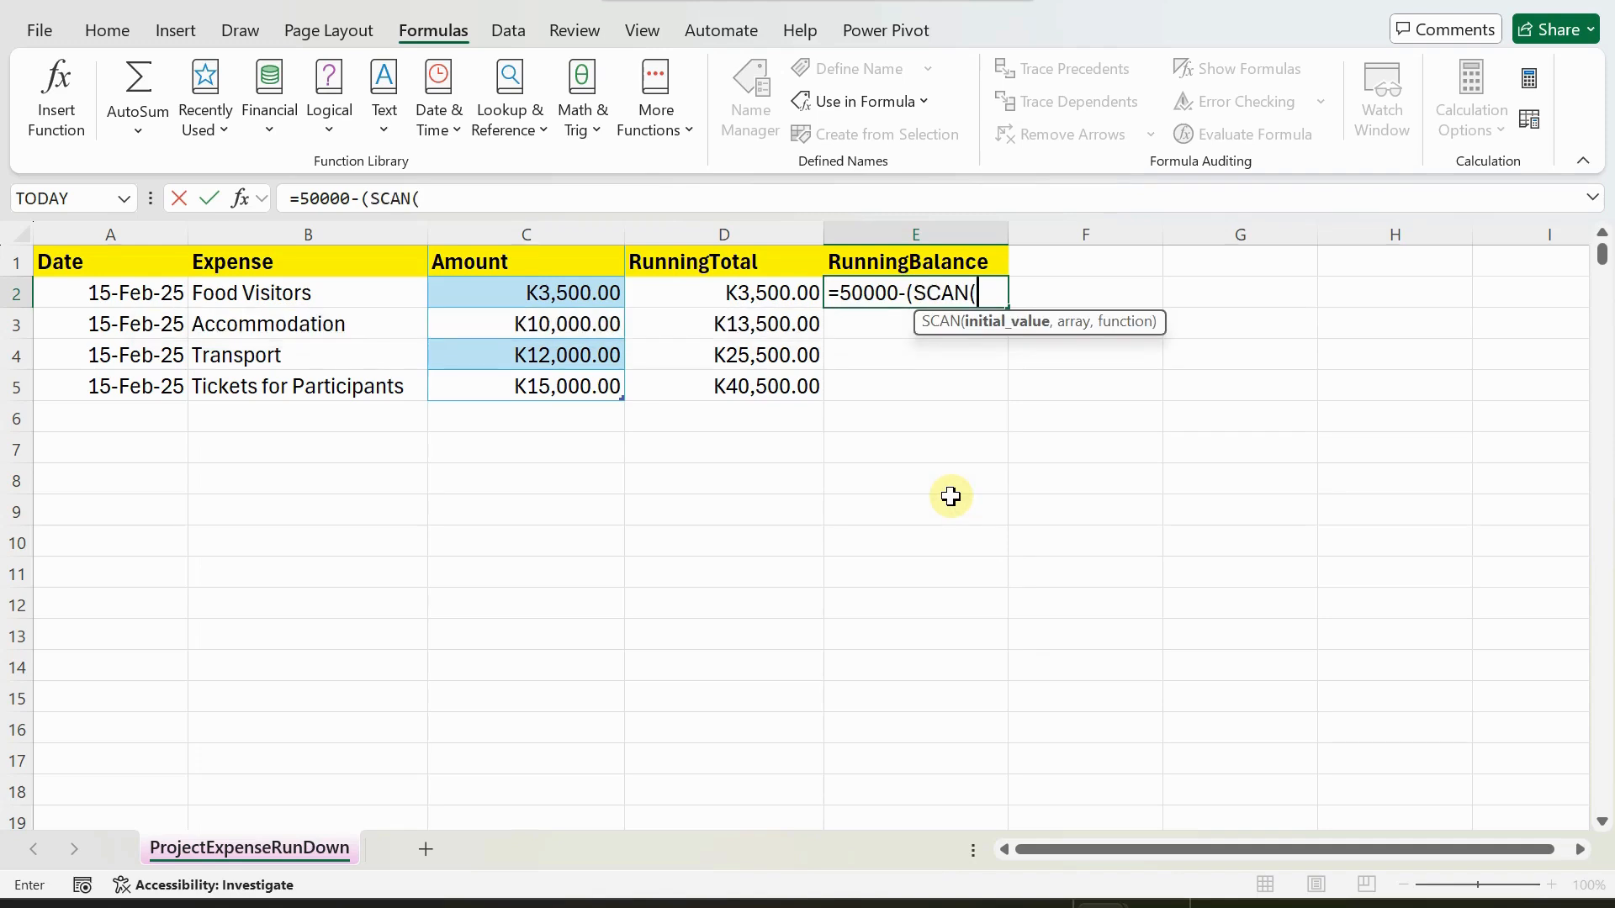
{"action": "type", "text": "0,"}
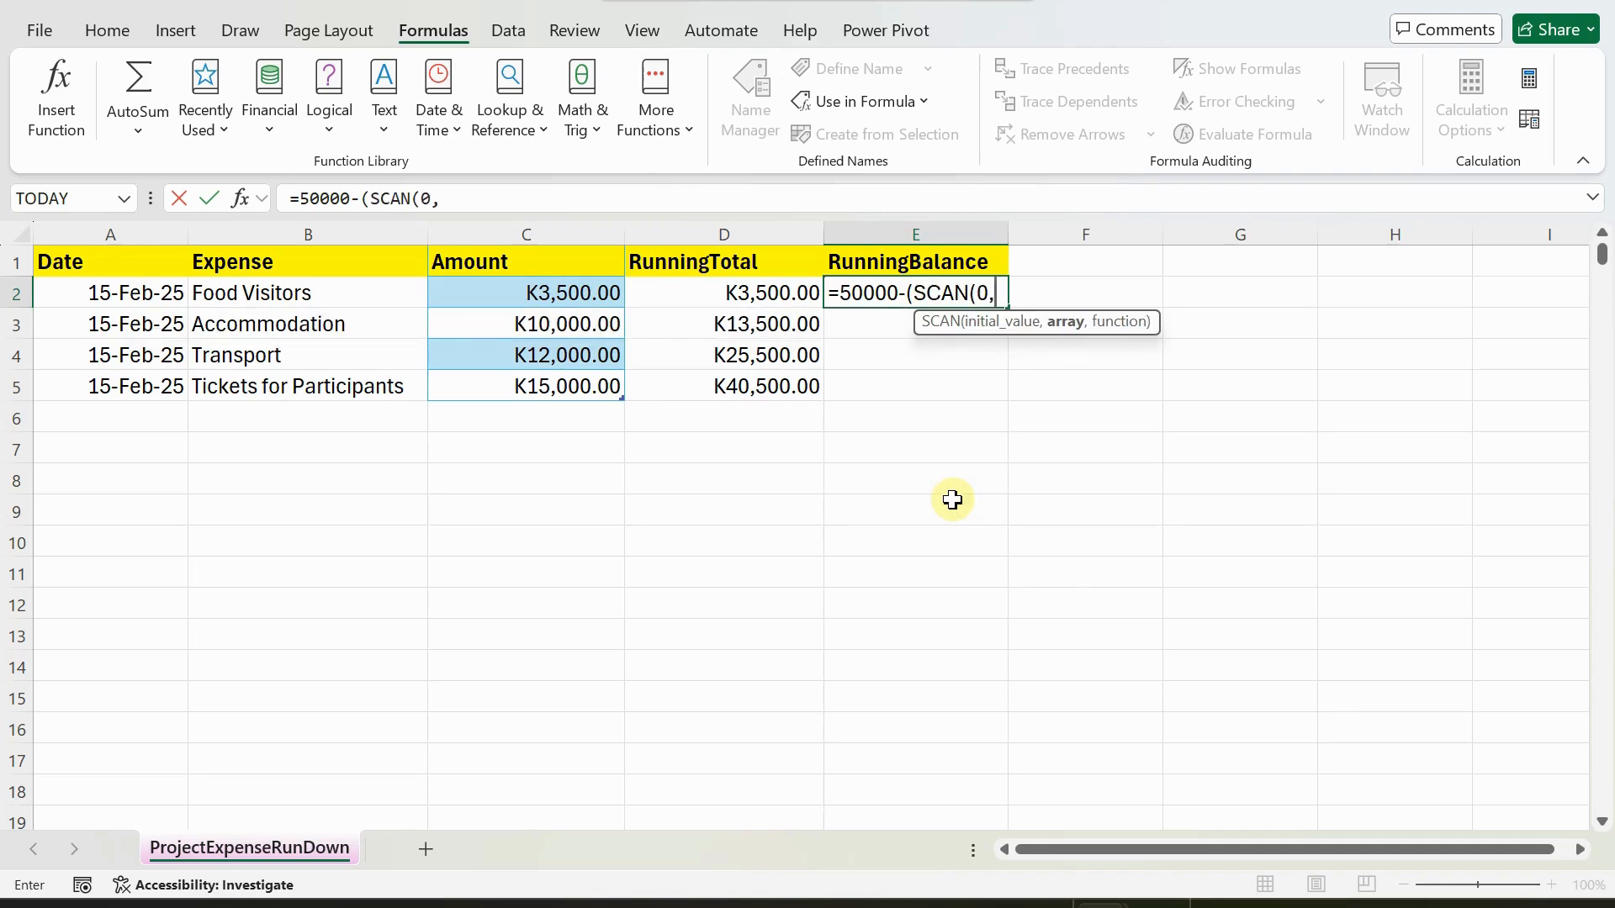
{"action": "type", "text": "am"}
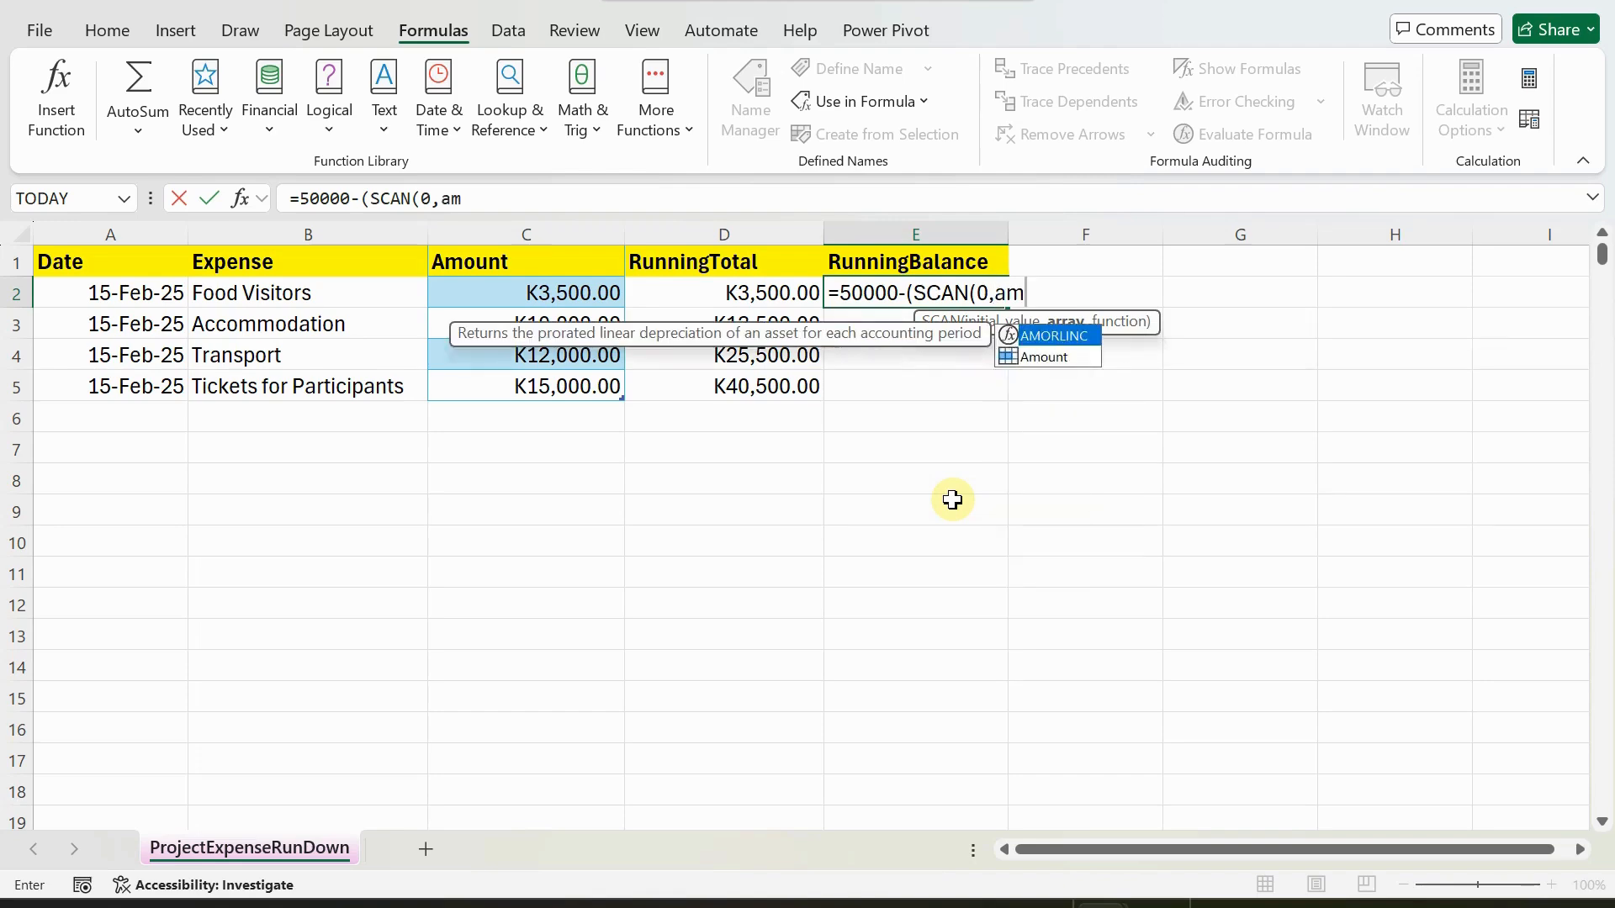
{"action": "key", "text": "Down"}
{"action": "key", "text": "Tab"}
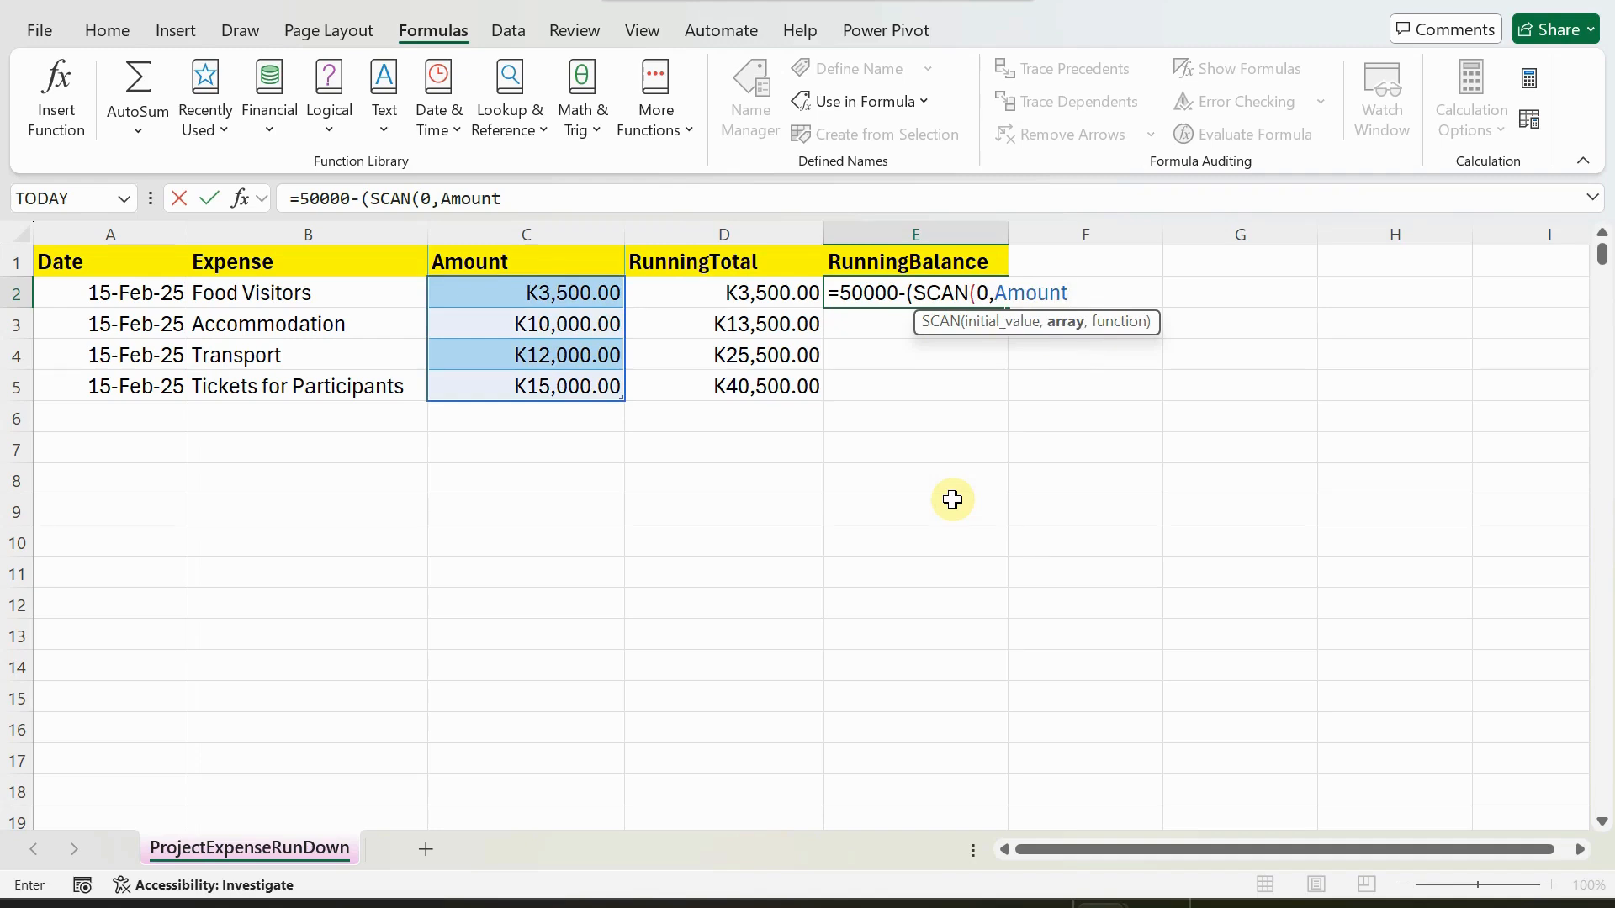
{"action": "type", "text": ",sum"}
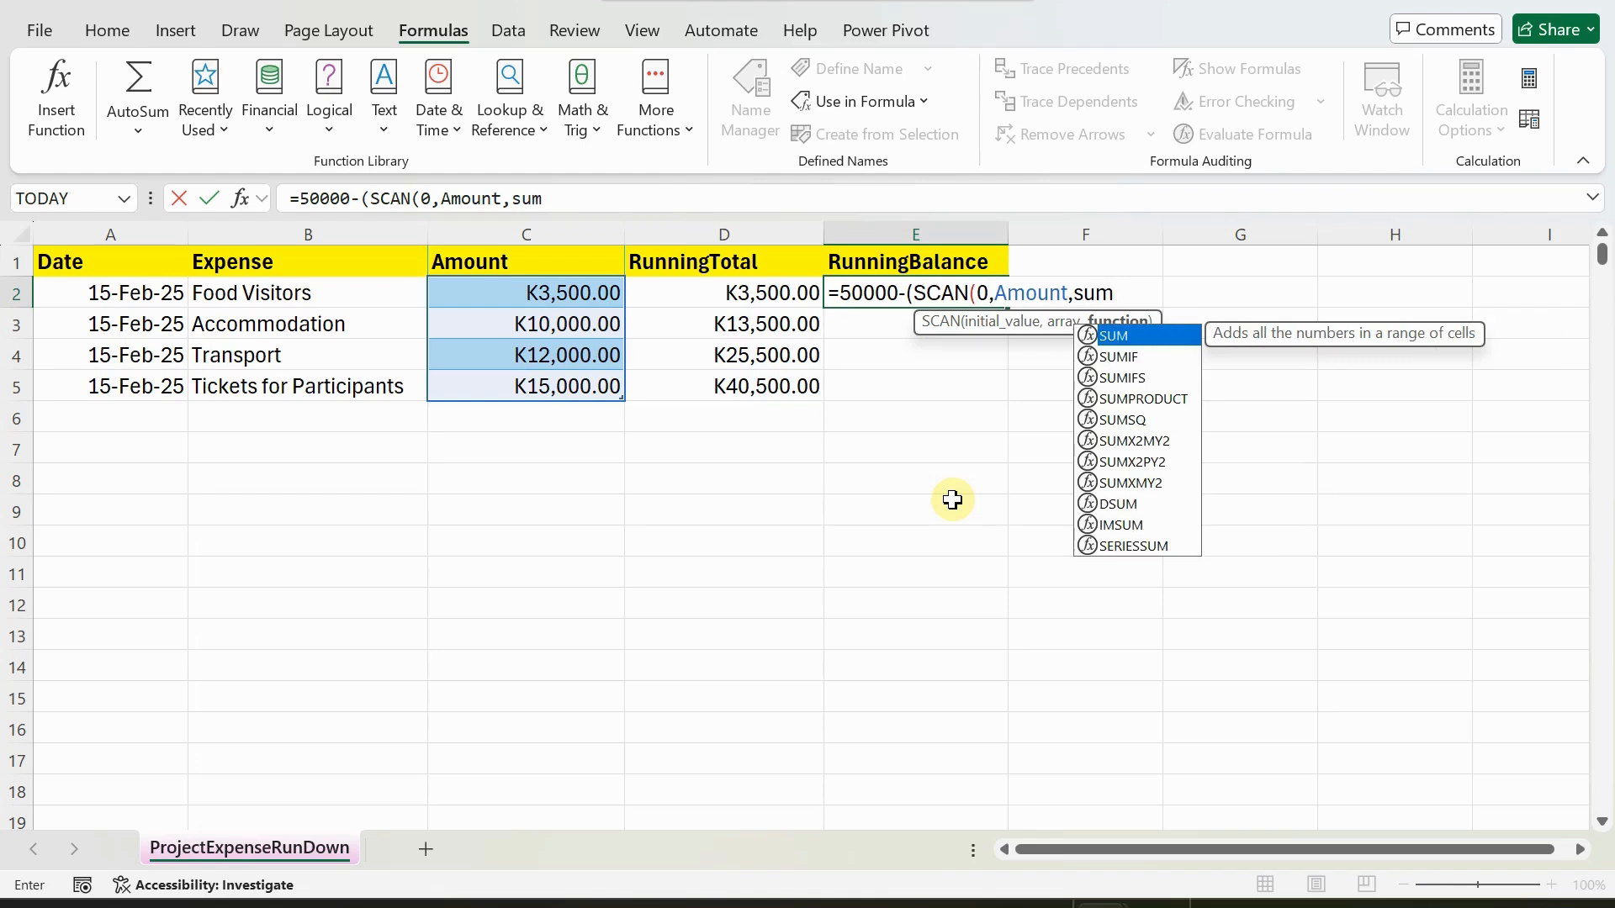
{"action": "type", "text": ")"}
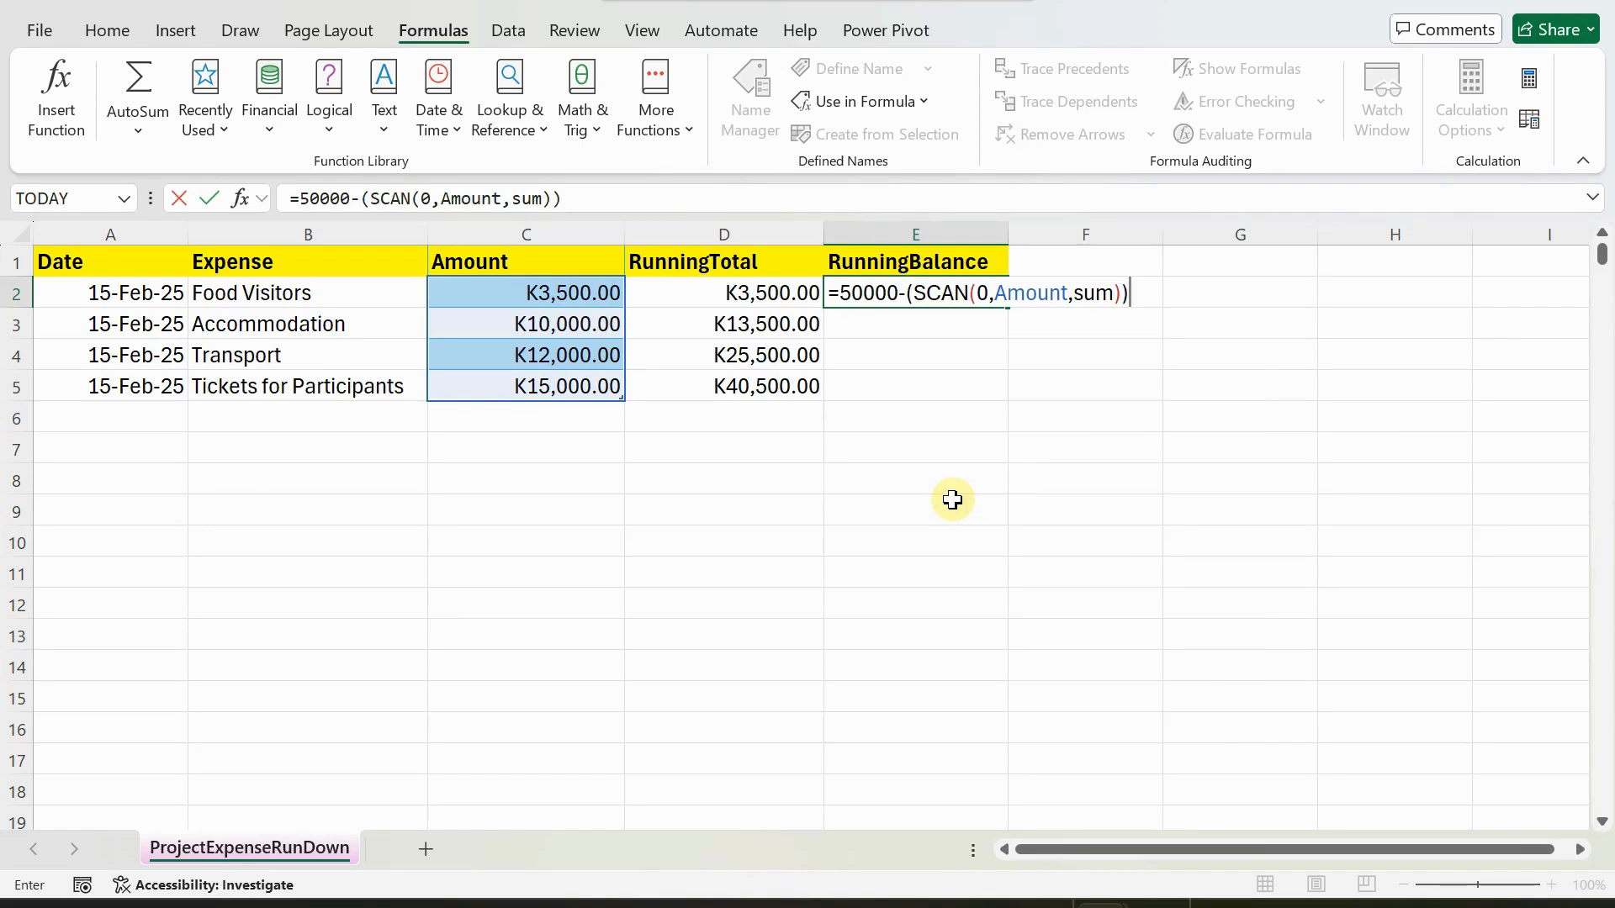
{"action": "key", "text": "Return"}
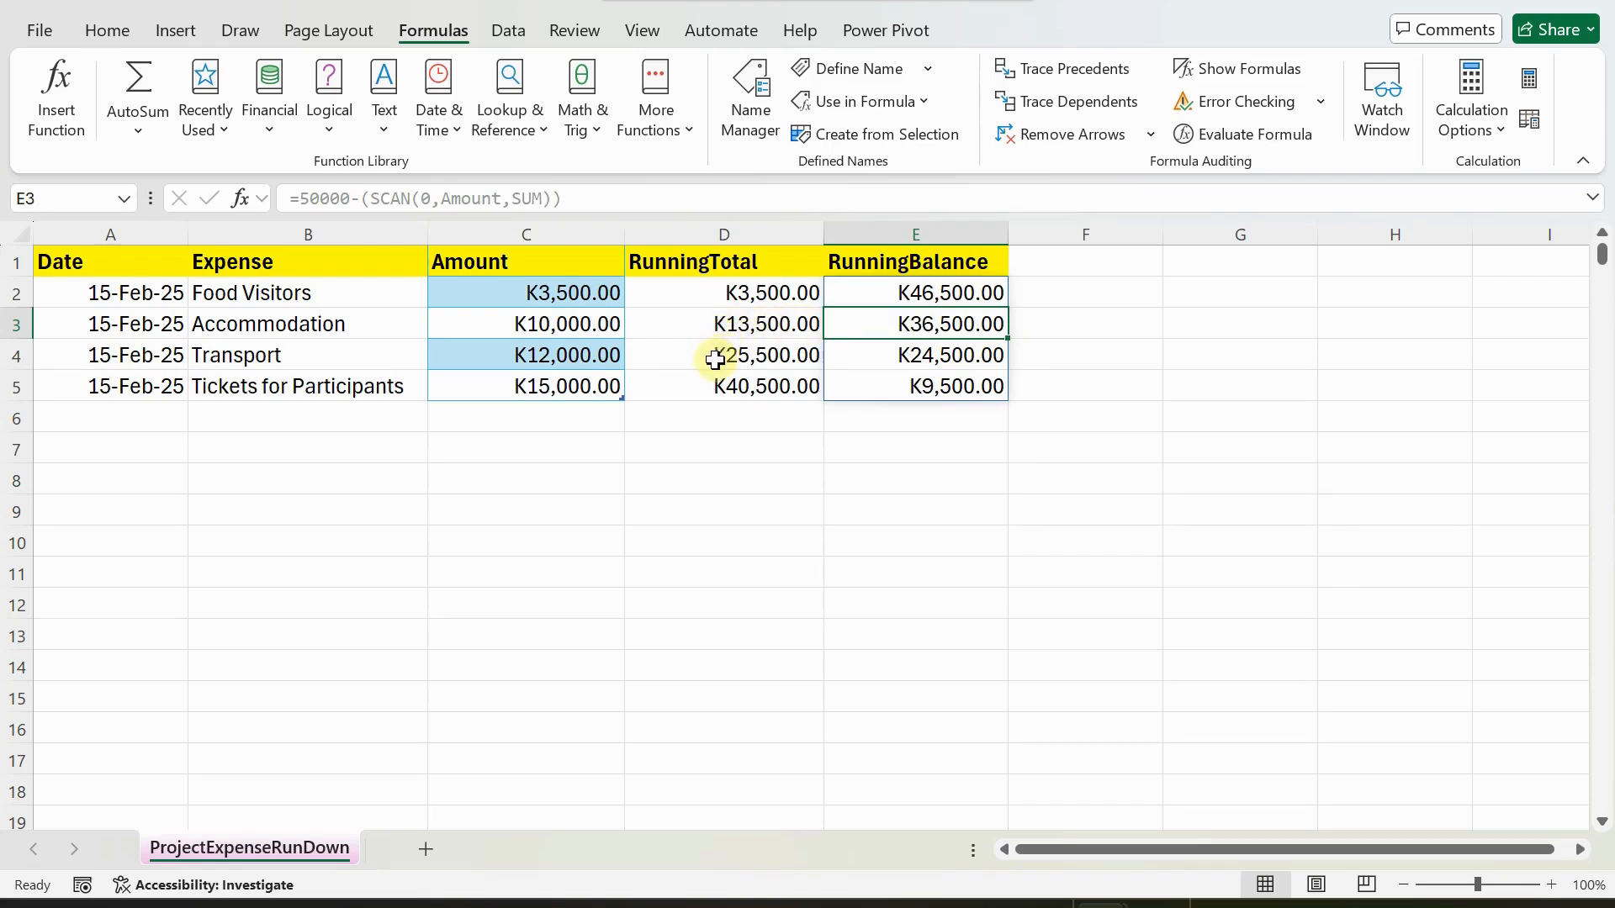
Compare the spilled RunningBalance cells with the amount in C5 and the SCAN running total formula in D2.
{"action": "left_click", "coordinate": [927, 355]}
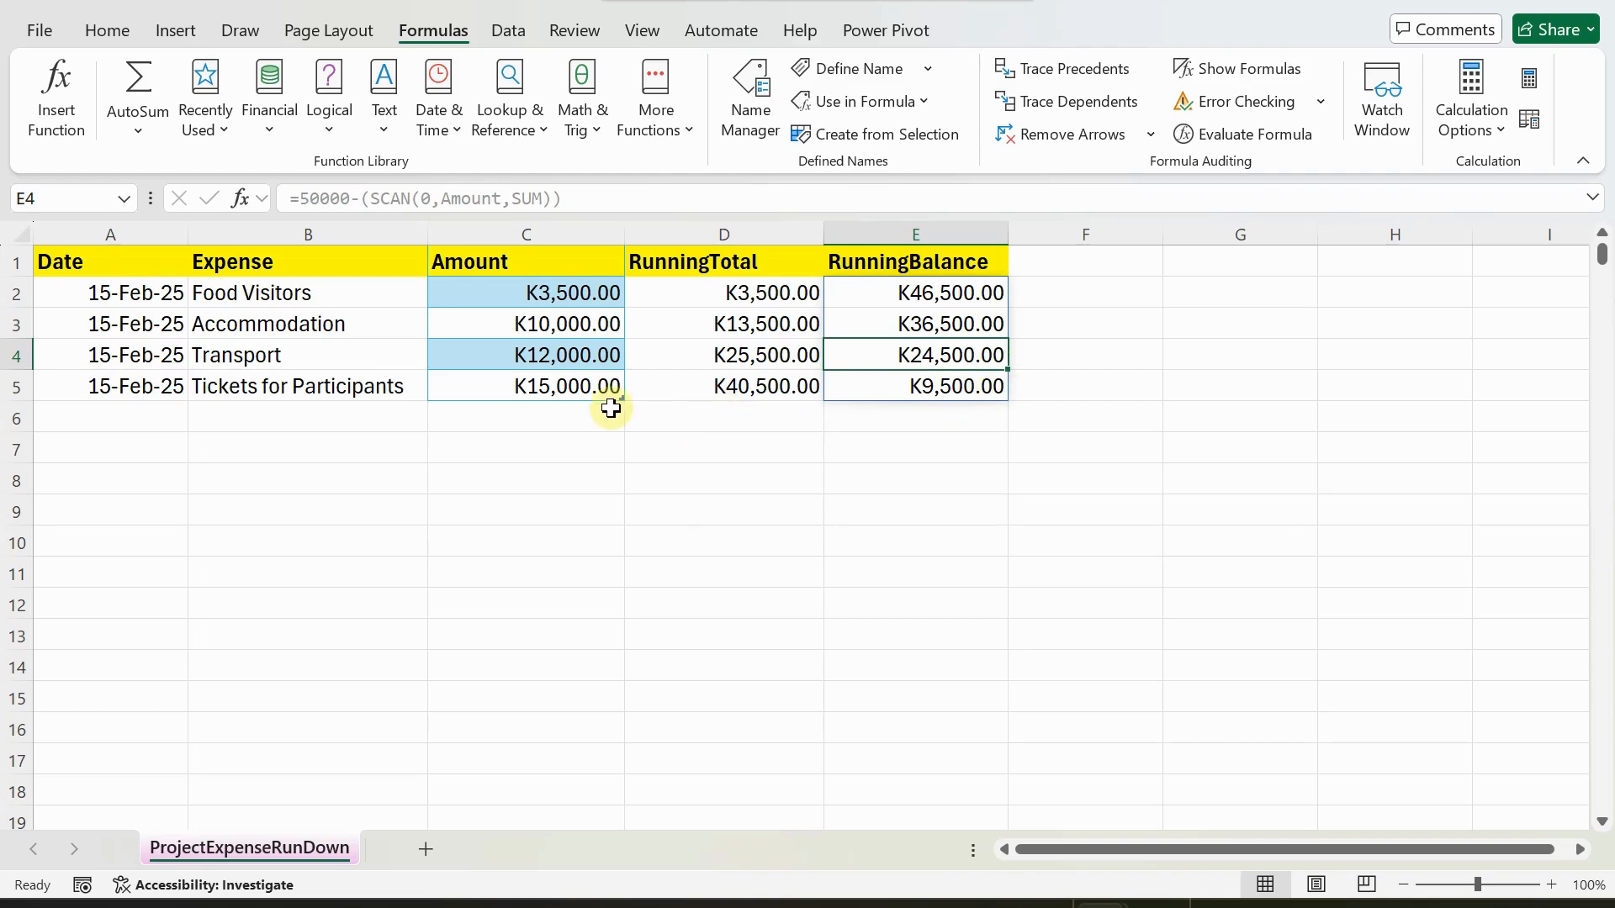
{"action": "left_click", "coordinate": [543, 389]}
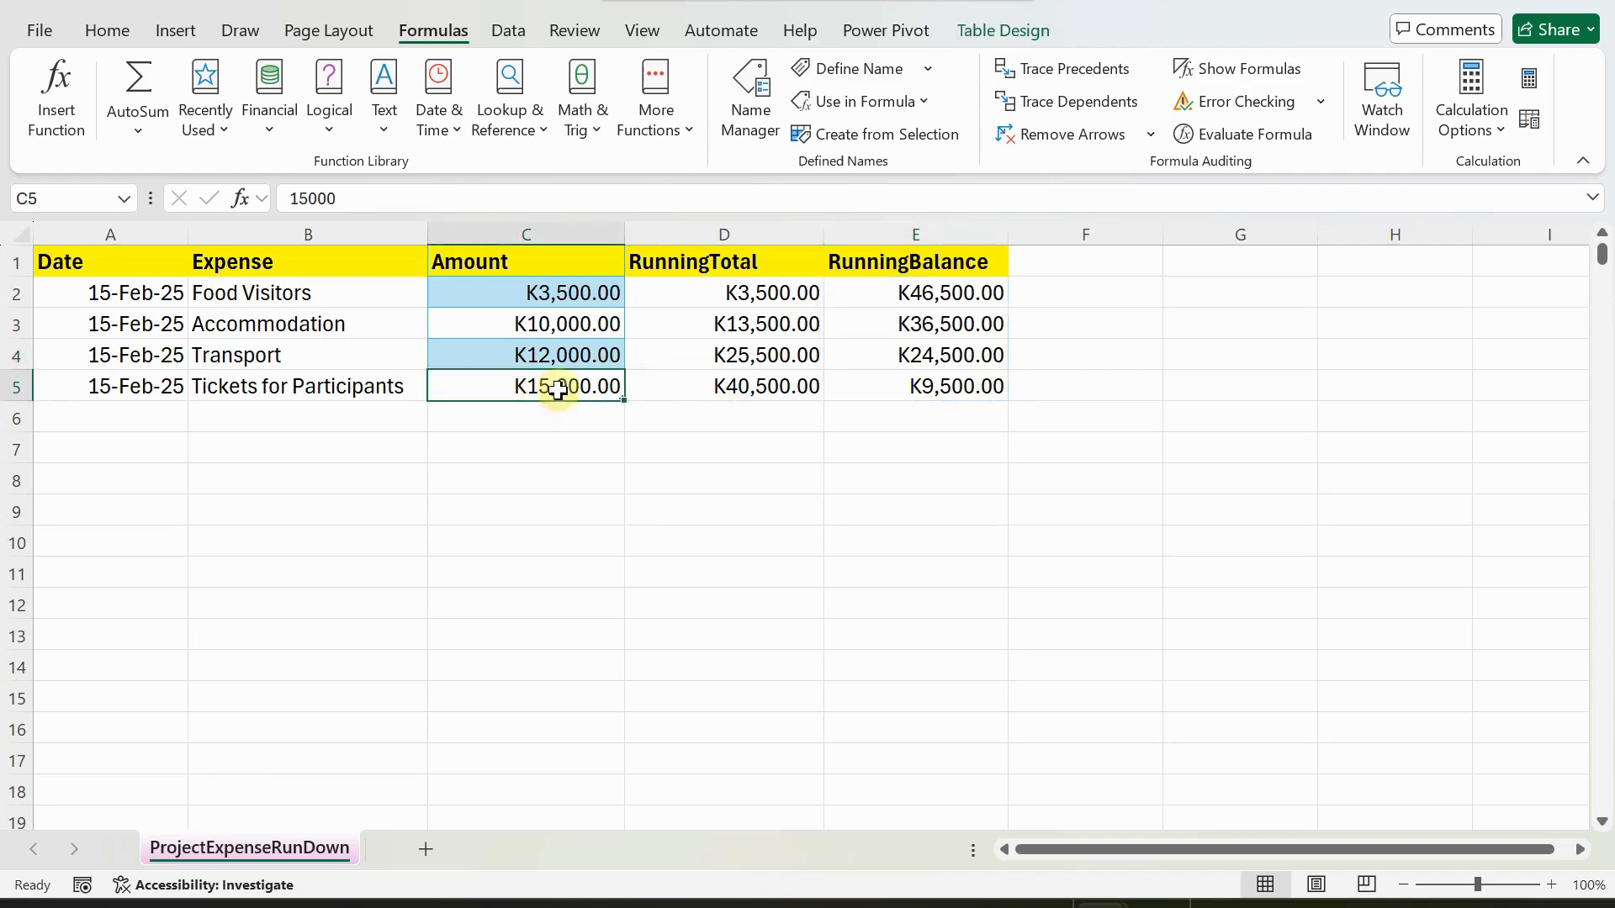
{"action": "left_click", "coordinate": [921, 387]}
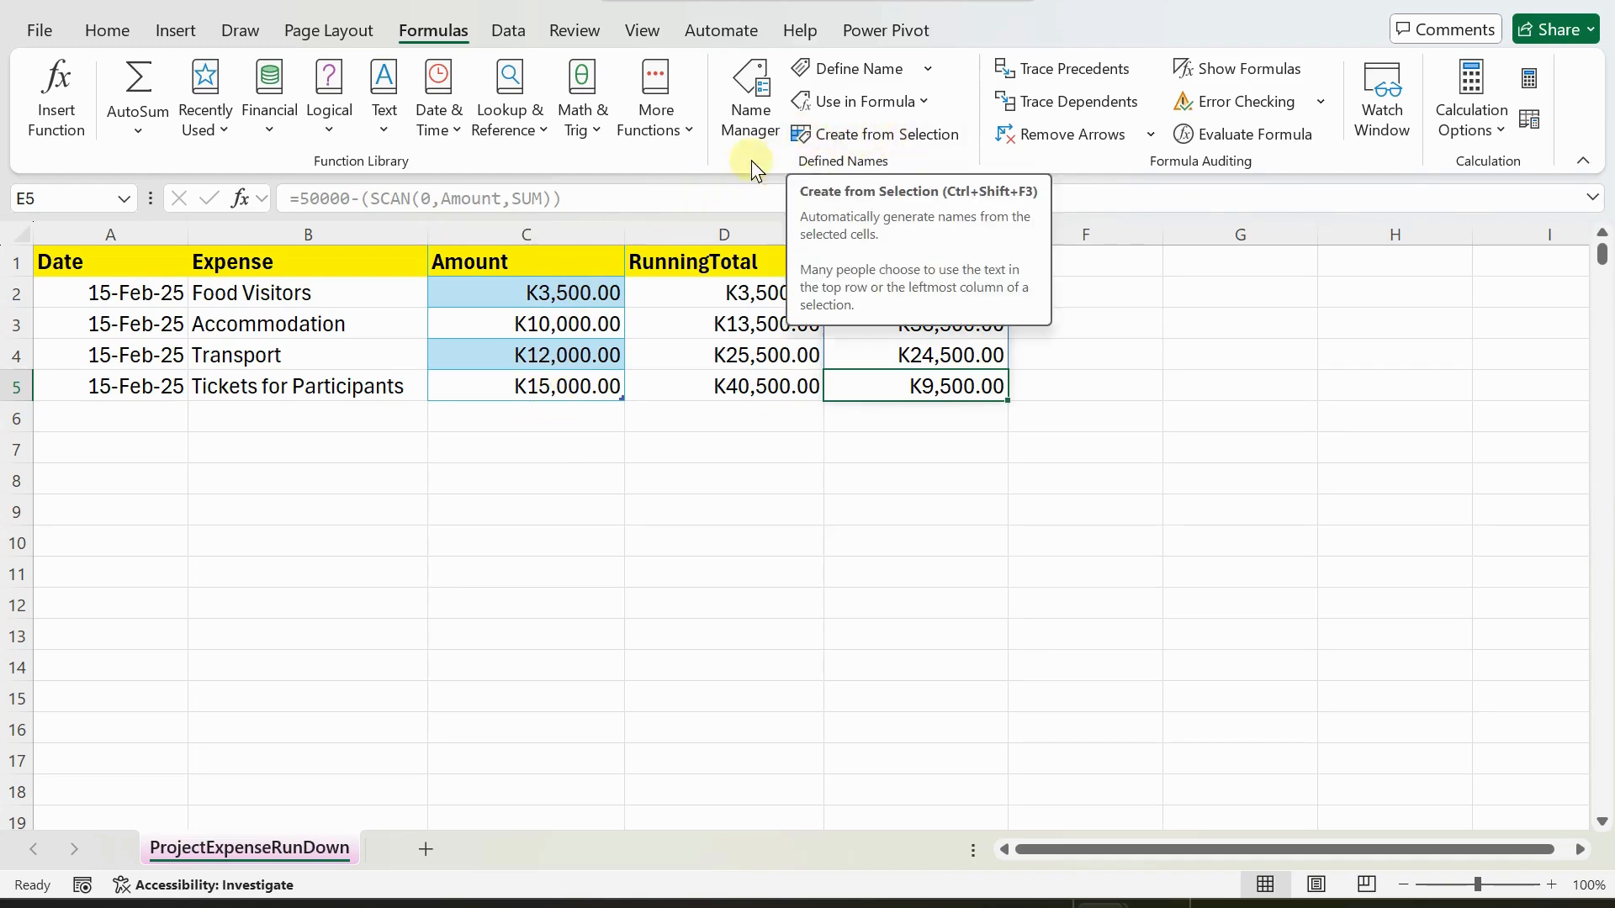
{"action": "left_click", "coordinate": [725, 293]}
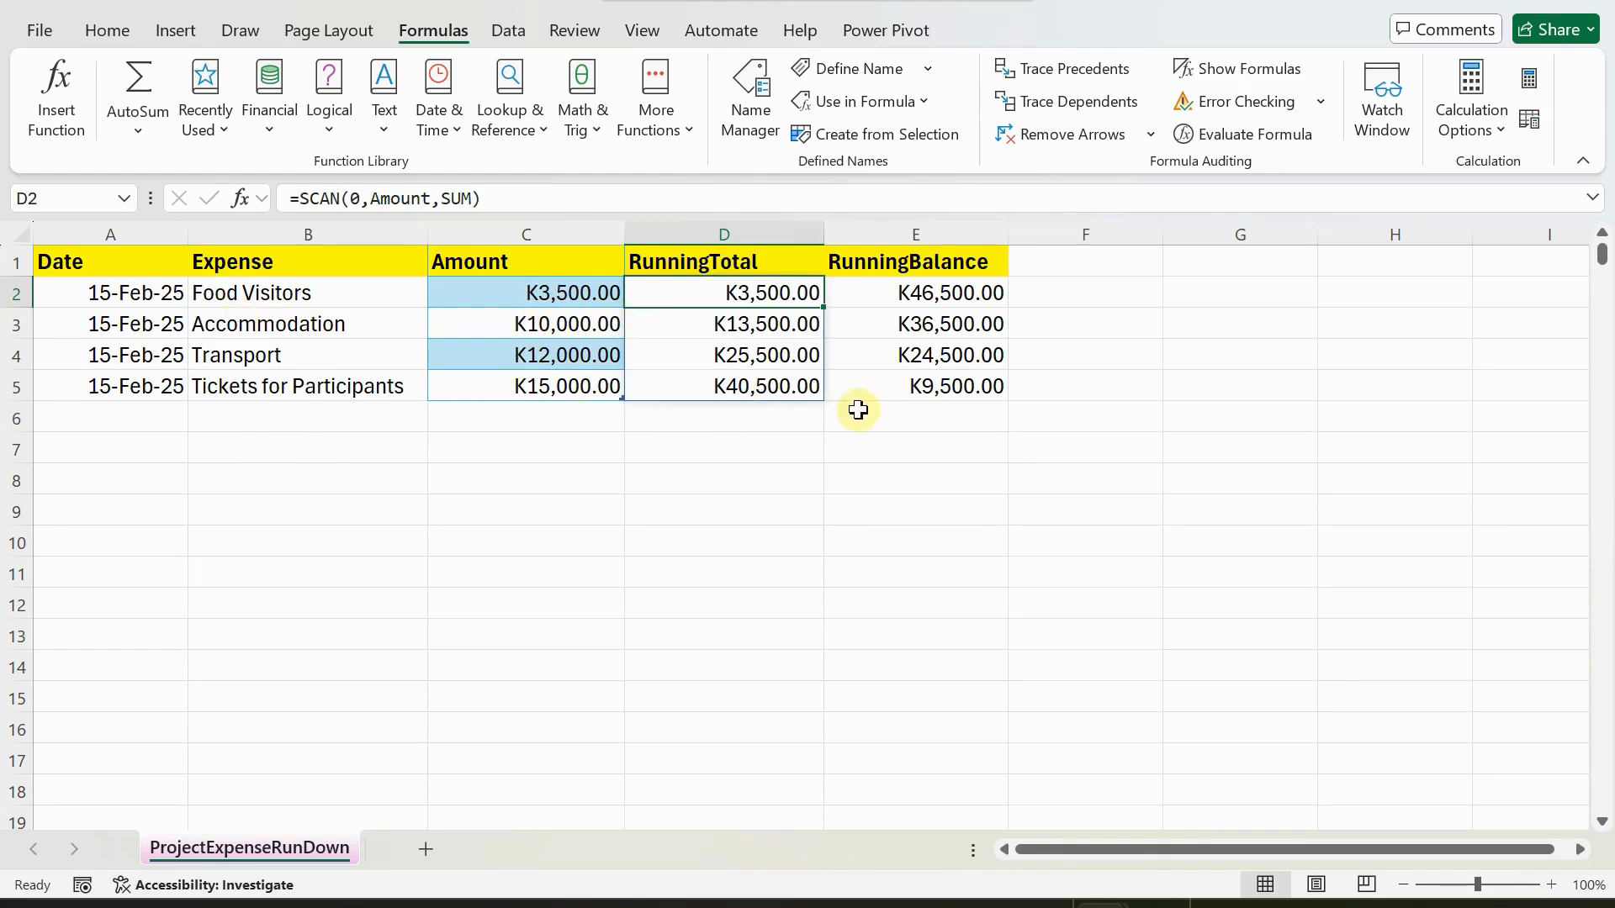
Enter the date 16-Feb-25 in A6 for a new expense row.
{"action": "left_click", "coordinate": [127, 414]}
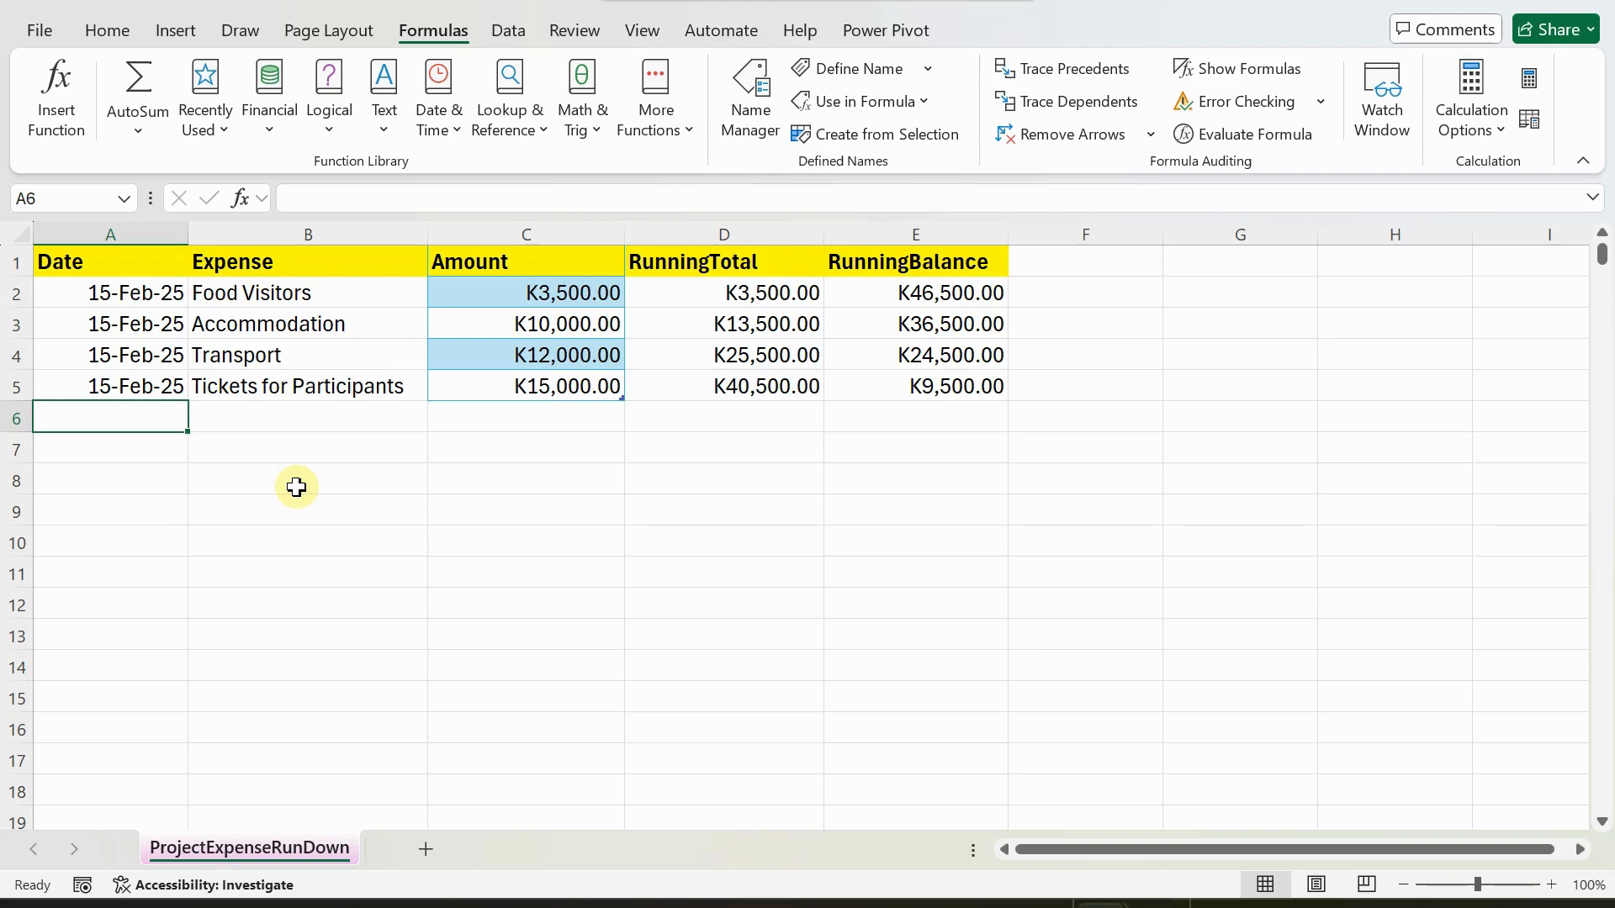
{"action": "type", "text": "1"}
{"action": "key", "text": "BackSpace"}
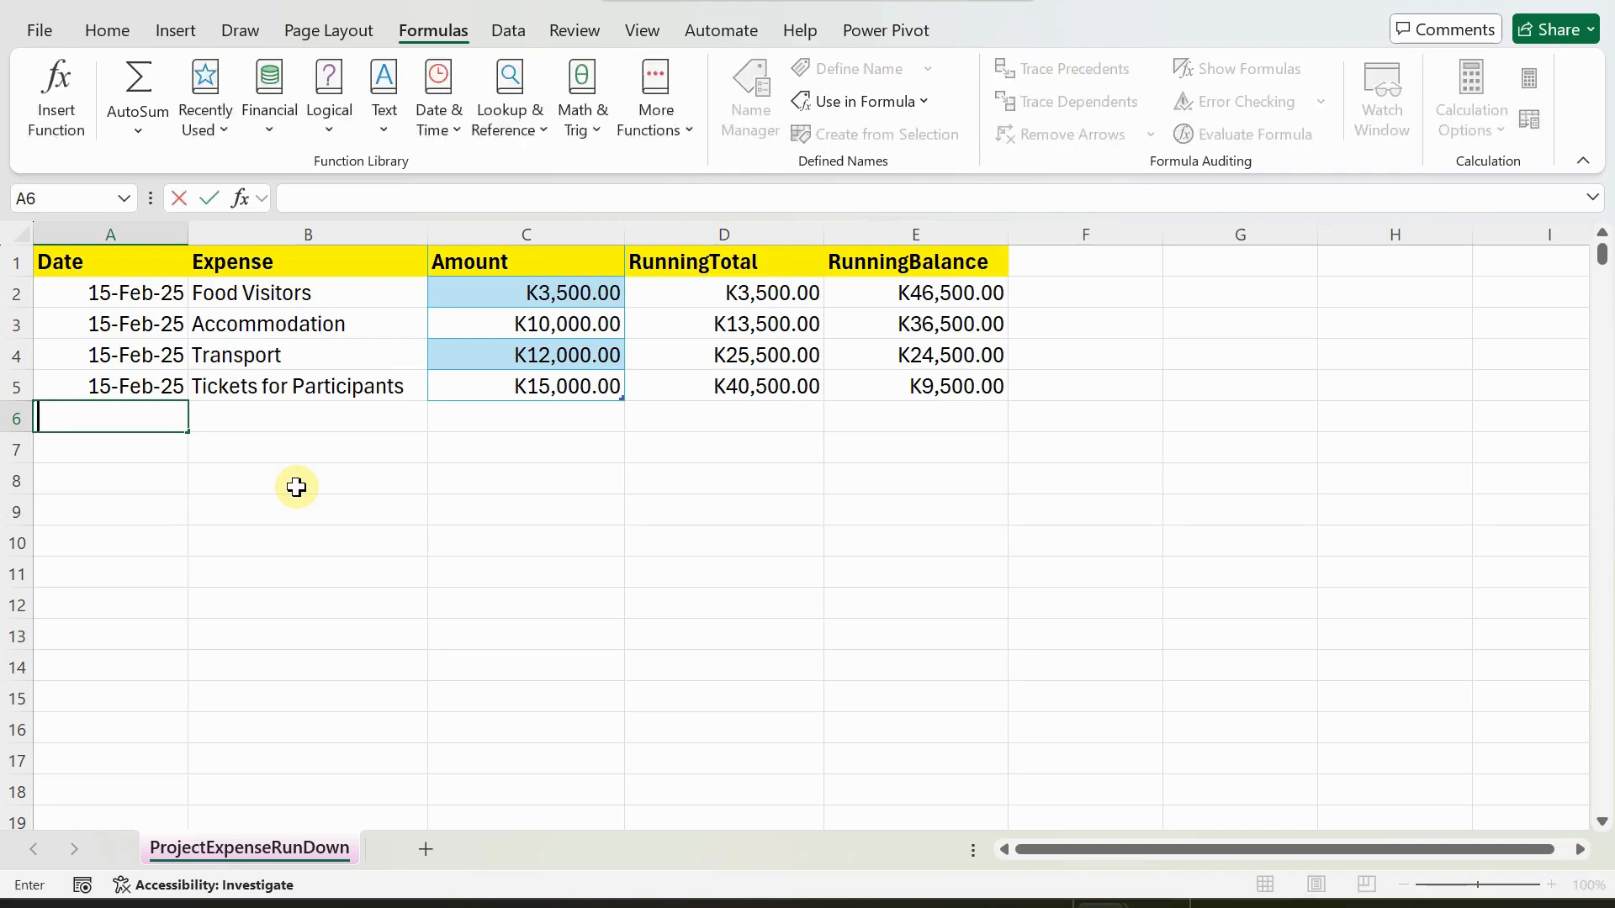
{"action": "type", "text": "1"}
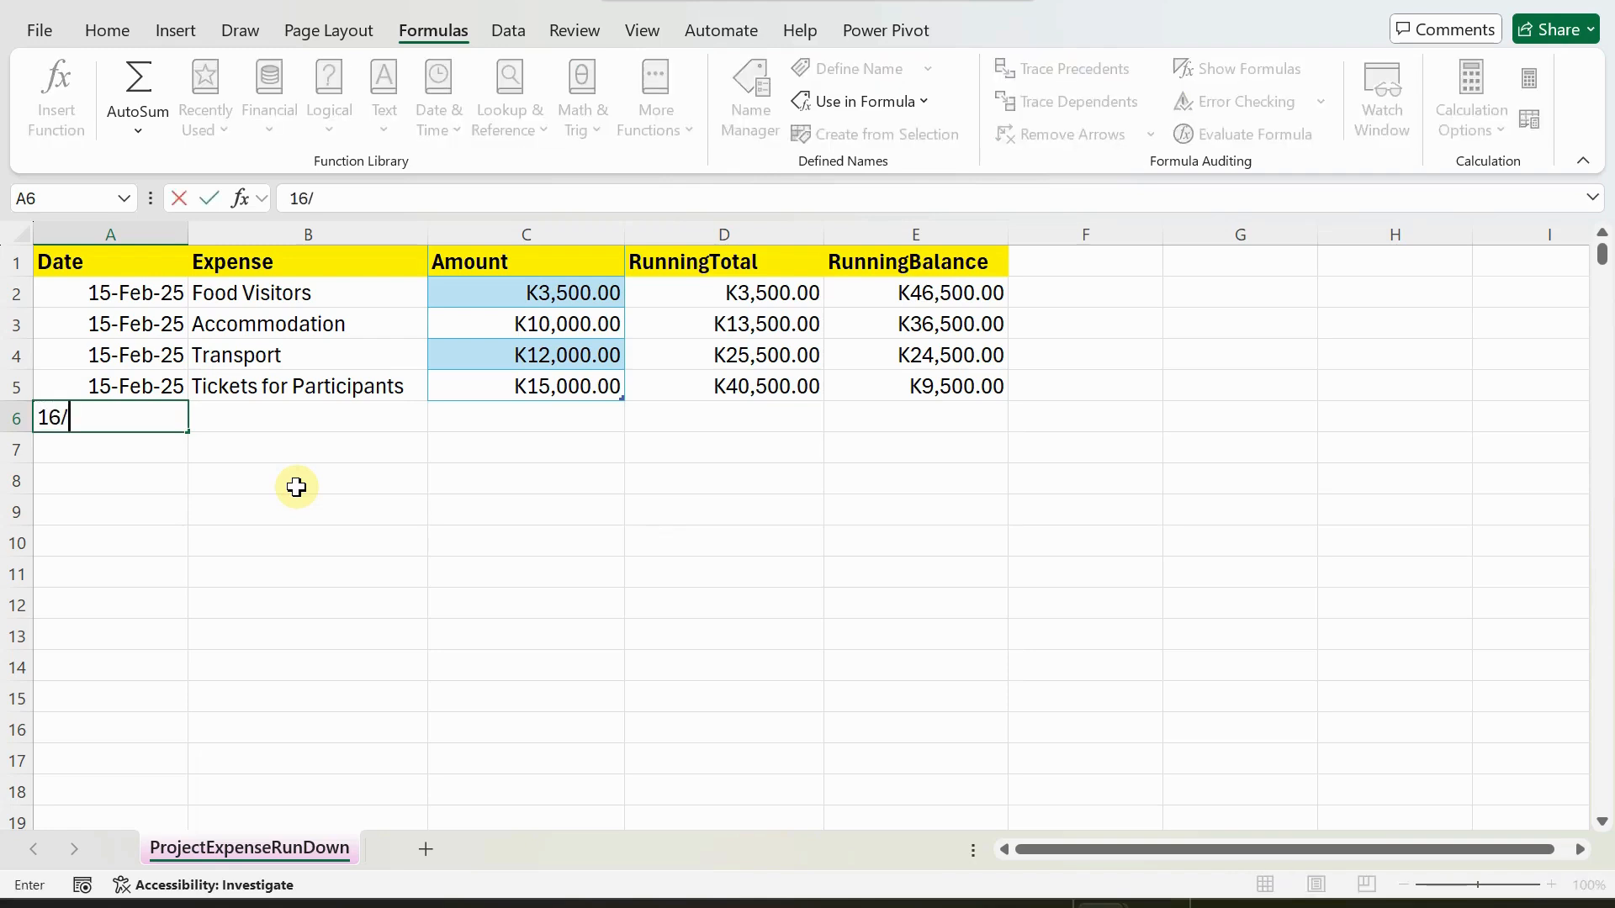
{"action": "type", "text": "6/2/25"}
{"action": "key", "text": "Tab"}
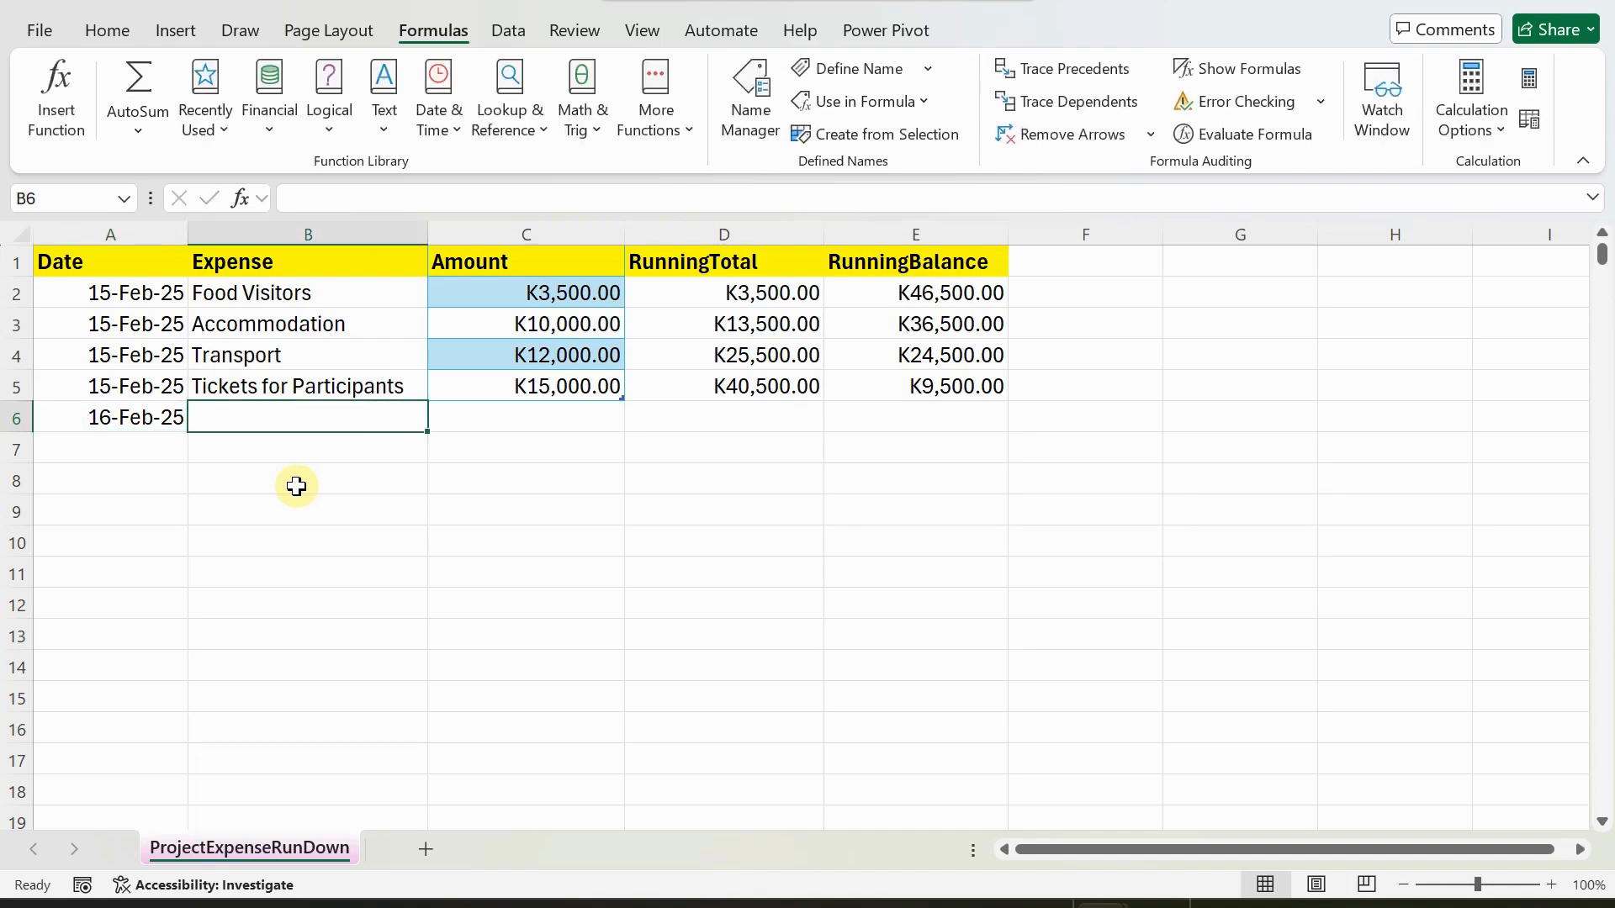
{"action": "left_click", "coordinate": [296, 484]}
{"action": "type", "text": "oi"}
{"action": "key", "text": "BackSpace"}
{"action": "key", "text": "BackSpace"}
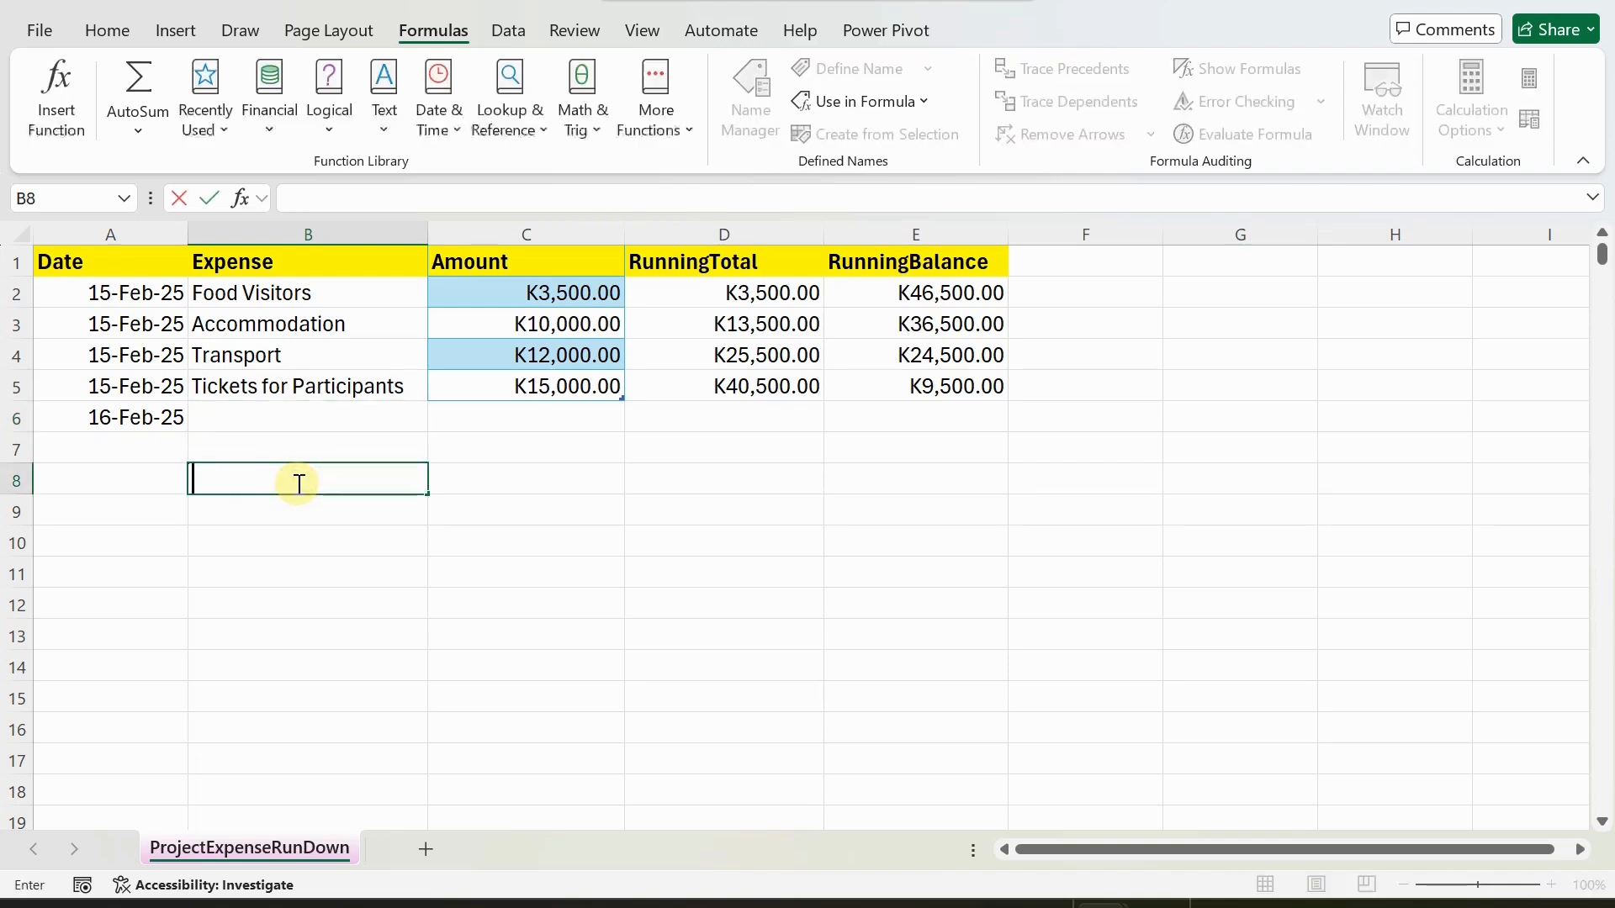
Enter "Stage decoration" as the expense in B6 and 500 as its amount in C6.
{"action": "key", "text": "Up"}
{"action": "key", "text": "Up"}
{"action": "key", "text": "Up"}
{"action": "key", "text": "Down"}
{"action": "type", "text": "St"}
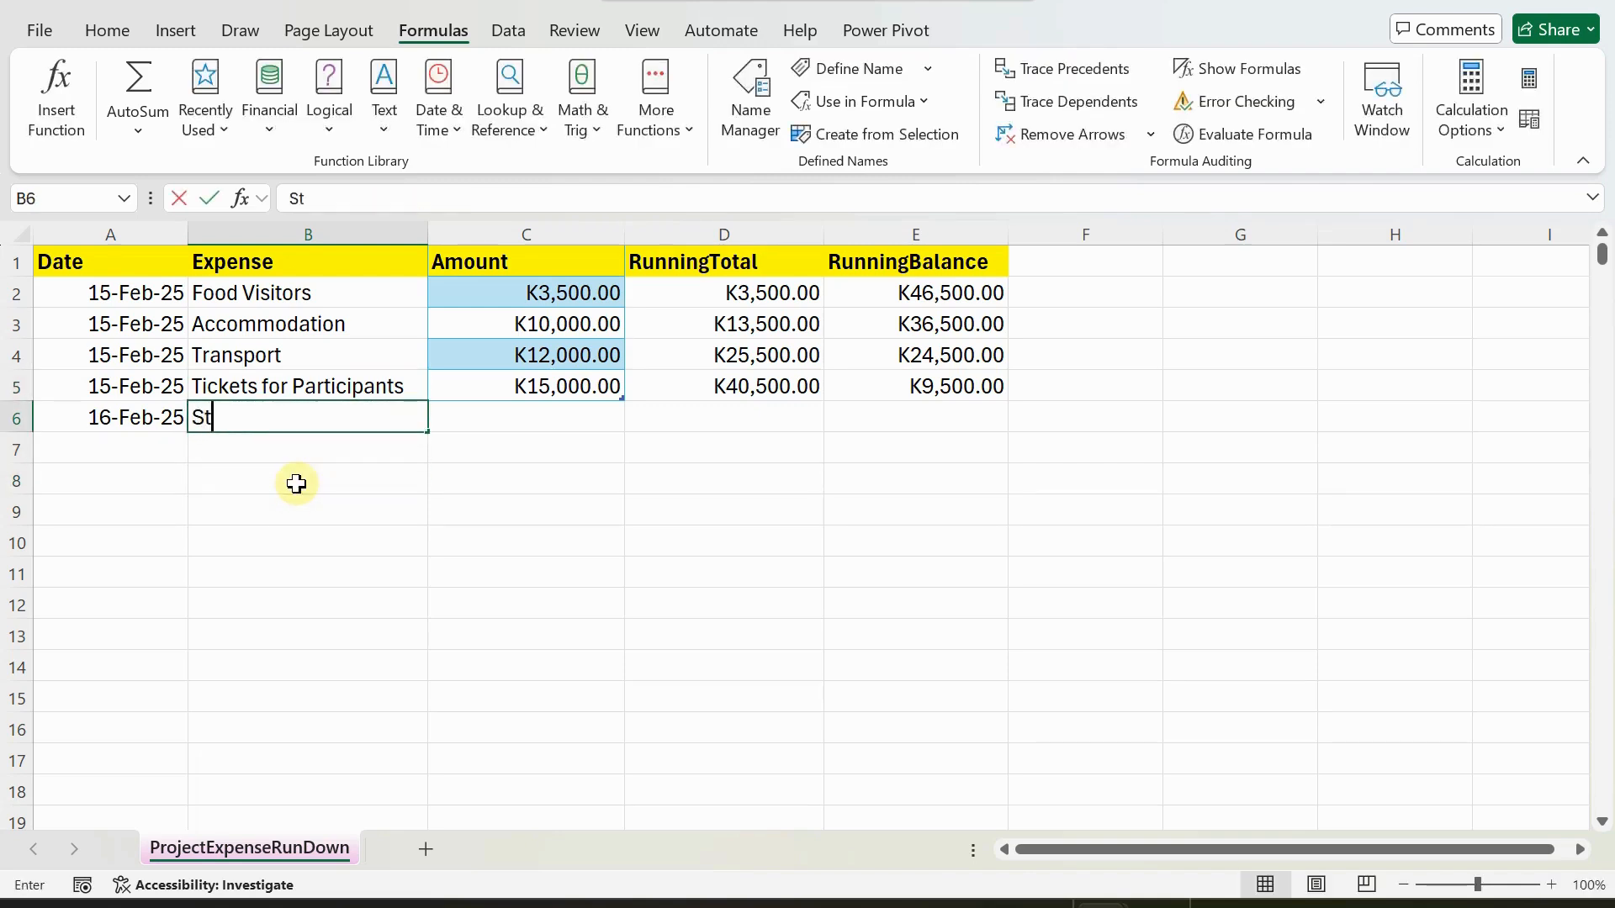
{"action": "type", "text": "age decoration"}
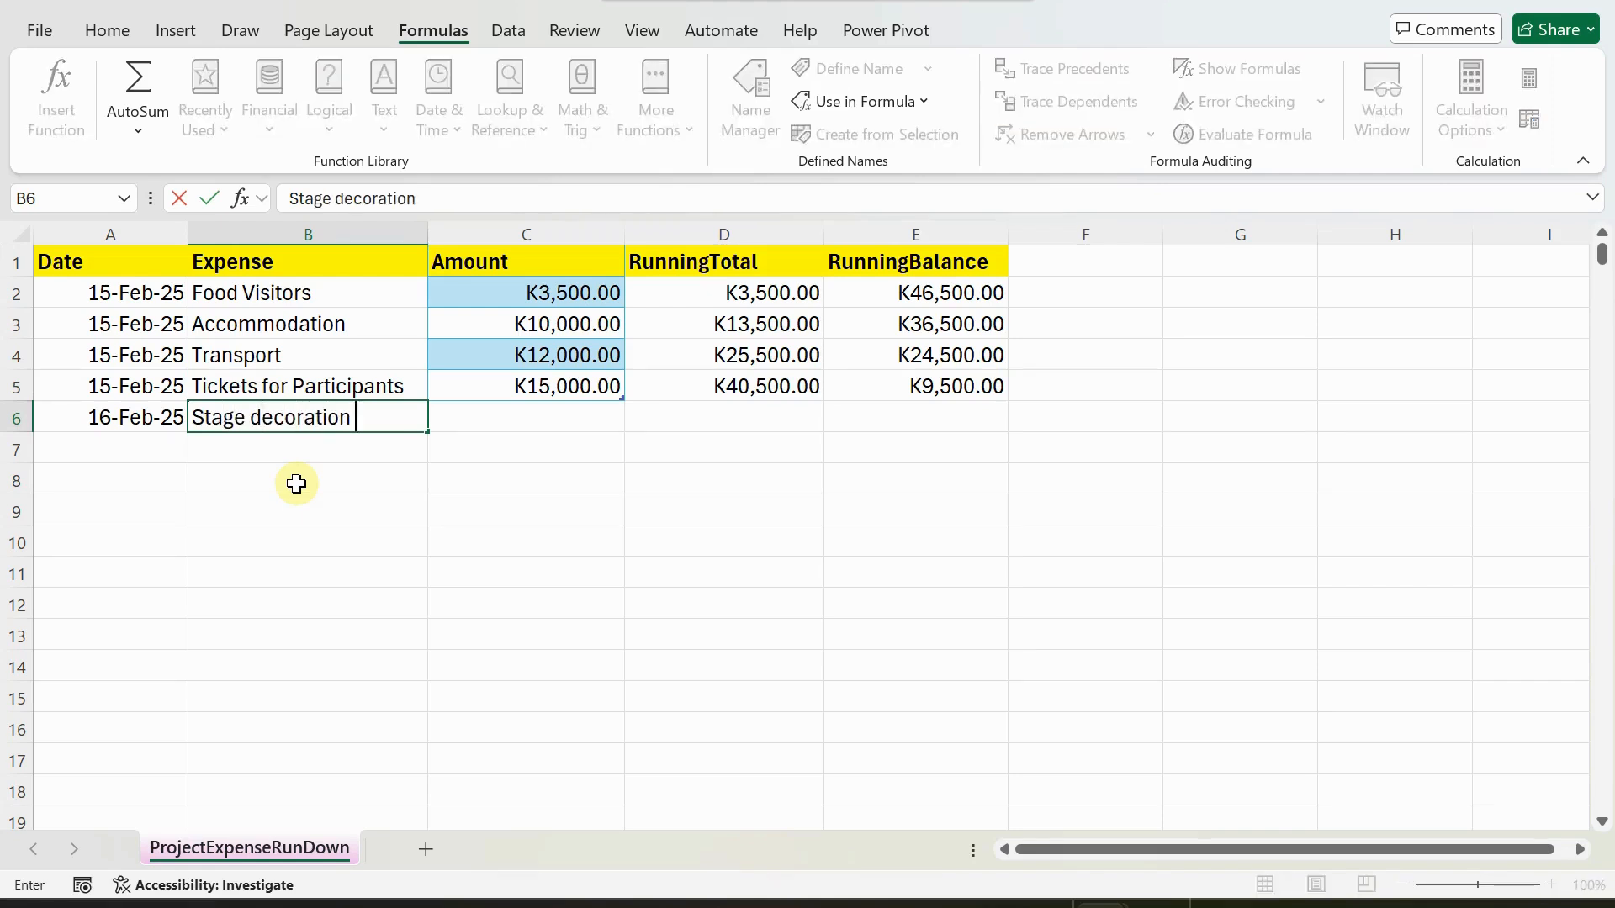
{"action": "key", "text": "Tab"}
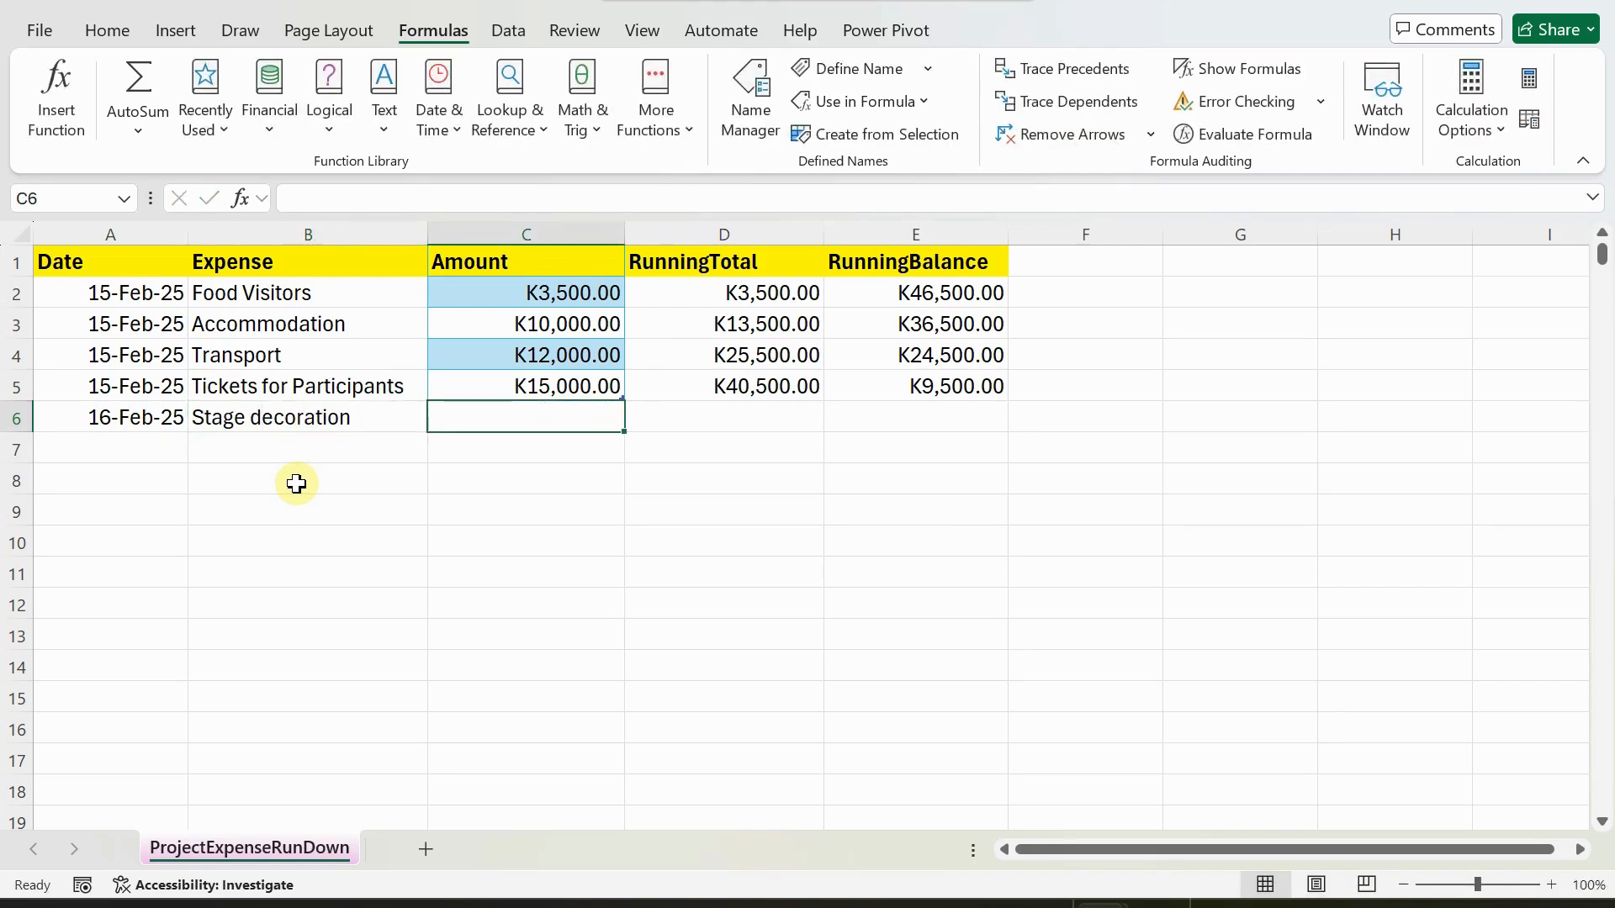
{"action": "type", "text": "500"}
{"action": "key", "text": "Return"}
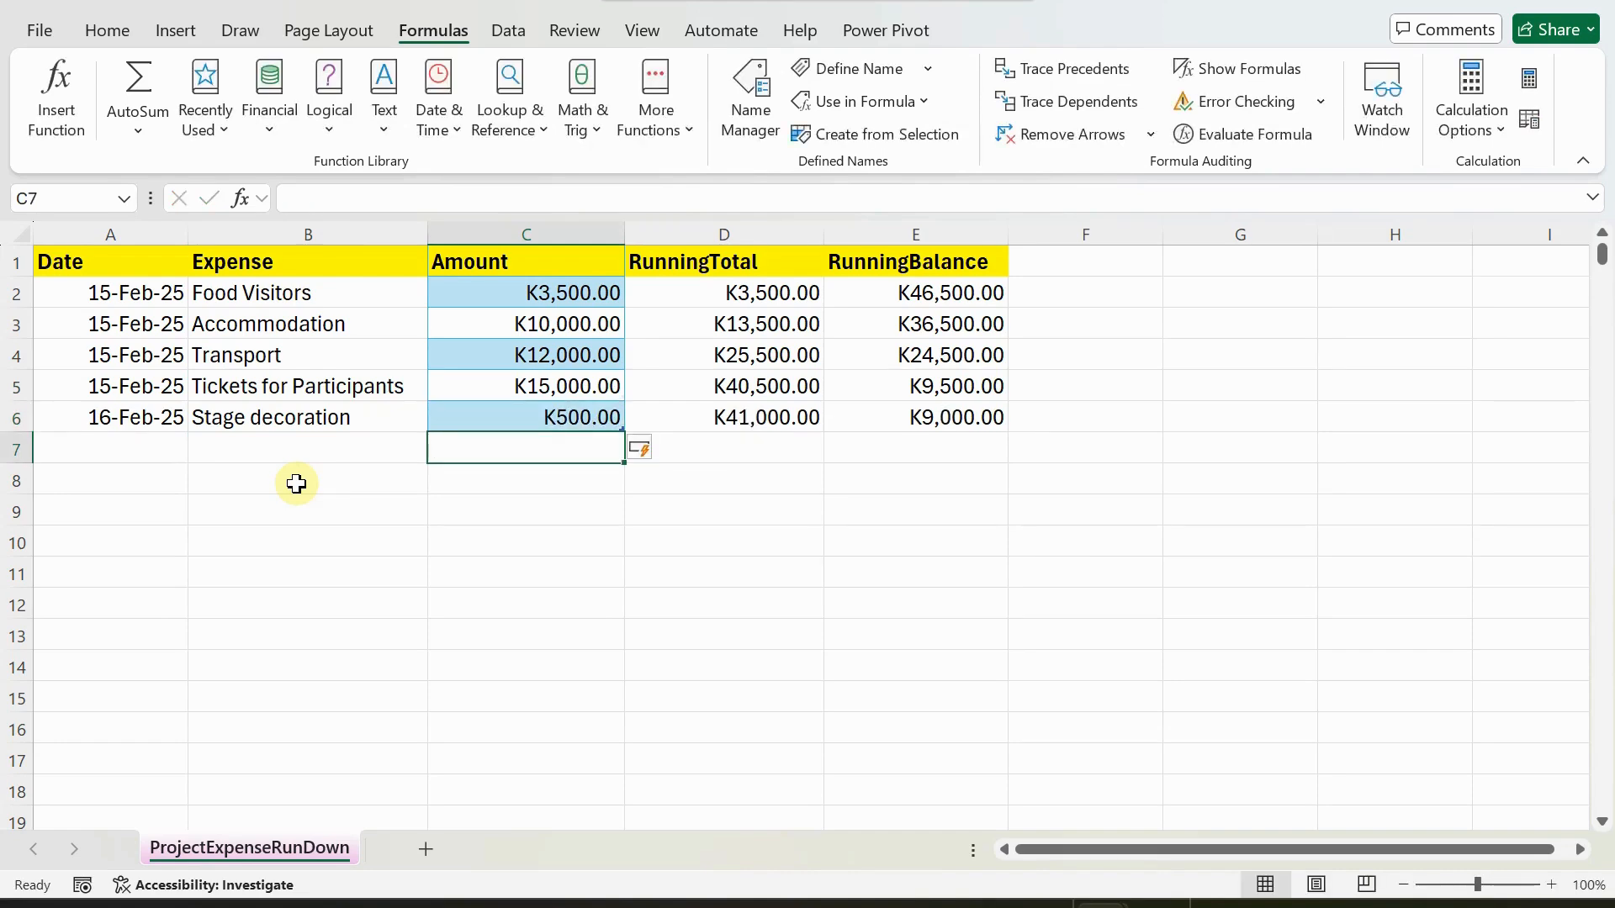